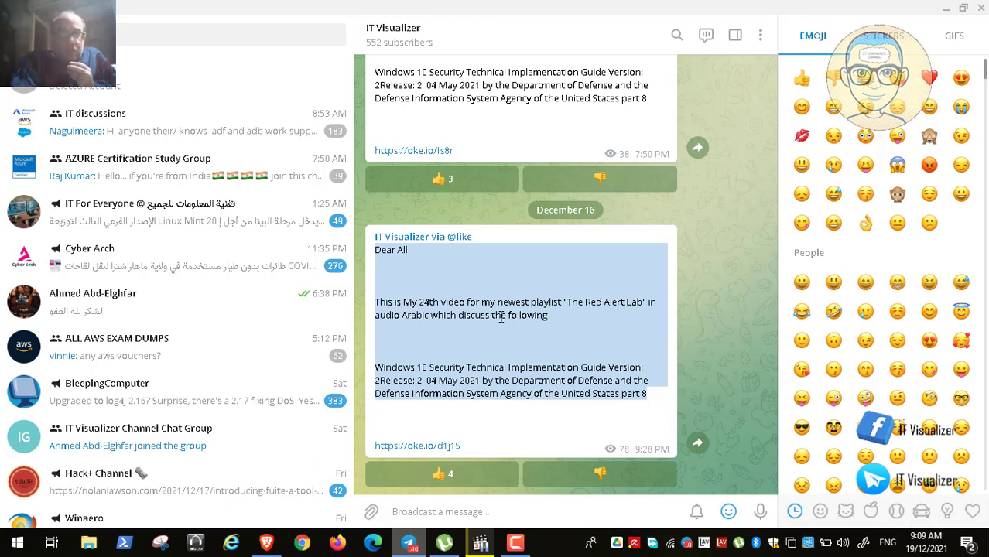
- Switch from Telegram to the Video21.mp4 recording and view the WN10-CC-000300 rule on RSS feed basic authentication
{"action": "left_click", "coordinate": [945, 13]}
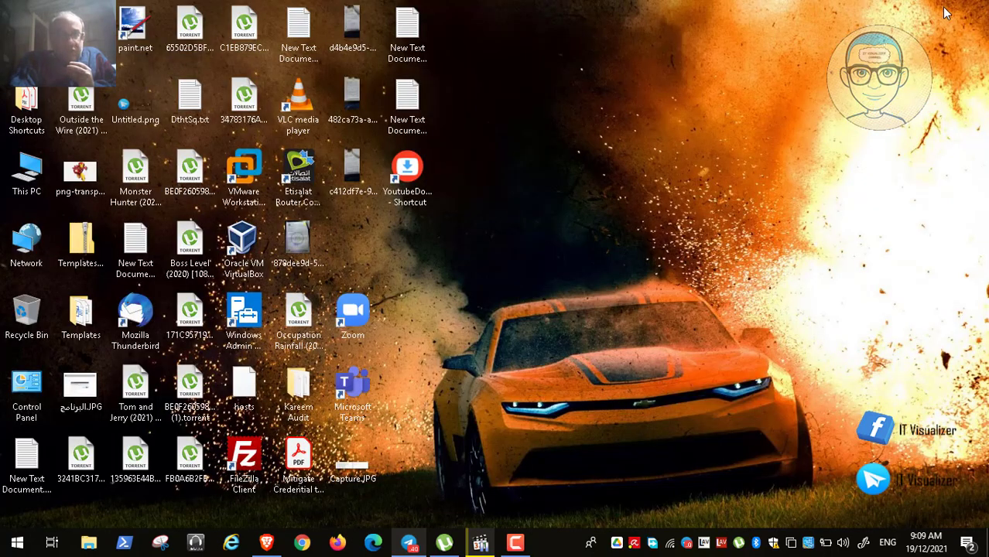
{"action": "left_click", "coordinate": [480, 543]}
{"action": "double_click", "coordinate": [399, 291]}
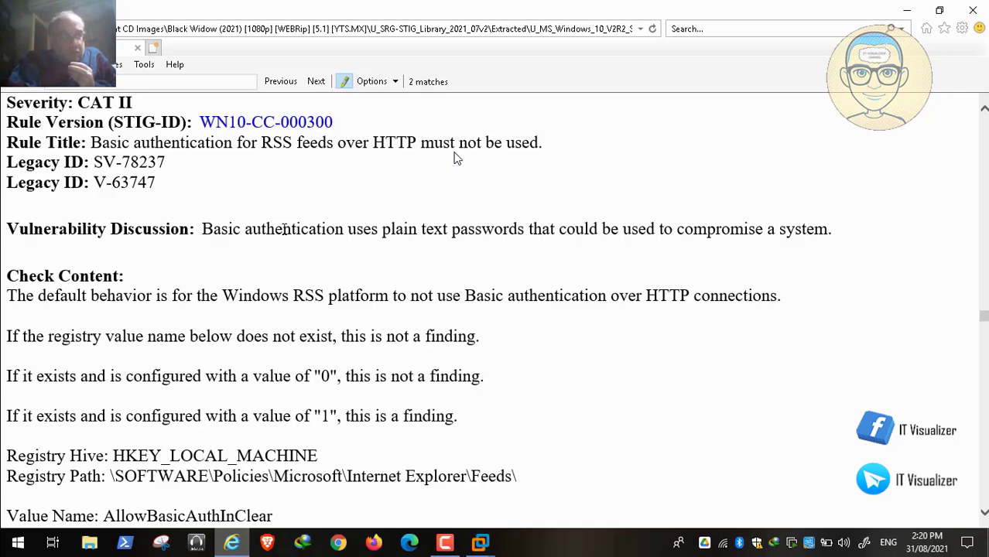
{"action": "key", "text": "Escape"}
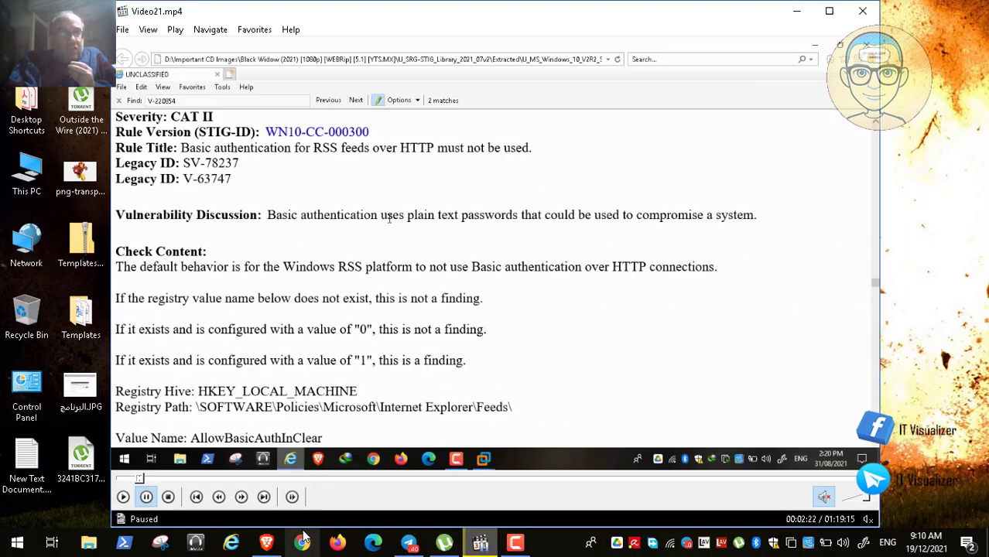
- Switch to the Brave browser and read the expanded answer to "What is an RSS feed and how does it work?"
{"action": "left_click", "coordinate": [266, 542]}
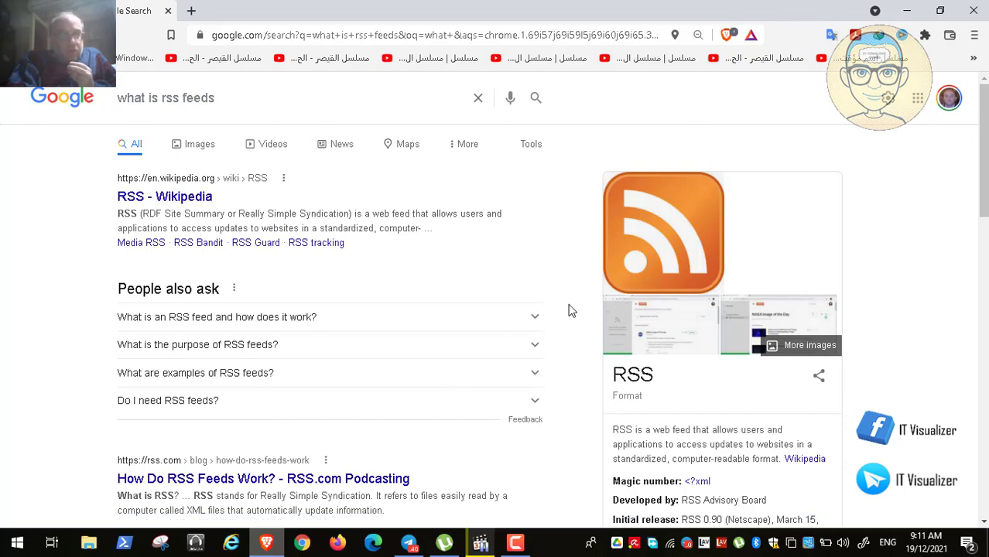
{"action": "left_click", "coordinate": [535, 318]}
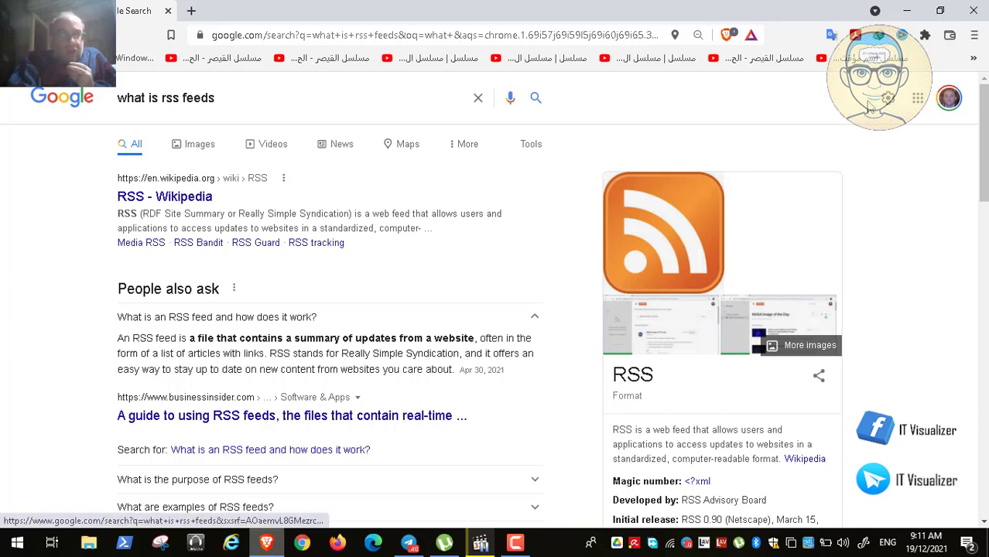
{"action": "left_click", "coordinate": [906, 11]}
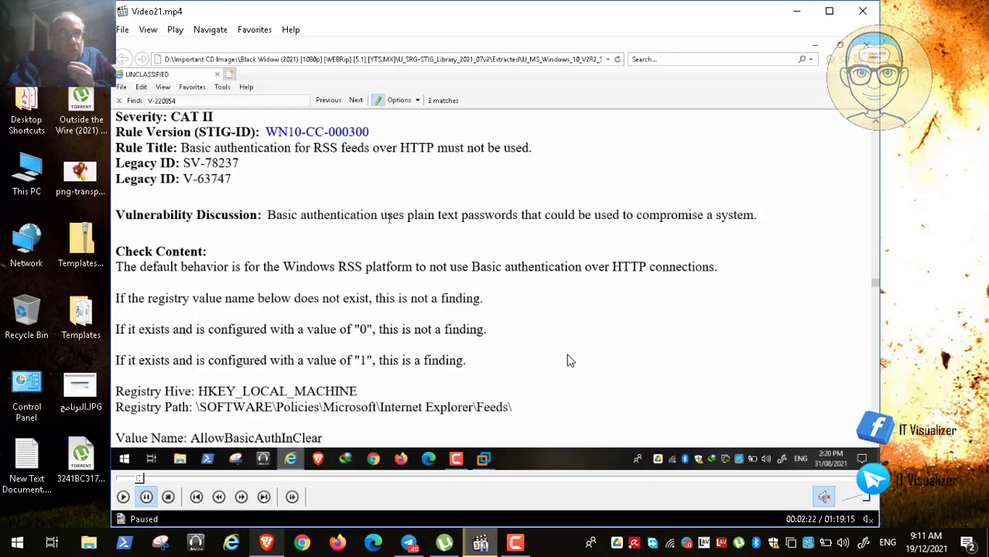
- Show the Video21.mp4 recording in full screen and resume its playback
{"action": "double_click", "coordinate": [390, 335]}
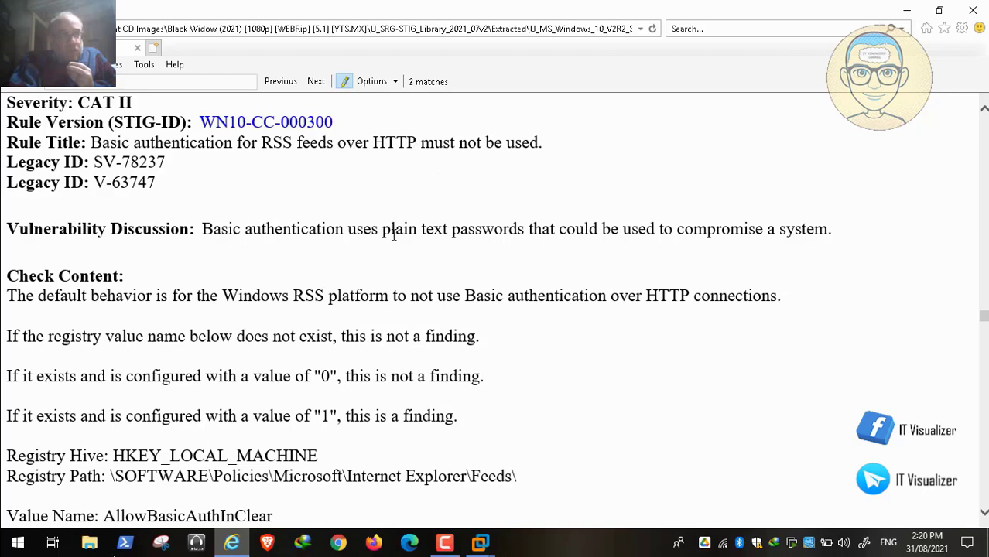
{"action": "left_click", "coordinate": [35, 526]}
{"action": "left_click", "coordinate": [13, 527]}
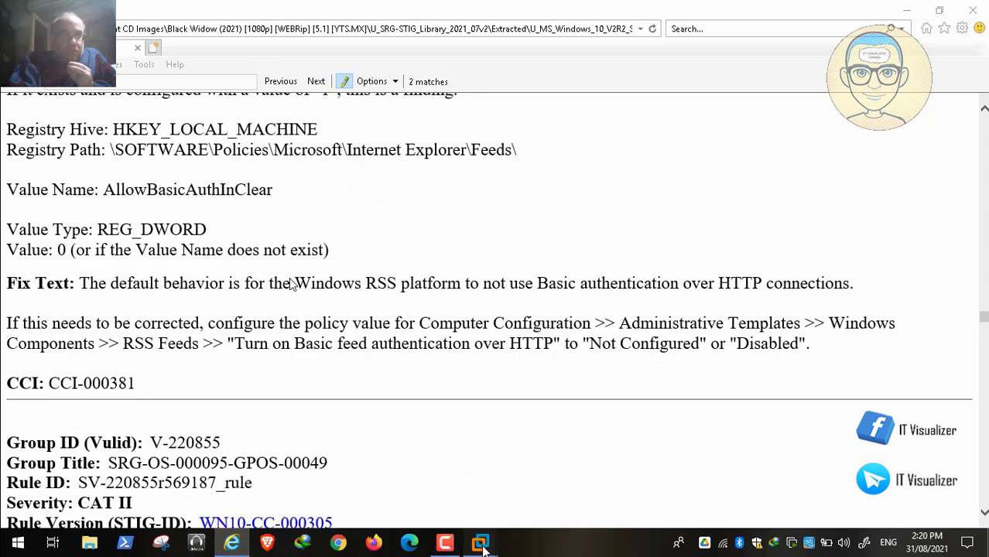
- In the PAW machine's Registry Editor, expand HKEY_LOCAL_MACHINE\SOFTWARE\Policies\Microsoft and compare it with the registry path in the security guide
{"action": "mouse_move", "coordinate": [484, 544]}
{"action": "left_click", "coordinate": [406, 454]}
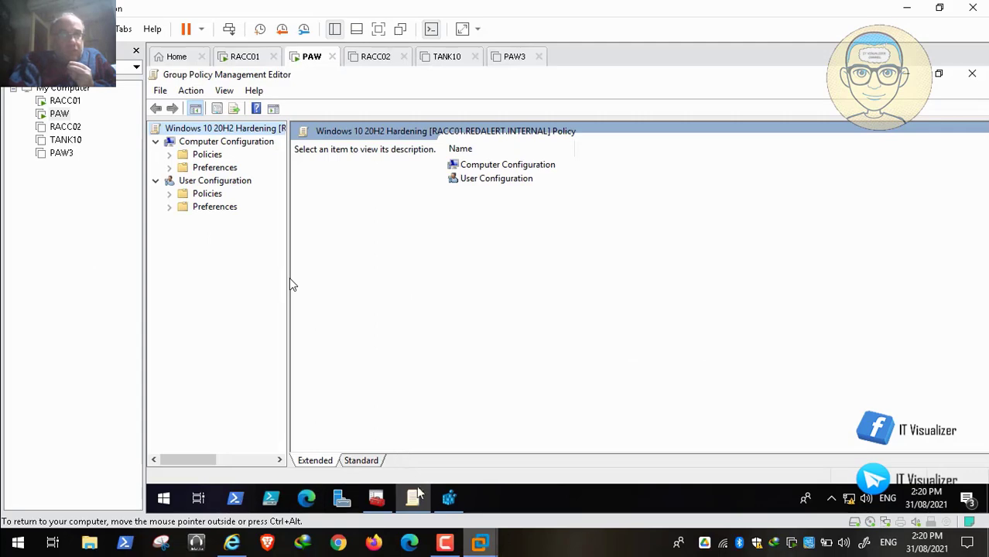
{"action": "left_click", "coordinate": [449, 498]}
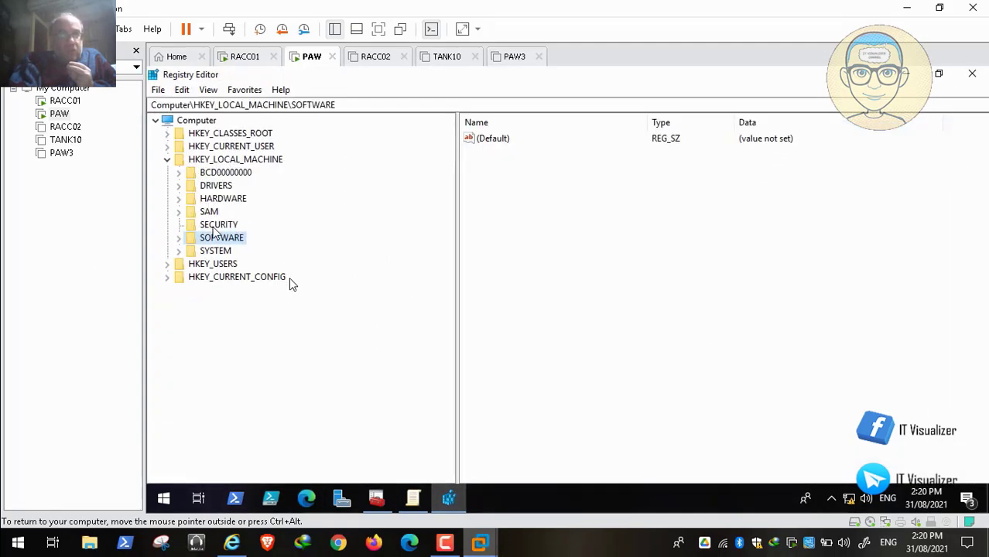
{"action": "left_click", "coordinate": [178, 239]}
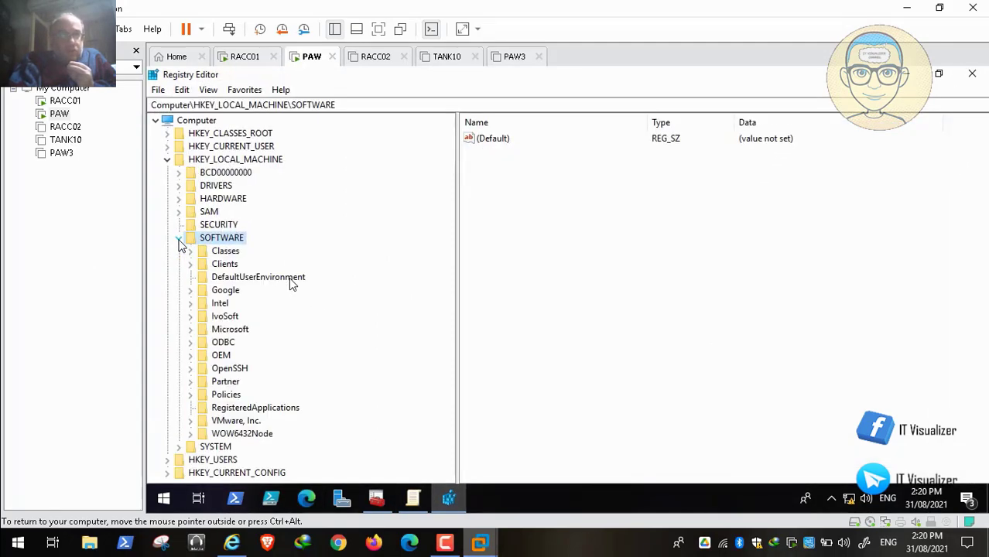
{"action": "left_click", "coordinate": [191, 395]}
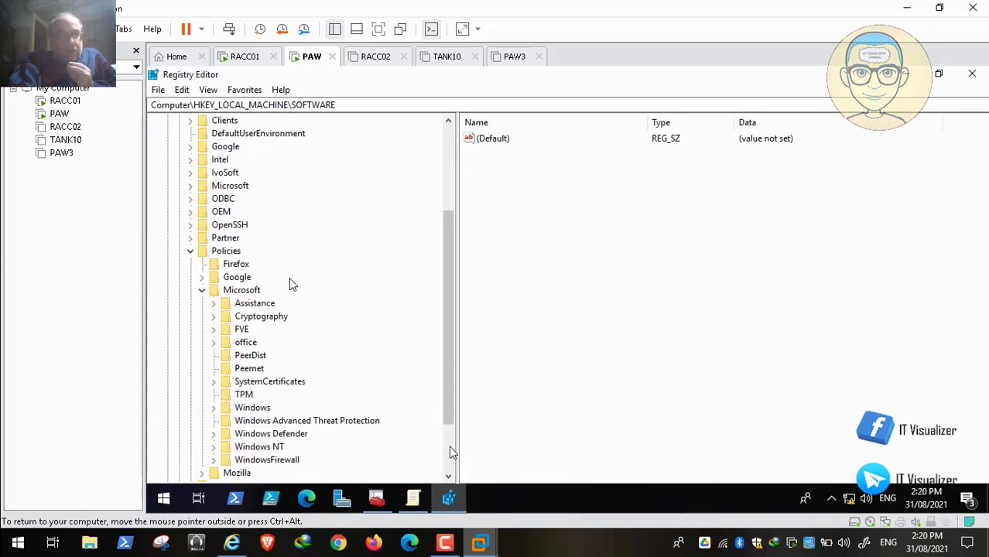
{"action": "left_click", "coordinate": [233, 543]}
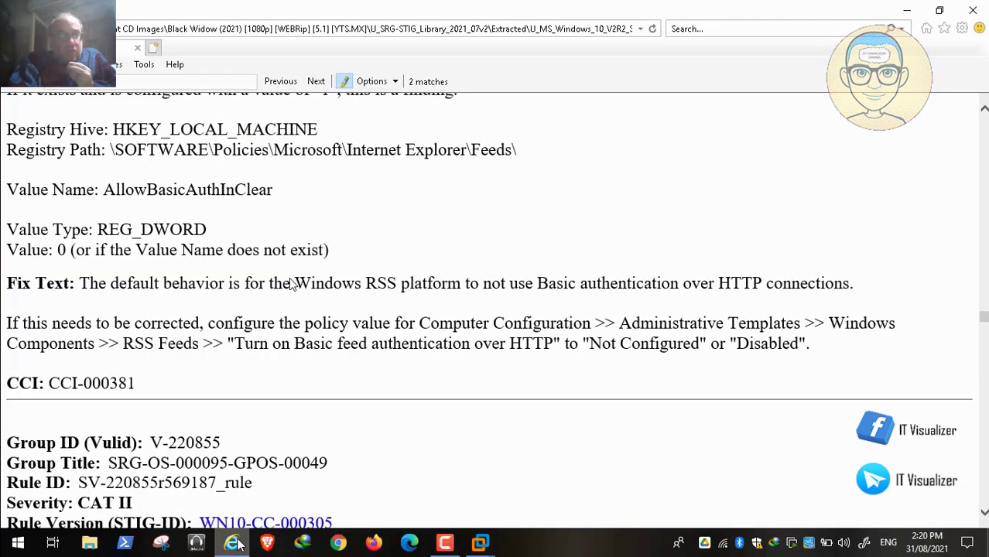
{"action": "left_click", "coordinate": [233, 543]}
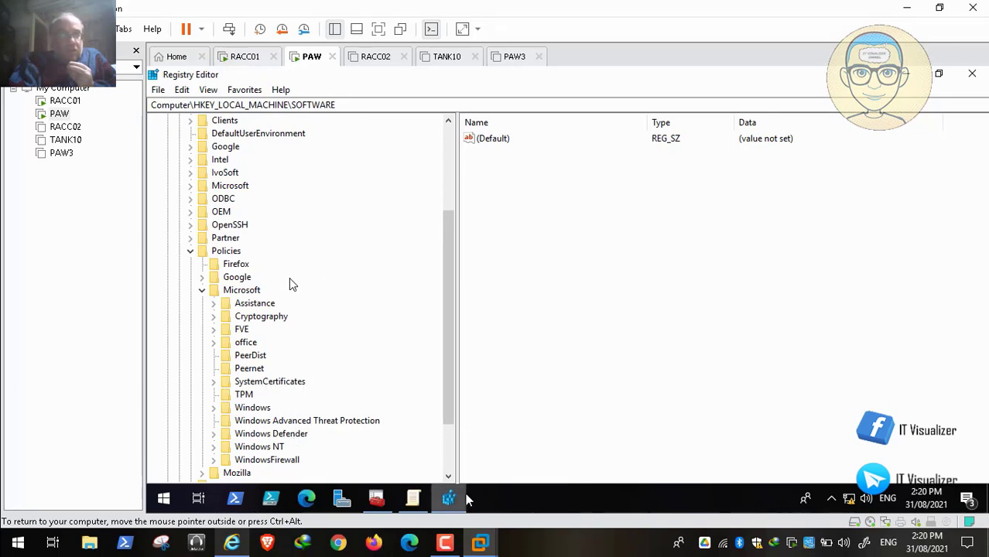
- Following the guide's fix text, open RSS Feeds under Computer Configuration, Administrative Templates, Windows Components in the Windows 10 20H2 Hardening policy
{"action": "left_click", "coordinate": [412, 502]}
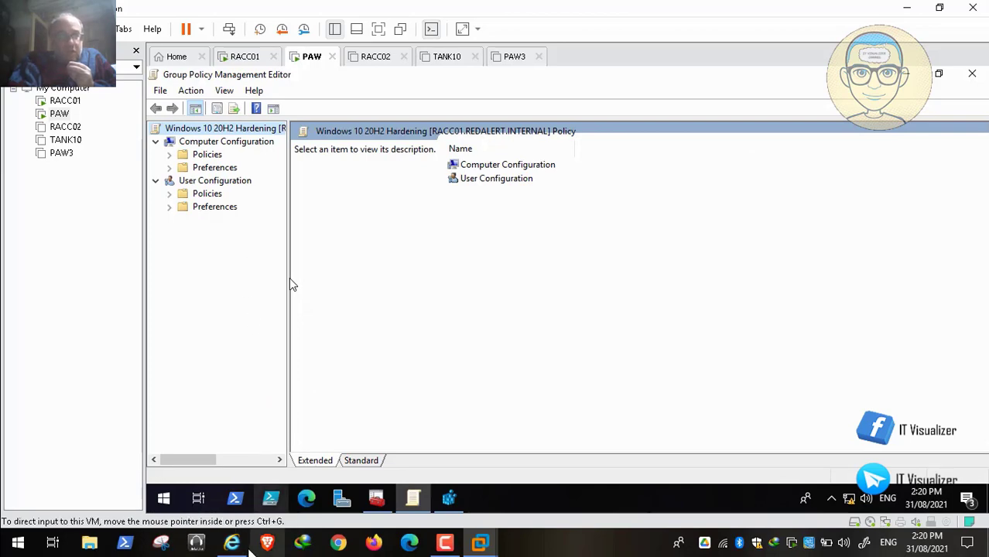
{"action": "left_click", "coordinate": [233, 544]}
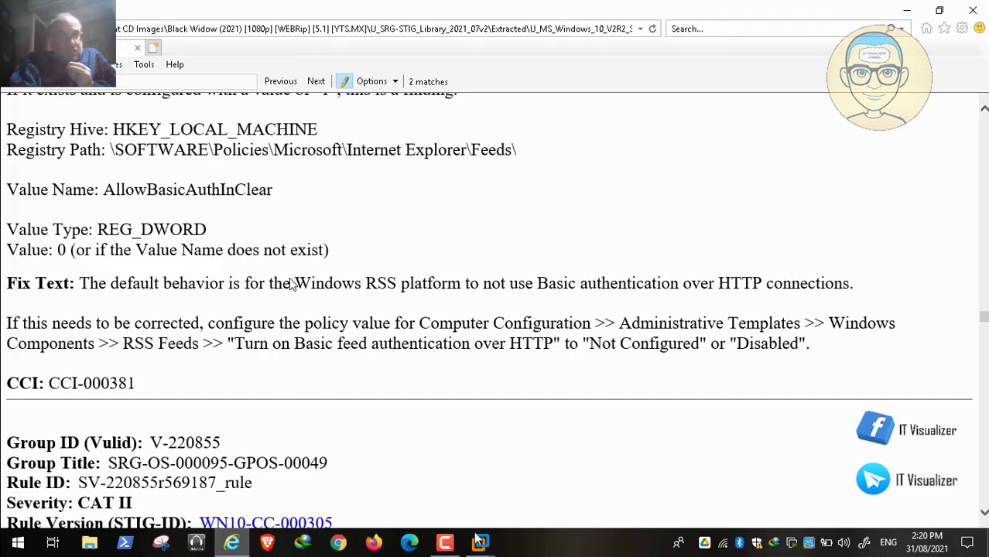
{"action": "mouse_move", "coordinate": [480, 541]}
{"action": "left_click", "coordinate": [402, 464]}
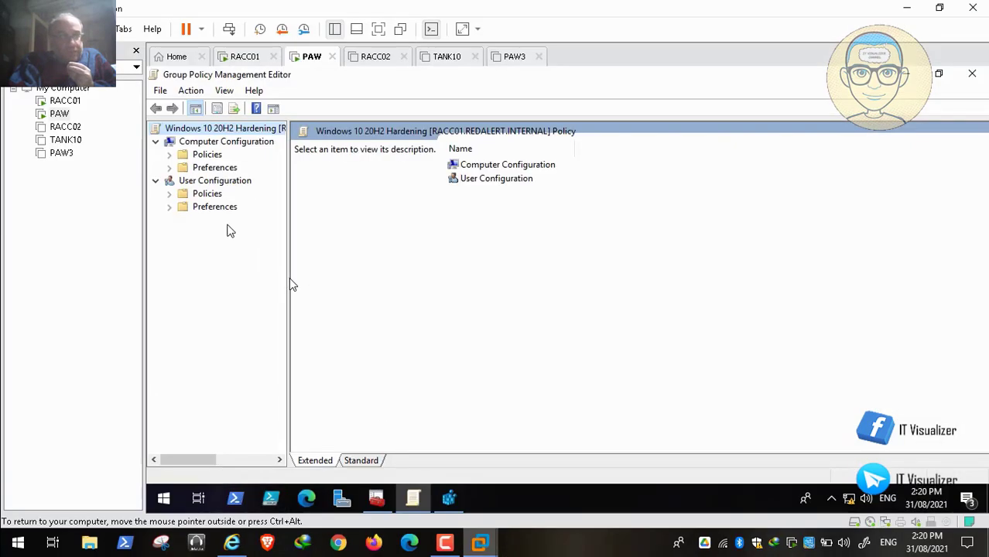
{"action": "left_click", "coordinate": [170, 155]}
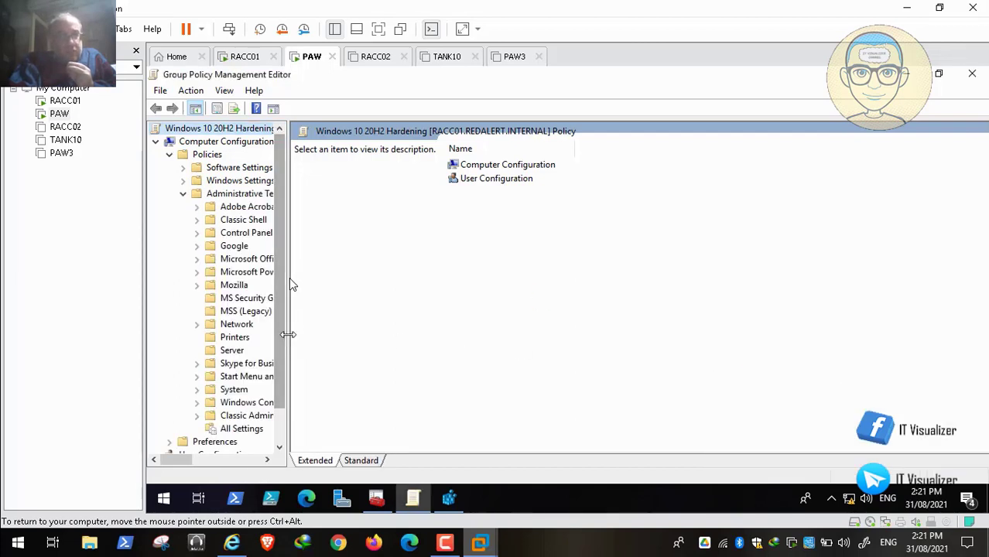
{"action": "left_click_drag", "start_coordinate": [288, 334], "coordinate": [451, 342]}
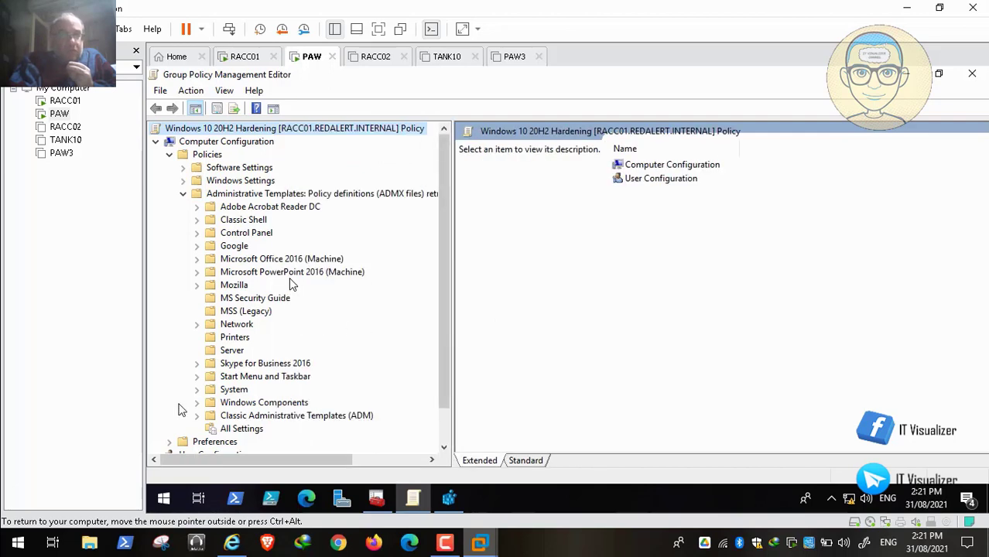
{"action": "left_click", "coordinate": [196, 402]}
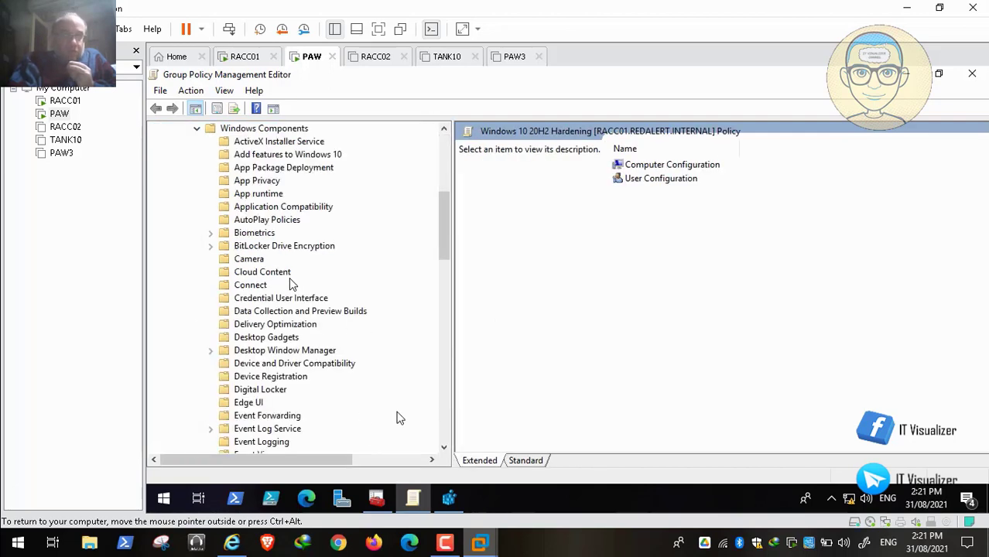
{"action": "left_click", "coordinate": [448, 401]}
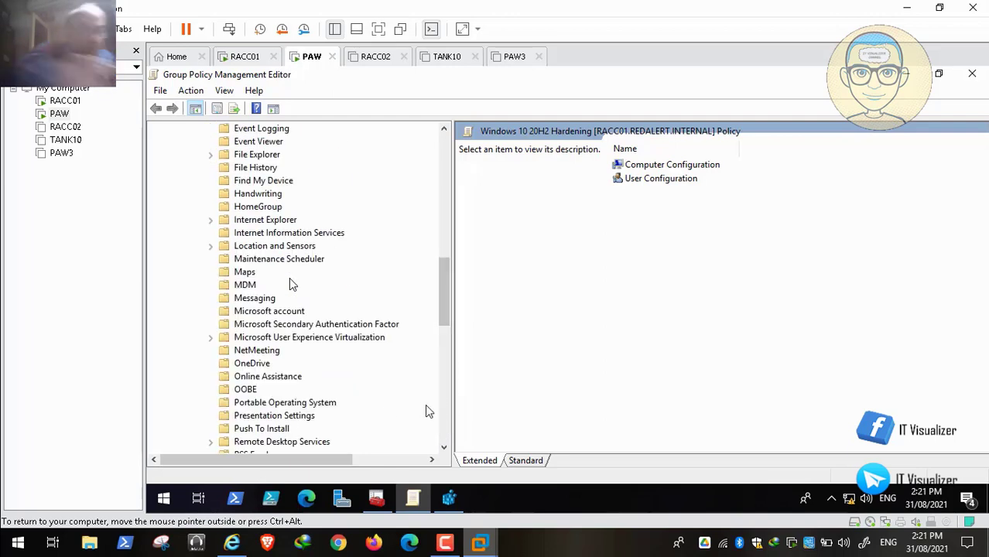
{"action": "left_click", "coordinate": [439, 426]}
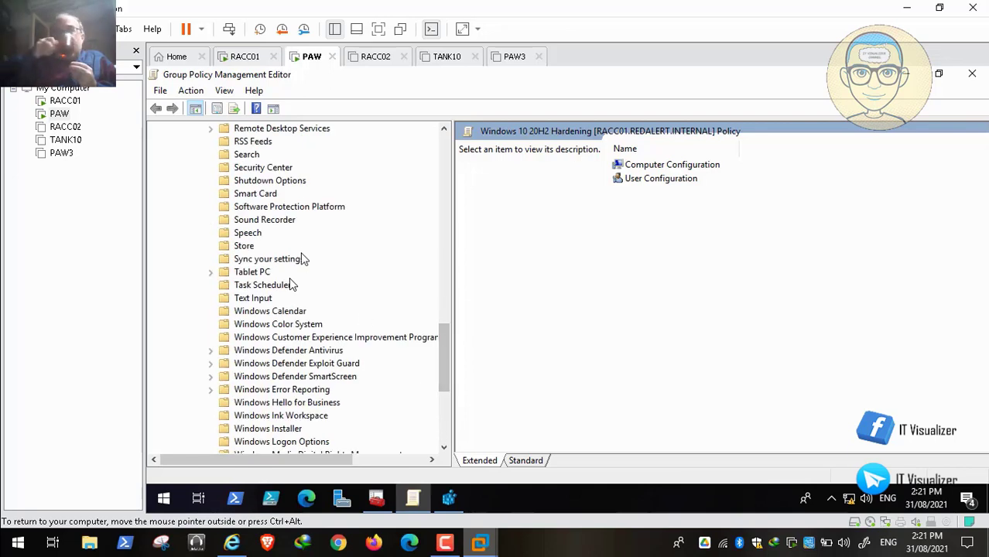
{"action": "left_click", "coordinate": [260, 142]}
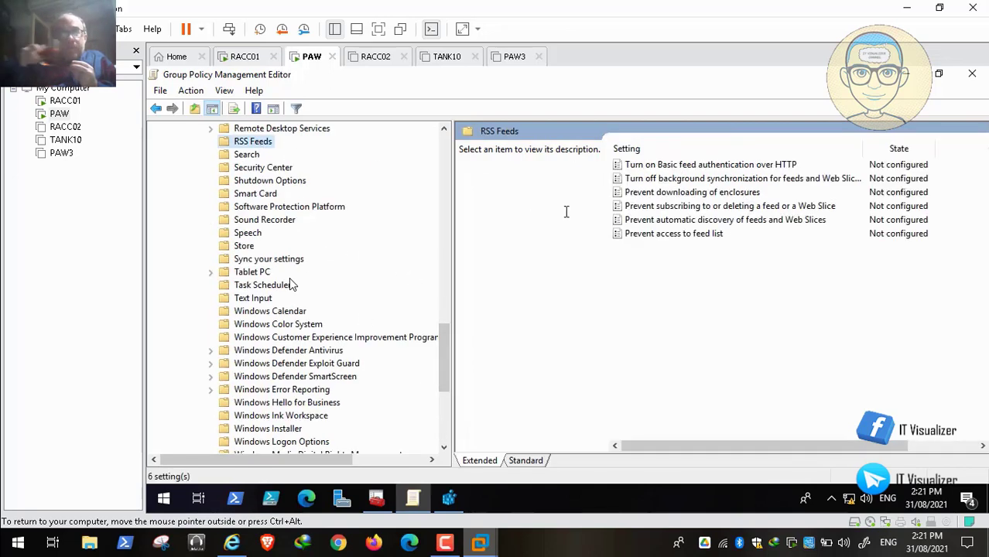
- Check the "Turn on Basic feed authentication over HTTP" policy setting against the guide's fix text
{"action": "left_click", "coordinate": [699, 169]}
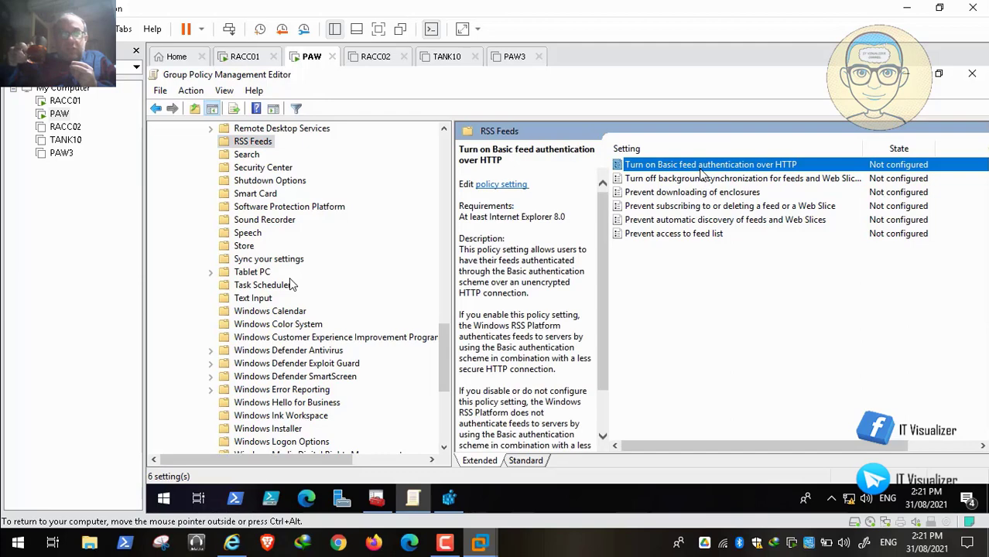
{"action": "left_click", "coordinate": [232, 544]}
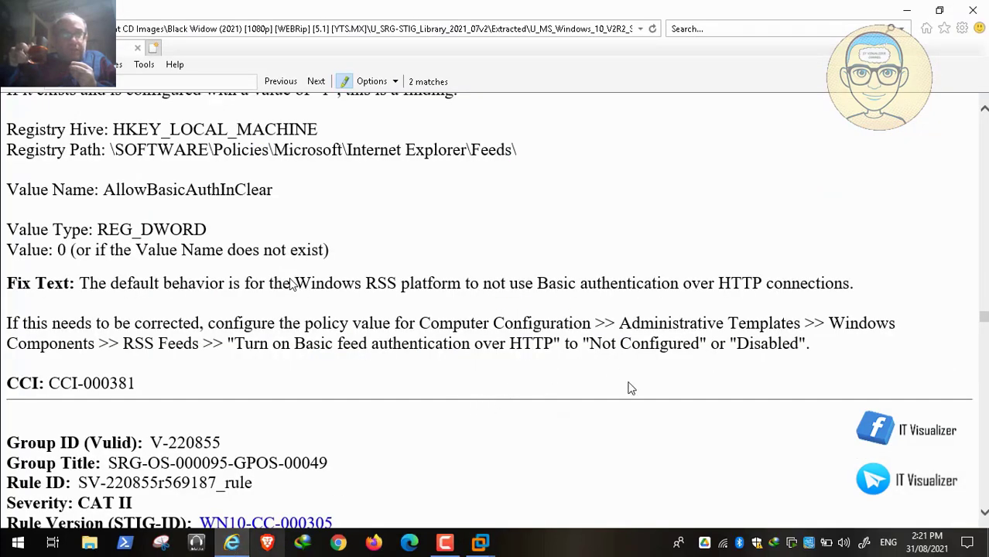
{"action": "mouse_move", "coordinate": [480, 544]}
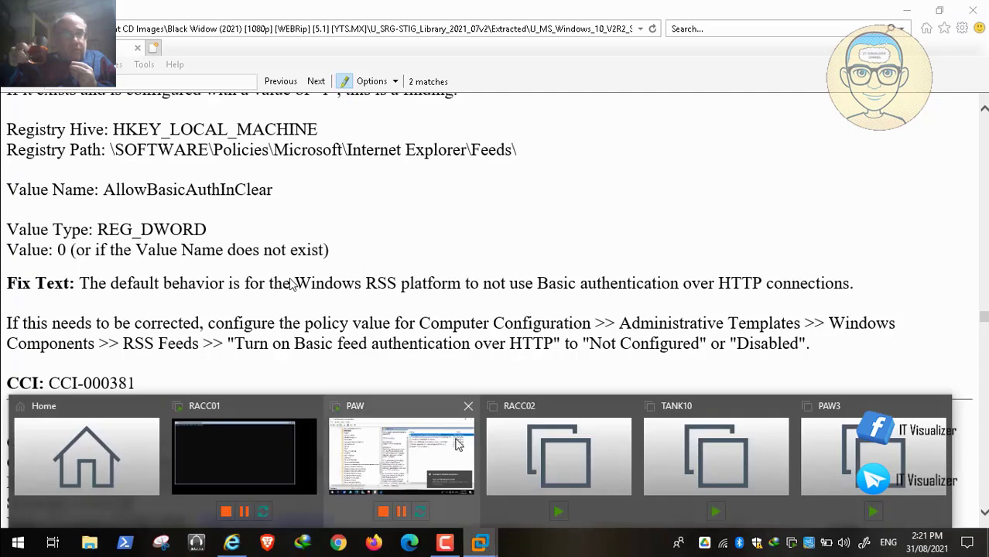
{"action": "left_click", "coordinate": [458, 445]}
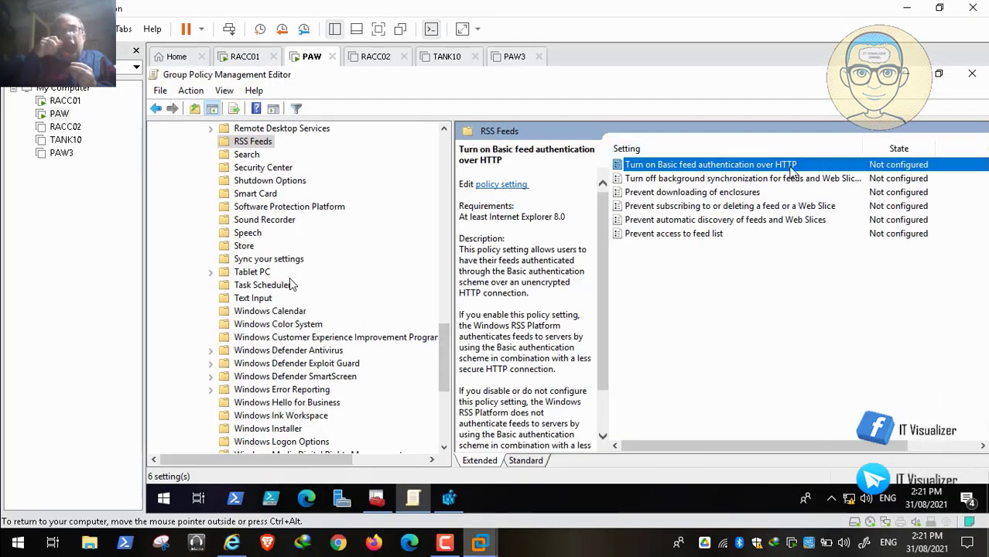
{"action": "double_click", "coordinate": [793, 164]}
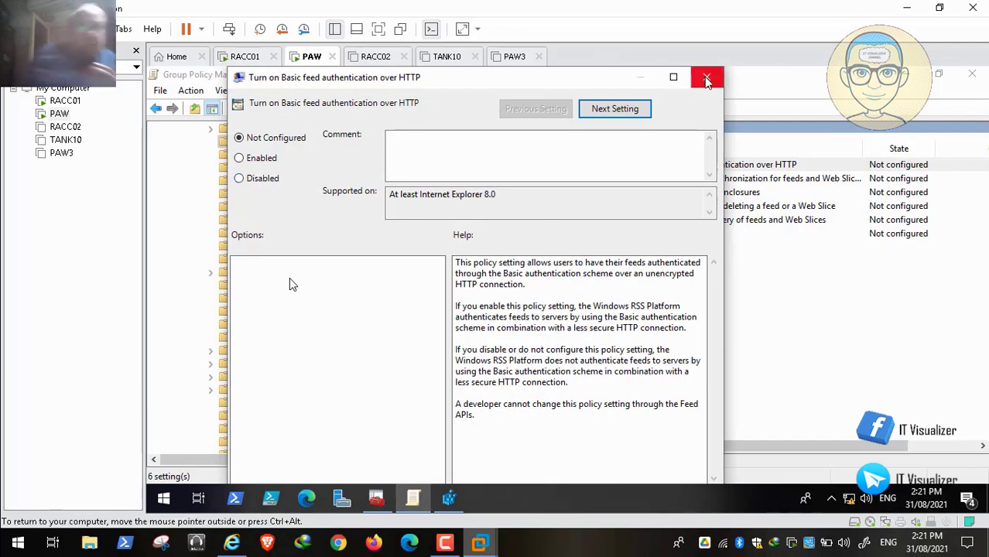
{"action": "left_click", "coordinate": [705, 77]}
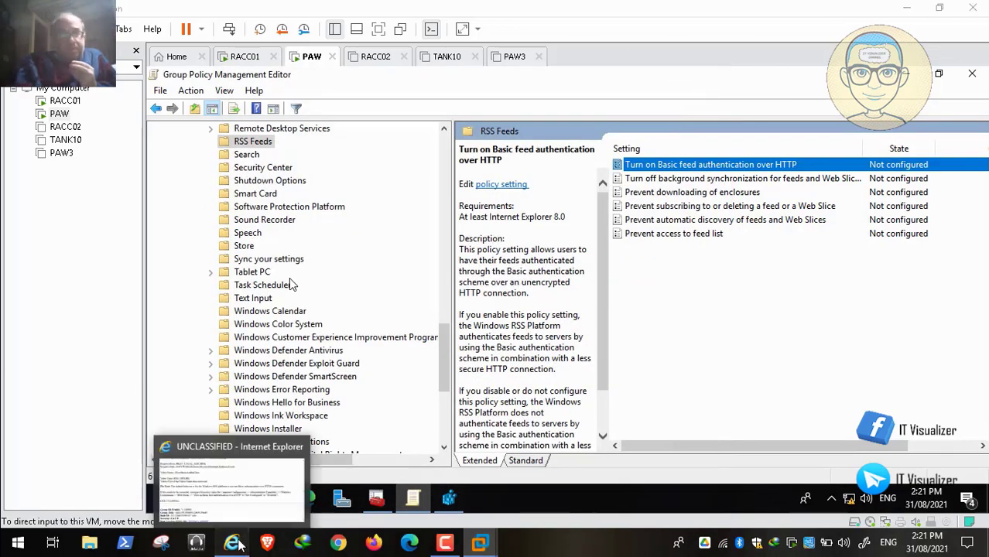
- Read the guide's next rule, WN10-CC-000305, on turning off indexing of encrypted files
{"action": "left_click", "coordinate": [236, 544]}
{"action": "scroll", "coordinate": [618, 346], "scroll_direction": "down", "scroll_amount": 4}
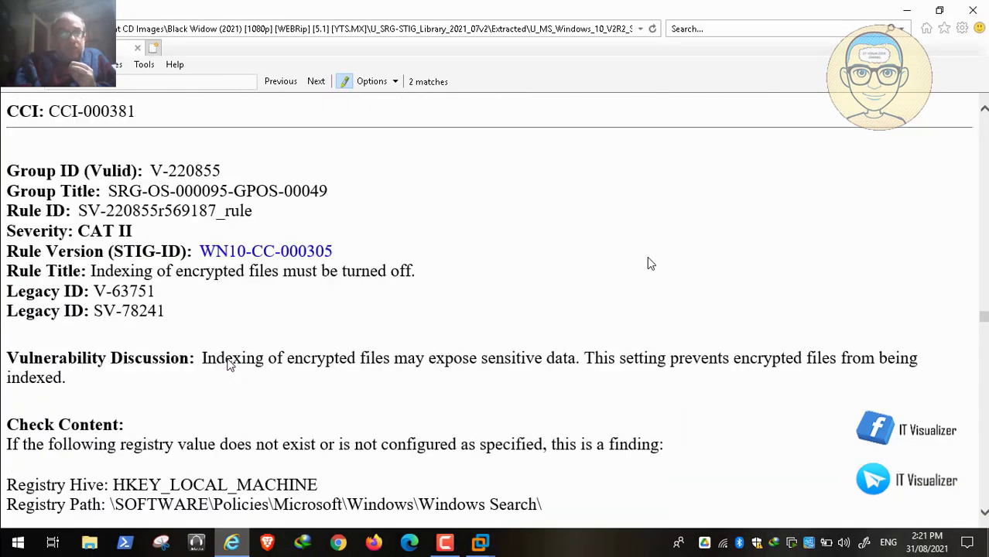
{"action": "scroll", "coordinate": [649, 263], "scroll_direction": "down", "scroll_amount": 1}
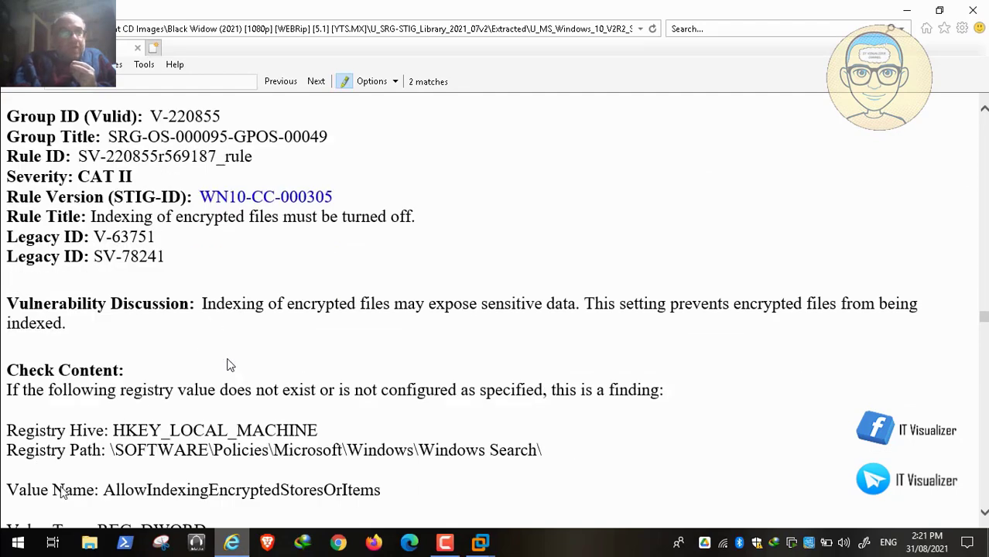
{"action": "left_click", "coordinate": [36, 527]}
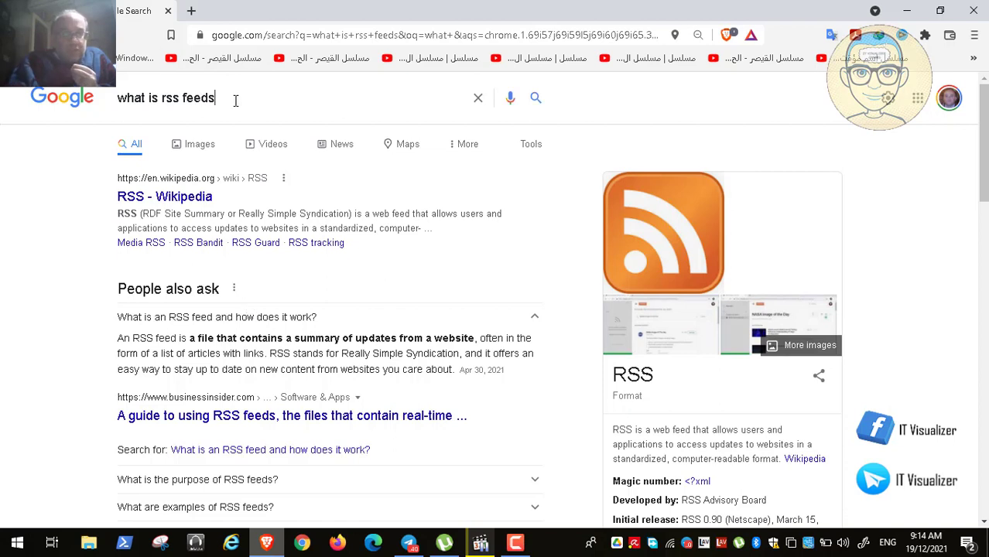
- Search Google for "what is indexing", look over the results, and minimize the browser
{"action": "left_click", "coordinate": [236, 99]}
{"action": "key", "text": "BackSpace"}
{"action": "key", "text": "BackSpace"}
{"action": "key", "text": "BackSpace"}
{"action": "key", "text": "BackSpace"}
{"action": "key", "text": "BackSpace"}
{"action": "key", "text": "BackSpace"}
{"action": "key", "text": "BackSpace"}
{"action": "key", "text": "BackSpace"}
{"action": "key", "text": "BackSpace"}
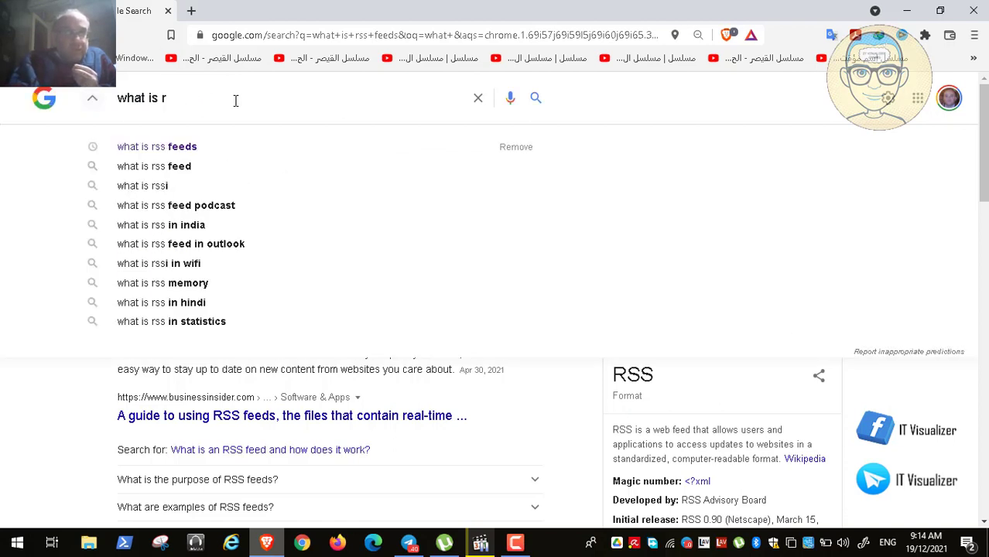
{"action": "type", "text": "inde"}
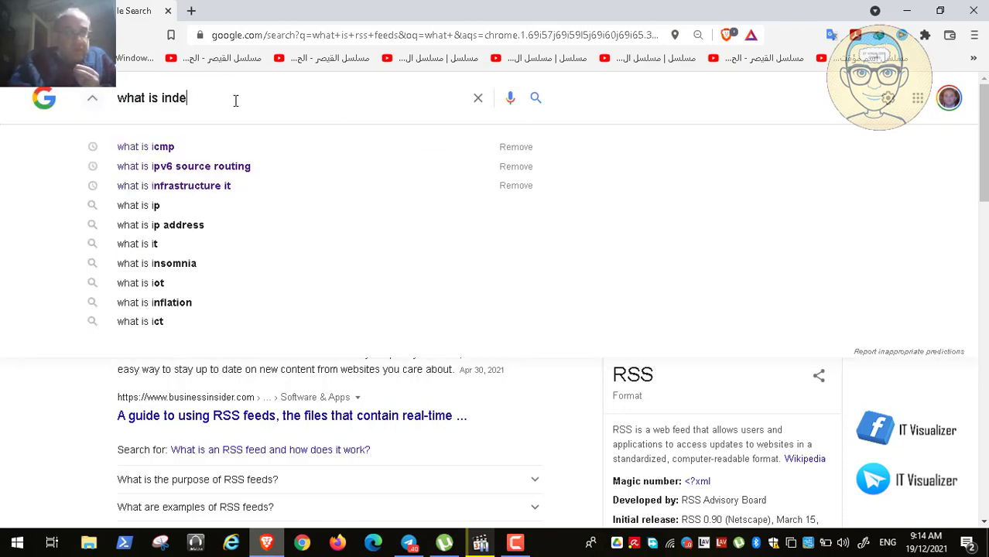
{"action": "type", "text": "xing"}
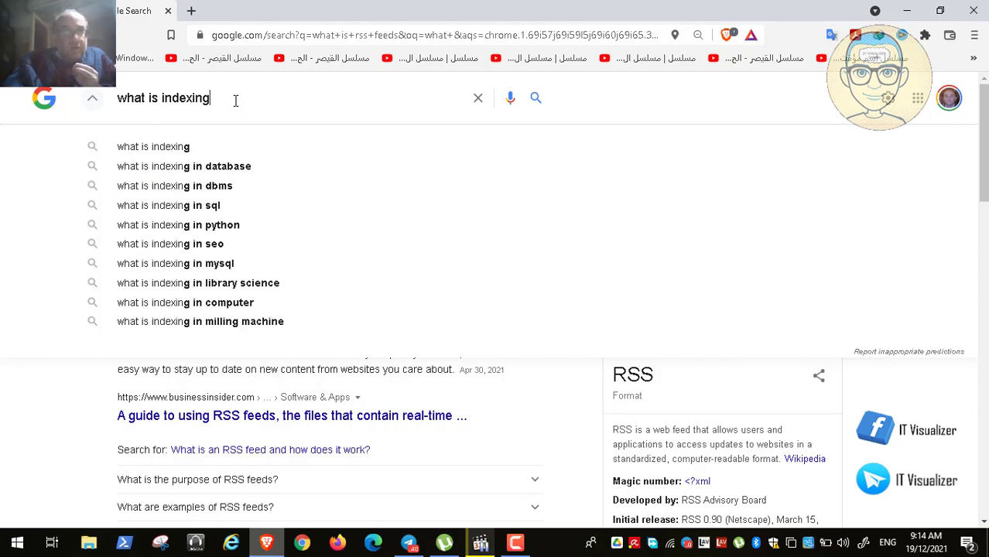
{"action": "key", "text": "Return"}
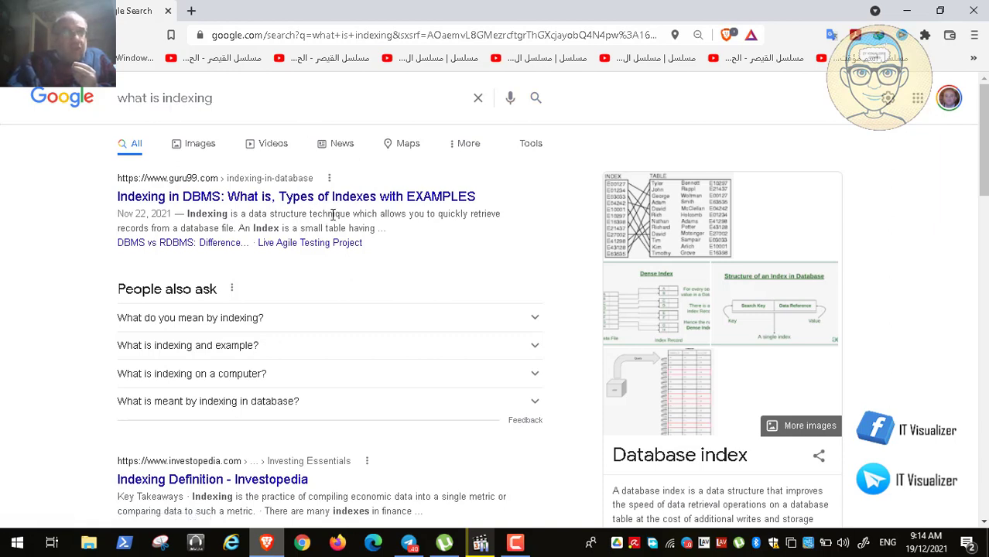
{"action": "left_click", "coordinate": [907, 10]}
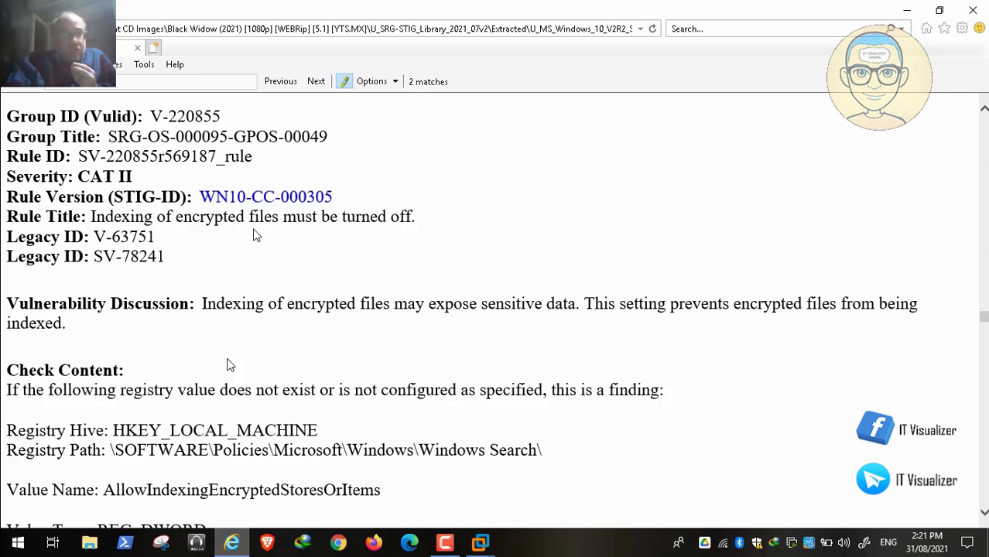
- Read WN10-CC-000305's check content in the guide, and expand HKEY_LOCAL_MACHINE\SOFTWARE\Policies\Microsoft\Windows in the PAW machine's Registry Editor
{"action": "mouse_move", "coordinate": [6, 542]}
{"action": "scroll", "coordinate": [312, 400], "scroll_direction": "down", "scroll_amount": 3}
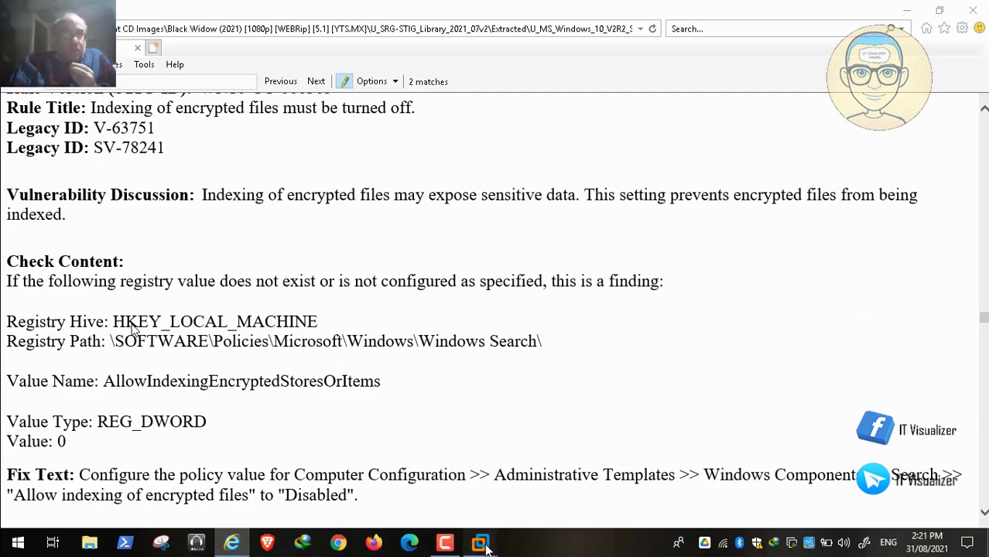
{"action": "mouse_move", "coordinate": [480, 541]}
{"action": "left_click", "coordinate": [431, 486]}
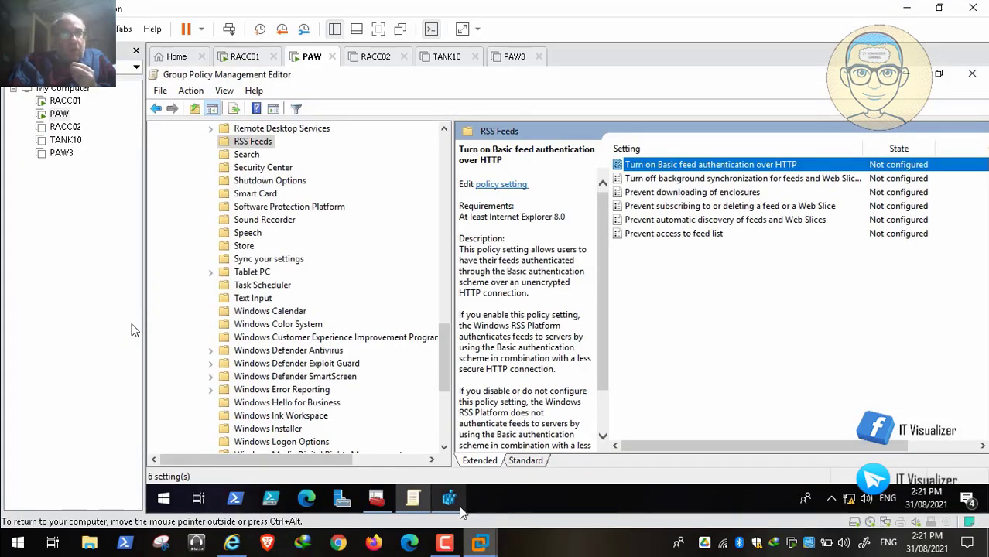
{"action": "left_click", "coordinate": [459, 505]}
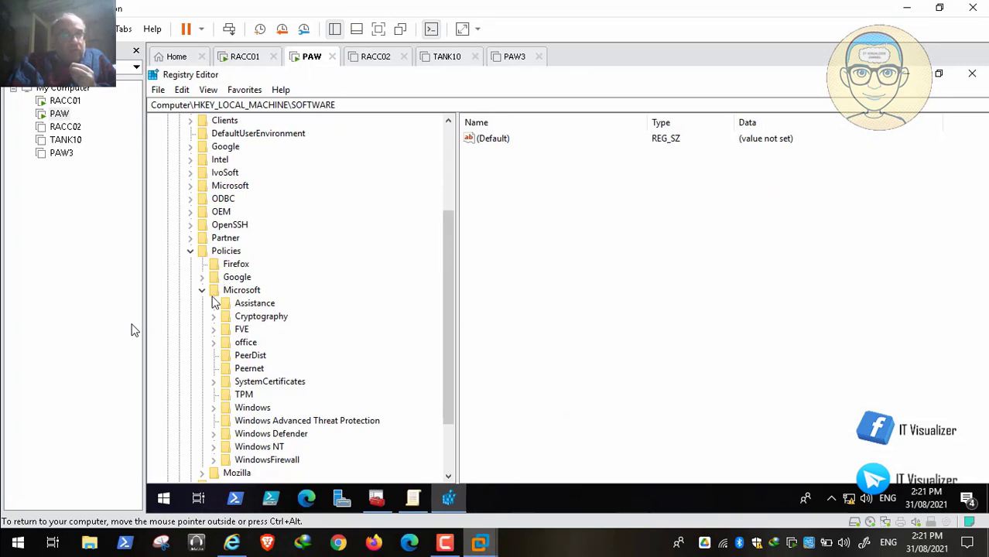
{"action": "left_click", "coordinate": [215, 408]}
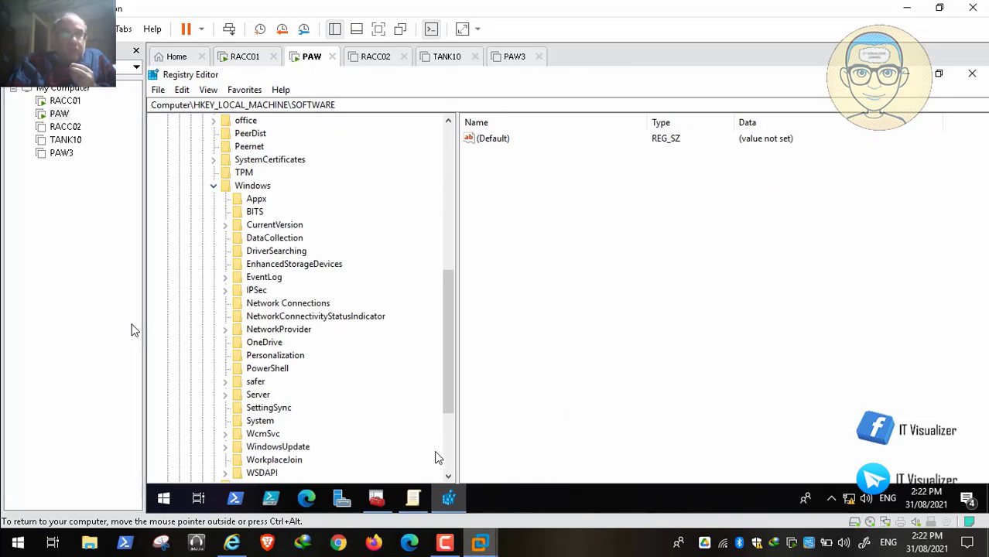
- Look for the guide's Windows Search key among the subkeys of Policies\Microsoft\Windows, and inspect the DriverSearching key
{"action": "left_click", "coordinate": [231, 544]}
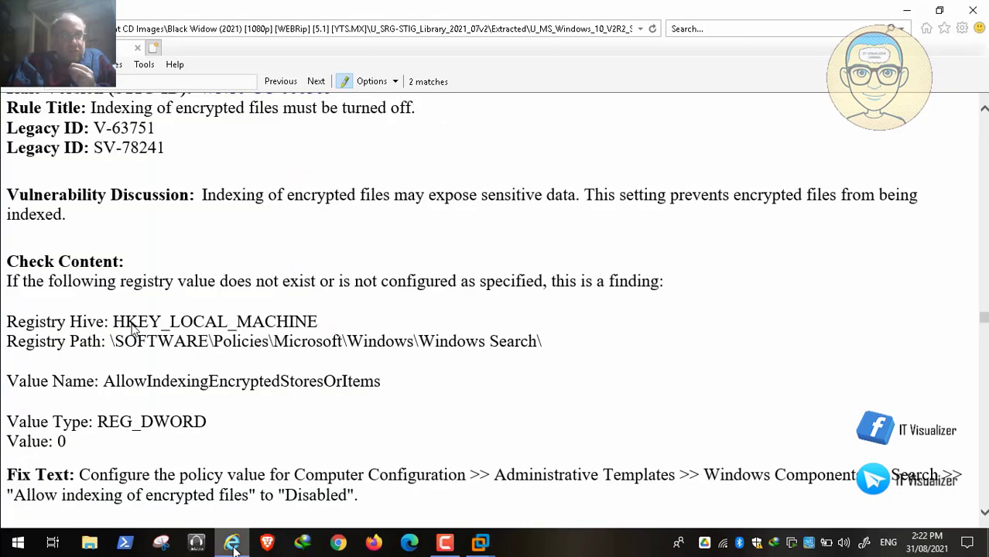
{"action": "left_click", "coordinate": [231, 544]}
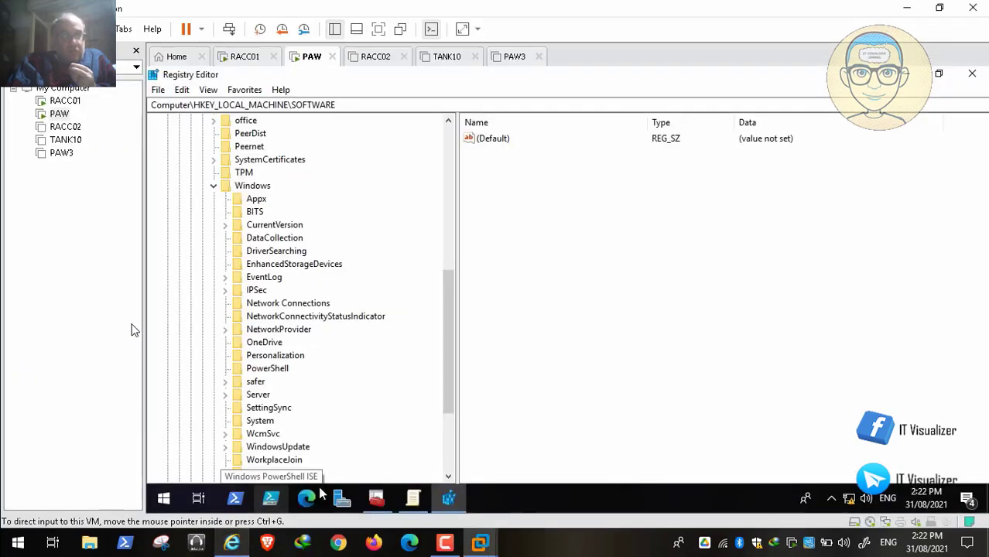
{"action": "scroll", "coordinate": [451, 478], "scroll_direction": "down", "scroll_amount": 2}
{"action": "left_click", "coordinate": [448, 476]}
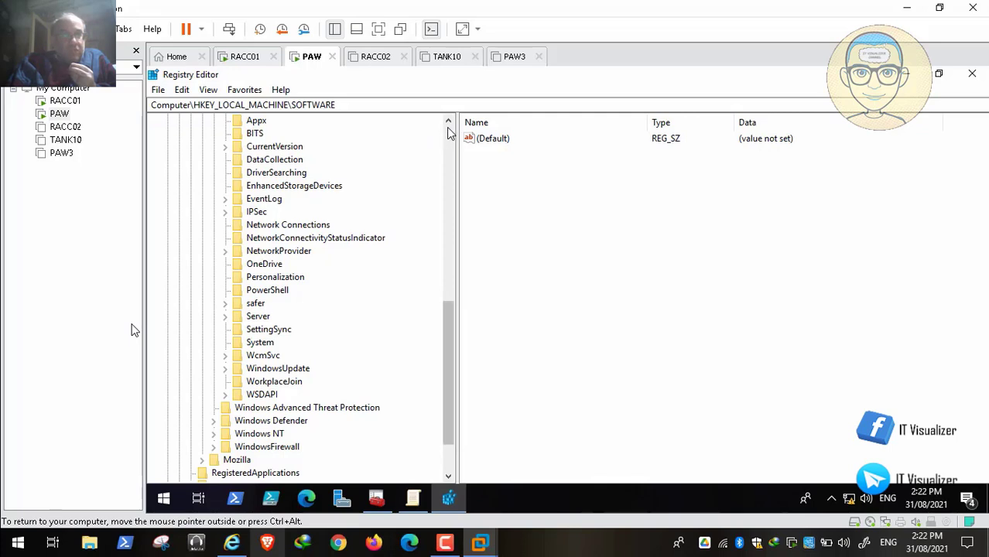
{"action": "scroll", "coordinate": [451, 126], "scroll_direction": "up", "scroll_amount": 1}
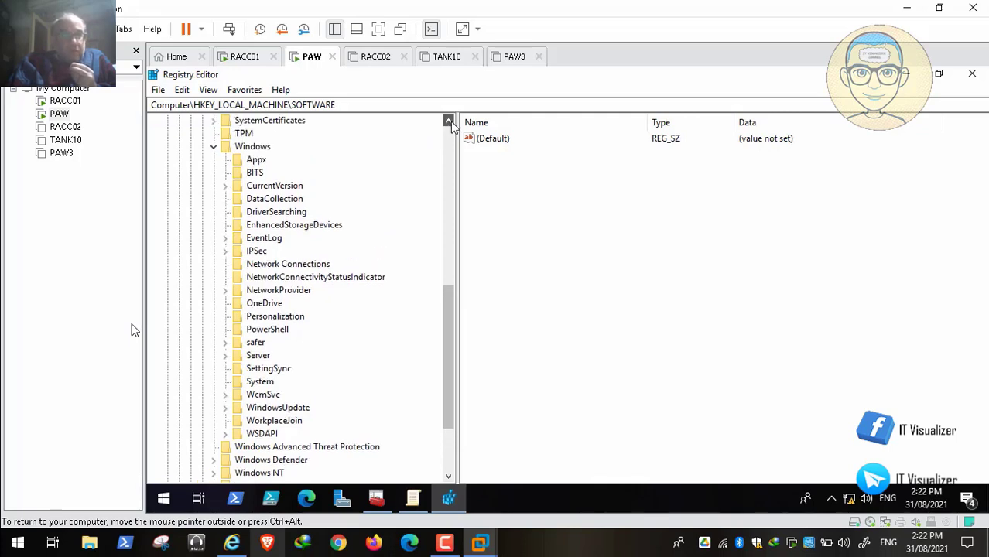
{"action": "left_click", "coordinate": [304, 219]}
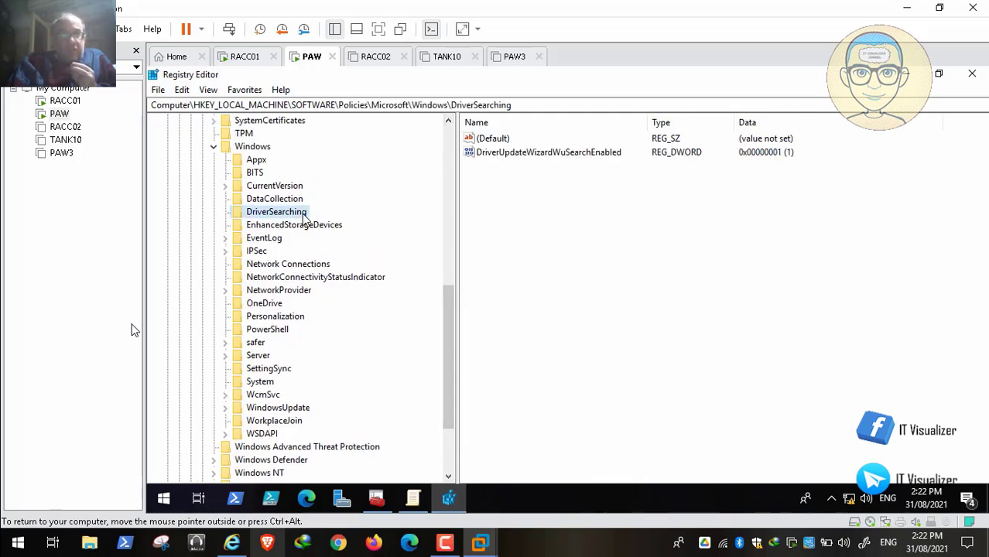
- Following the guide's fix text for WN10-CC-000305, open the Search folder under Windows Components in the Group Policy Management Editor
{"action": "left_click", "coordinate": [231, 542]}
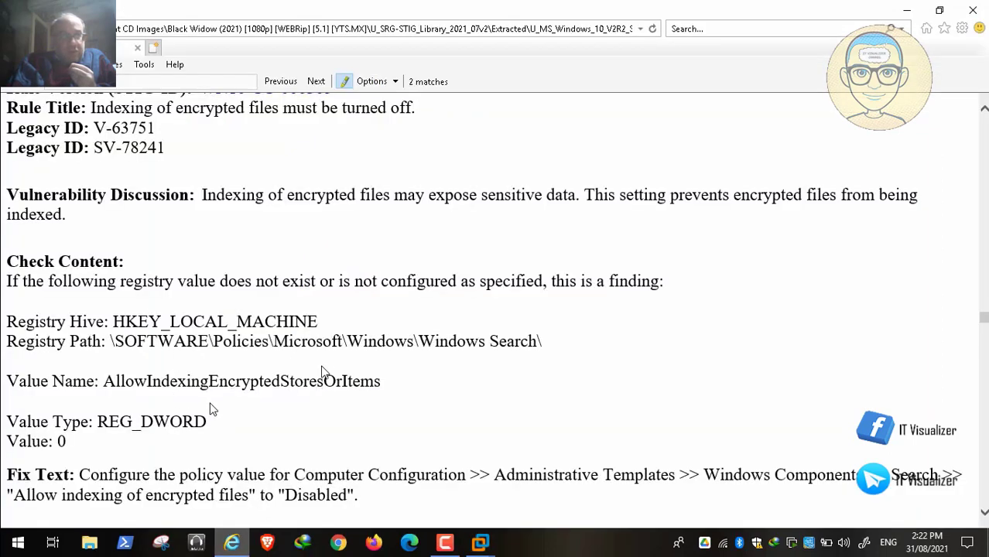
{"action": "scroll", "coordinate": [306, 382], "scroll_direction": "down", "scroll_amount": 1}
{"action": "scroll", "coordinate": [307, 383], "scroll_direction": "down", "scroll_amount": 1}
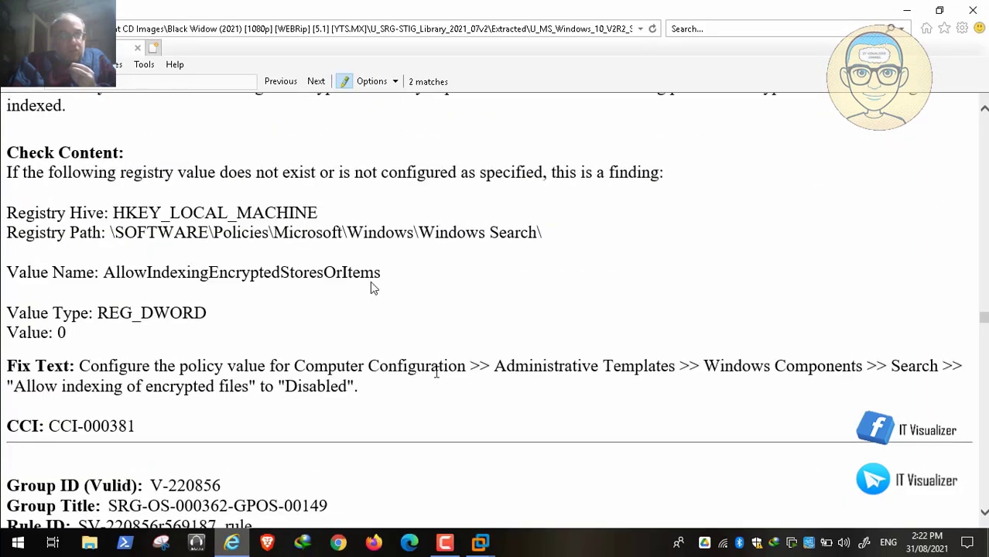
{"action": "left_click", "coordinate": [486, 542]}
{"action": "left_click", "coordinate": [437, 464]}
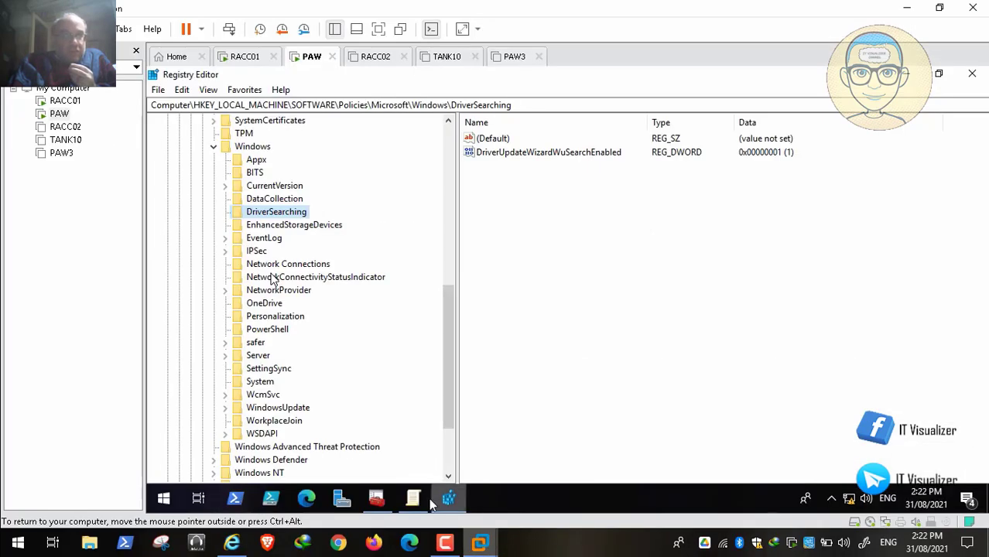
{"action": "left_click", "coordinate": [414, 499]}
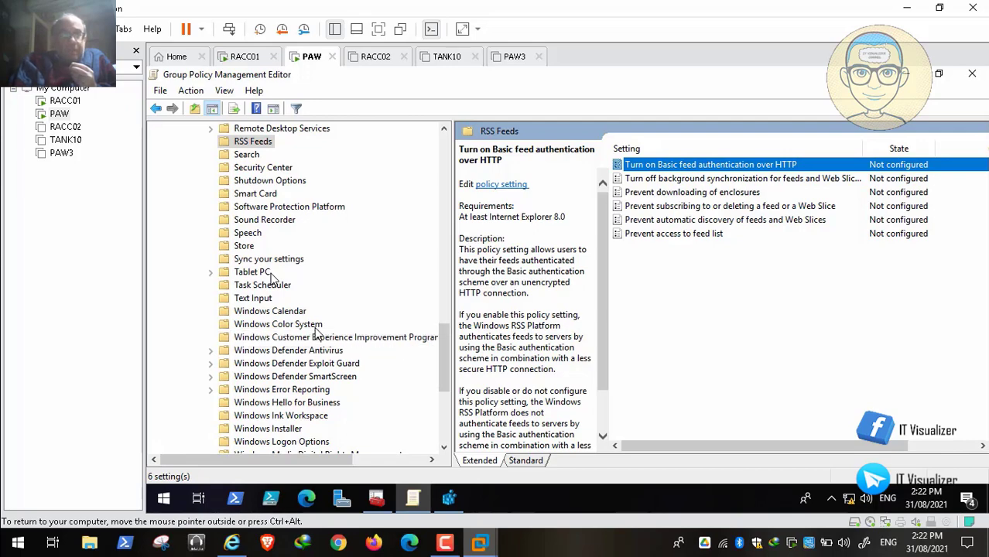
{"action": "left_click_drag", "start_coordinate": [445, 449], "coordinate": [445, 452]}
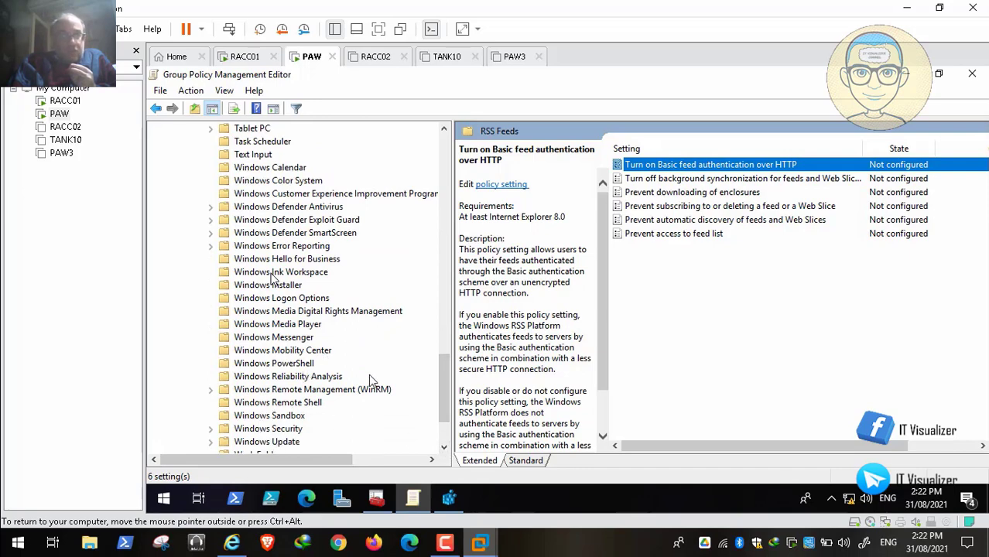
{"action": "left_click_drag", "start_coordinate": [445, 451], "coordinate": [445, 453]}
{"action": "left_click", "coordinate": [232, 544]}
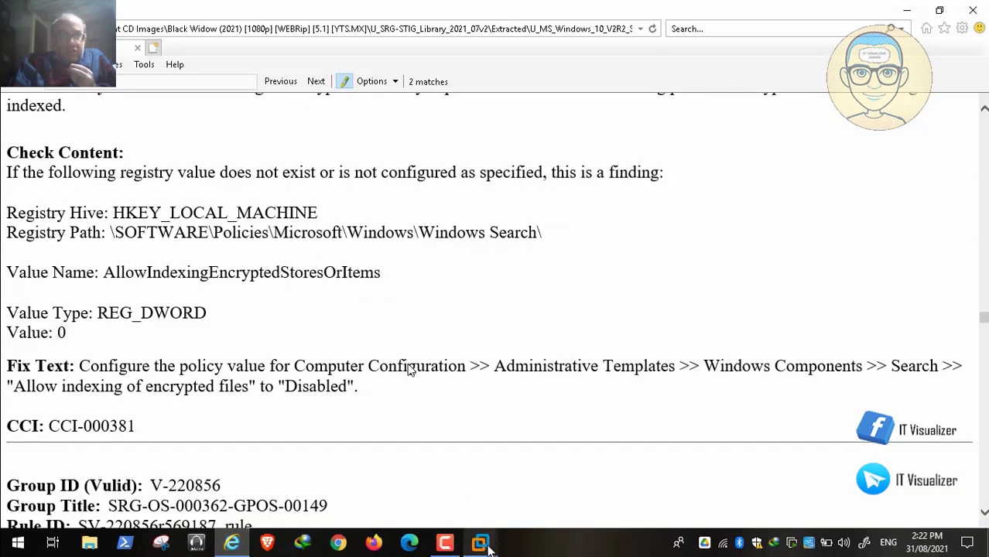
{"action": "mouse_move", "coordinate": [481, 545]}
{"action": "left_click", "coordinate": [370, 458]}
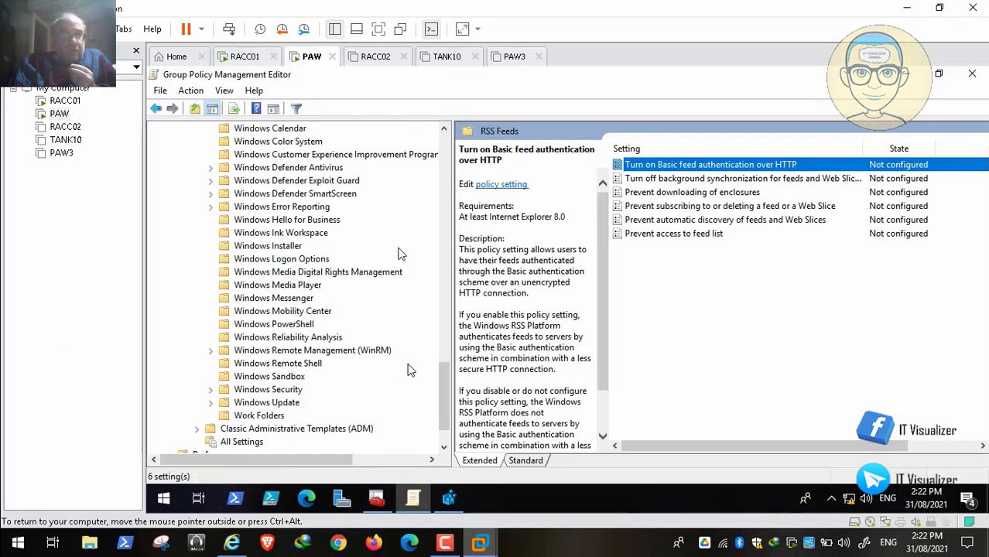
{"action": "left_click", "coordinate": [447, 186]}
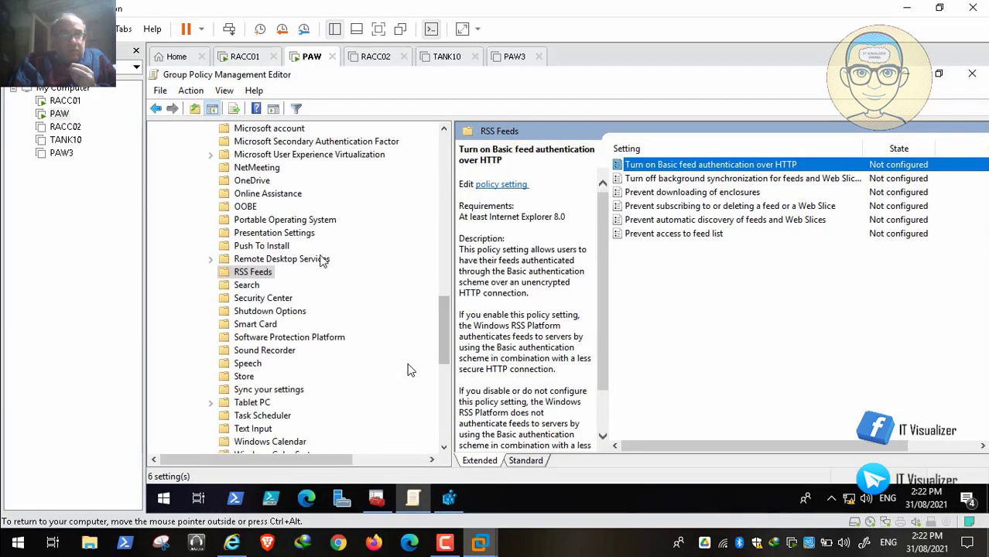
{"action": "left_click", "coordinate": [258, 288]}
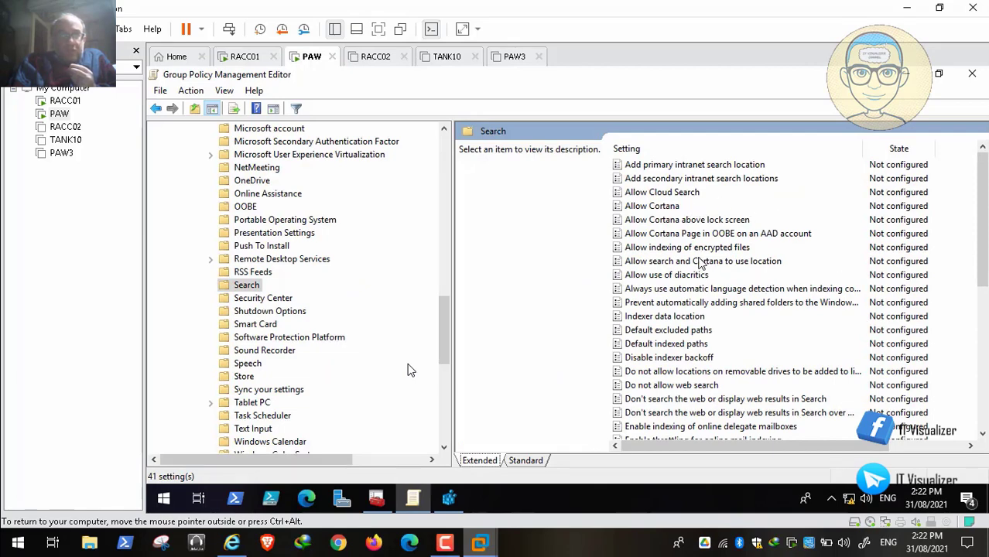
- Set the "Allow indexing of encrypted files" policy to Disabled, as the guide's fix text requires
{"action": "double_click", "coordinate": [699, 248]}
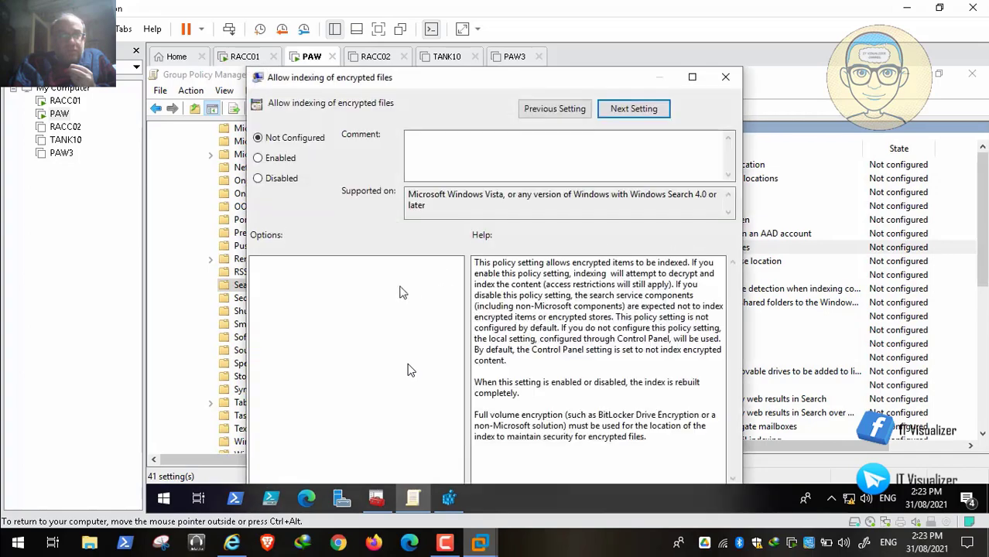
{"action": "left_click", "coordinate": [234, 544]}
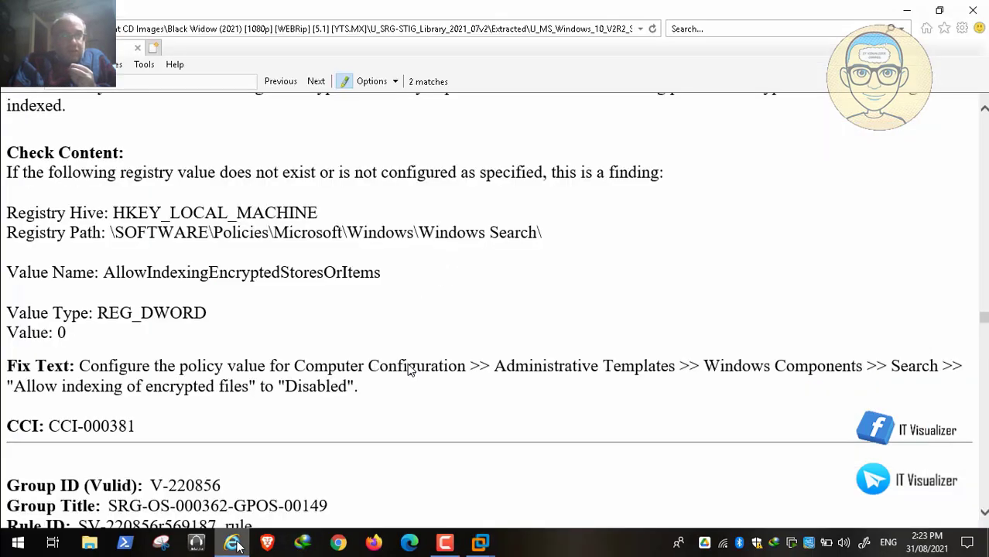
{"action": "left_click", "coordinate": [233, 544]}
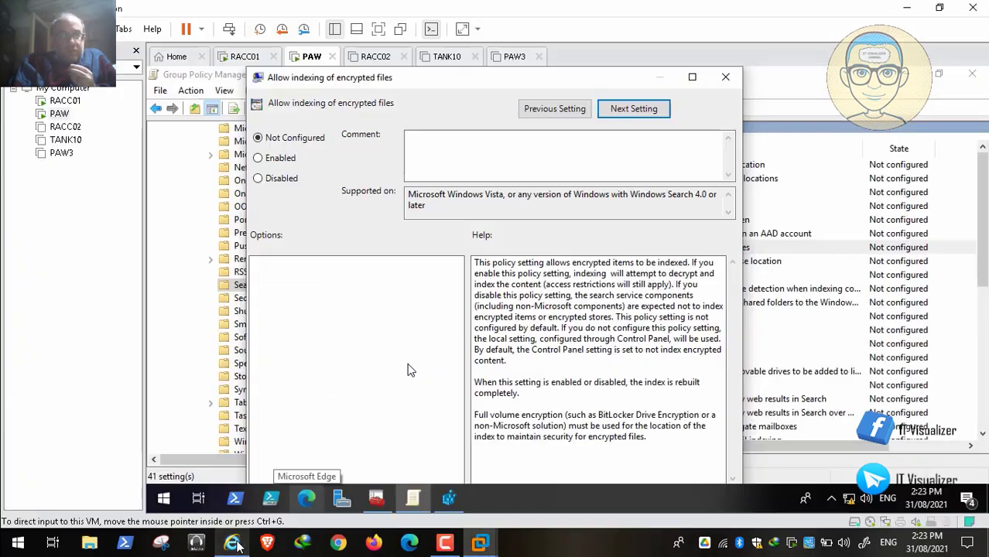
{"action": "left_click", "coordinate": [234, 544]}
{"action": "left_click", "coordinate": [233, 544]}
{"action": "left_click", "coordinate": [283, 180]}
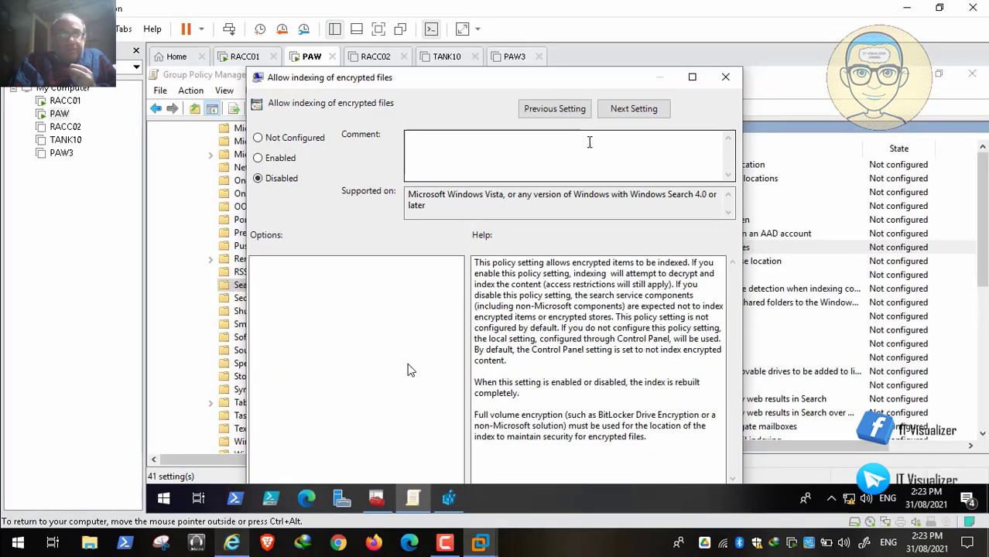
- Read the guide's next rule, WN10-CC-000310, on preventing users from changing installation options
{"action": "left_click", "coordinate": [232, 543]}
{"action": "scroll", "coordinate": [410, 370], "scroll_direction": "down", "scroll_amount": 5}
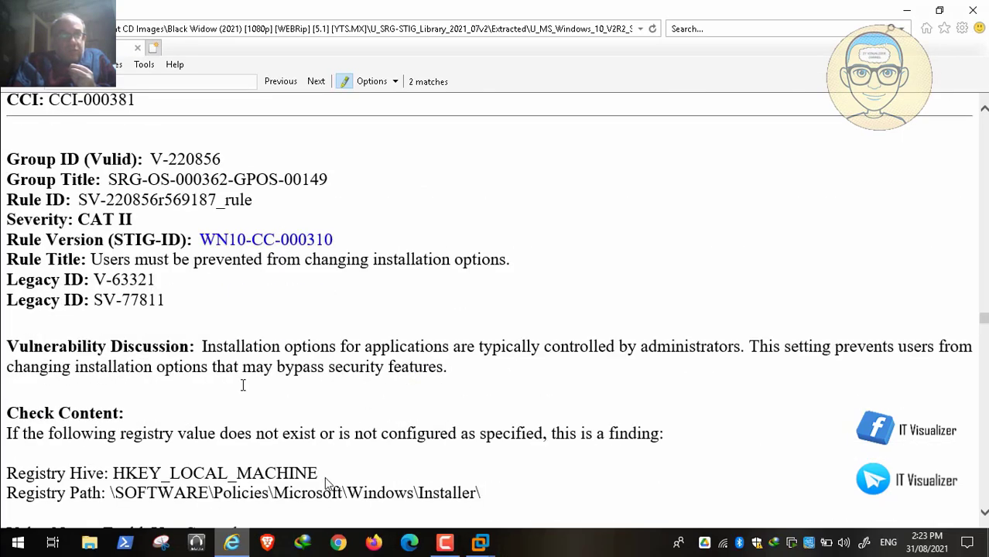
{"action": "mouse_move", "coordinate": [62, 534]}
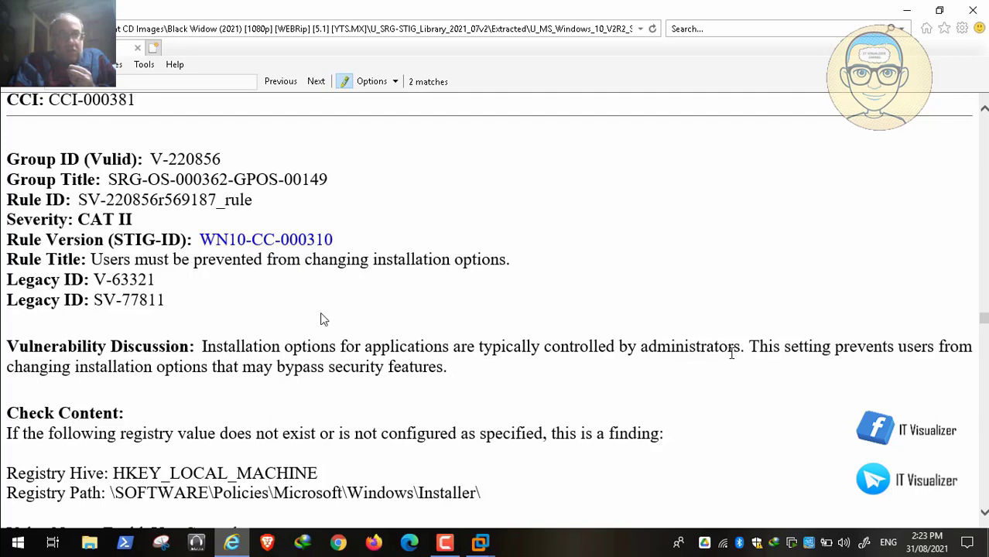
{"action": "key", "text": "space"}
{"action": "key", "text": "Escape"}
{"action": "mouse_move", "coordinate": [726, 469]}
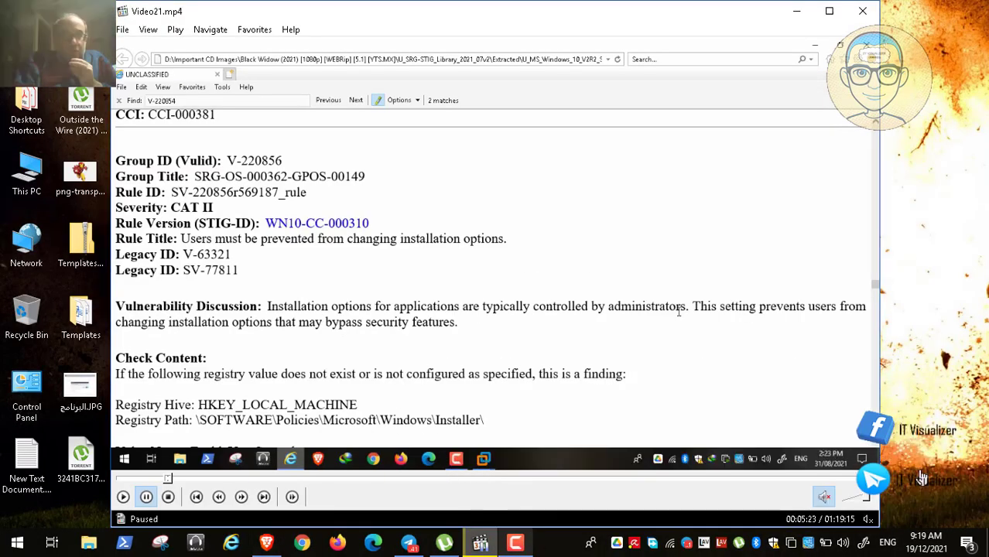
{"action": "double_click", "coordinate": [424, 266]}
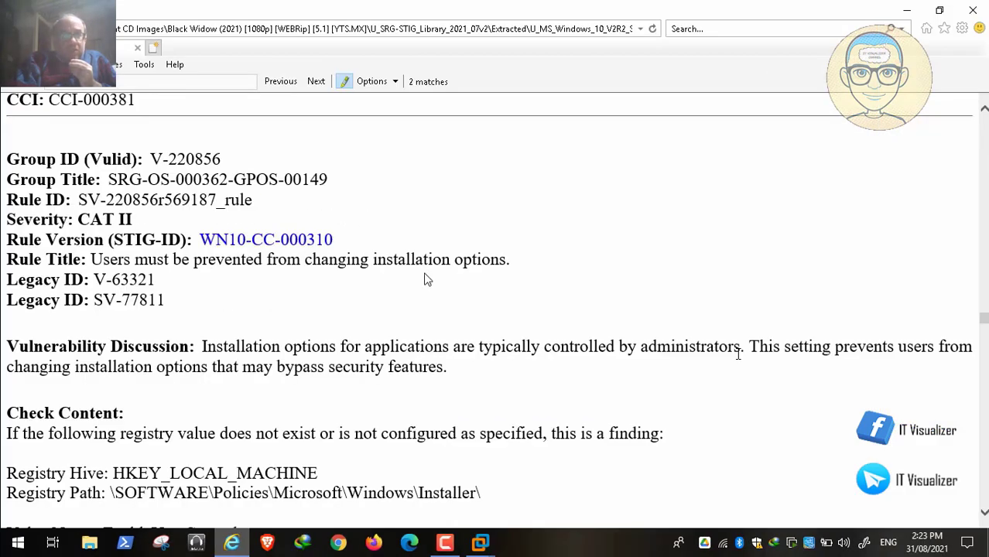
{"action": "mouse_move", "coordinate": [4, 510]}
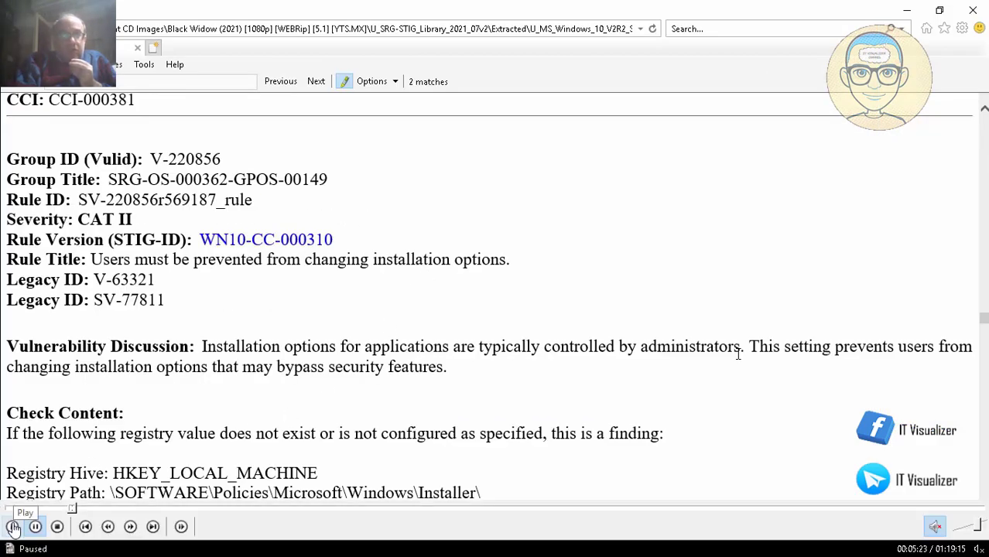
{"action": "left_click", "coordinate": [13, 526]}
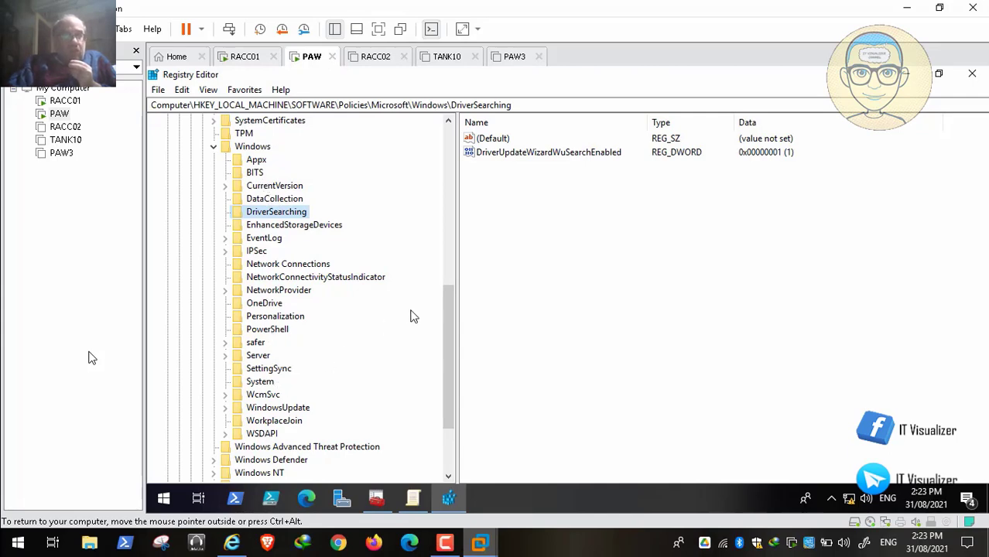
- Check the registry's Policies\Microsoft\Windows subkeys for the guide's Installer key, and close the "Allow indexing of encrypted files" policy without applying it
{"action": "left_click", "coordinate": [242, 546]}
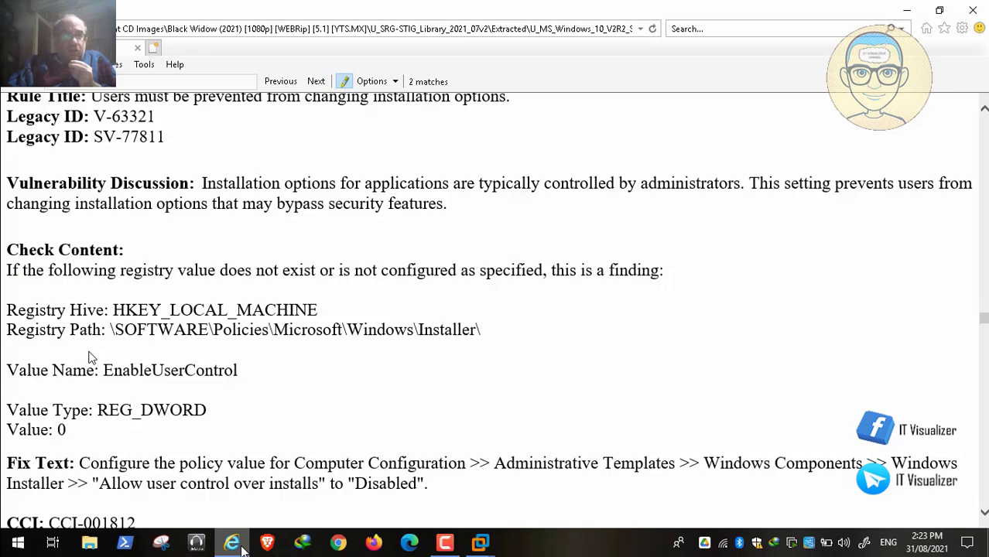
{"action": "left_click", "coordinate": [242, 546]}
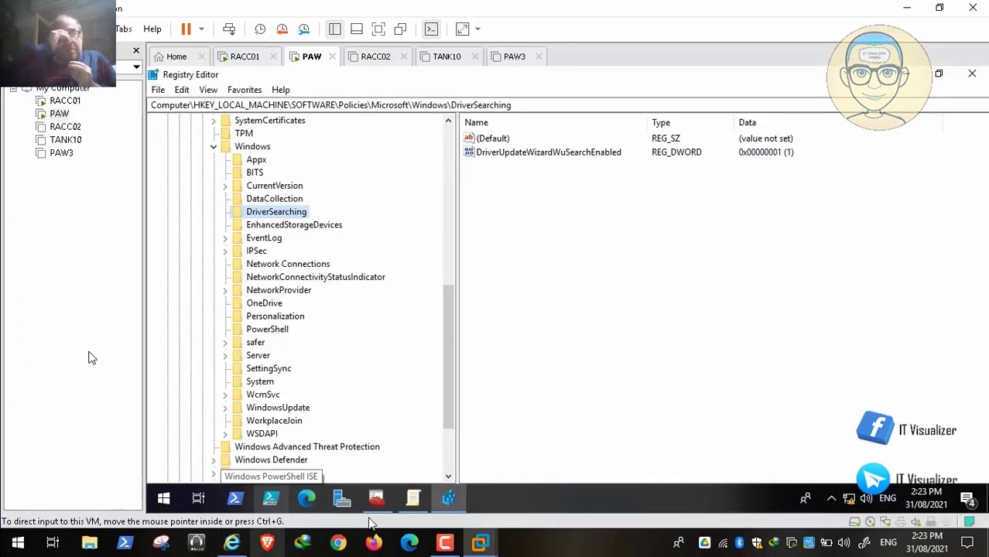
{"action": "left_click", "coordinate": [439, 505]}
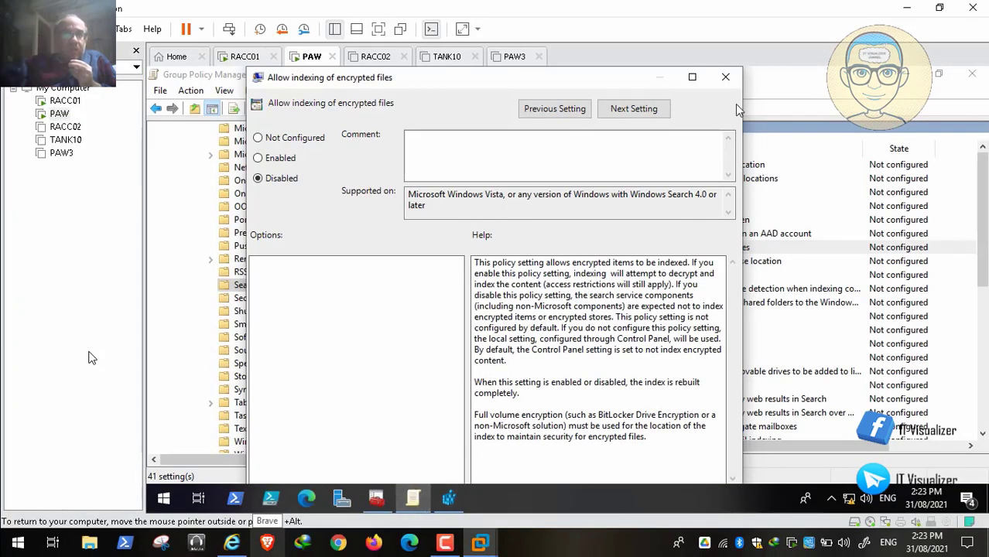
{"action": "left_click", "coordinate": [725, 79]}
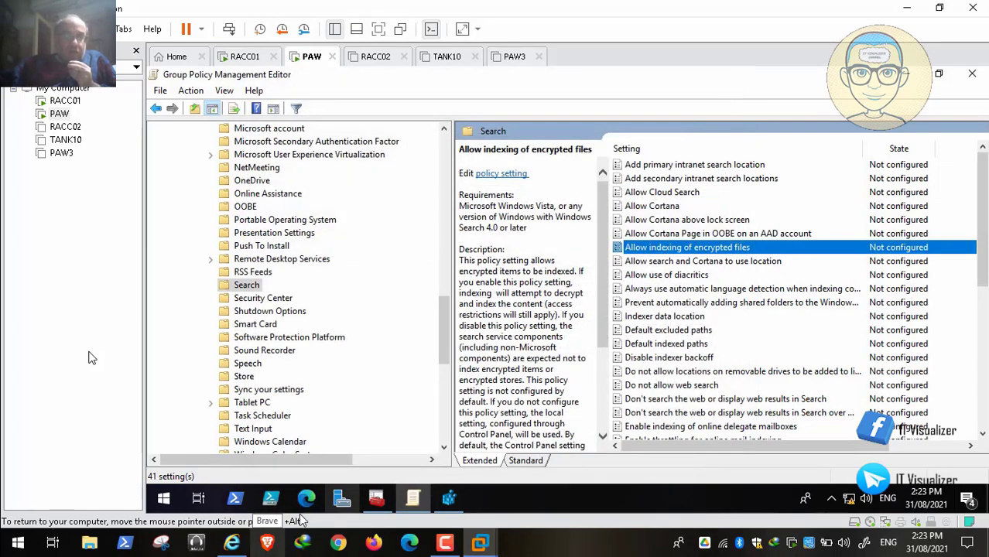
- Following the guide's fix text for WN10-CC-000310, open the Windows Installer folder under Windows Components in the Group Policy Management Editor
{"action": "left_click", "coordinate": [234, 544]}
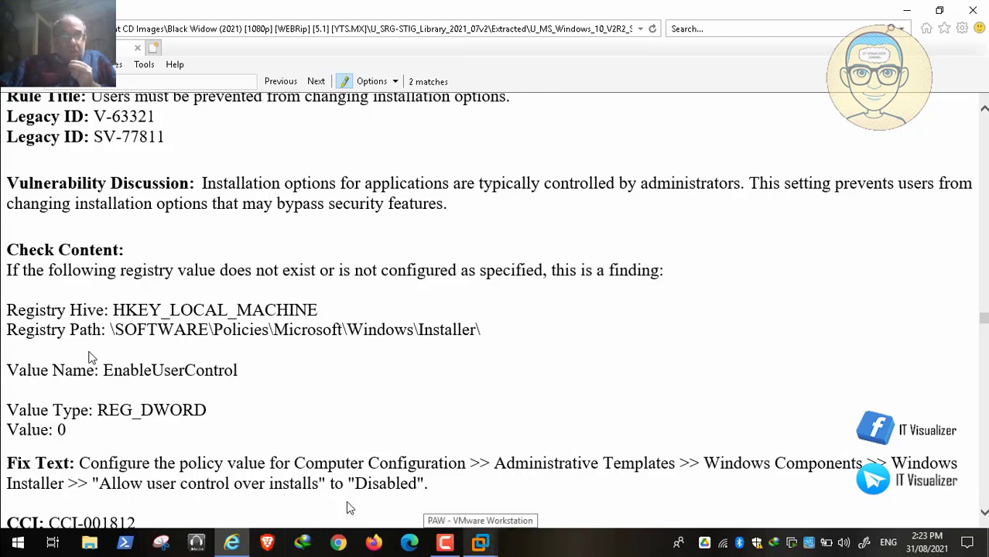
{"action": "mouse_move", "coordinate": [476, 544]}
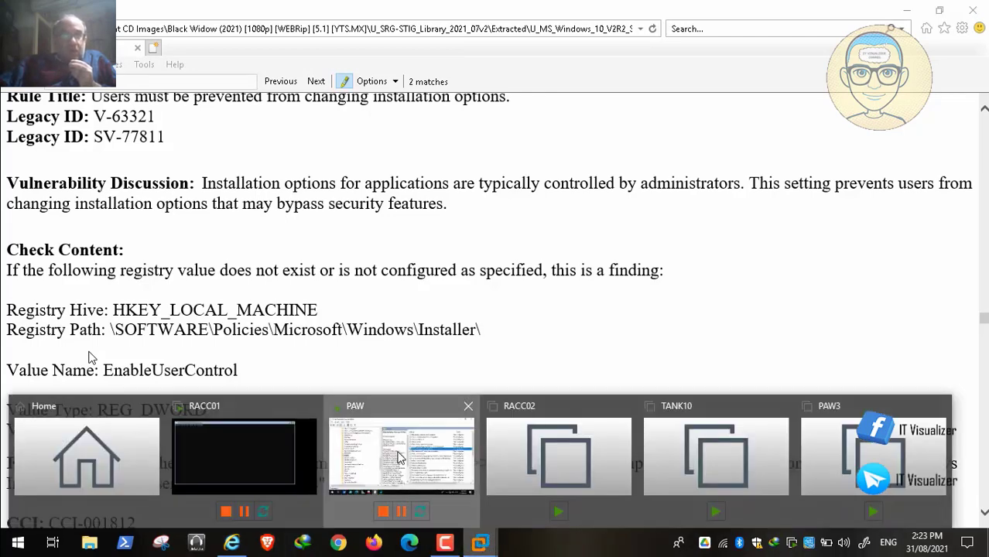
{"action": "left_click", "coordinate": [398, 456]}
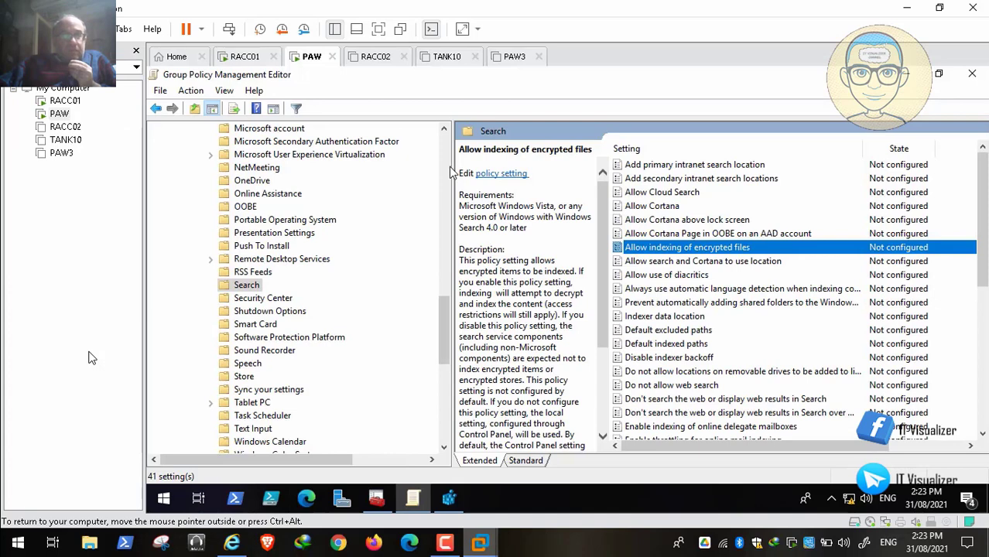
{"action": "scroll", "coordinate": [451, 172], "scroll_direction": "up", "scroll_amount": 8}
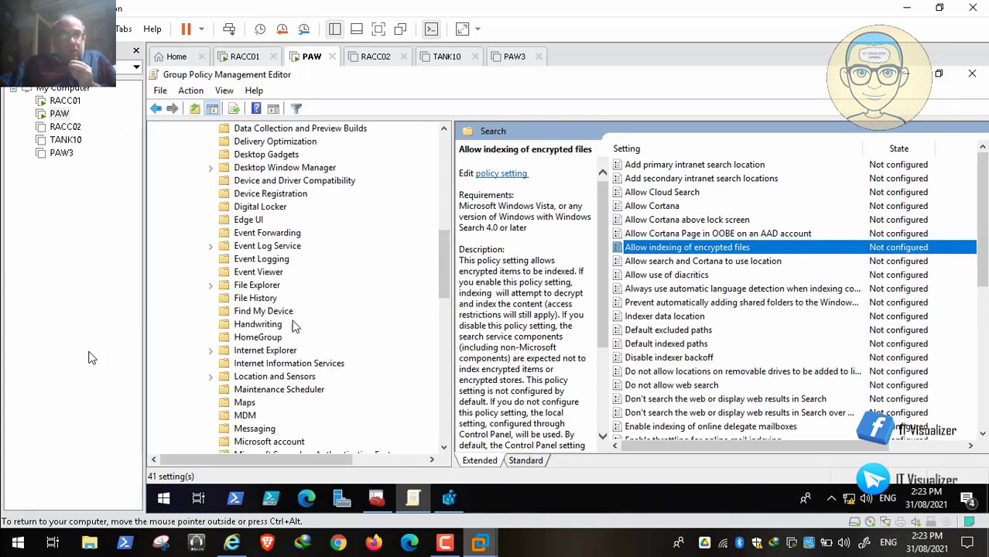
{"action": "left_click", "coordinate": [445, 162]}
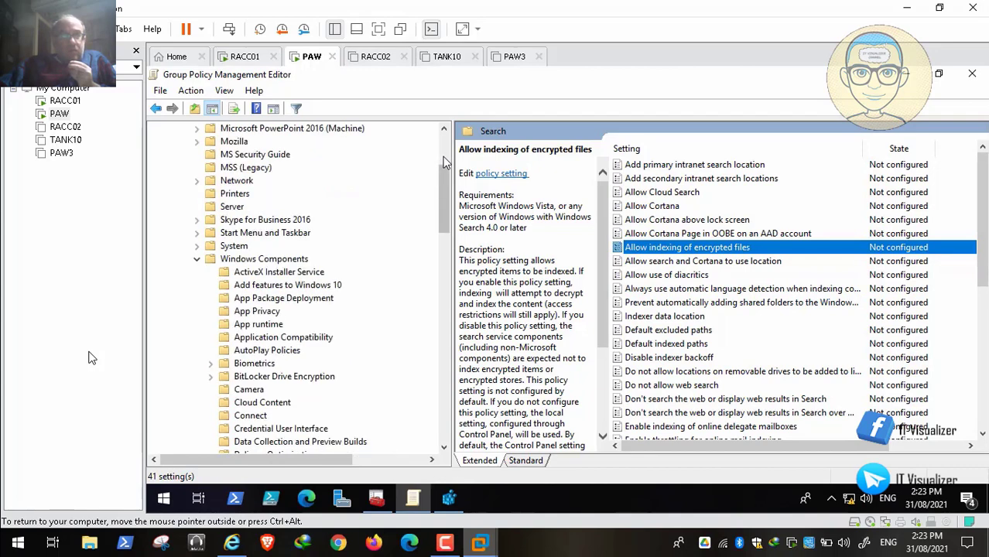
{"action": "left_click", "coordinate": [445, 448]}
{"action": "left_click_drag", "start_coordinate": [444, 449], "coordinate": [446, 451]}
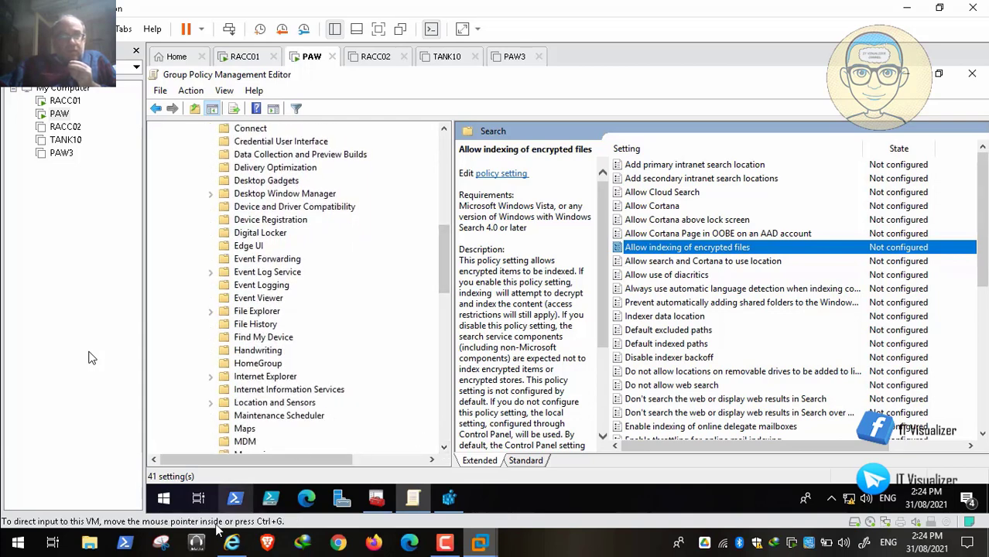
{"action": "left_click", "coordinate": [229, 543]}
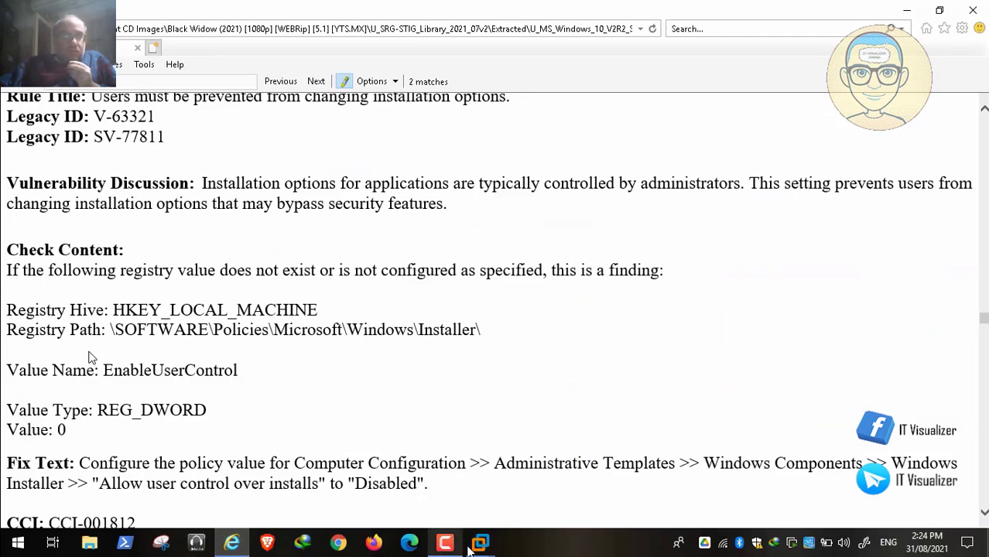
{"action": "mouse_move", "coordinate": [476, 545]}
{"action": "left_click", "coordinate": [394, 473]}
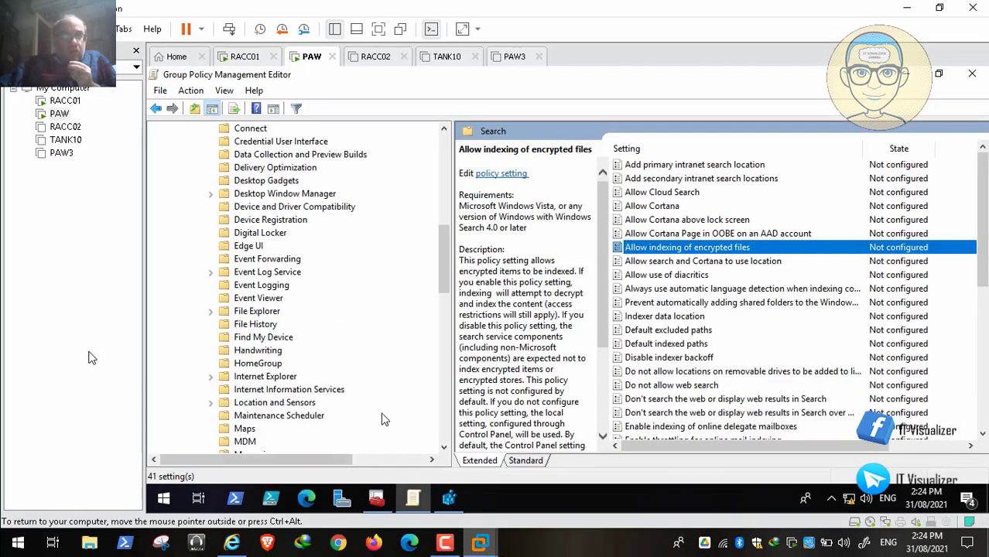
{"action": "left_click", "coordinate": [446, 428]}
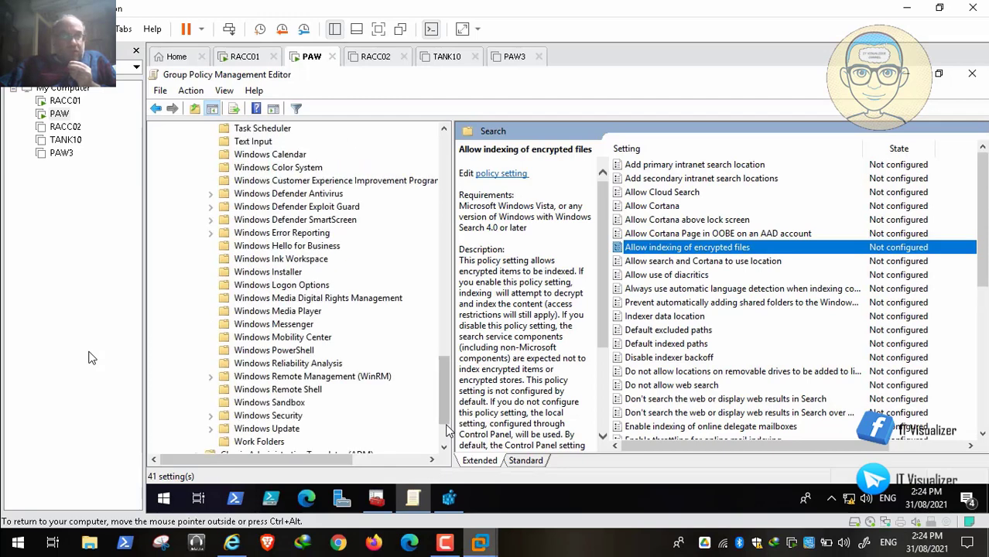
{"action": "left_click", "coordinate": [289, 276]}
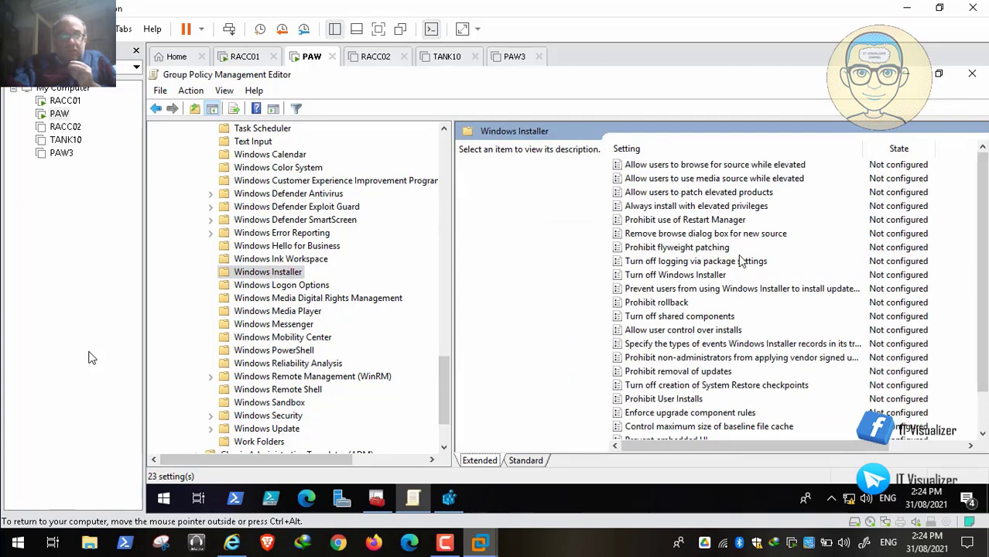
- Open the "Allow user control over installs" policy and choose Disabled, as the guide's fix text requires
{"action": "left_click", "coordinate": [717, 332]}
{"action": "double_click", "coordinate": [717, 333]}
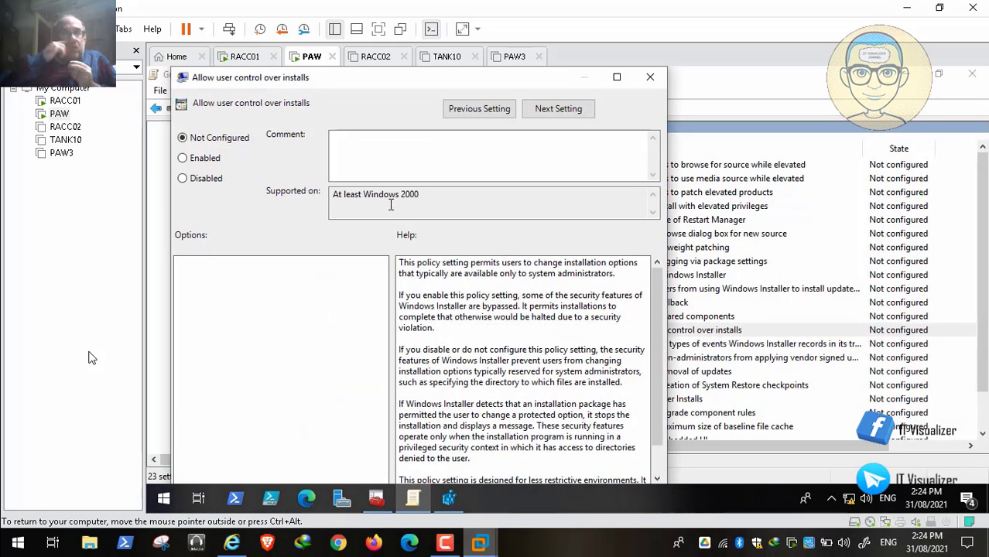
{"action": "left_click", "coordinate": [201, 184]}
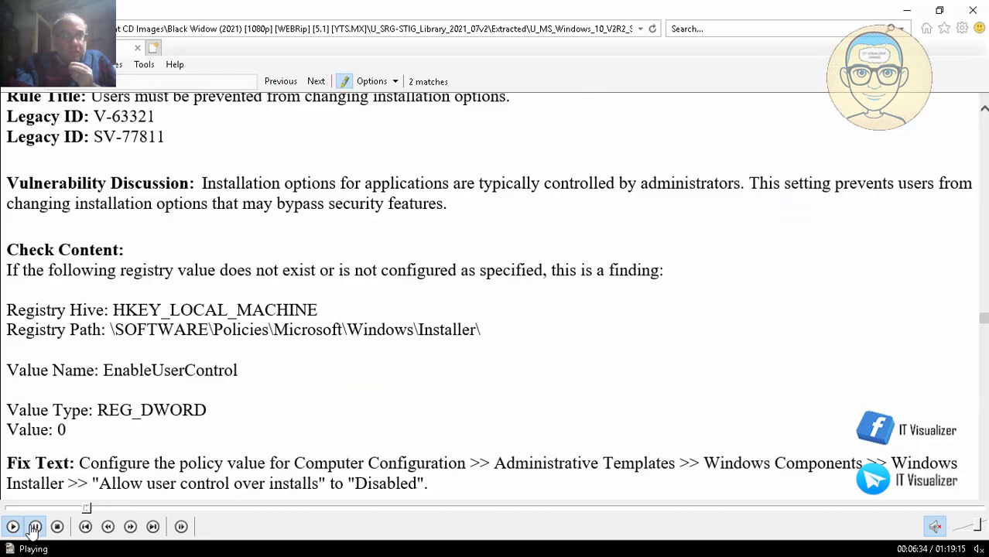
{"action": "left_click", "coordinate": [34, 527]}
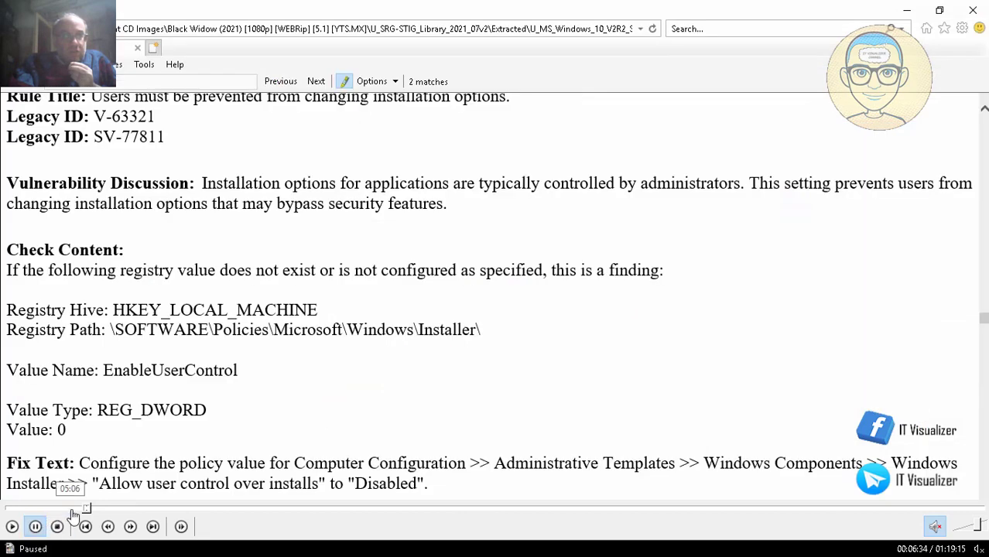
{"action": "left_click", "coordinate": [86, 509]}
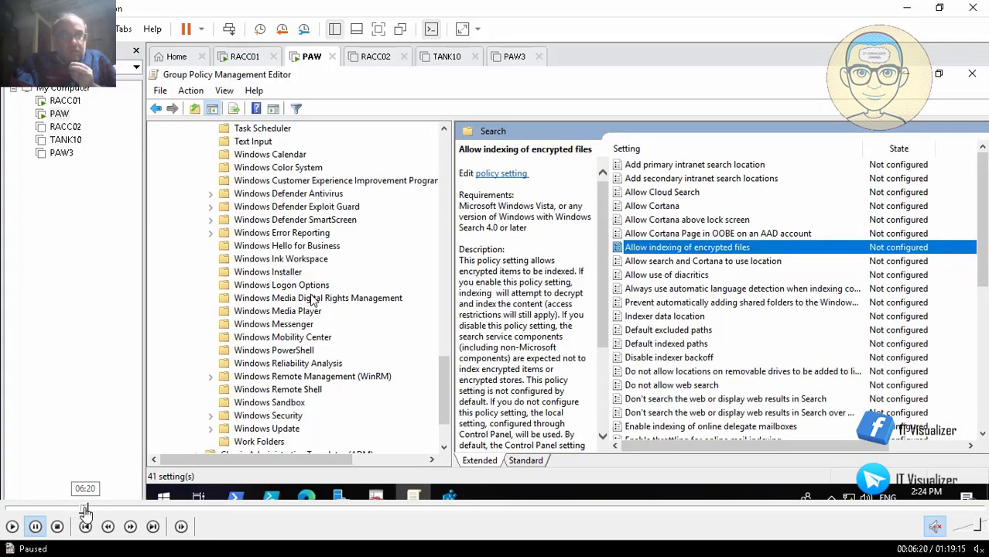
{"action": "left_click", "coordinate": [12, 527]}
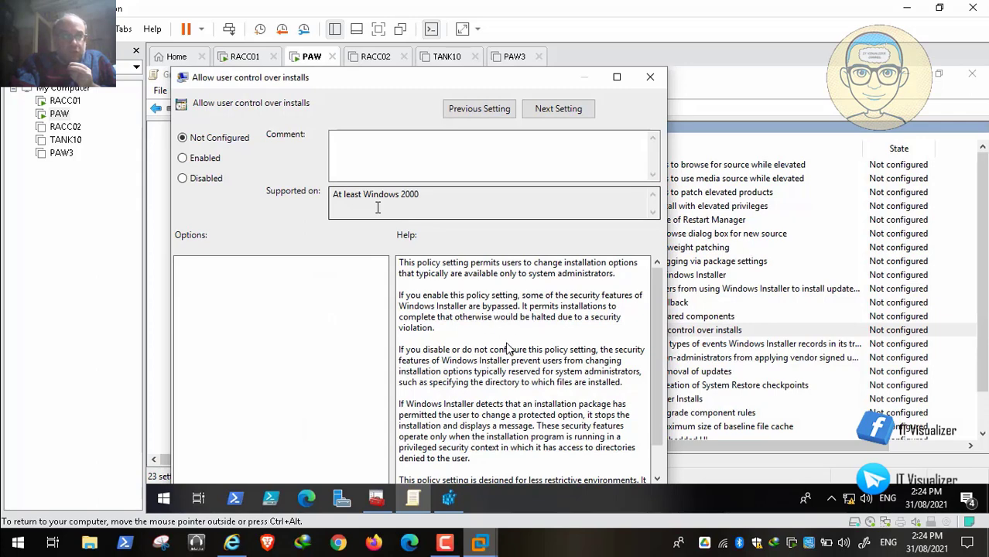
{"action": "left_click", "coordinate": [35, 527]}
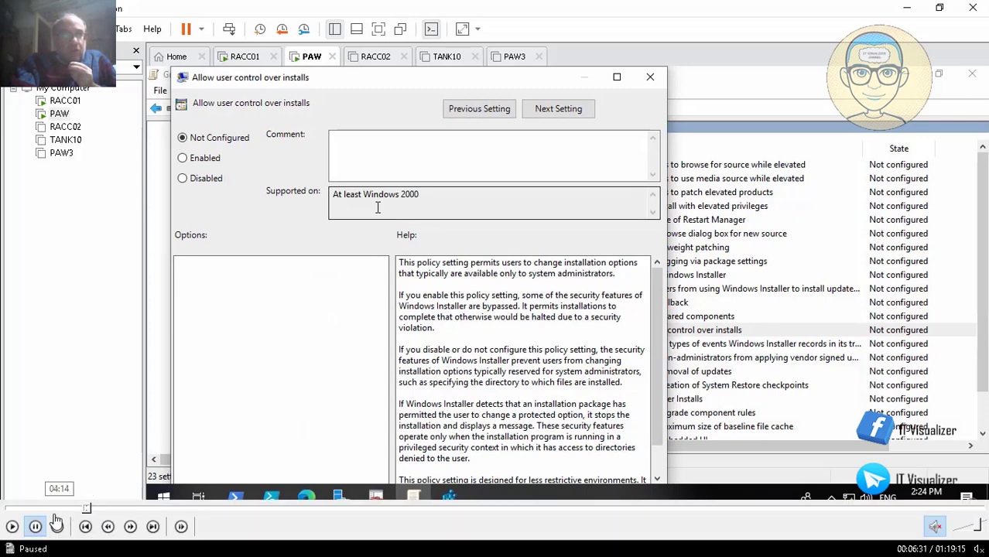
{"action": "left_click", "coordinate": [13, 527]}
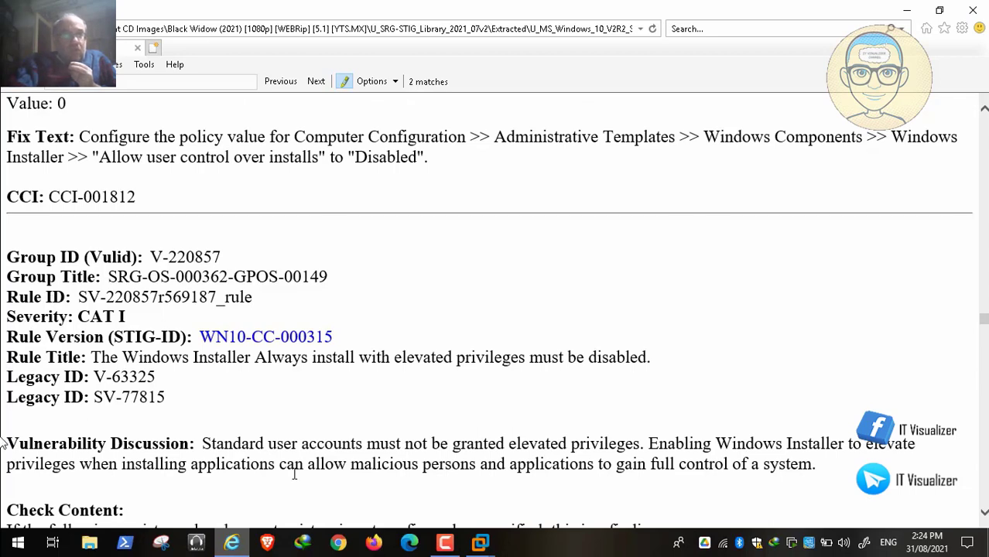
{"action": "mouse_move", "coordinate": [42, 491]}
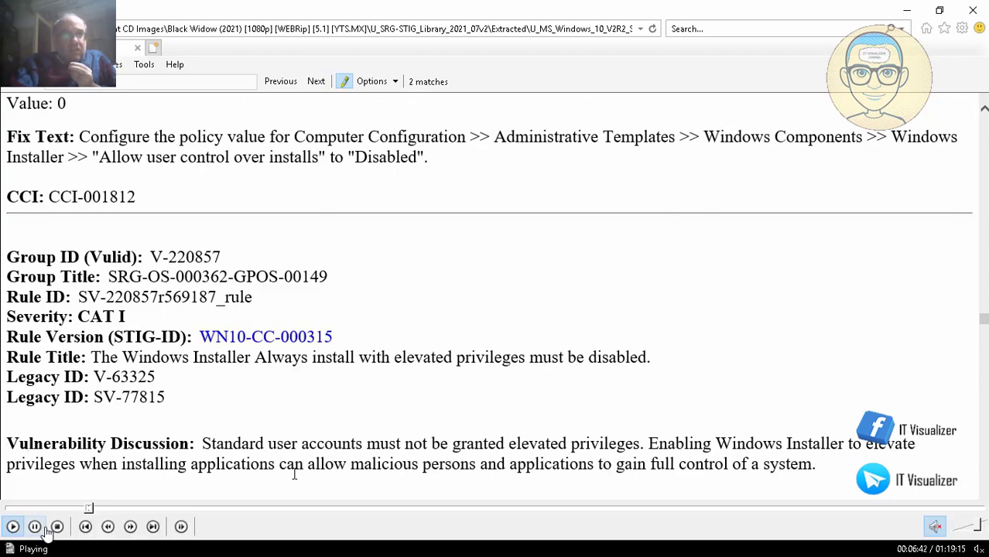
{"action": "left_click", "coordinate": [34, 527]}
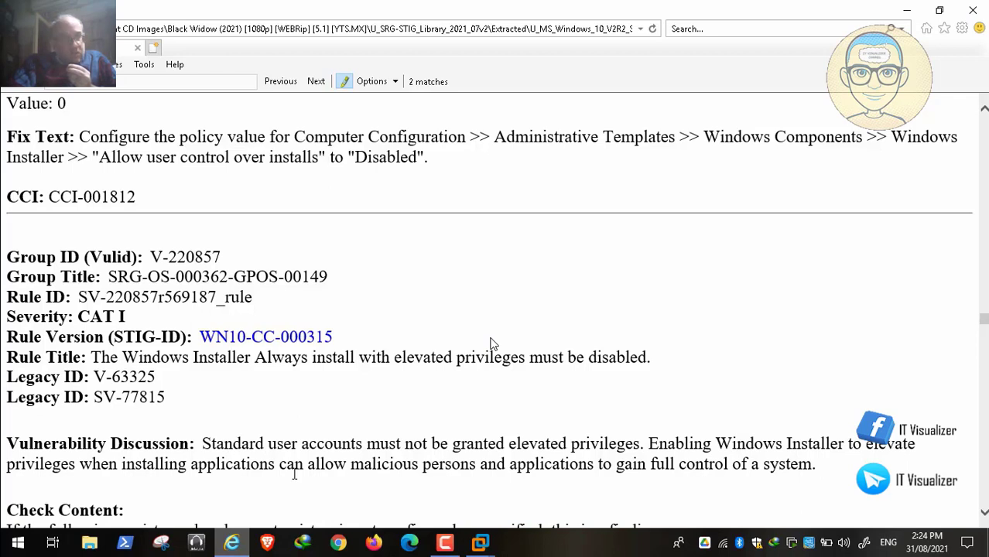
{"action": "mouse_move", "coordinate": [9, 530]}
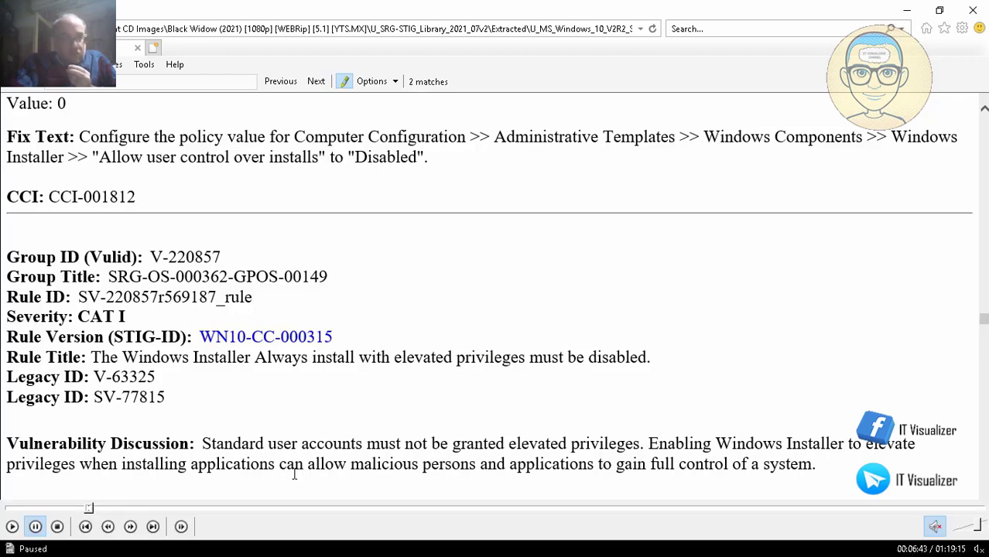
{"action": "left_click", "coordinate": [10, 530]}
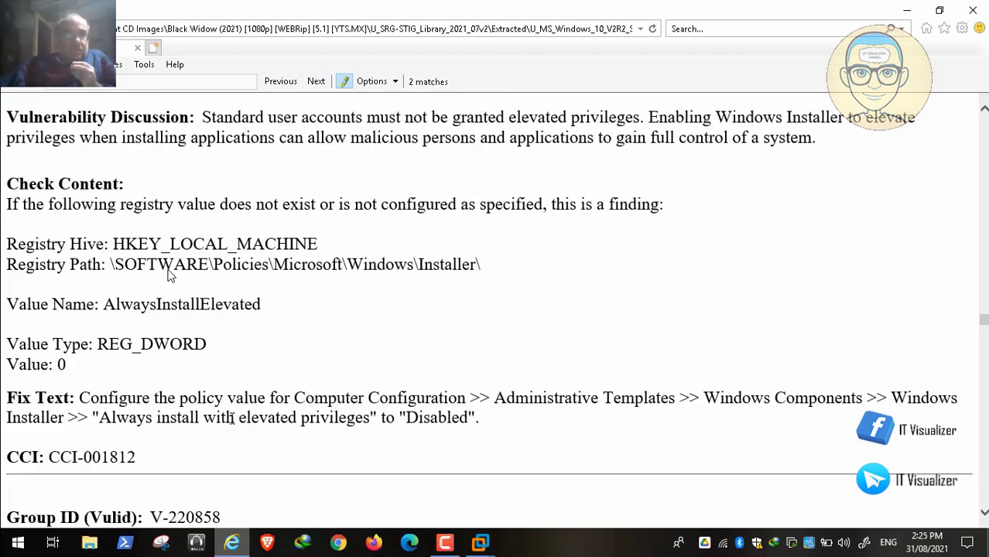
- Return from the guide to the PAW virtual machine and close the "Allow user control over installs" policy without applying the change
{"action": "left_click", "coordinate": [482, 544]}
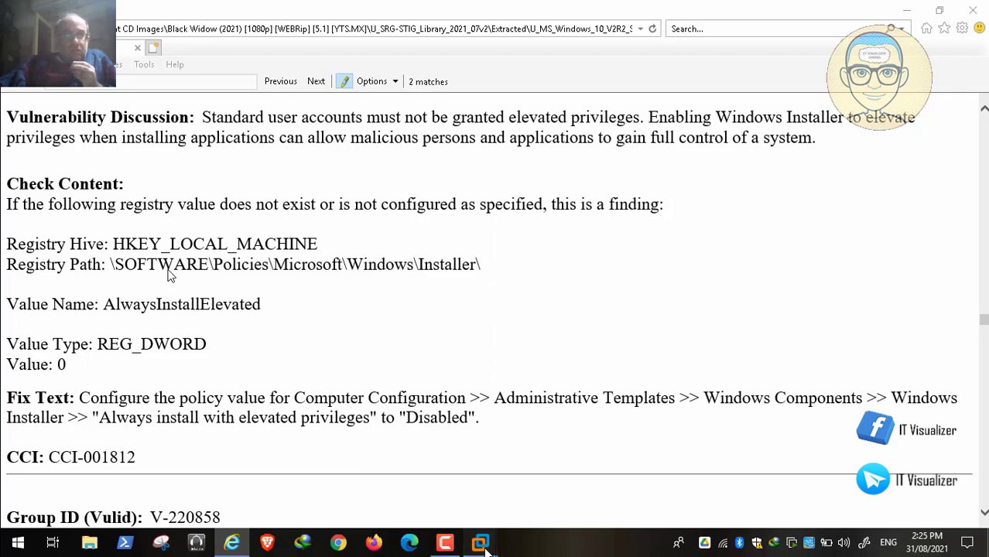
{"action": "left_click", "coordinate": [433, 468]}
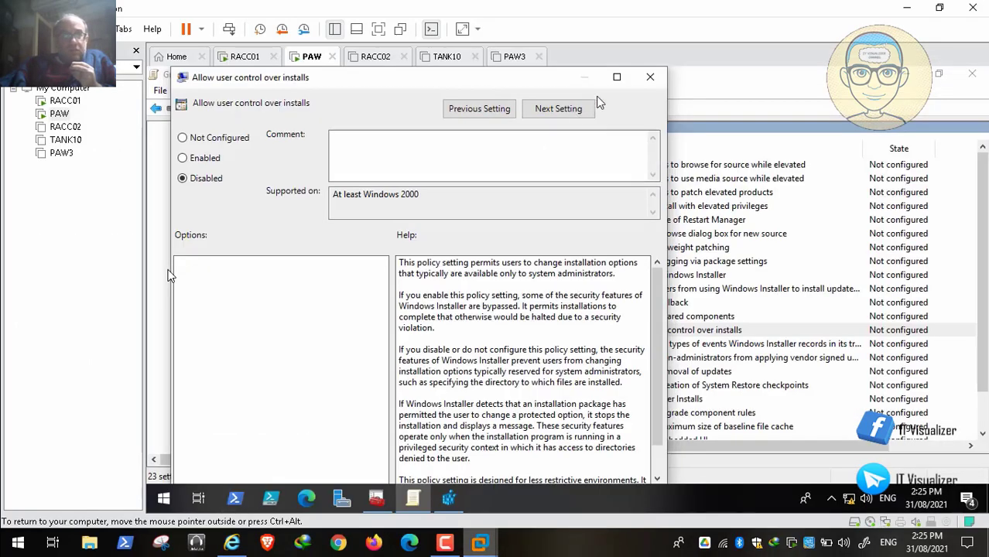
{"action": "left_click", "coordinate": [650, 77]}
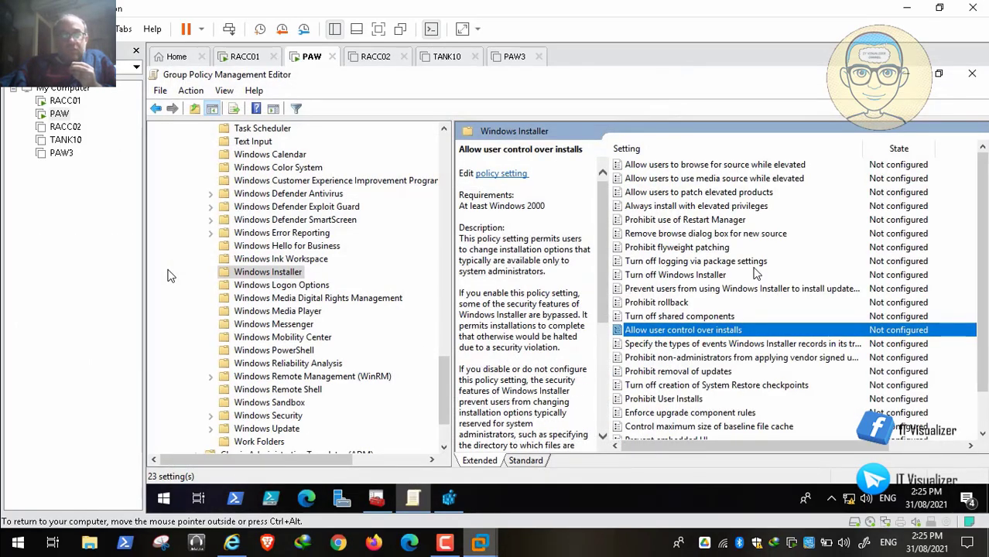
- Following the guide's fix text, choose Disabled in the "Always install with elevated privileges" policy, and close the policy without applying it
{"action": "double_click", "coordinate": [757, 209]}
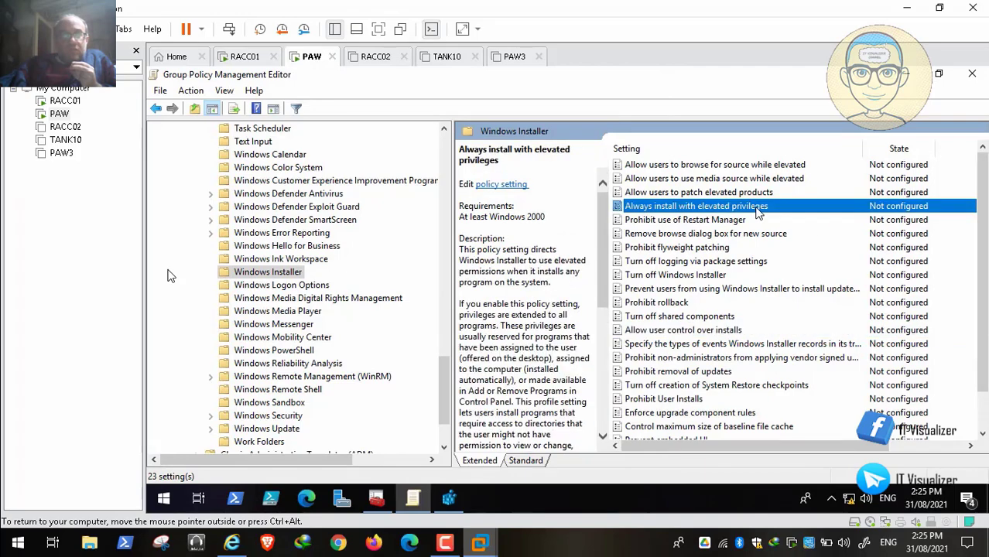
{"action": "left_click", "coordinate": [232, 544]}
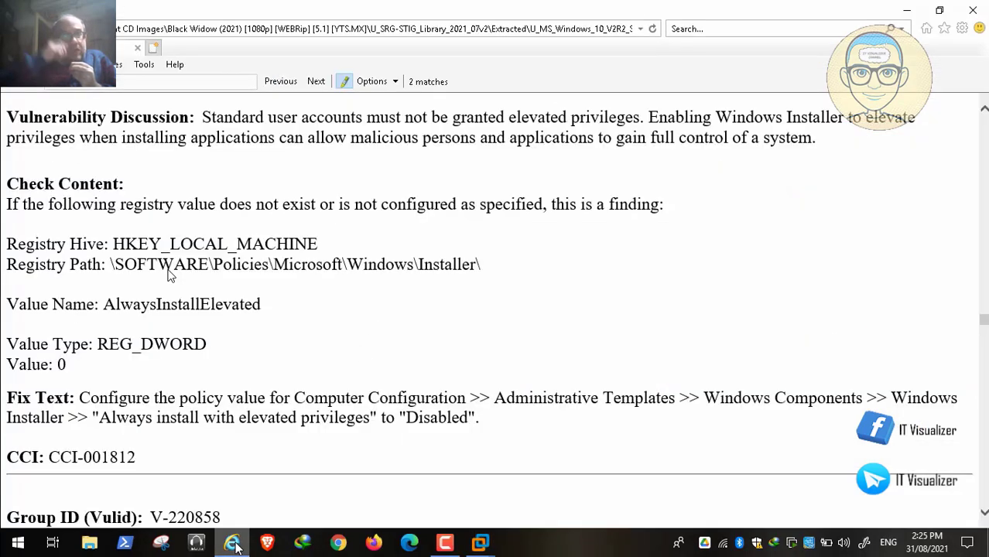
{"action": "left_click", "coordinate": [232, 544]}
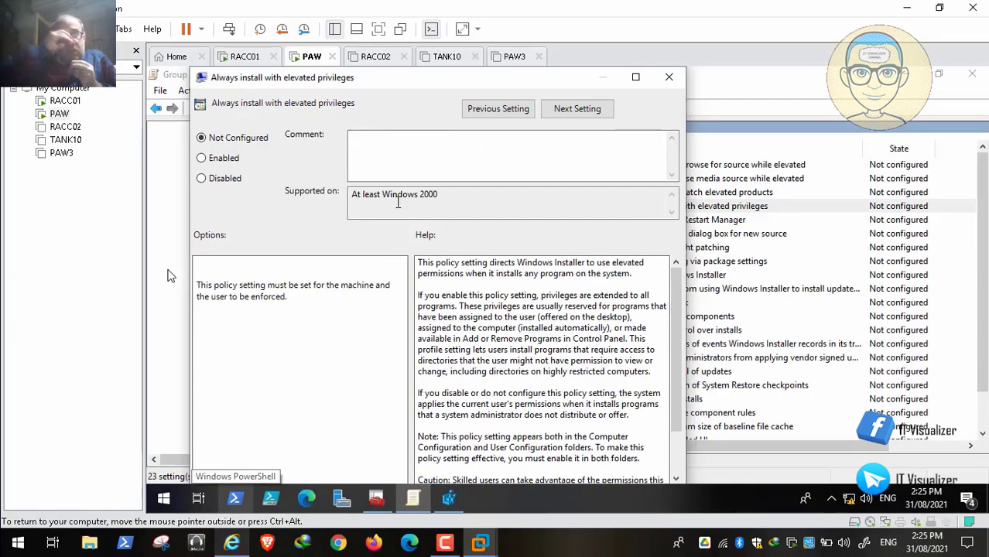
{"action": "left_click", "coordinate": [227, 179]}
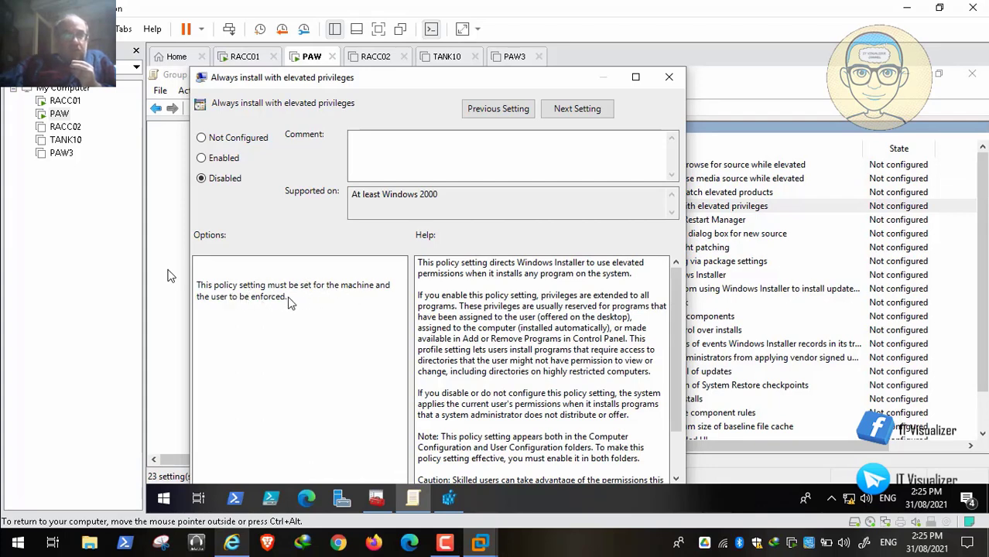
{"action": "left_click", "coordinate": [668, 76]}
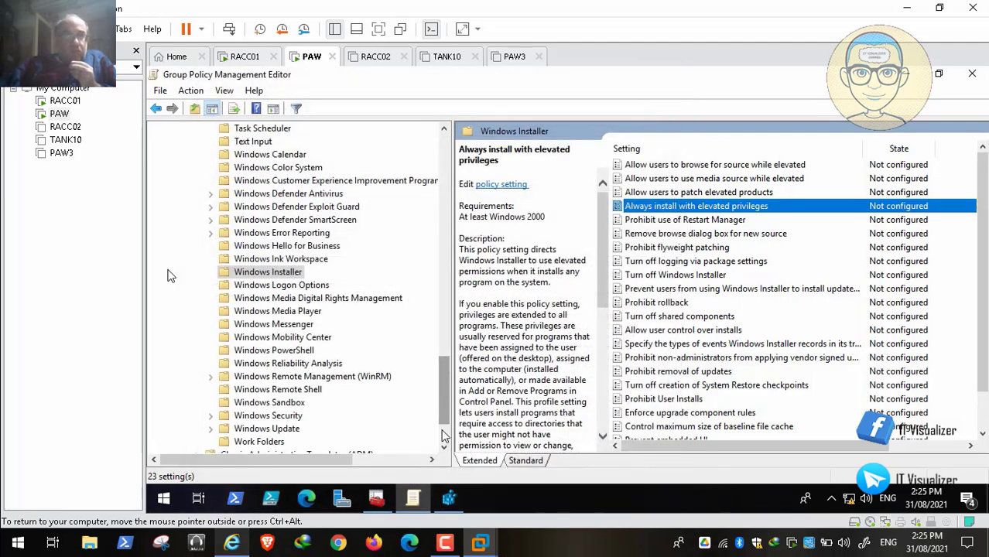
- Locate User Configuration in the policy tree, and return to the guide's rule on always installing with elevated privileges
{"action": "scroll", "coordinate": [445, 436], "scroll_direction": "down", "scroll_amount": 2}
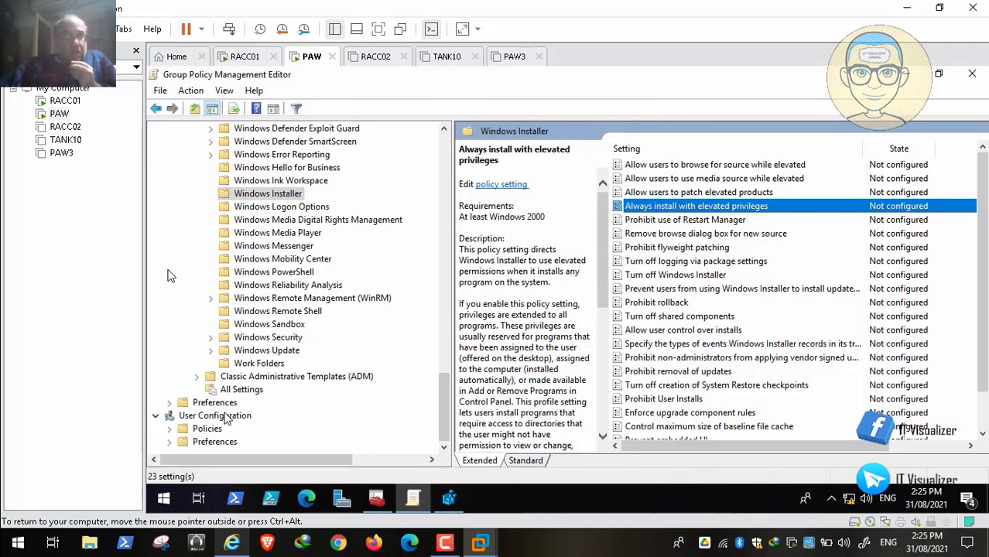
{"action": "left_click", "coordinate": [236, 545]}
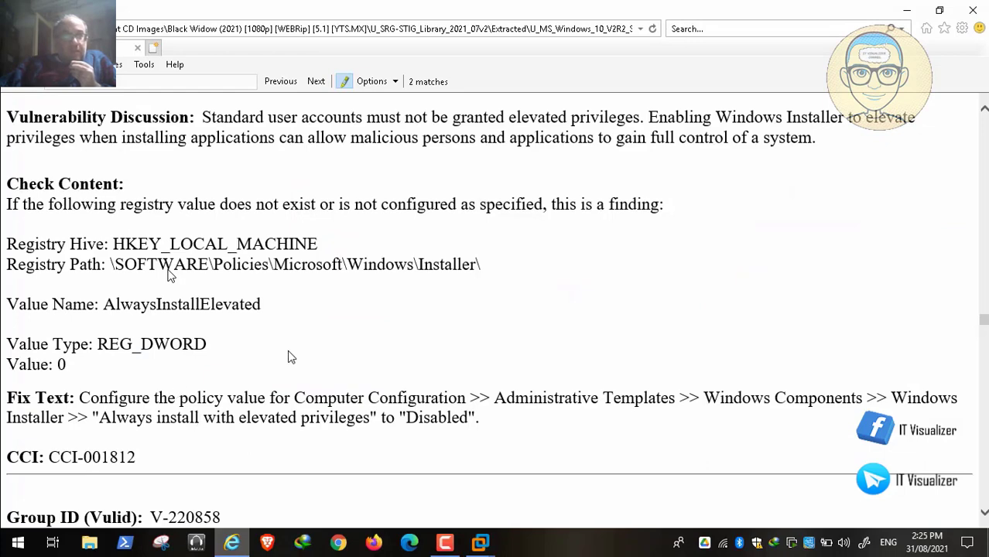
- Read the guide's rule on web-based software installs, and open the "Prevent Internet Explorer security prompt for Windows Installer scripts" policy in the PAW virtual machine
{"action": "scroll", "coordinate": [278, 357], "scroll_direction": "down", "scroll_amount": 5}
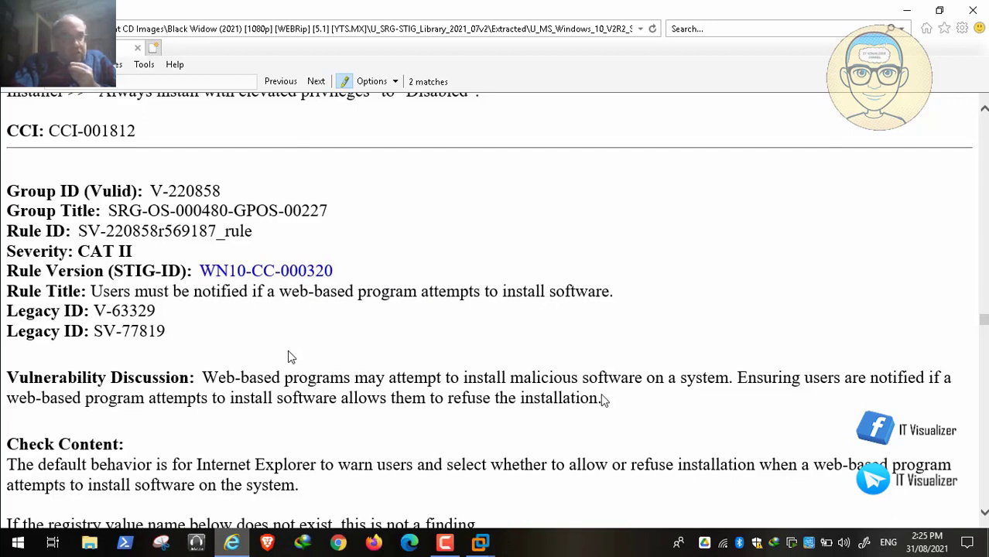
{"action": "key", "text": "space"}
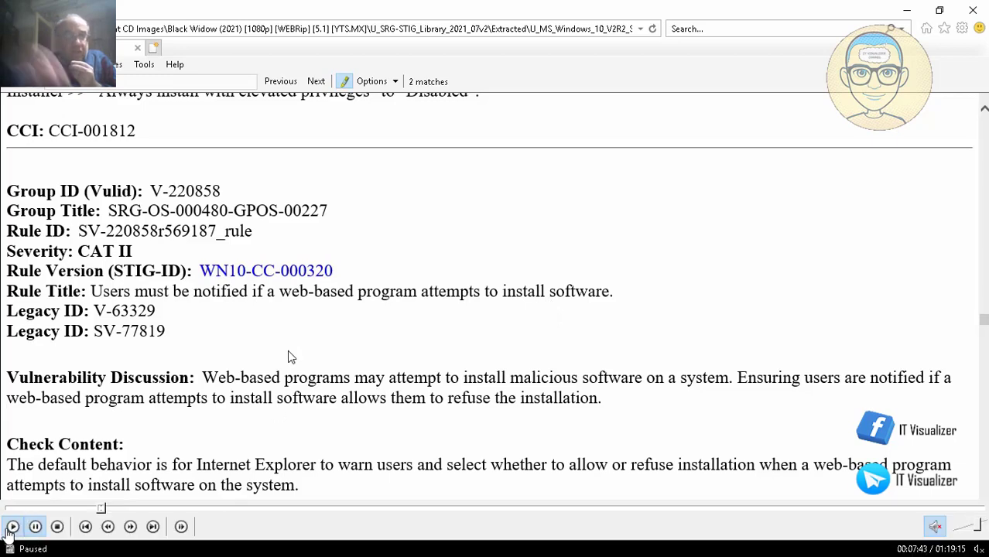
{"action": "key", "text": "space"}
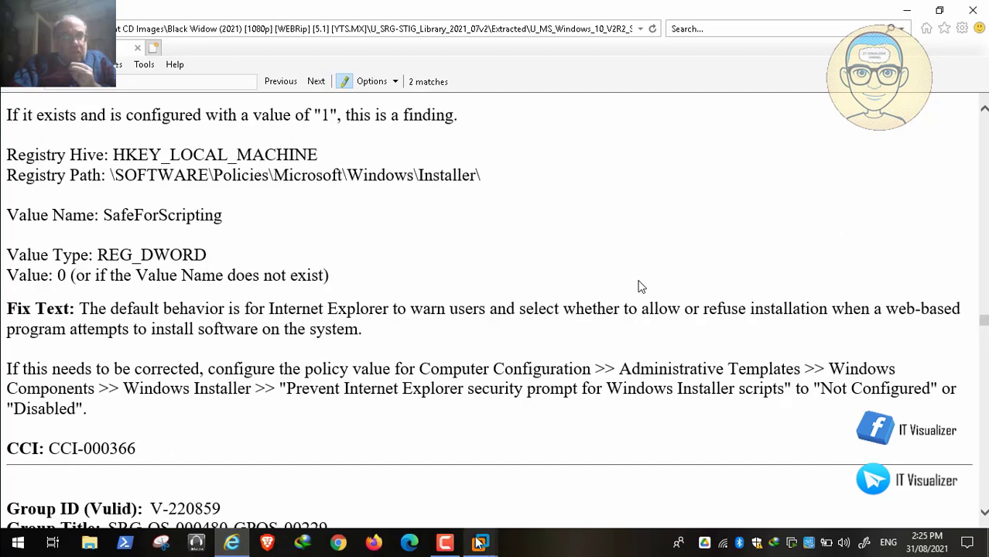
{"action": "mouse_move", "coordinate": [479, 545]}
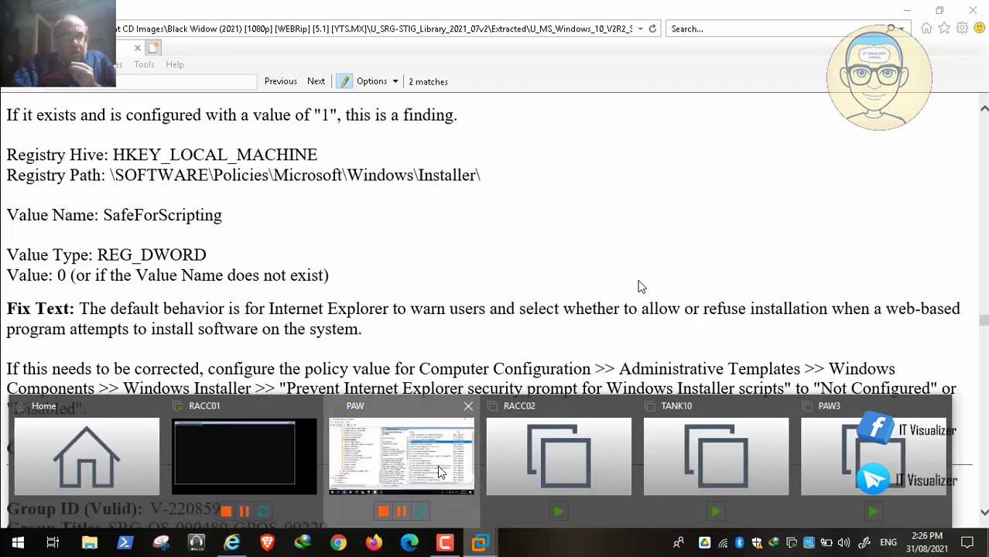
{"action": "left_click", "coordinate": [401, 457]}
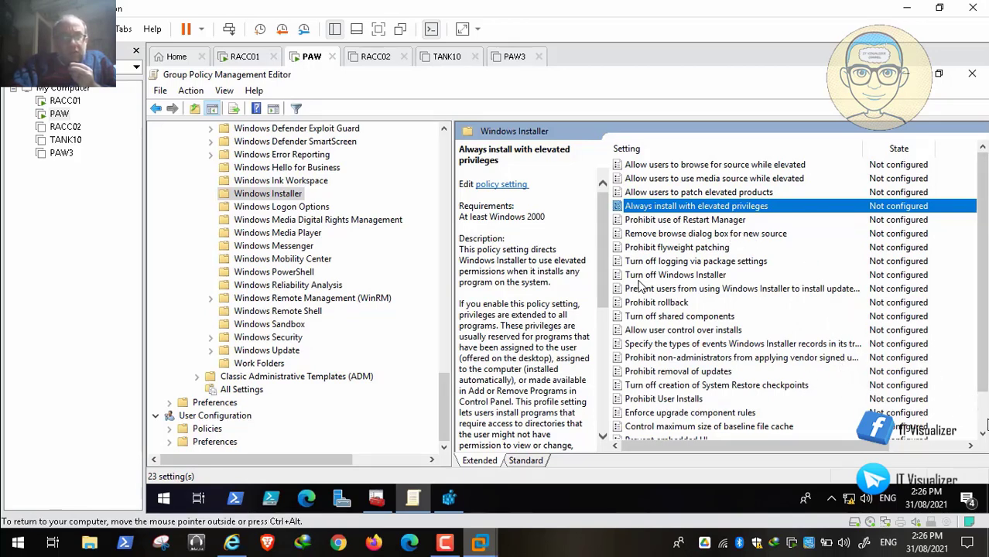
{"action": "scroll", "coordinate": [984, 424], "scroll_direction": "down", "scroll_amount": 1}
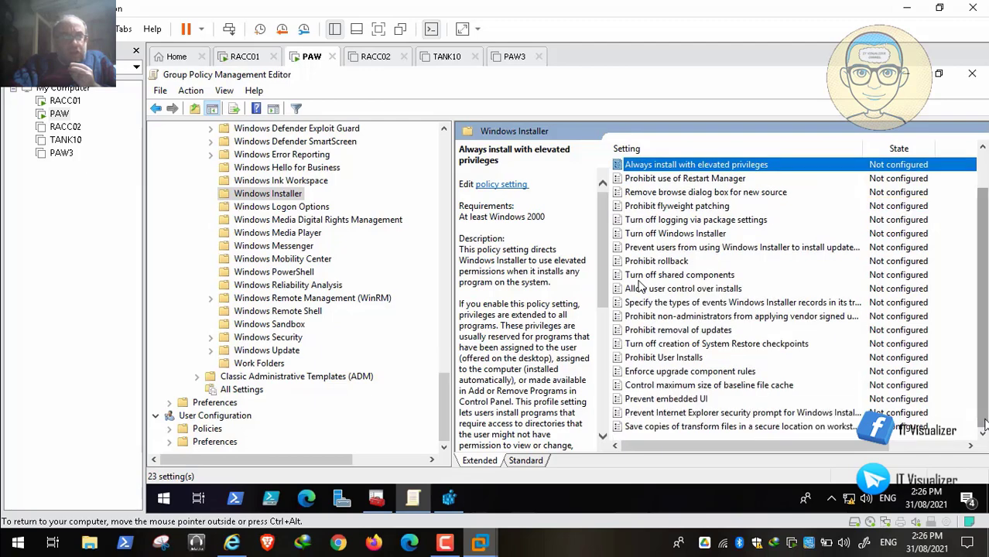
{"action": "left_click", "coordinate": [713, 416]}
{"action": "double_click", "coordinate": [713, 416]}
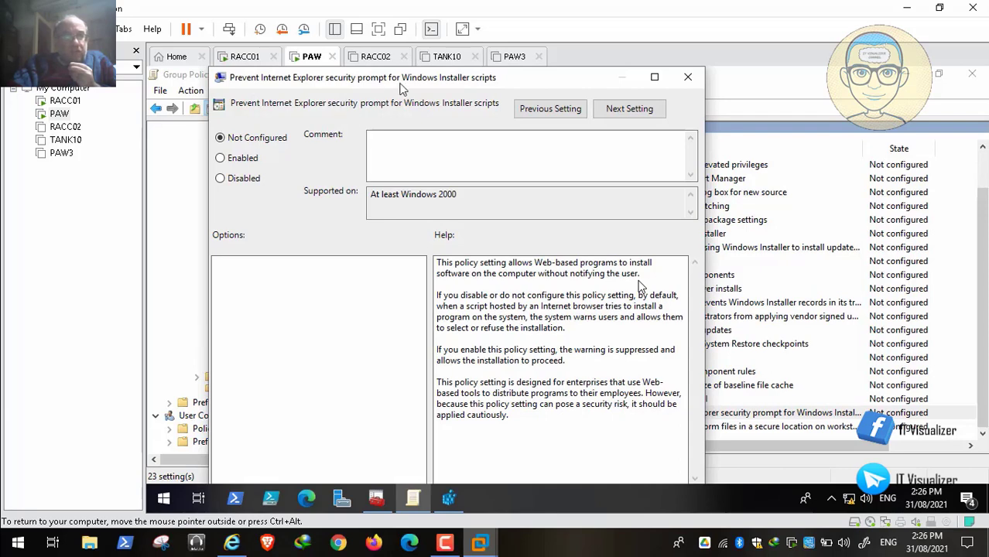
- Compare the Internet Explorer security prompt policy with the guide's fix text, and return to the policy in the PAW virtual machine
{"action": "left_click", "coordinate": [231, 542]}
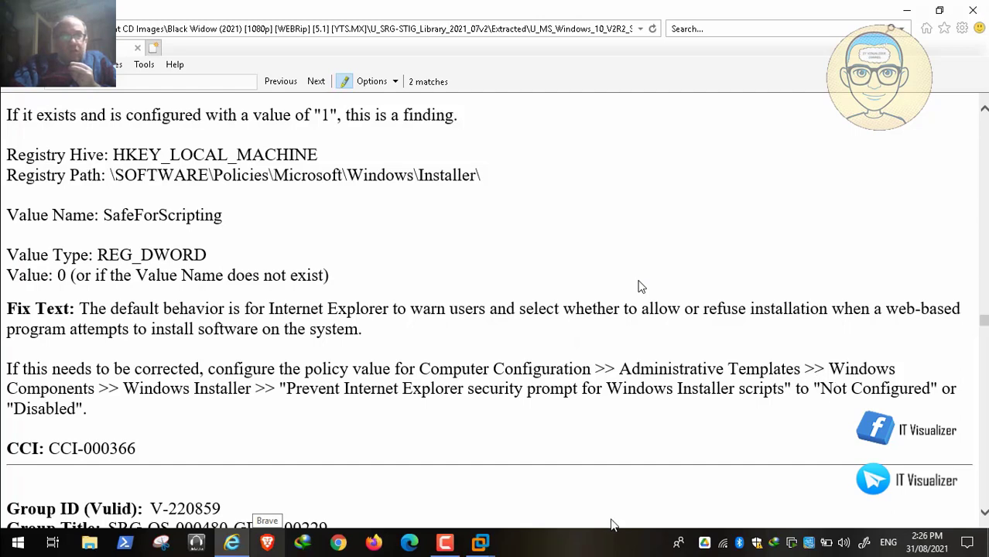
{"action": "left_click", "coordinate": [481, 544]}
{"action": "left_click", "coordinate": [407, 442]}
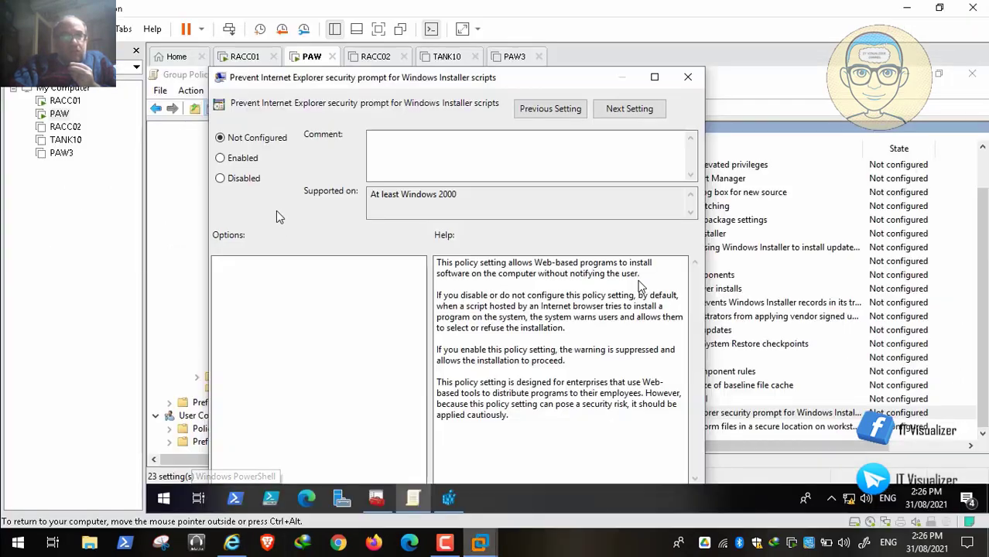
- Go back to the guide and read the rule on disabling automatic sign-in of the last interactive user, through its registry check and fix text
{"action": "left_click", "coordinate": [232, 542]}
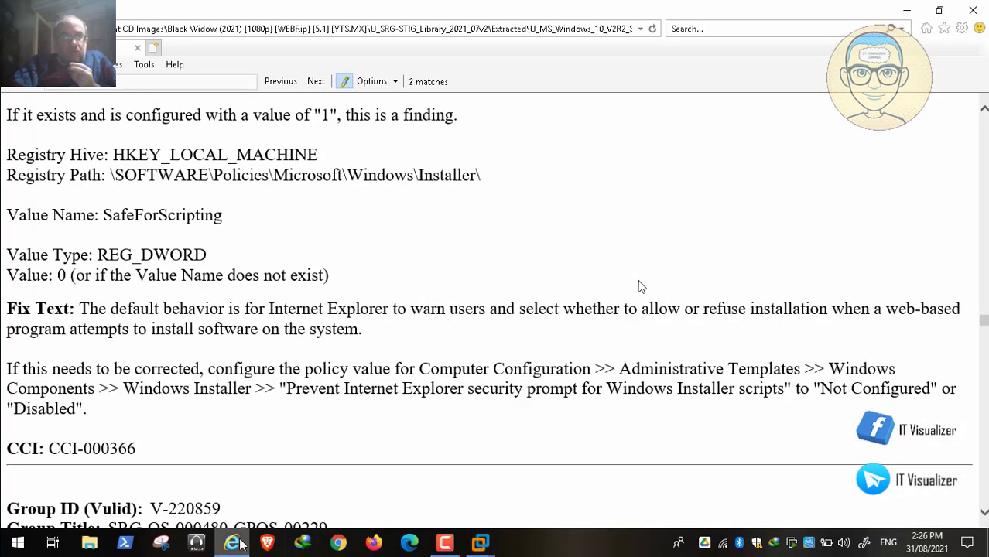
{"action": "scroll", "coordinate": [287, 301], "scroll_direction": "down", "scroll_amount": 1}
{"action": "scroll", "coordinate": [286, 301], "scroll_direction": "down", "scroll_amount": 4}
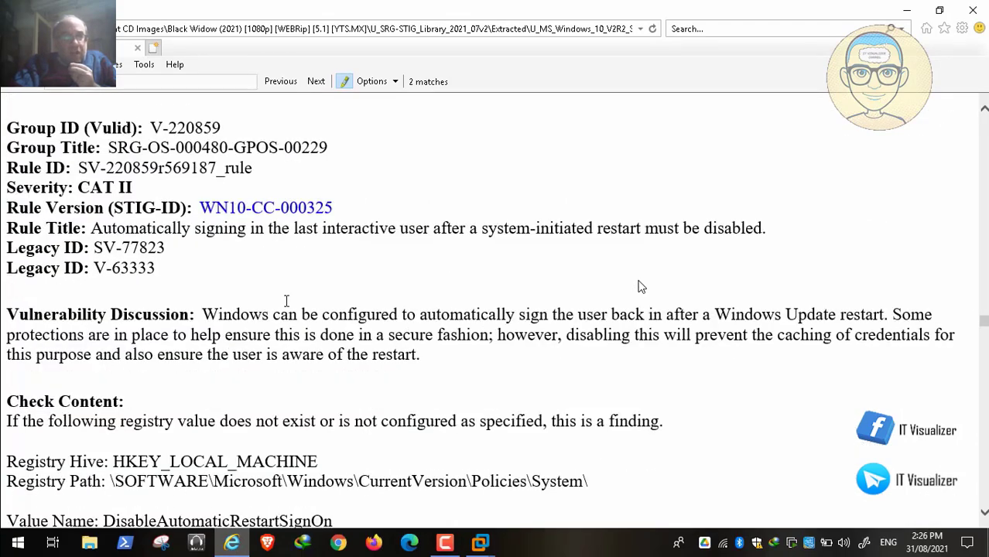
{"action": "mouse_move", "coordinate": [32, 540]}
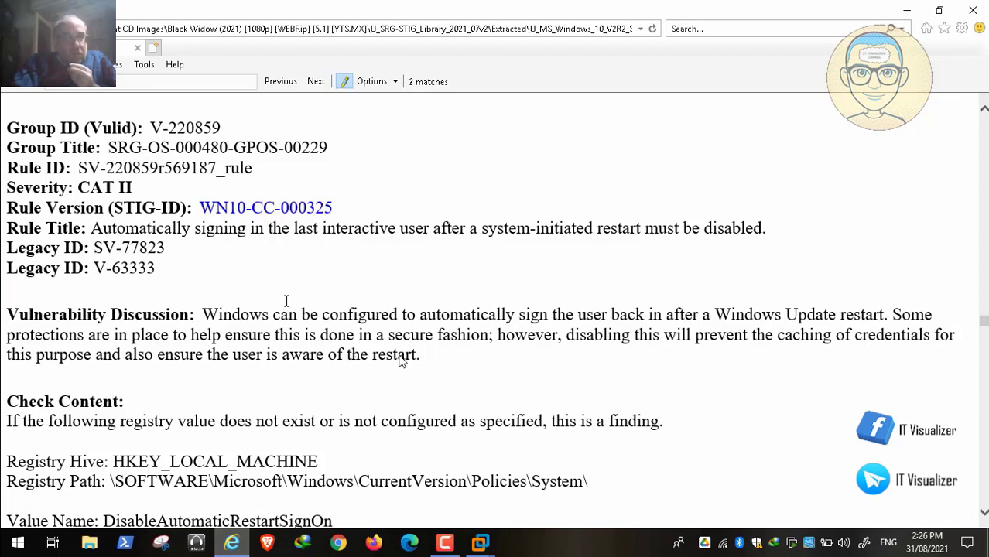
{"action": "key", "text": "space"}
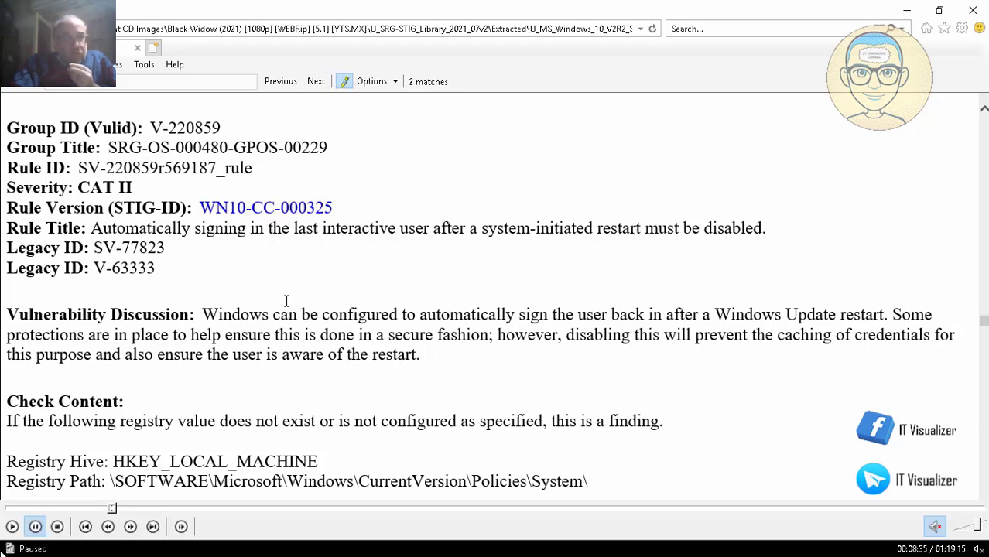
{"action": "key", "text": "space"}
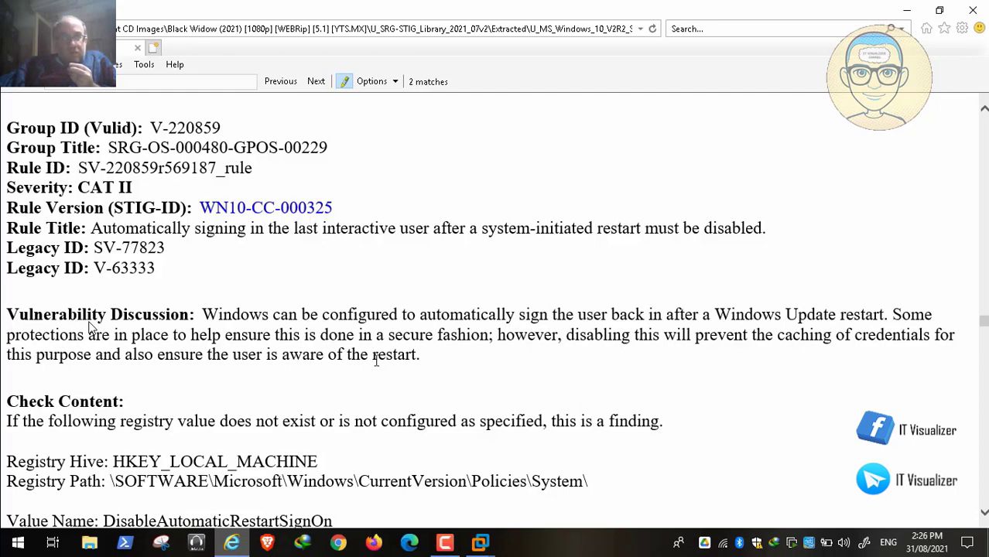
{"action": "scroll", "coordinate": [328, 358], "scroll_direction": "down", "scroll_amount": 3}
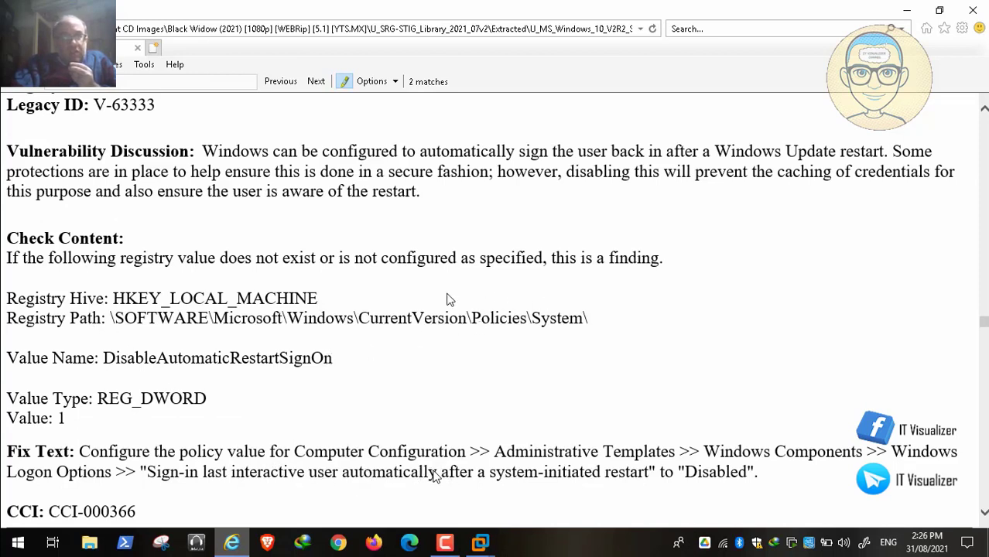
- Return to the PAW virtual machine and close the Internet Explorer security prompt policy without changing it
{"action": "mouse_move", "coordinate": [480, 542]}
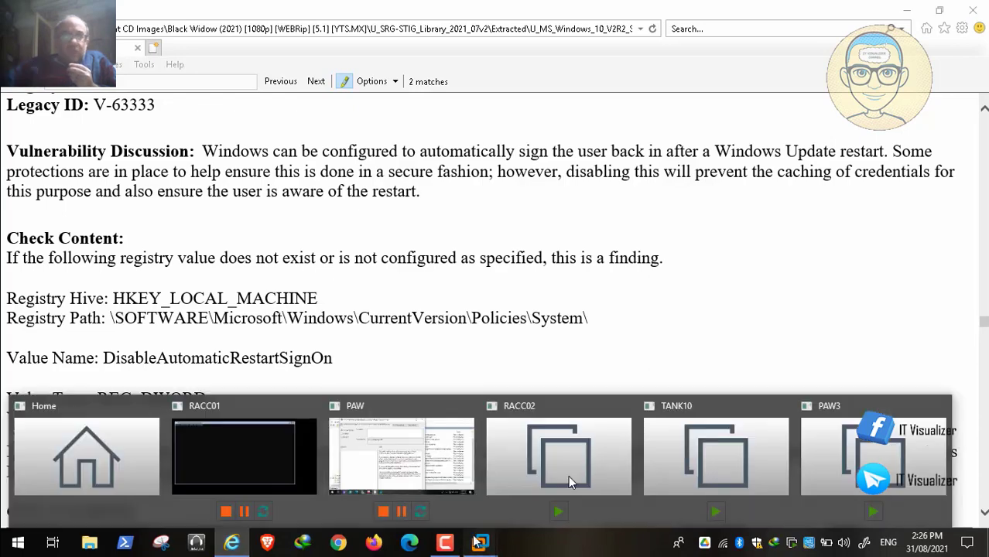
{"action": "left_click", "coordinate": [568, 480]}
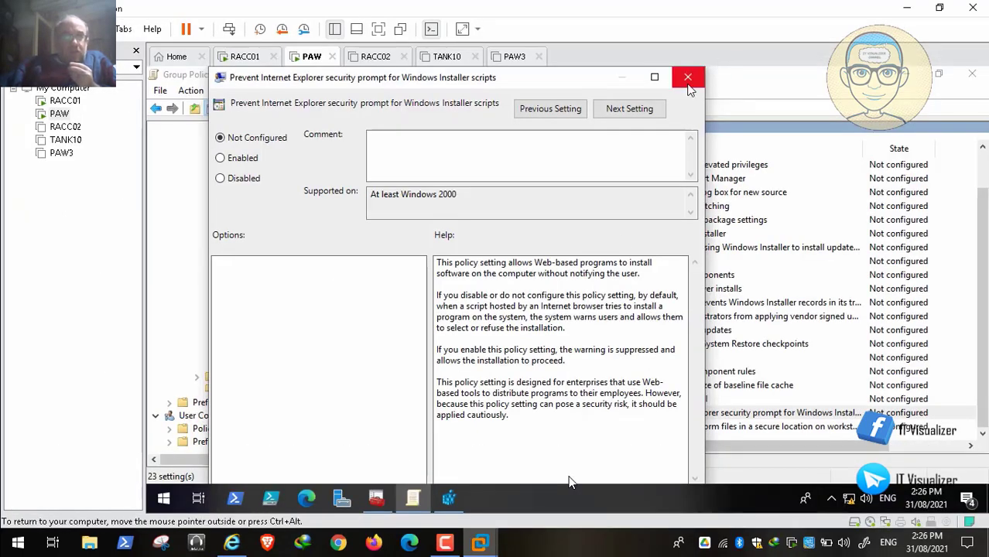
{"action": "left_click", "coordinate": [687, 79]}
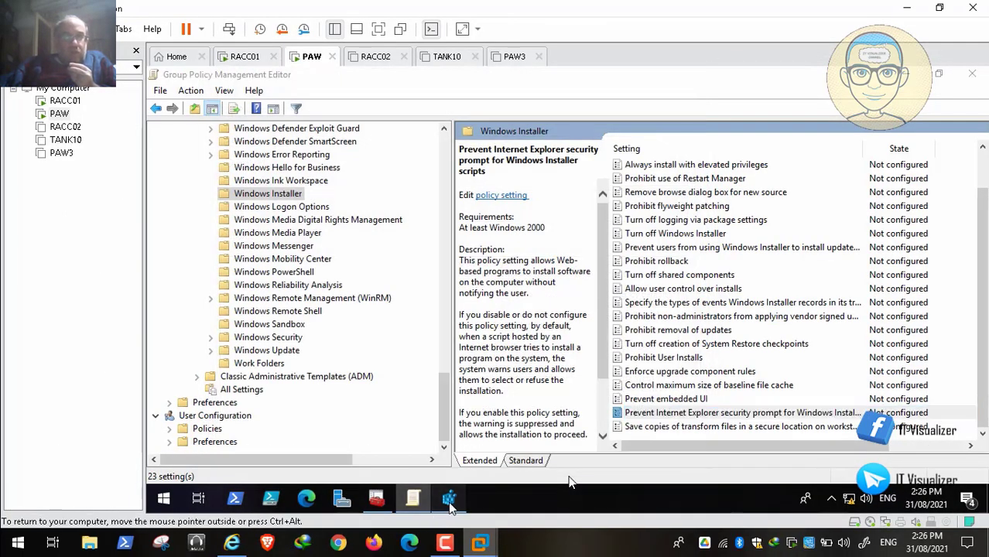
- Switch to the Registry Editor and collapse the Policies and SOFTWARE keys under HKEY_LOCAL_MACHINE
{"action": "left_click", "coordinate": [449, 499]}
{"action": "left_click", "coordinate": [214, 144]}
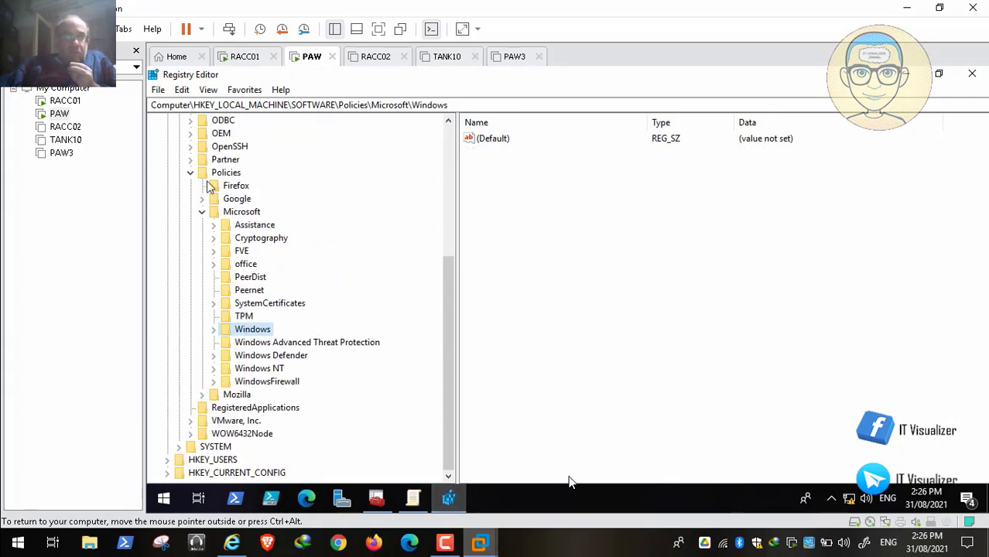
{"action": "left_click", "coordinate": [190, 173]}
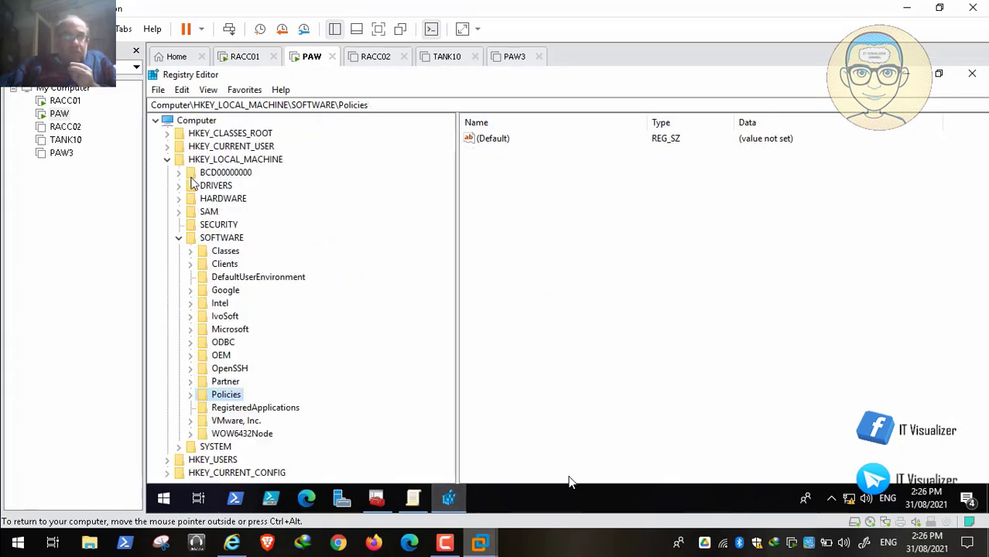
{"action": "left_click", "coordinate": [179, 238]}
{"action": "left_click", "coordinate": [179, 252]}
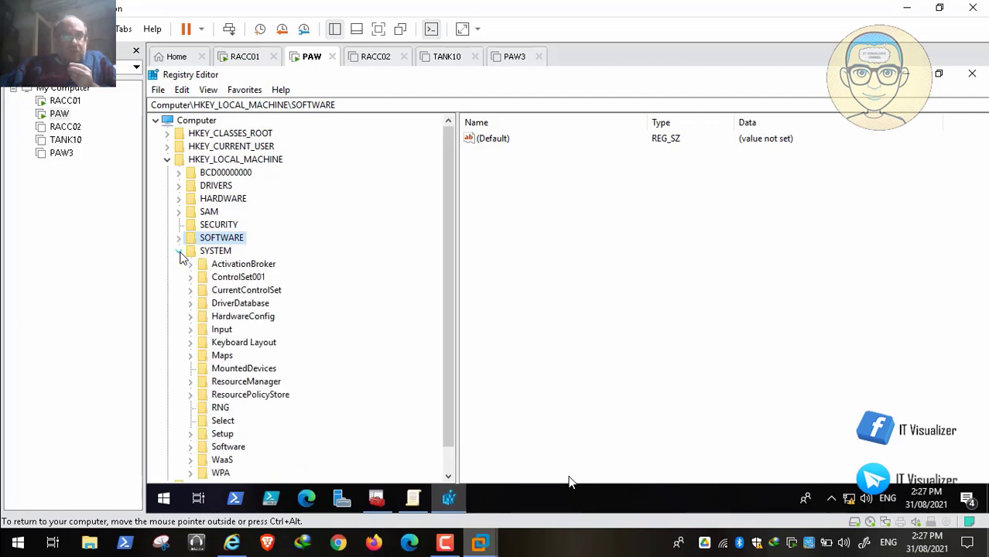
{"action": "left_click", "coordinate": [237, 548]}
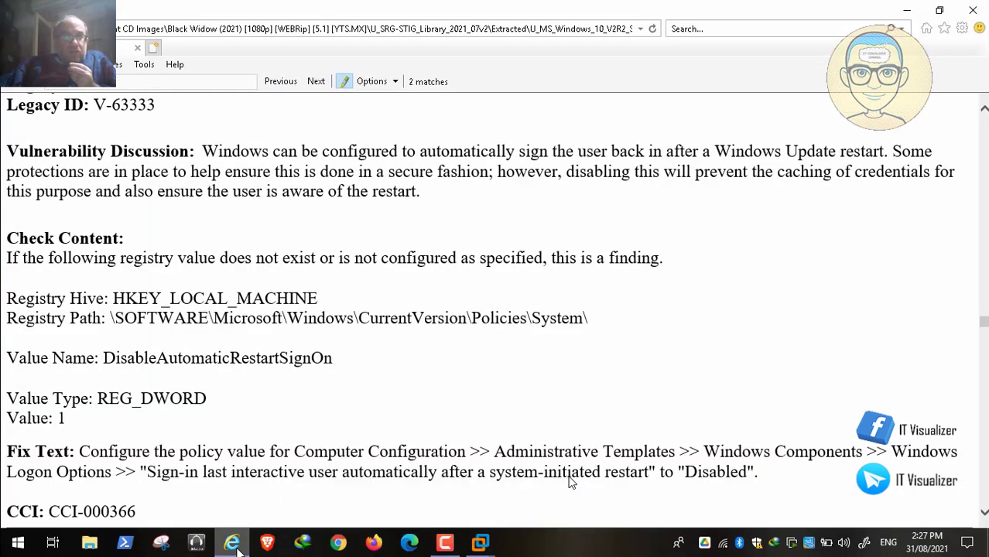
{"action": "left_click", "coordinate": [236, 548]}
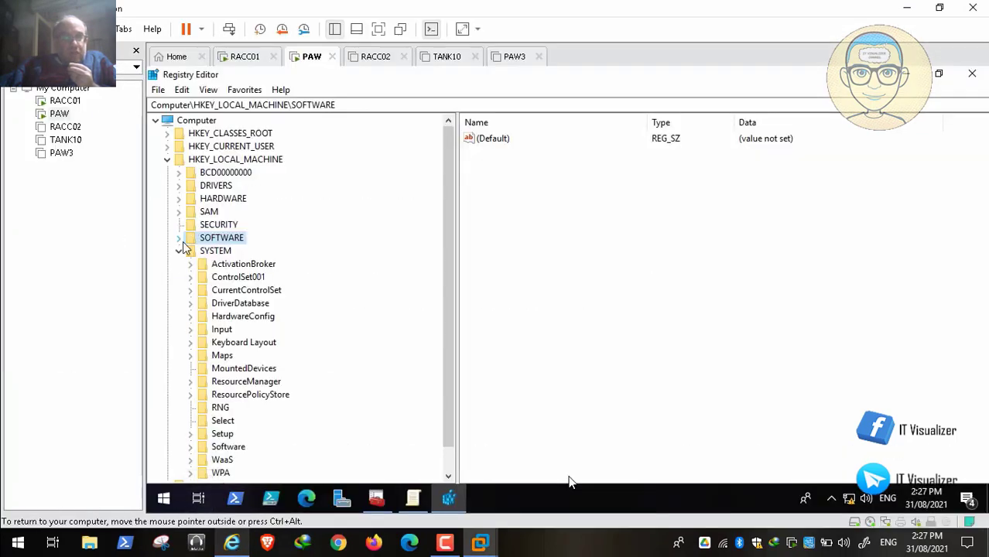
{"action": "left_click", "coordinate": [179, 252]}
- Expand HKEY_LOCAL_MACHINE\SOFTWARE\Microsoft in the registry tree, and check the rule's registry path in the guide
{"action": "left_click", "coordinate": [179, 238]}
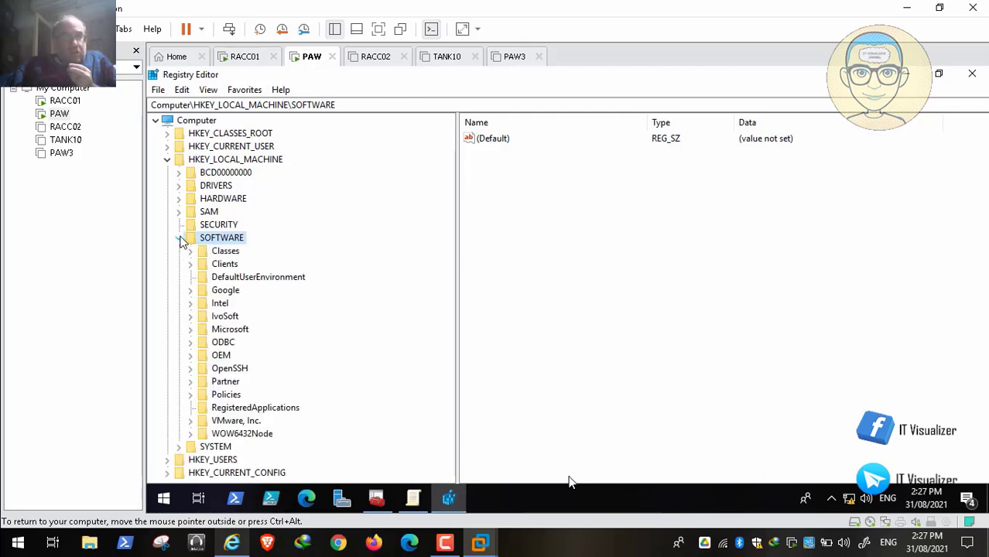
{"action": "left_click", "coordinate": [193, 331]}
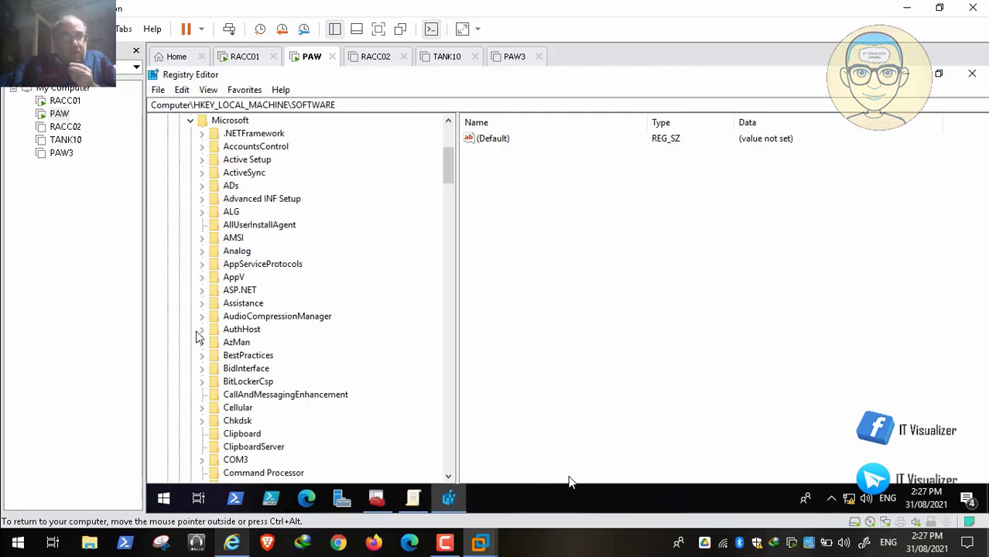
{"action": "left_click", "coordinate": [236, 546]}
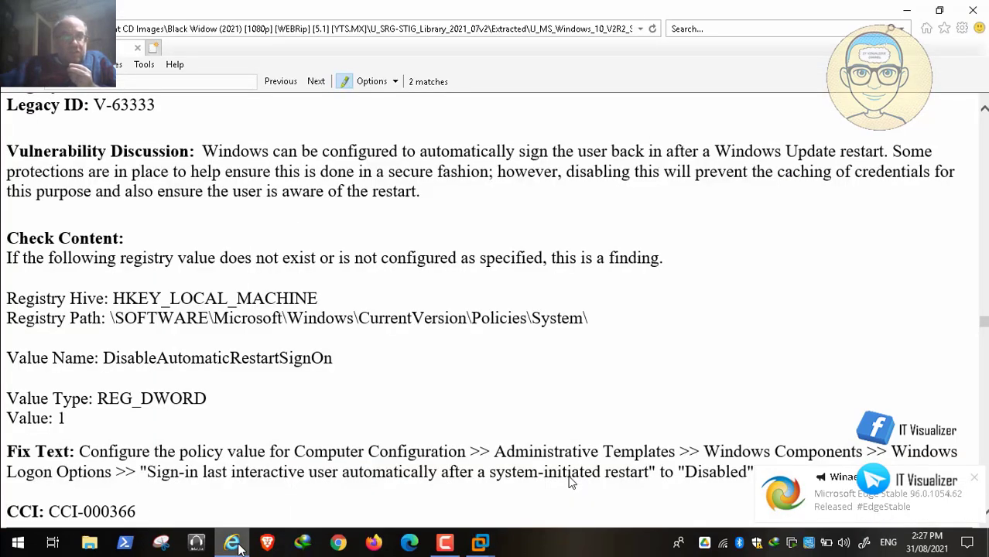
{"action": "left_click", "coordinate": [233, 544]}
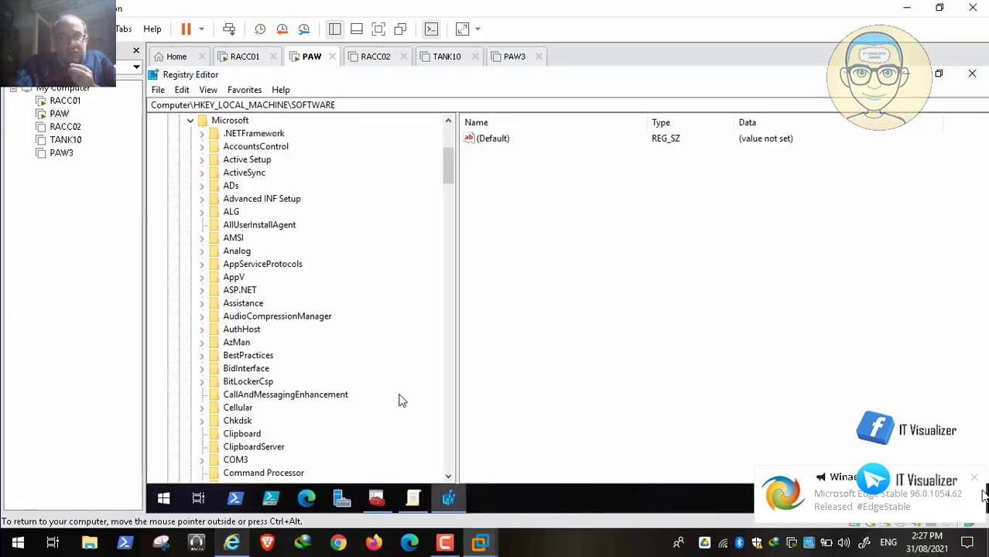
- Find the Windows key under SOFTWARE\Microsoft and expand it
{"action": "left_click", "coordinate": [451, 462]}
{"action": "left_click", "coordinate": [451, 461]}
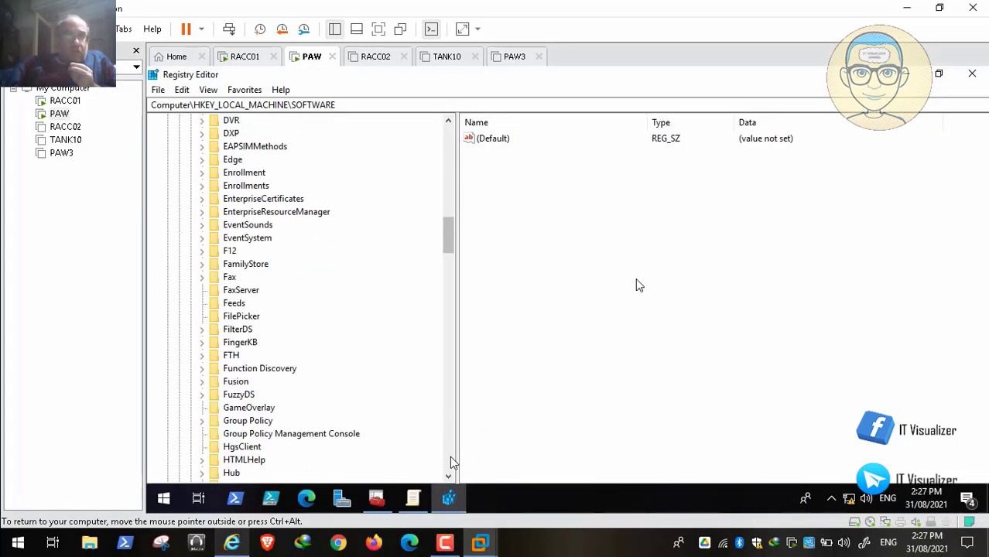
{"action": "left_click", "coordinate": [451, 461]}
{"action": "left_click", "coordinate": [452, 462]}
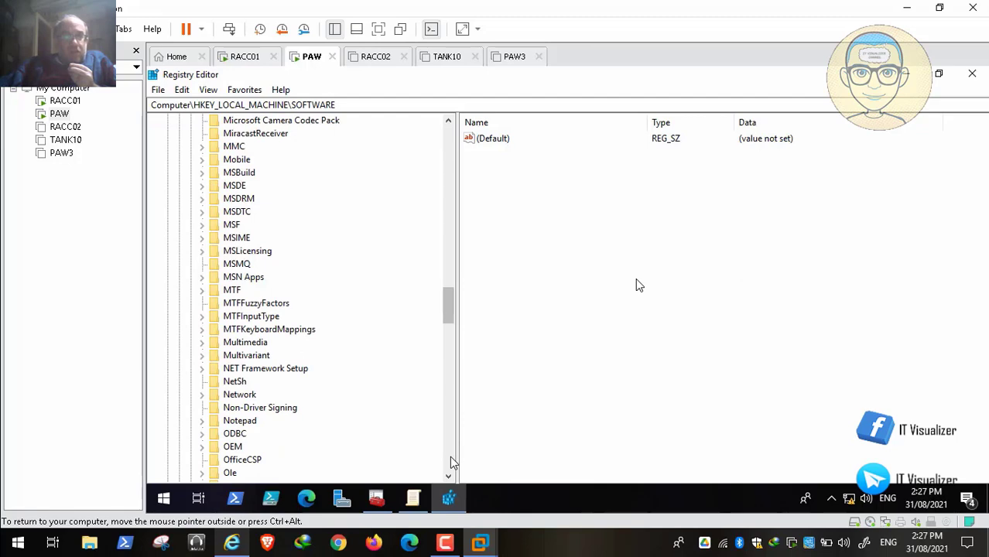
{"action": "left_click", "coordinate": [451, 461]}
{"action": "left_click", "coordinate": [451, 461]}
{"action": "left_click", "coordinate": [451, 461]}
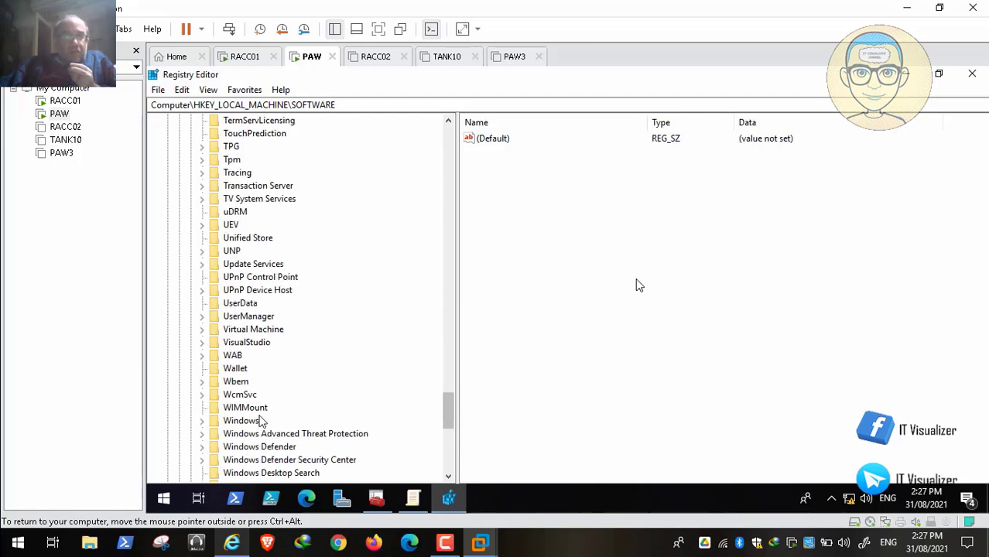
{"action": "left_click", "coordinate": [201, 420]}
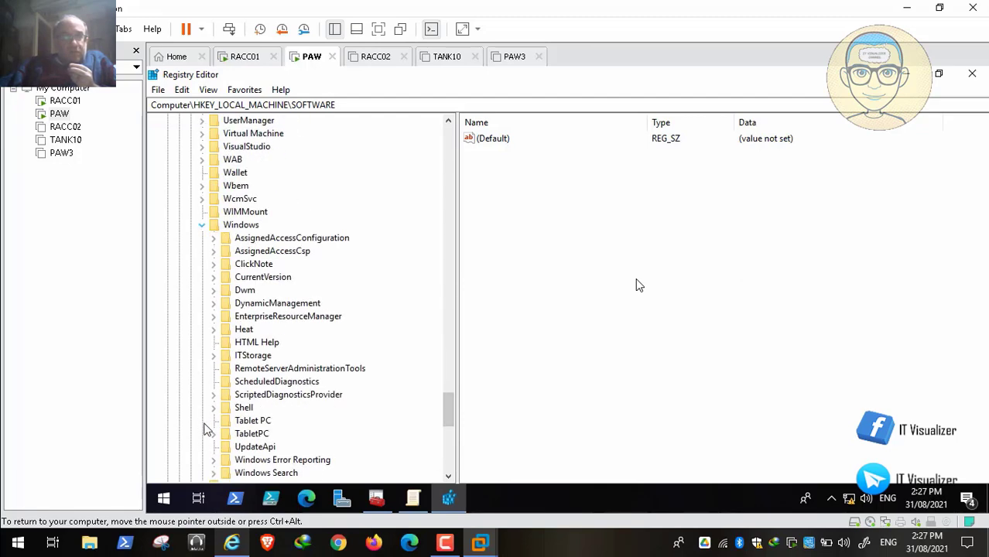
- Check the rule's registry path in the guide again, and expand the CurrentVersion key under Windows in the PAW registry
{"action": "left_click", "coordinate": [234, 547]}
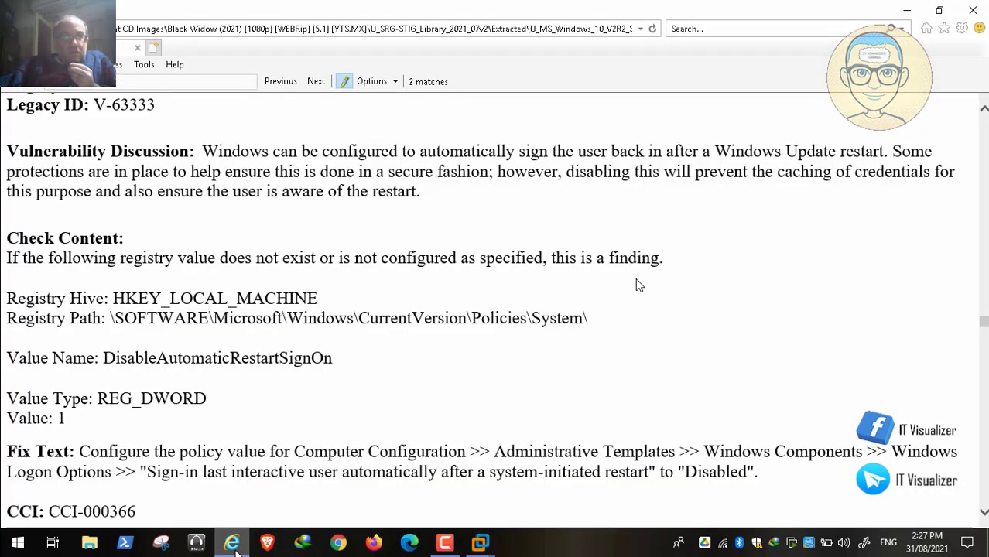
{"action": "mouse_move", "coordinate": [480, 543]}
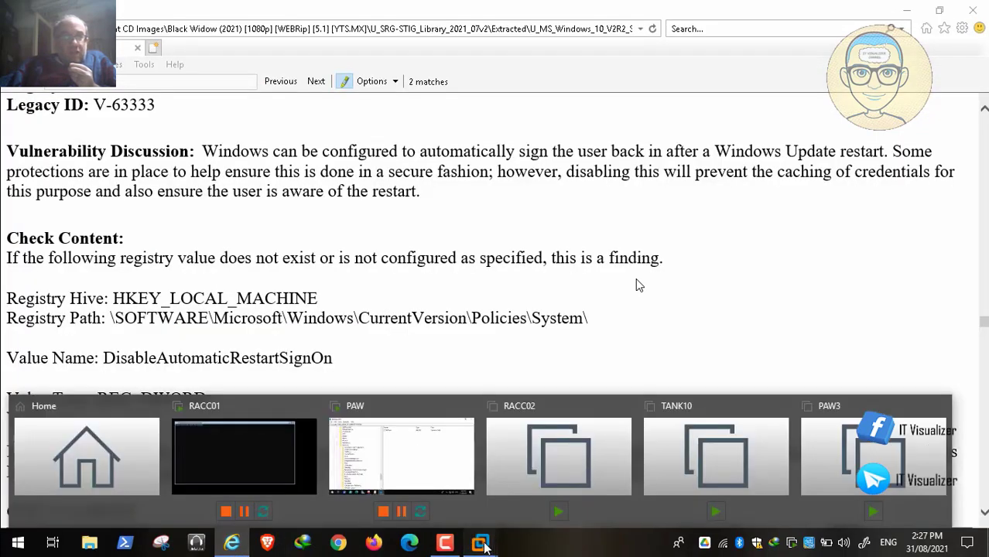
{"action": "left_click", "coordinate": [424, 468]}
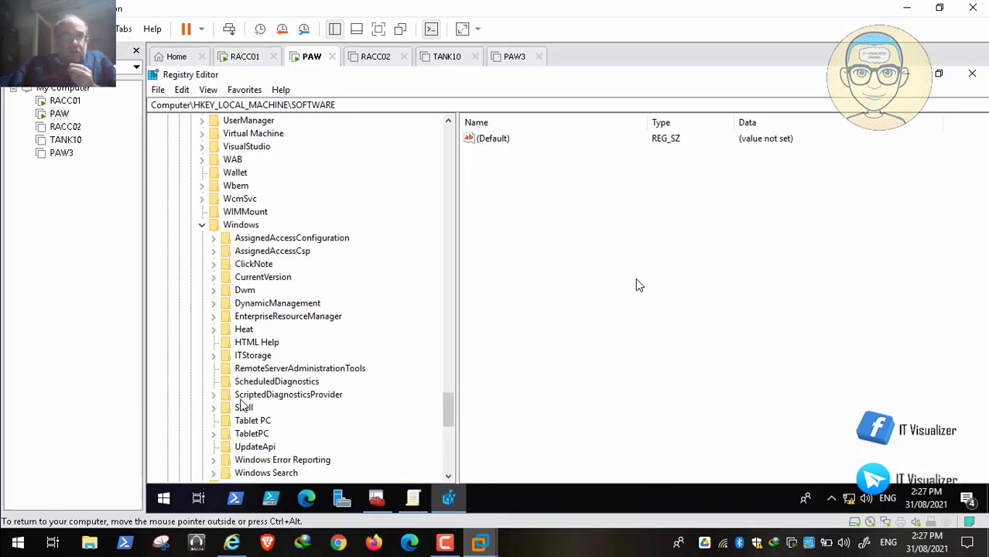
{"action": "left_click", "coordinate": [213, 277]}
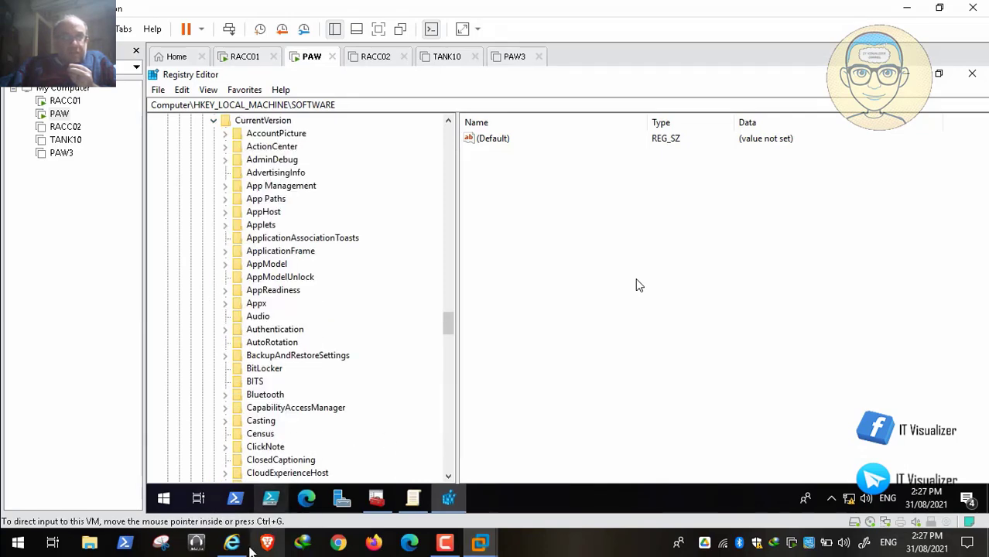
- Check the rule's registry path in the guide and expand the Policies key under CurrentVersion in the PAW registry
{"action": "left_click", "coordinate": [235, 544]}
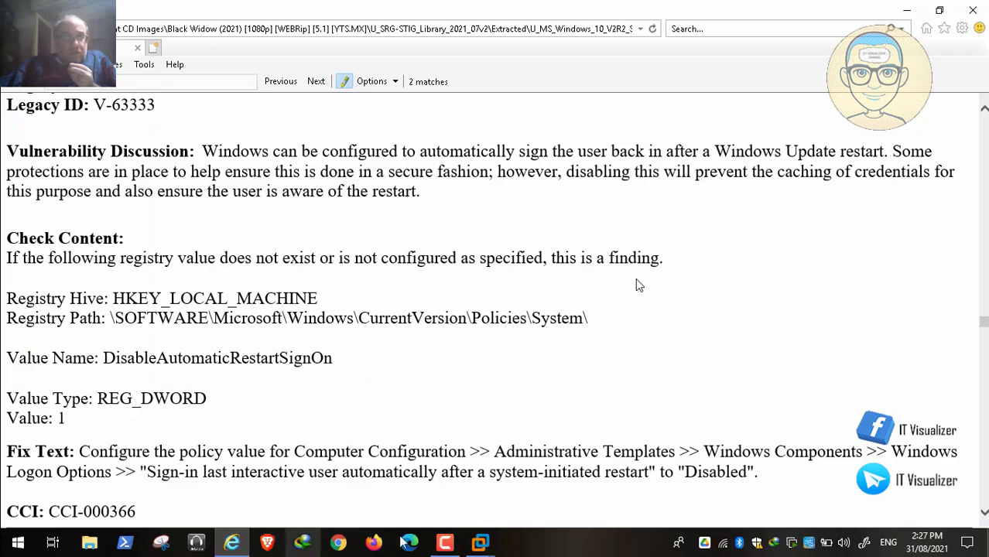
{"action": "mouse_move", "coordinate": [479, 542]}
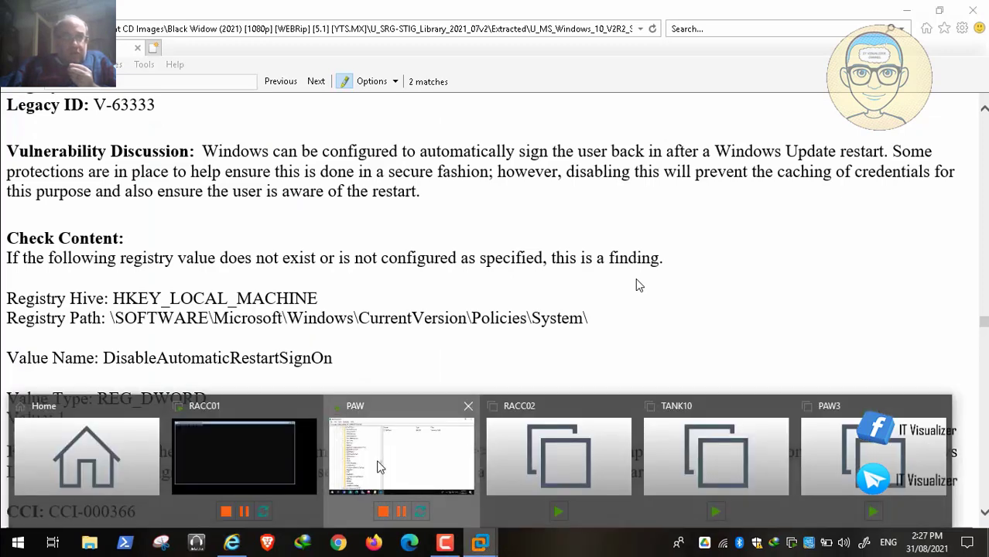
{"action": "left_click", "coordinate": [401, 456]}
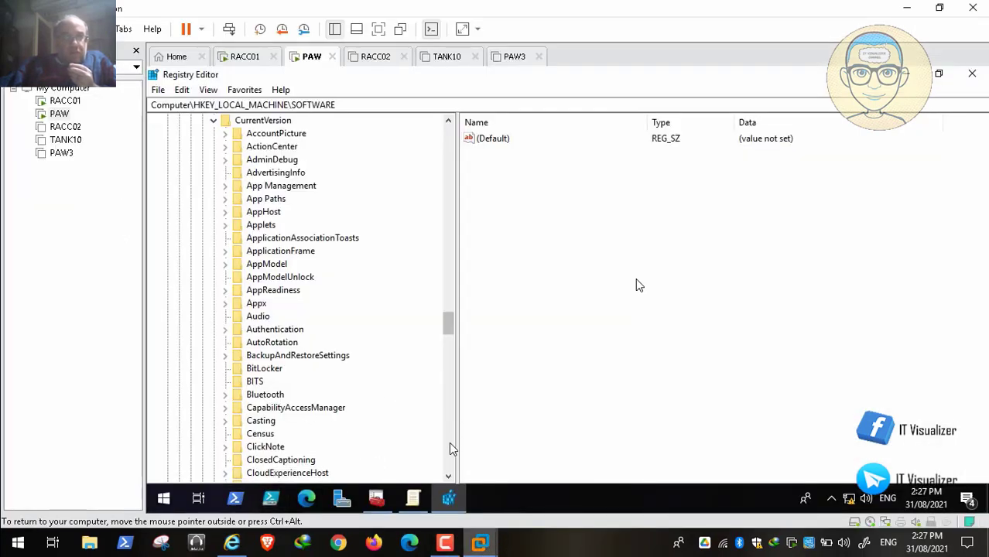
{"action": "scroll", "coordinate": [455, 438], "scroll_direction": "down", "scroll_amount": 15}
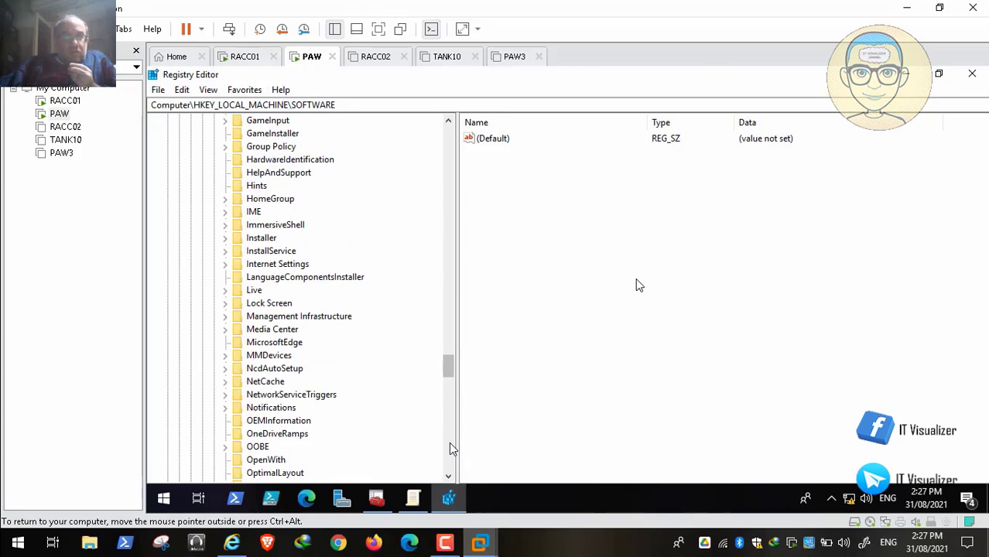
{"action": "scroll", "coordinate": [453, 449], "scroll_direction": "down", "scroll_amount": 9}
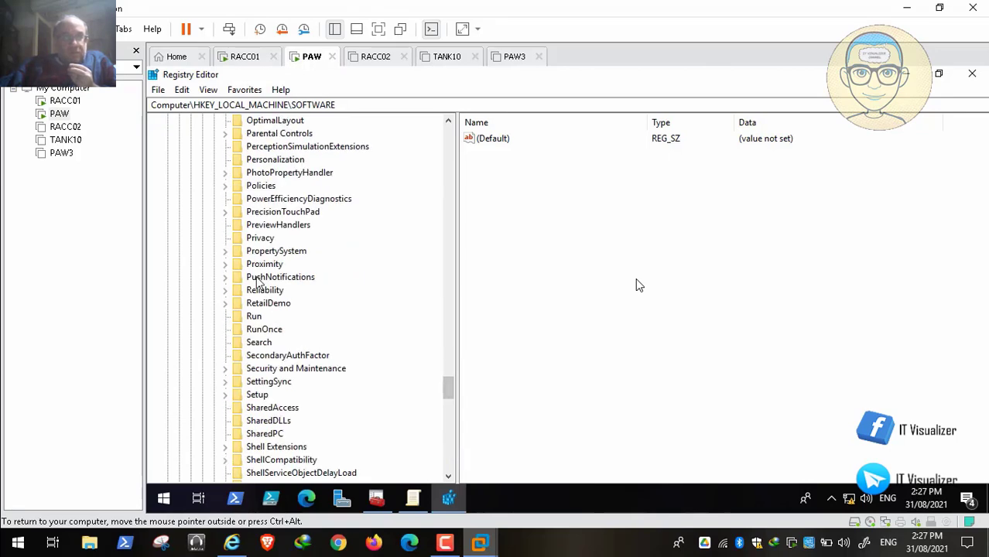
{"action": "left_click", "coordinate": [226, 187]}
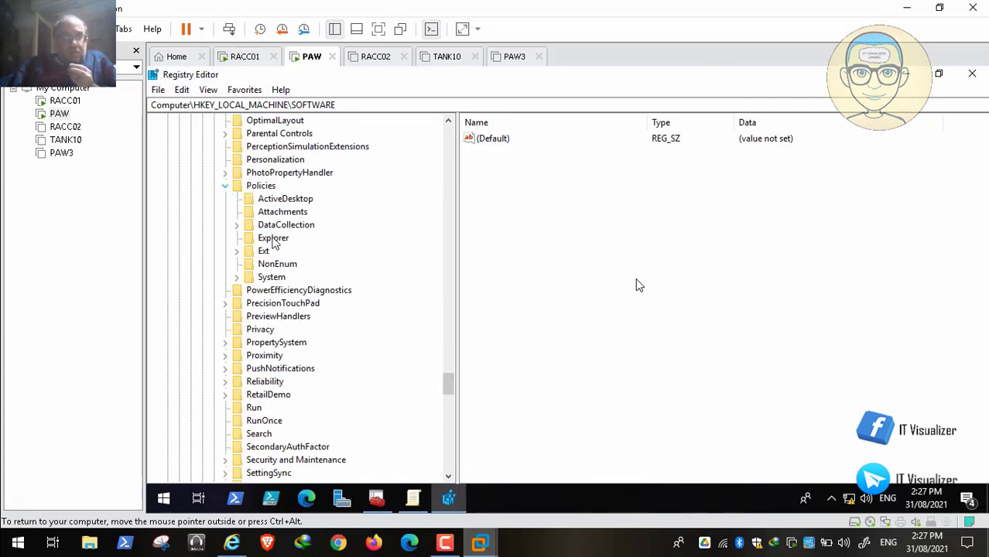
- Recheck the registry path in the guide, and expand and open the System key under CurrentVersion\Policies
{"action": "left_click", "coordinate": [232, 543]}
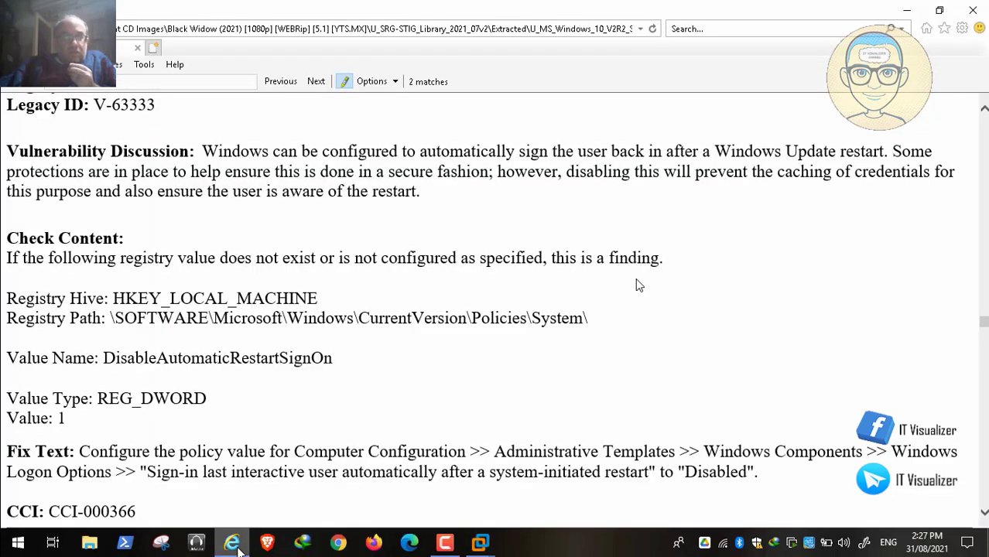
{"action": "left_click", "coordinate": [233, 544]}
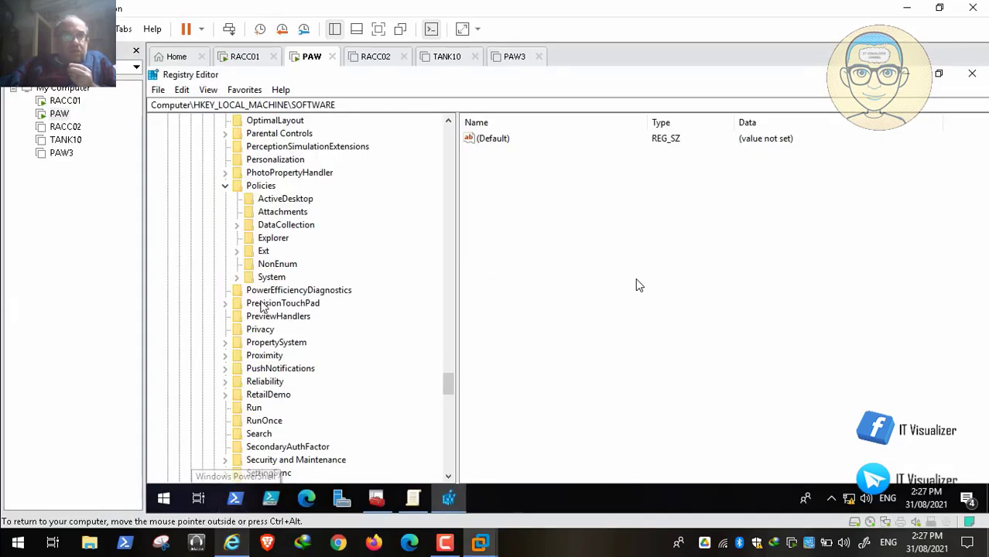
{"action": "left_click", "coordinate": [237, 278]}
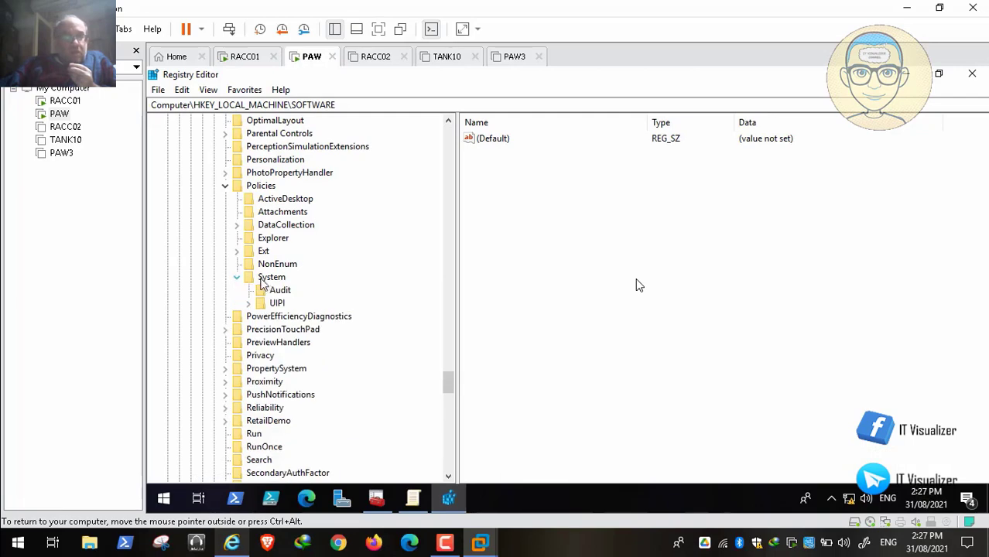
{"action": "left_click", "coordinate": [270, 277]}
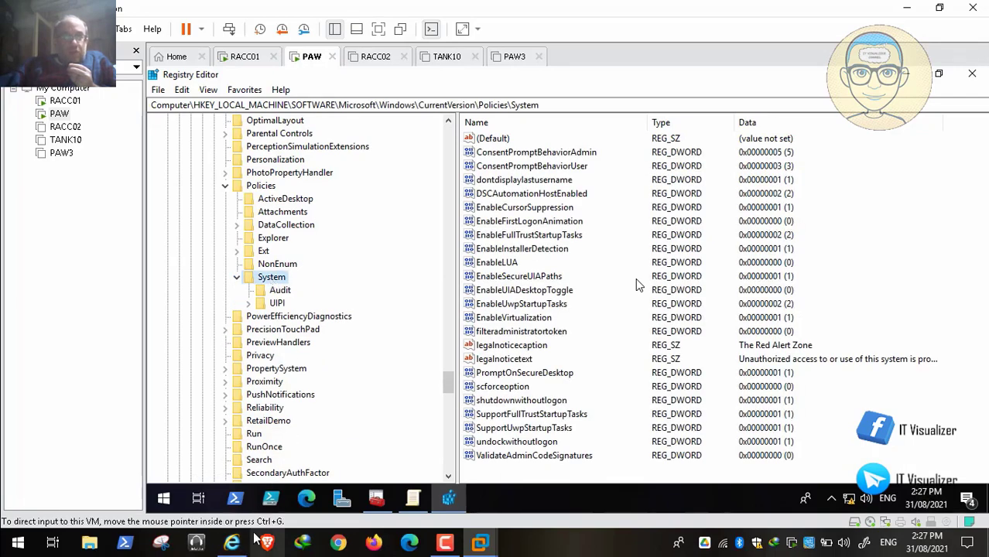
- Look up the value name DisableAutomaticRestartSignOn in the guide and check for it among the System key's values on PAW
{"action": "left_click", "coordinate": [233, 544]}
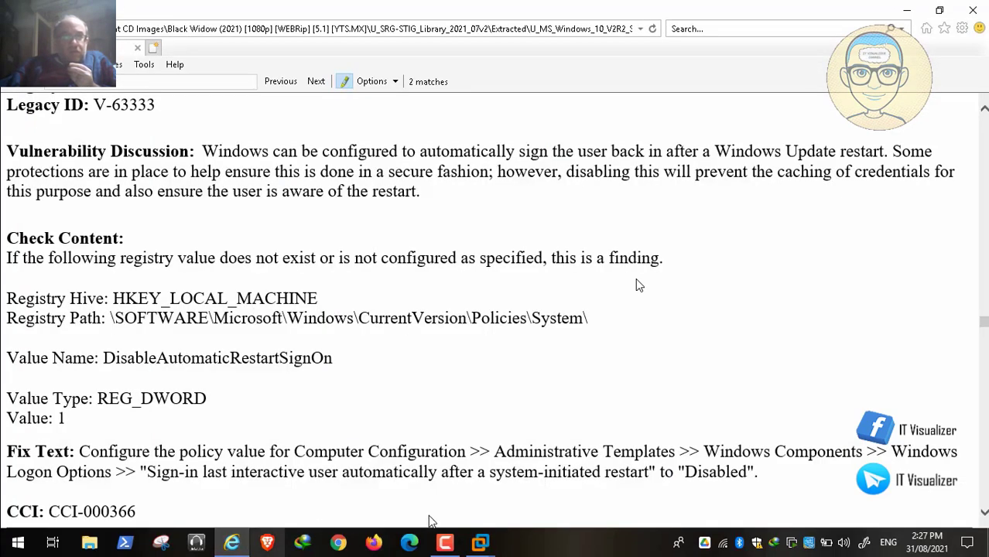
{"action": "mouse_move", "coordinate": [480, 544]}
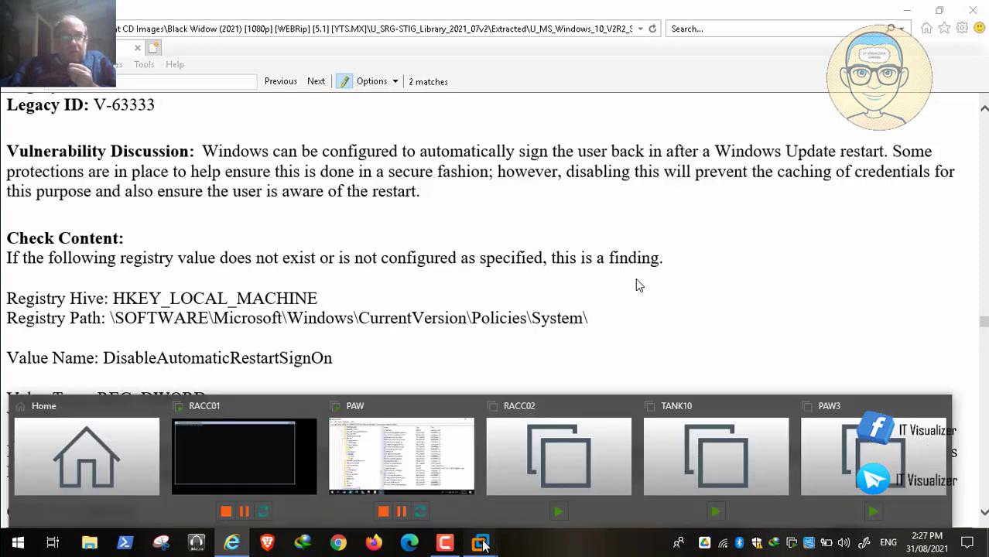
{"action": "left_click", "coordinate": [433, 473]}
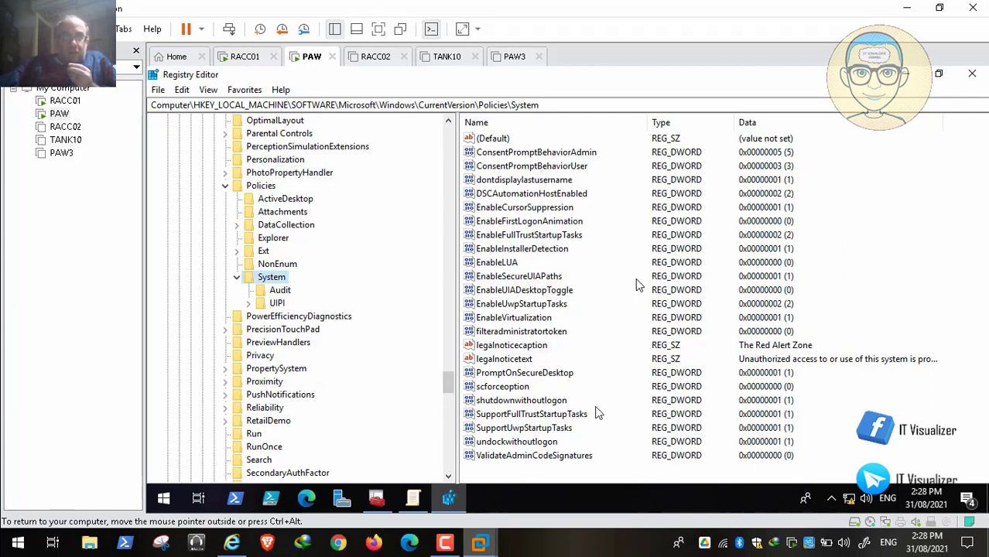
{"action": "left_click", "coordinate": [808, 362]}
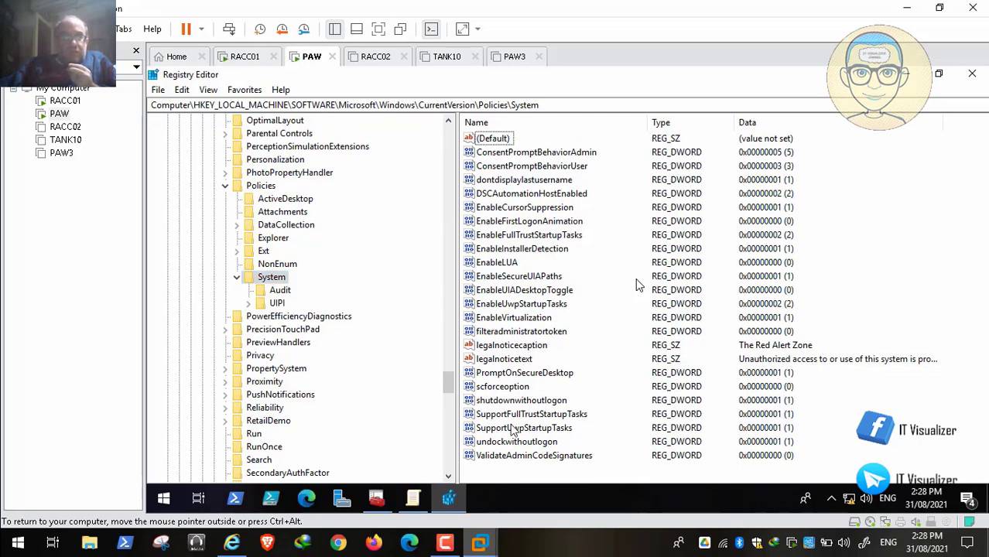
- Check the guide's fix text and open Windows Logon Options in the Group Policy Management Editor on PAW
{"action": "left_click", "coordinate": [412, 498]}
{"action": "left_click", "coordinate": [371, 500]}
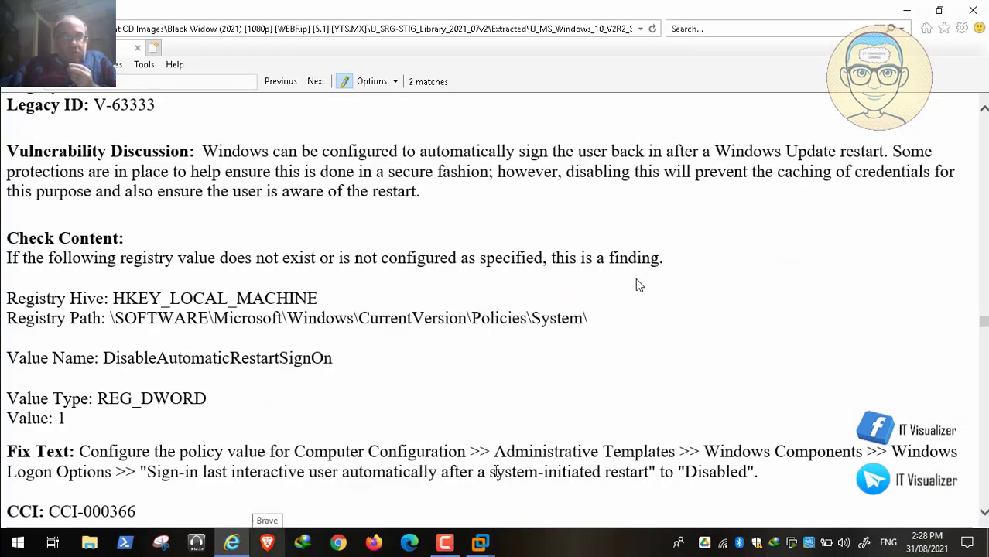
{"action": "mouse_move", "coordinate": [482, 542]}
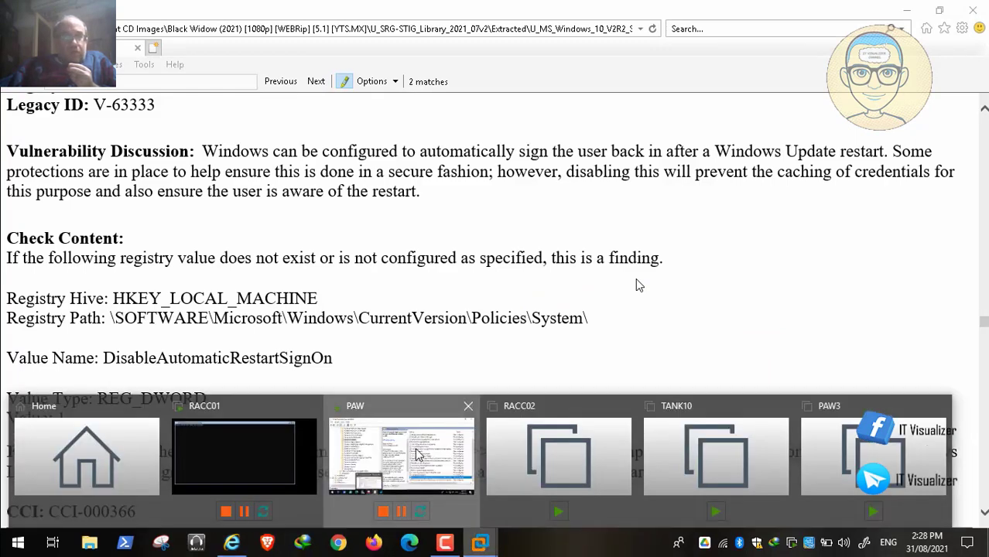
{"action": "left_click", "coordinate": [416, 455]}
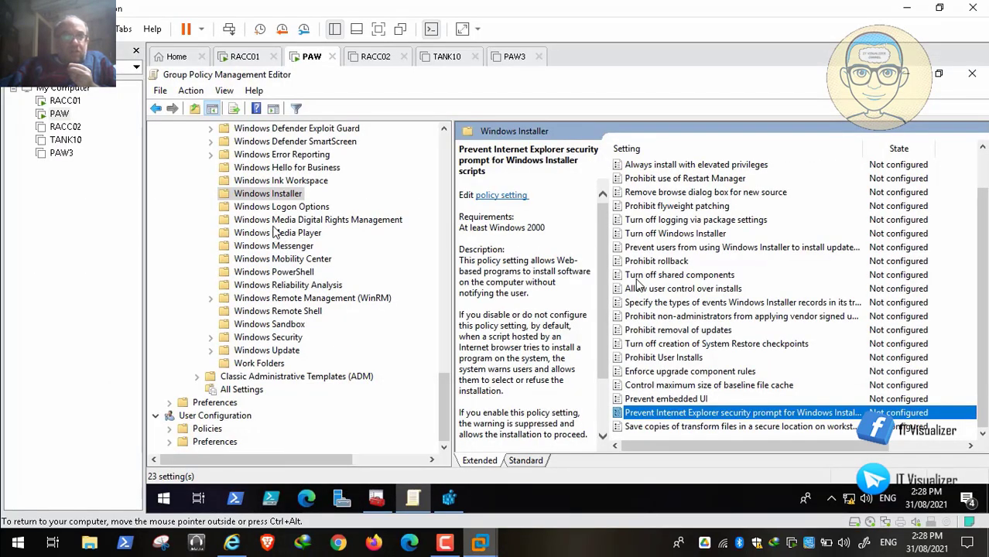
{"action": "left_click", "coordinate": [322, 207]}
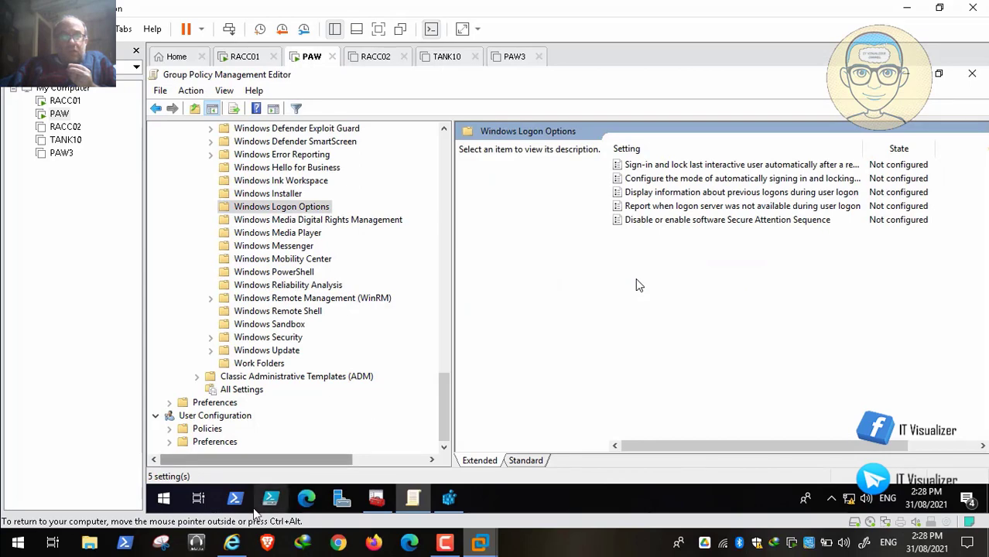
- Open the setting "Sign-in and lock last interactive user automatically after a restart" and compare it with the guide's fix text
{"action": "left_click", "coordinate": [236, 543]}
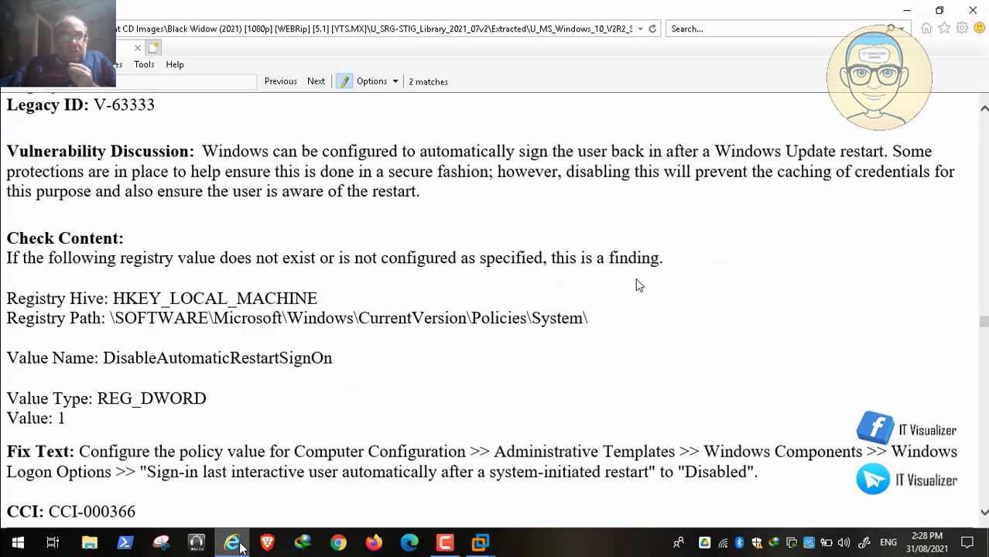
{"action": "left_click", "coordinate": [234, 543]}
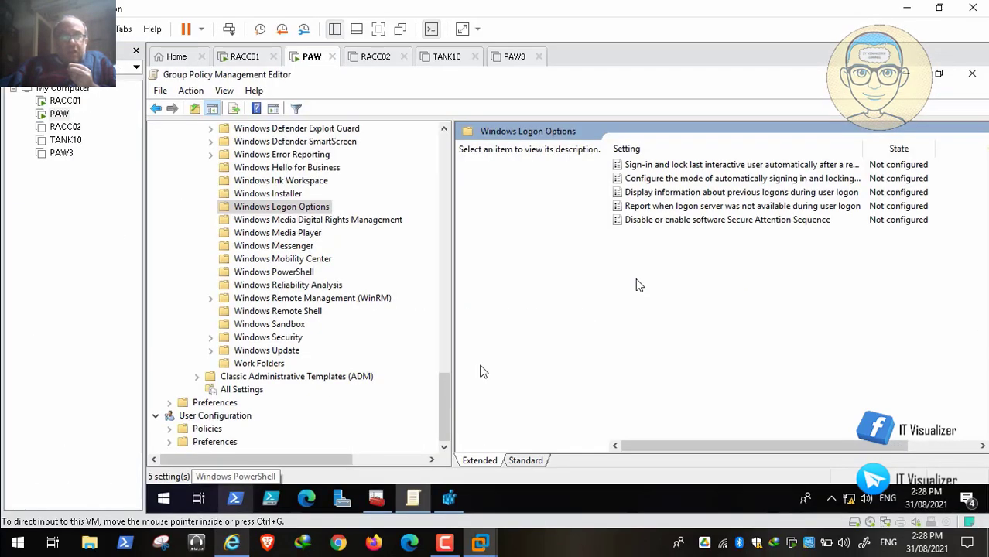
{"action": "double_click", "coordinate": [694, 166]}
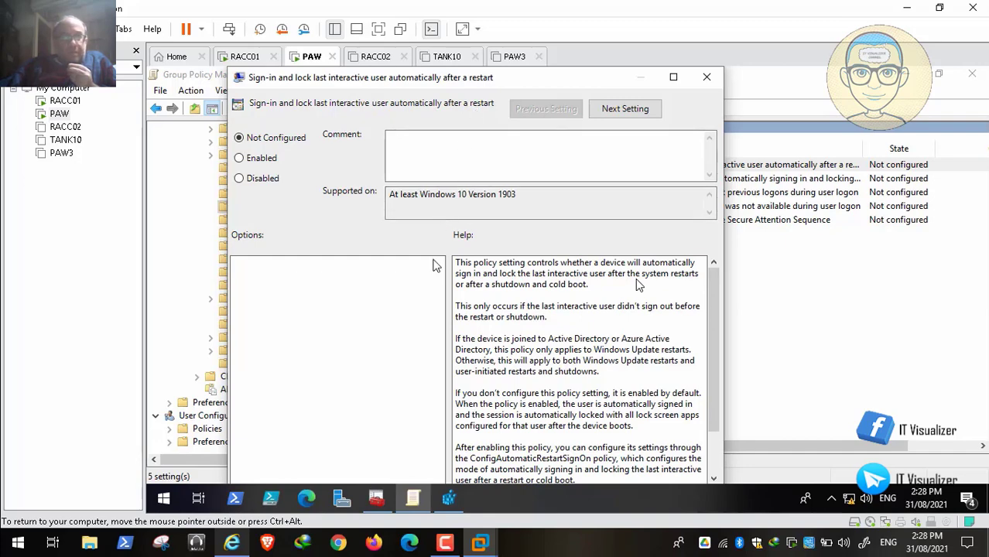
{"action": "left_click", "coordinate": [242, 547]}
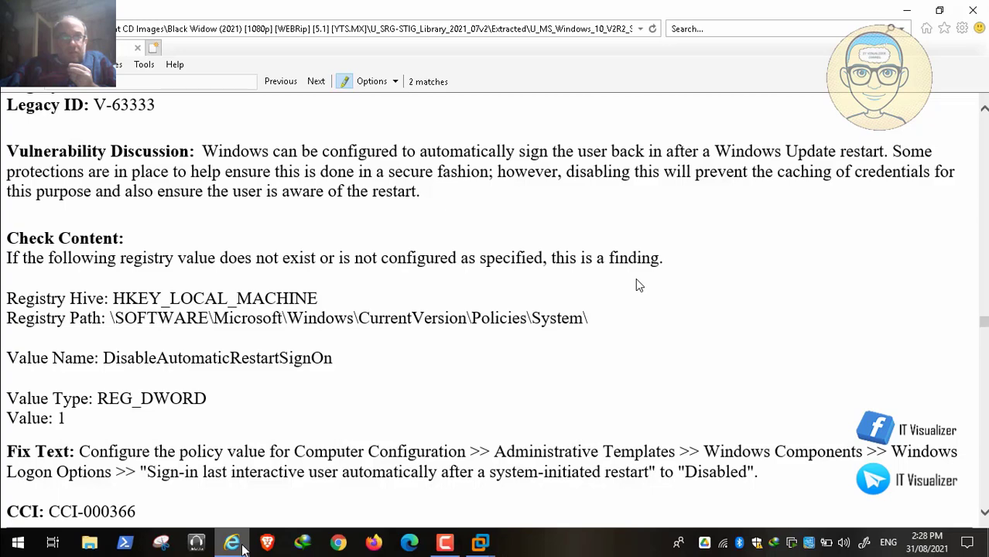
{"action": "key", "text": "alt+Tab"}
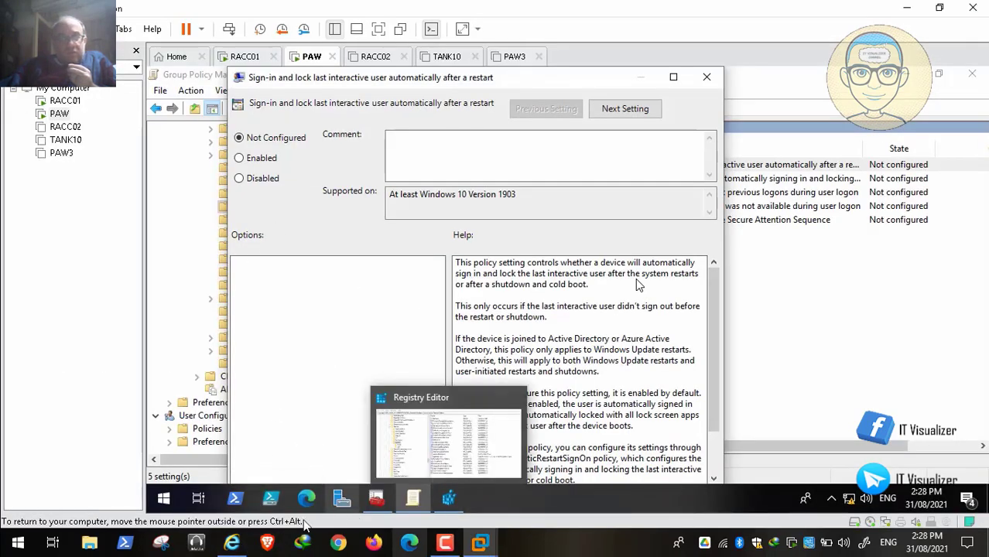
- Return to the guide and read rule WN10-CC-000326 on PowerShell script block logging through its check content and fix text
{"action": "left_click", "coordinate": [232, 544]}
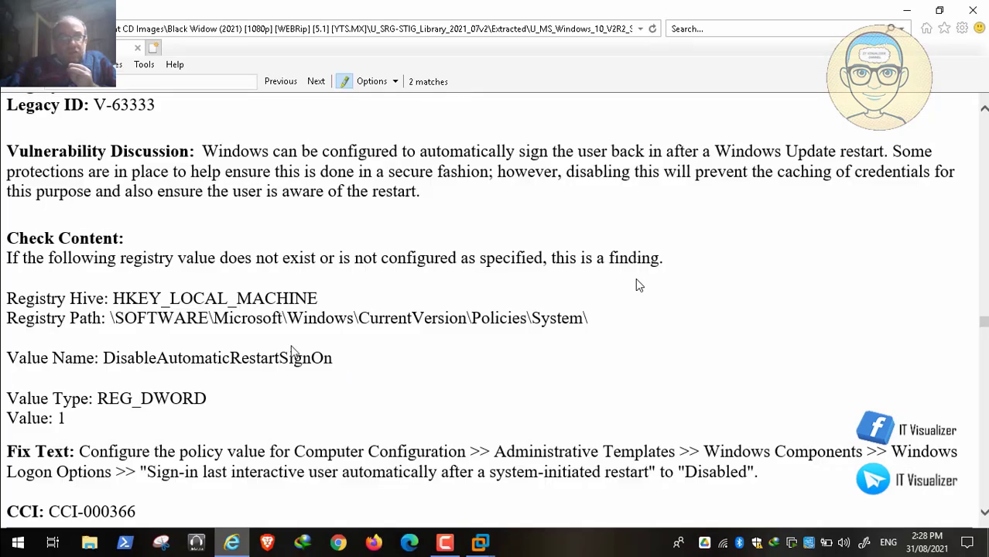
{"action": "scroll", "coordinate": [636, 283], "scroll_direction": "down", "scroll_amount": 5}
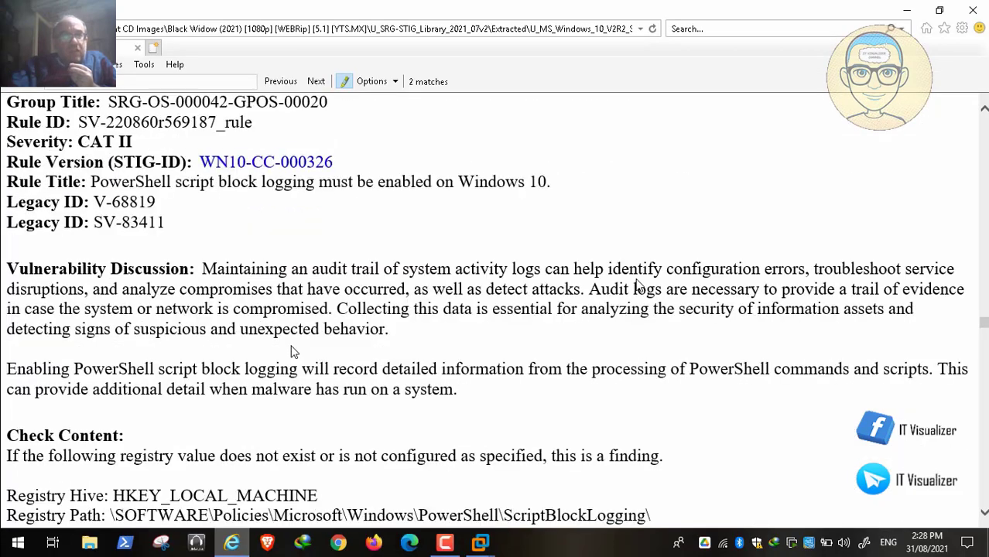
{"action": "mouse_move", "coordinate": [425, 526]}
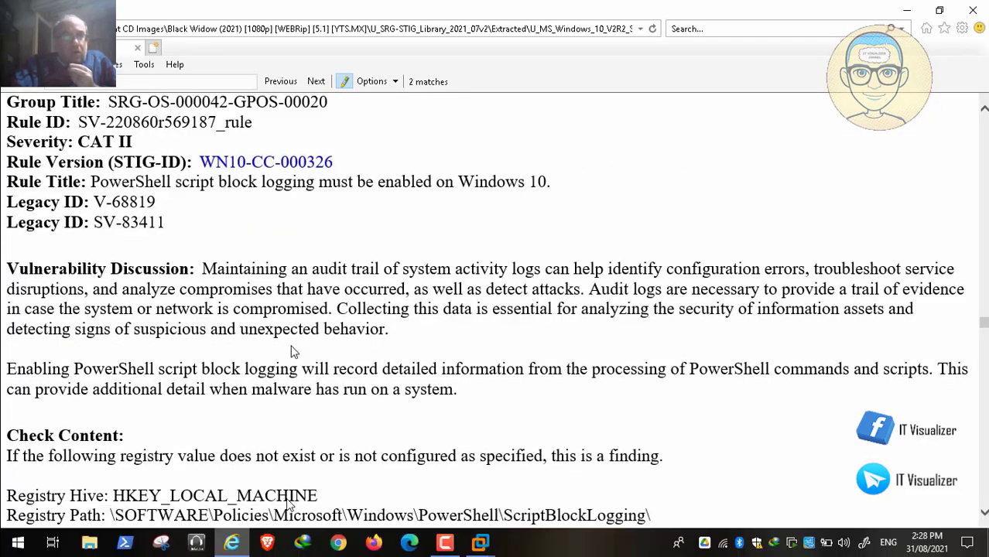
{"action": "left_click", "coordinate": [36, 526]}
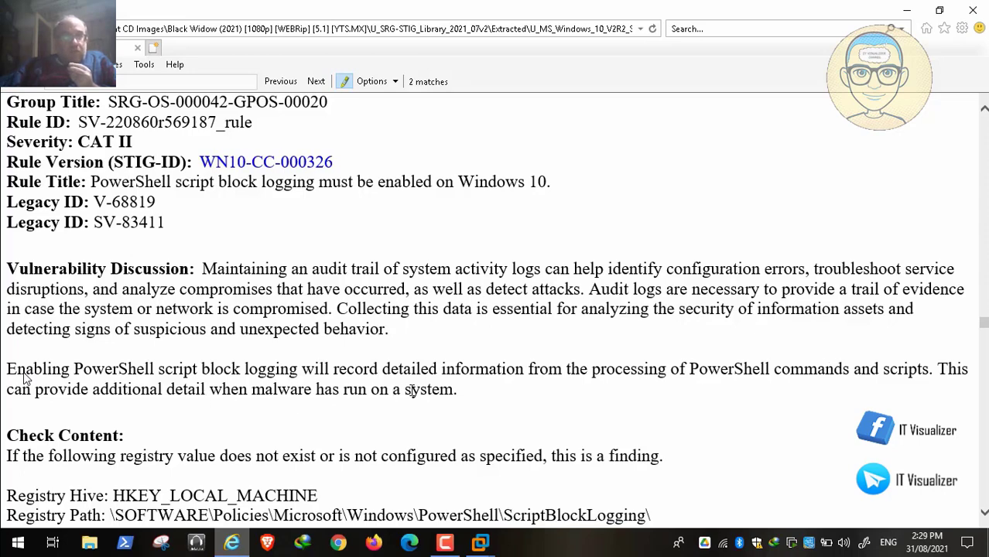
{"action": "scroll", "coordinate": [413, 389], "scroll_direction": "down", "scroll_amount": 5}
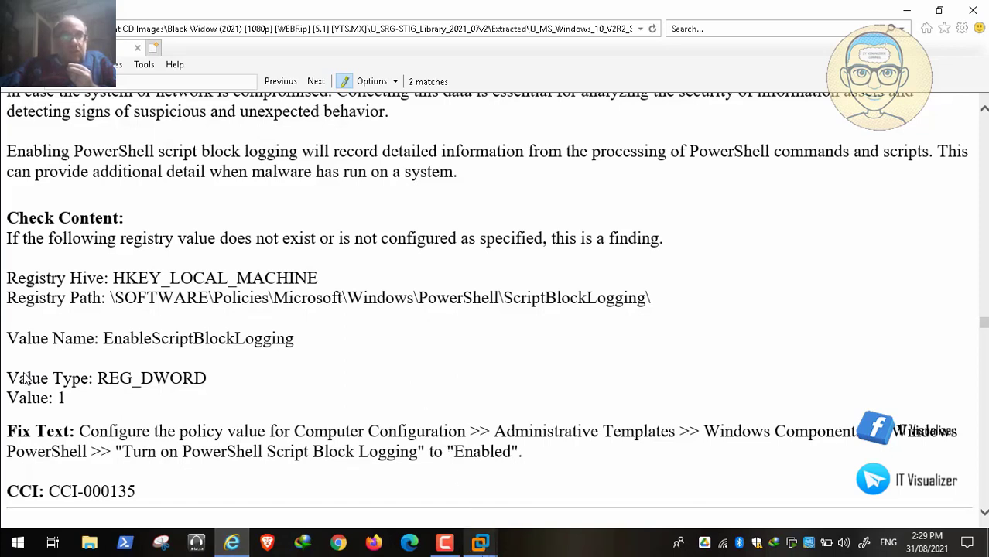
- Switch back to the PAW machine and close the automatic sign-in policy setting without changing it
{"action": "left_click", "coordinate": [481, 544]}
{"action": "left_click", "coordinate": [376, 443]}
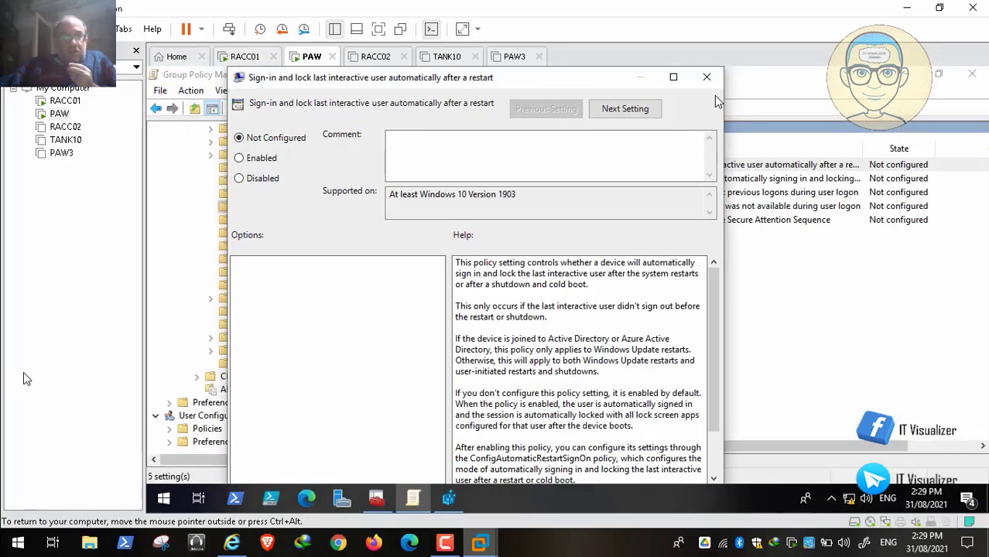
{"action": "left_click", "coordinate": [707, 76]}
- Switch to the Registry Editor on PAW and collapse the expanded CurrentVersion, Windows and Microsoft branches under HKEY_LOCAL_MACHINE\SOFTWARE
{"action": "left_click", "coordinate": [449, 498]}
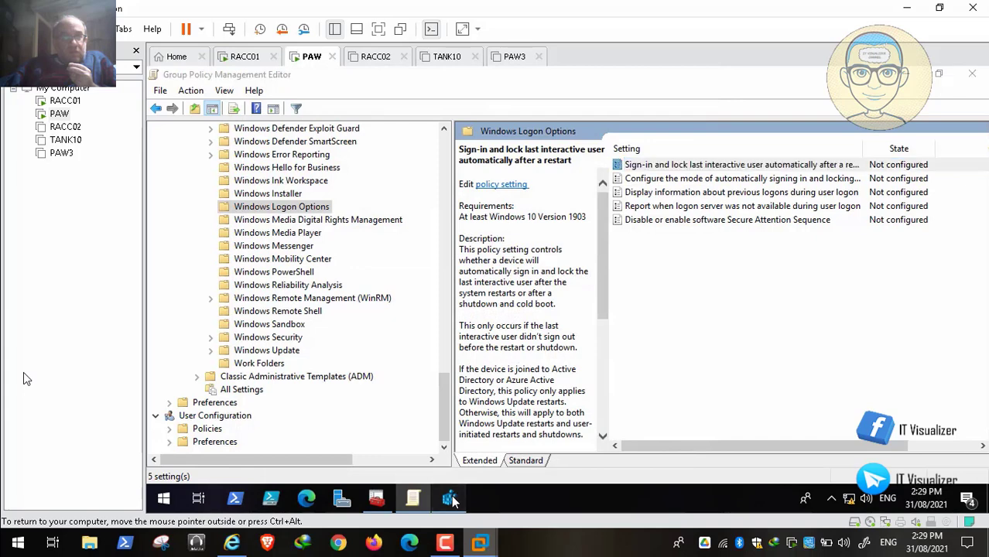
{"action": "left_click", "coordinate": [225, 186]}
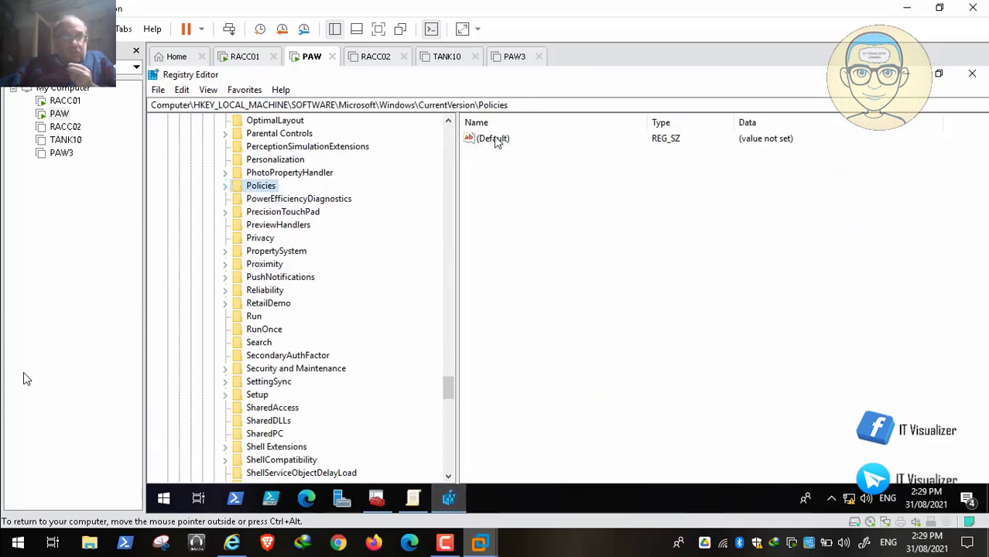
{"action": "scroll", "coordinate": [451, 142], "scroll_direction": "up", "scroll_amount": 20}
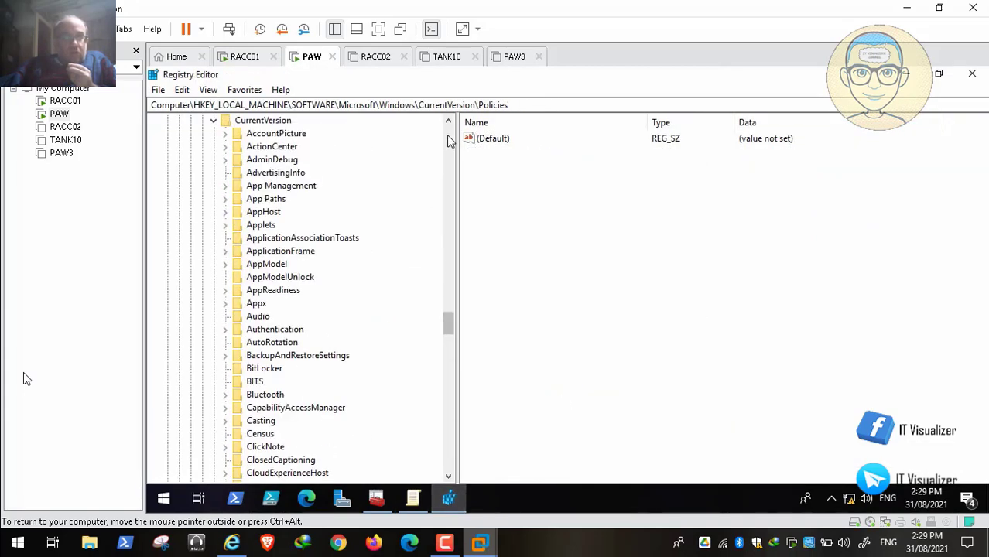
{"action": "left_click", "coordinate": [202, 420]}
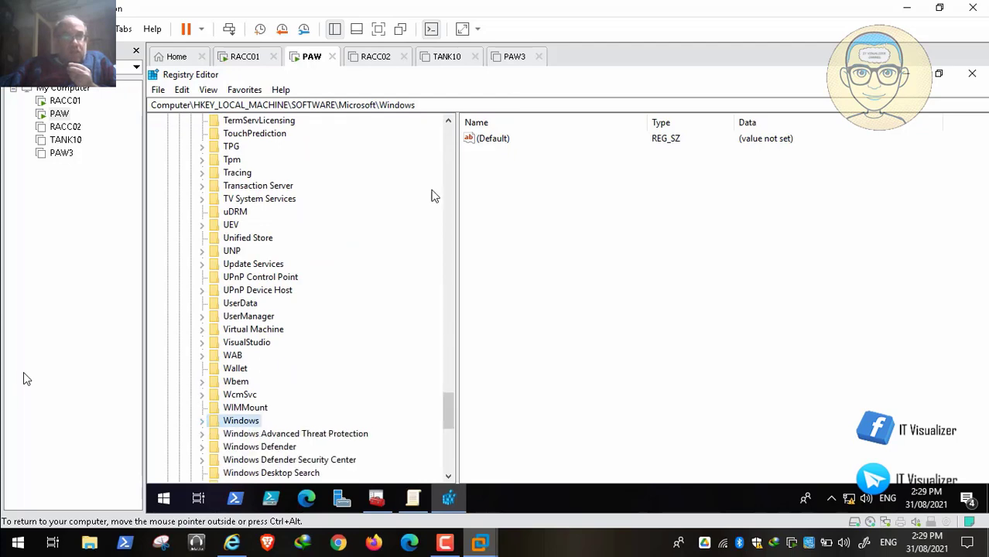
{"action": "left_click", "coordinate": [453, 158]}
{"action": "left_click", "coordinate": [450, 154]}
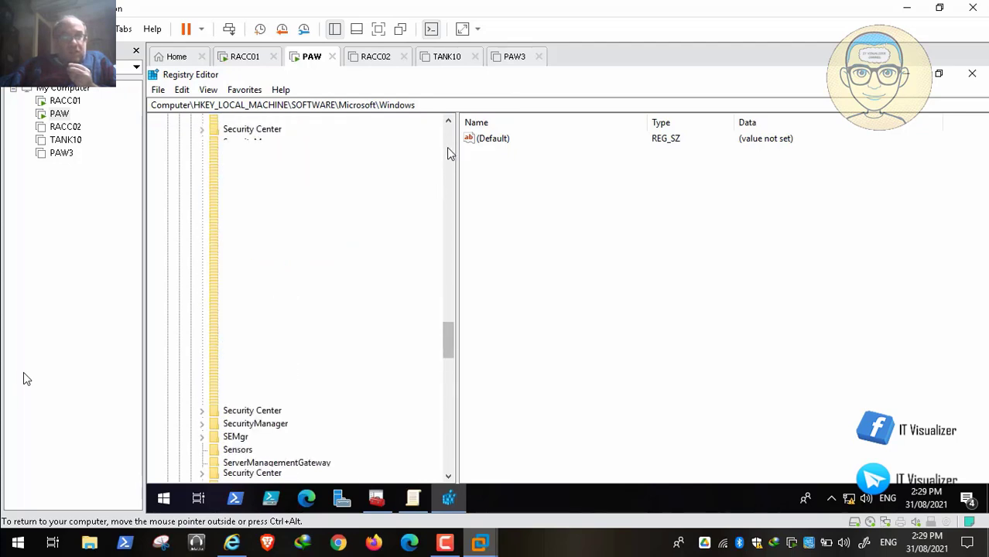
{"action": "left_click", "coordinate": [447, 146]}
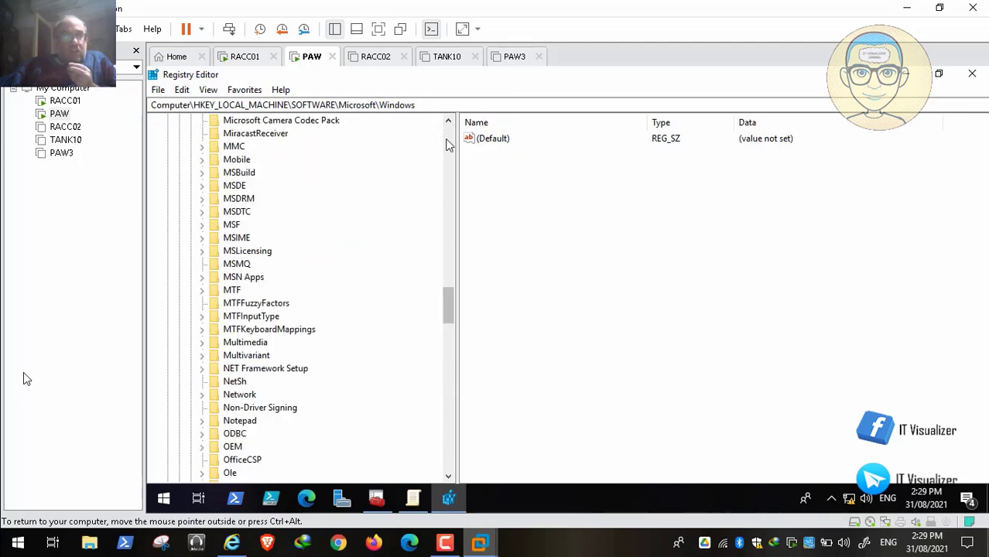
{"action": "left_click", "coordinate": [447, 145]}
{"action": "left_click", "coordinate": [447, 146]}
{"action": "left_click", "coordinate": [448, 147]}
{"action": "left_click", "coordinate": [448, 147]}
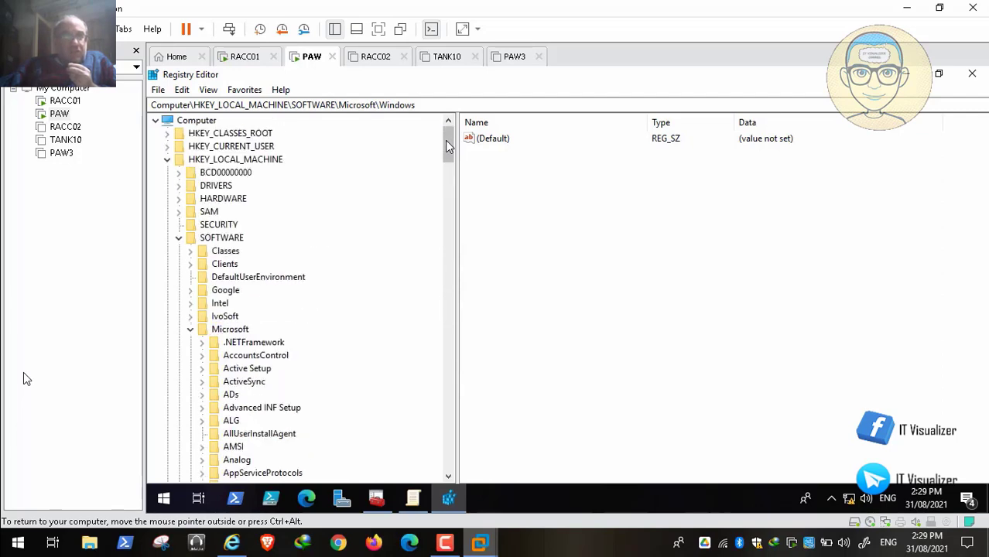
{"action": "left_click", "coordinate": [190, 329]}
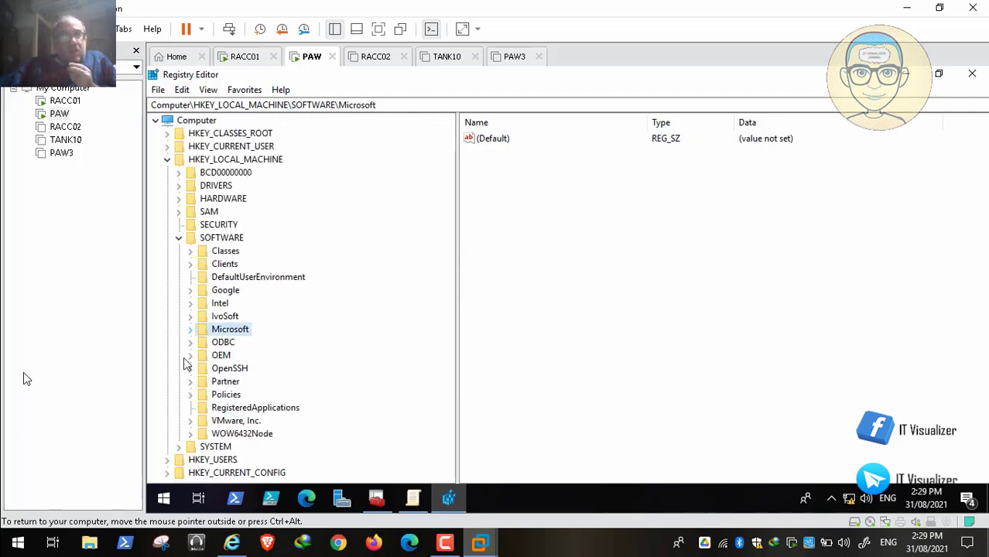
- Open the registry key SOFTWARE\Policies\Microsoft\Windows\PowerShell and compare its contents with the guide's check content for script block logging
{"action": "left_click", "coordinate": [190, 395]}
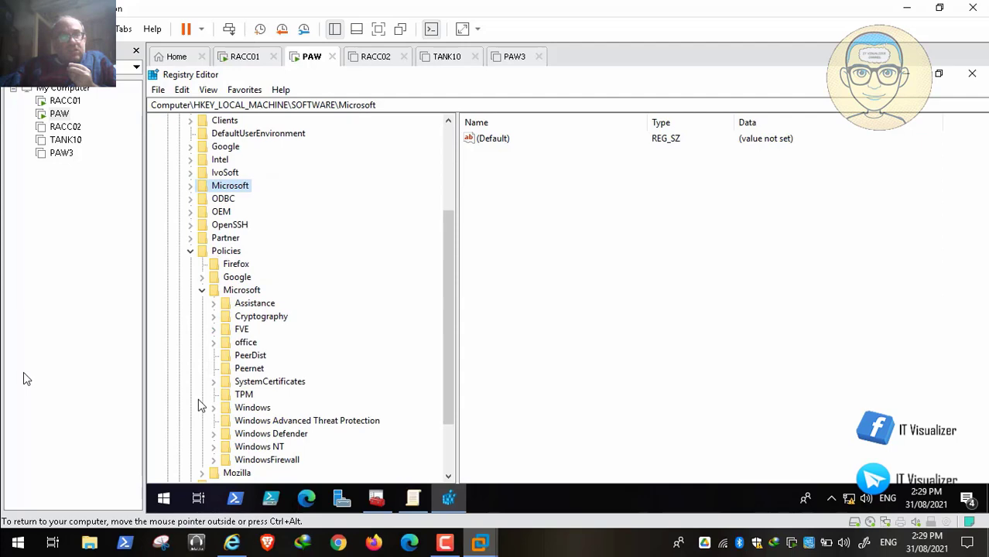
{"action": "left_click", "coordinate": [234, 543]}
{"action": "left_click", "coordinate": [234, 544]}
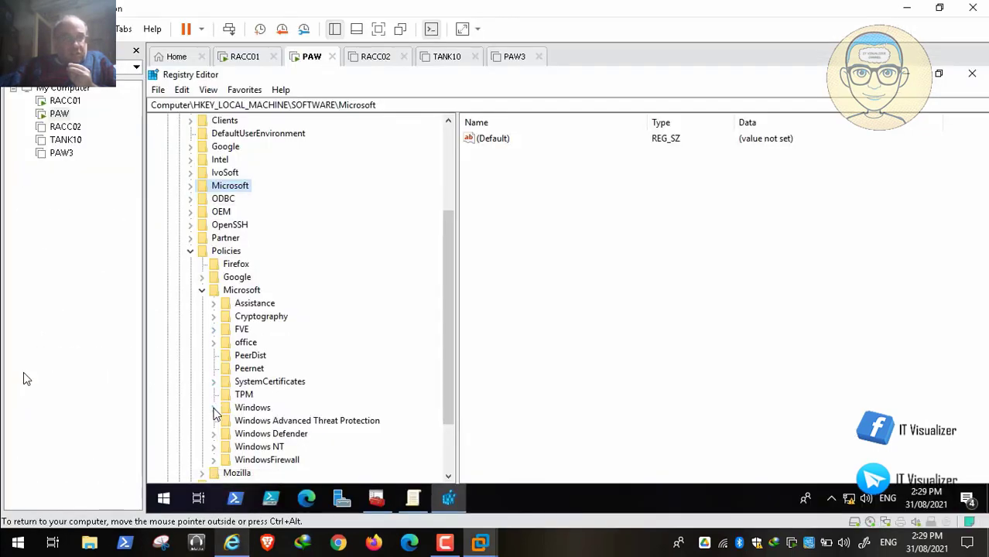
{"action": "left_click", "coordinate": [213, 407]}
{"action": "left_click", "coordinate": [232, 543]}
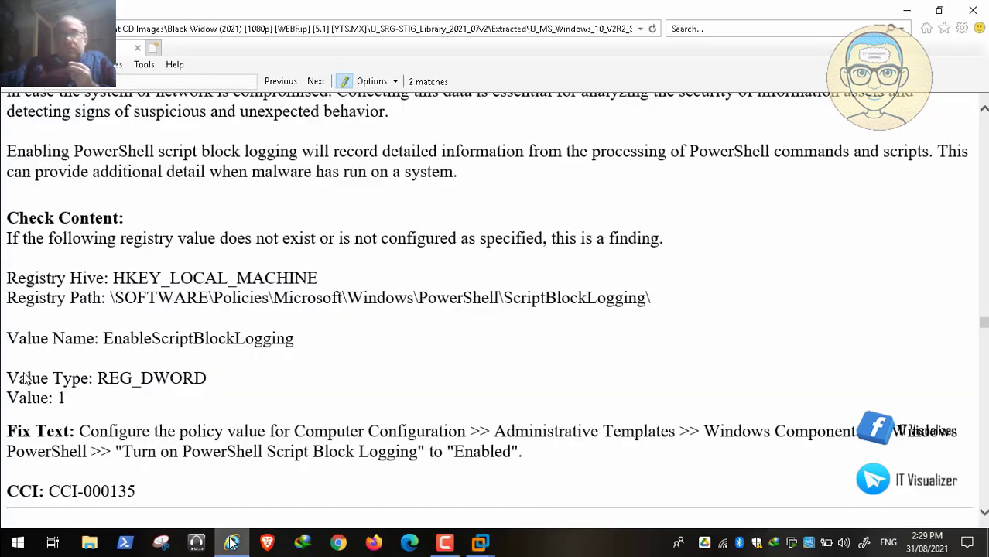
{"action": "left_click", "coordinate": [232, 543]}
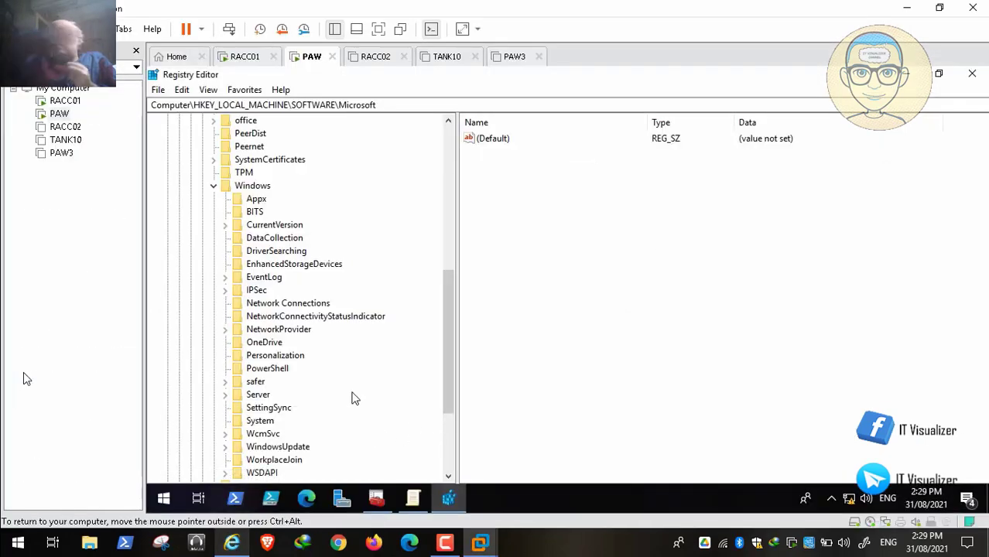
{"action": "left_click", "coordinate": [260, 371]}
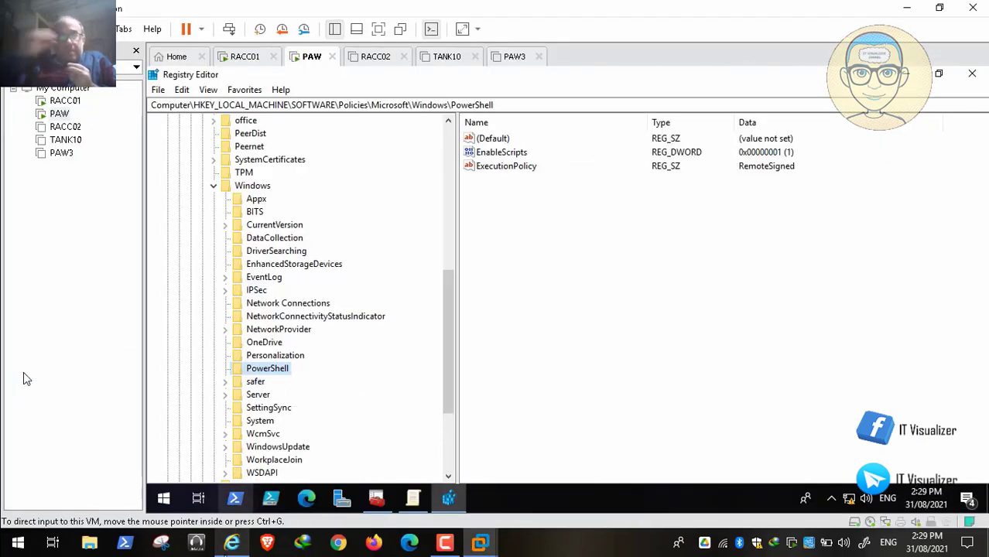
{"action": "key", "text": "alt+Tab"}
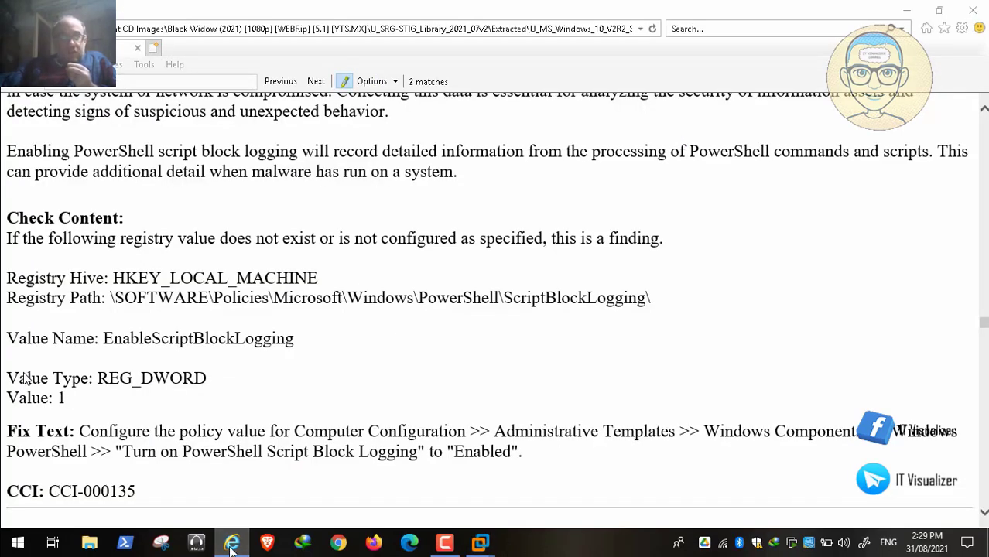
{"action": "key", "text": "alt+Tab"}
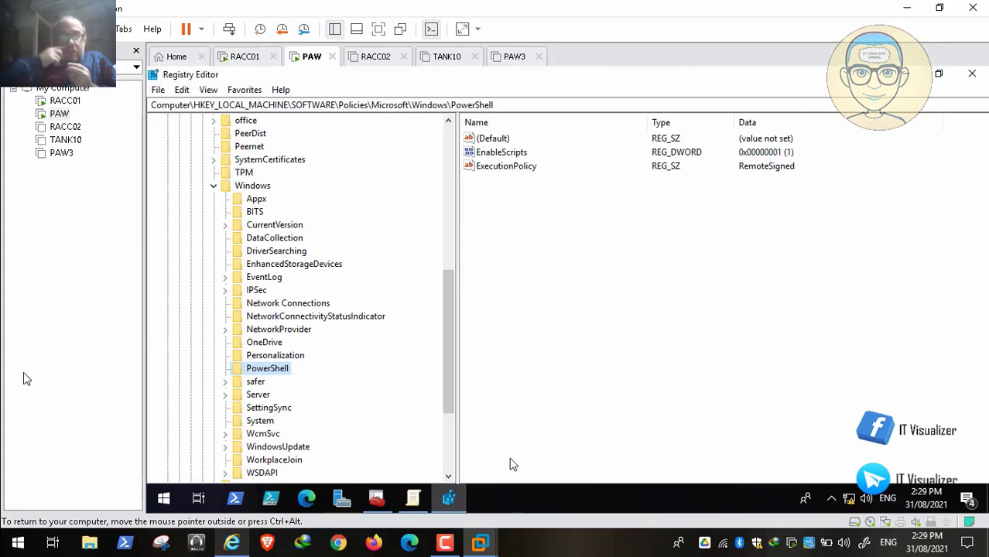
- Close the Group Policy Management Editor, reopen the Windows 10 20H2 Hardening GPO for editing and maximize its window
{"action": "left_click", "coordinate": [412, 498]}
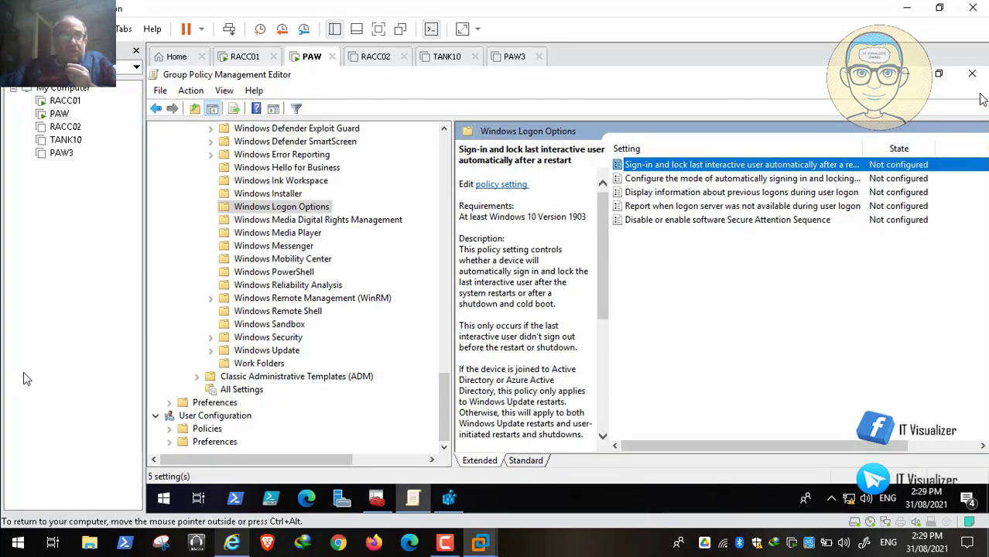
{"action": "left_click", "coordinate": [972, 73]}
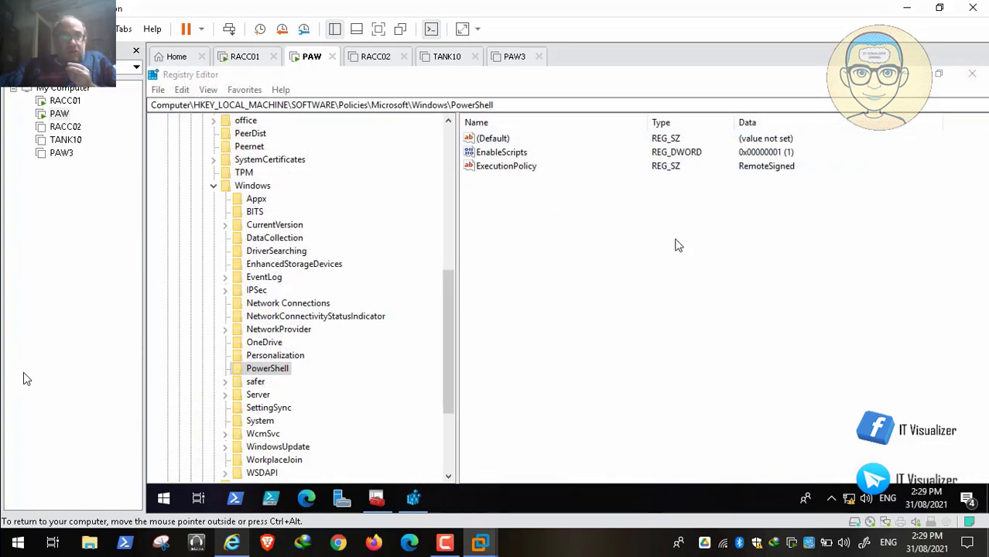
{"action": "left_click", "coordinate": [376, 499]}
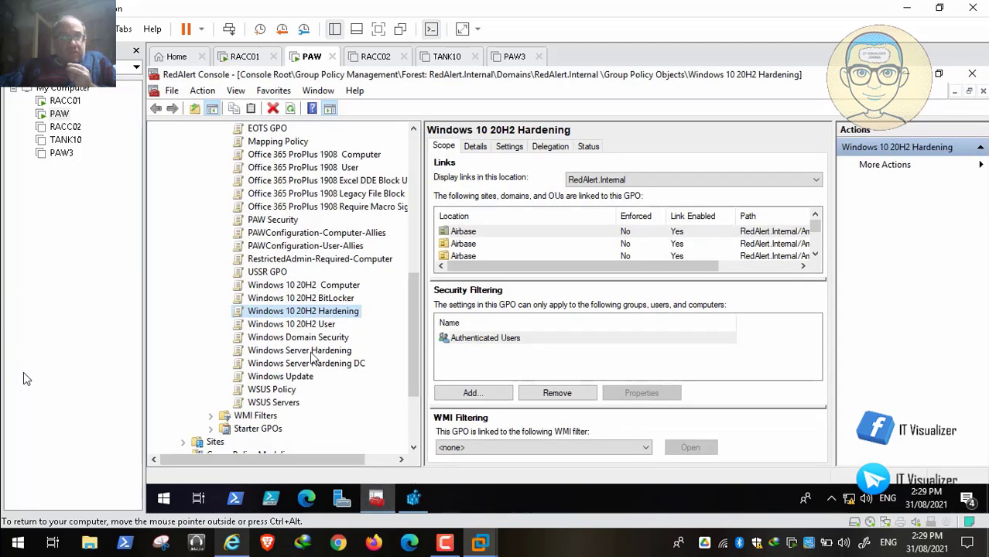
{"action": "right_click", "coordinate": [317, 317]}
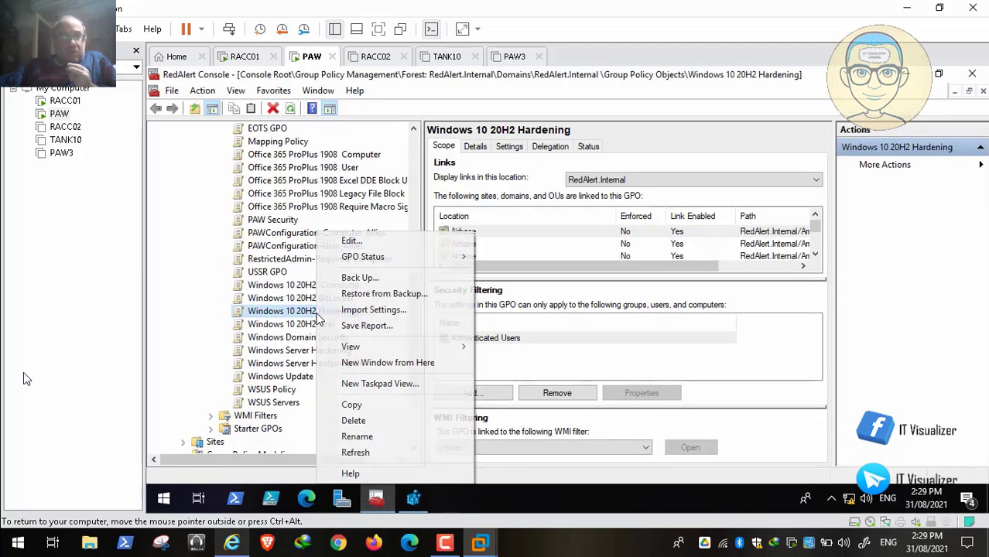
{"action": "left_click", "coordinate": [378, 246]}
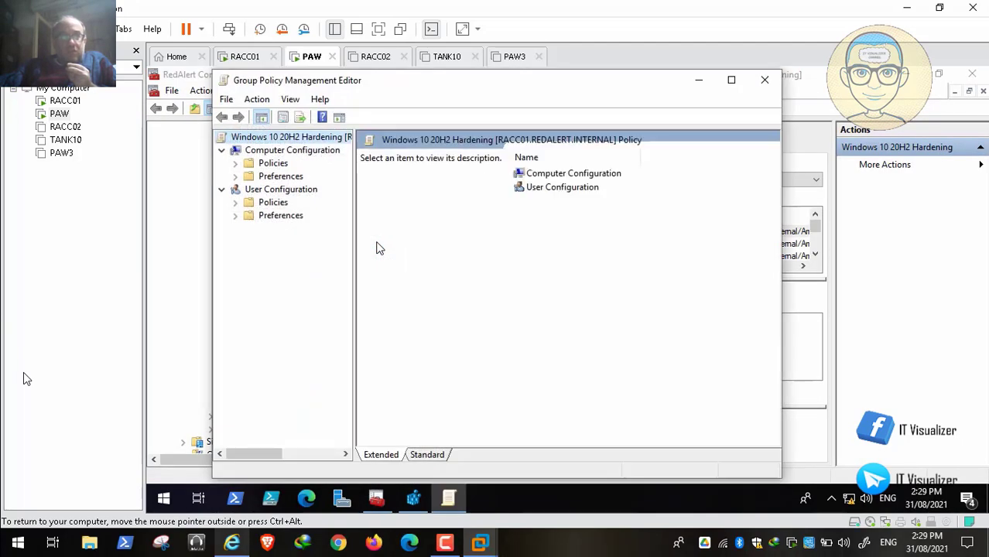
{"action": "left_click", "coordinate": [729, 80]}
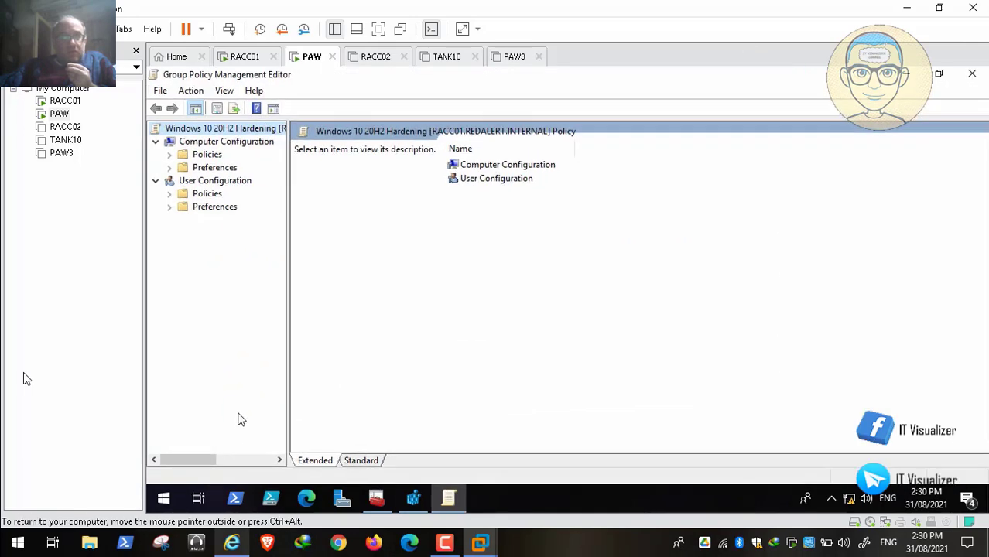
- Read the guide's fix text for PowerShell script block logging and return to the PAW machine
{"action": "left_click", "coordinate": [234, 544]}
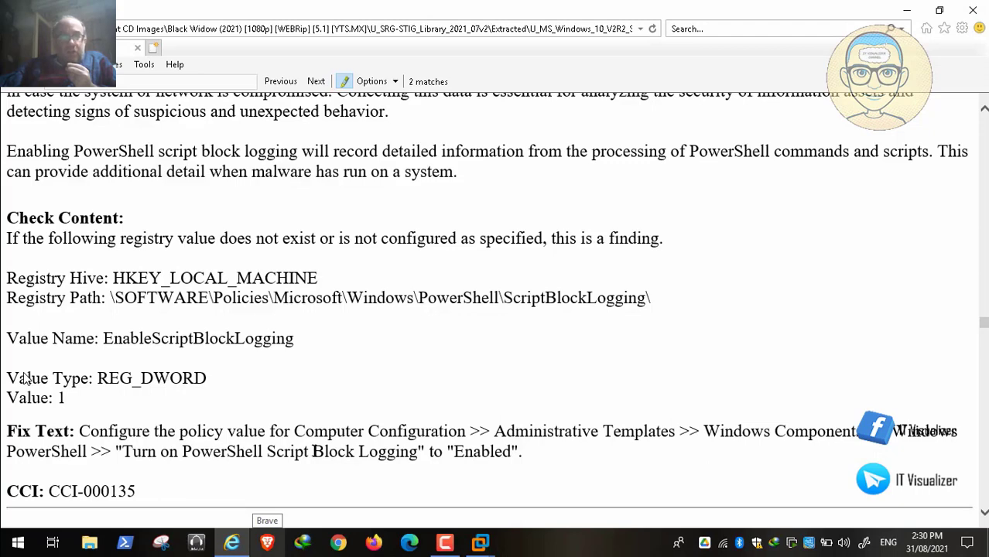
{"action": "mouse_move", "coordinate": [480, 543]}
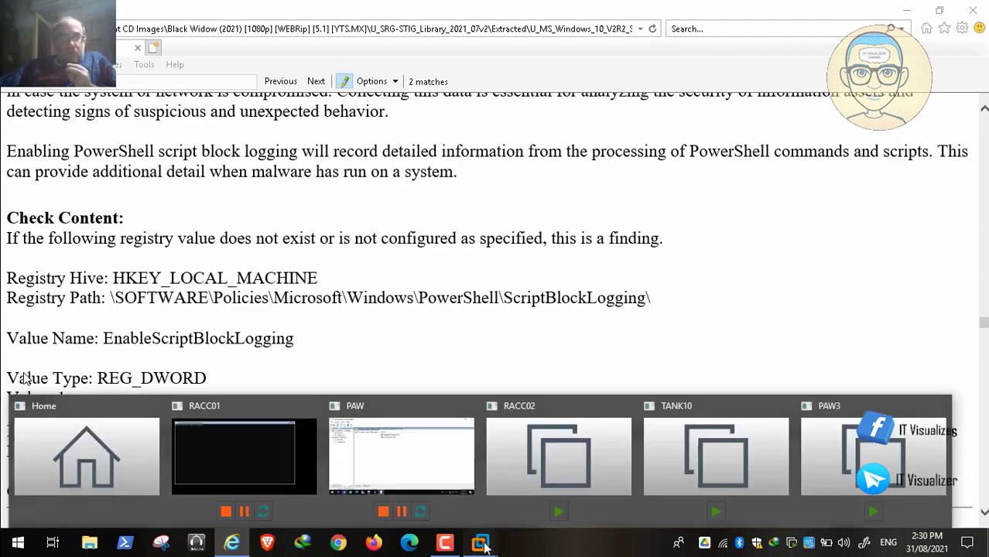
{"action": "left_click", "coordinate": [420, 447]}
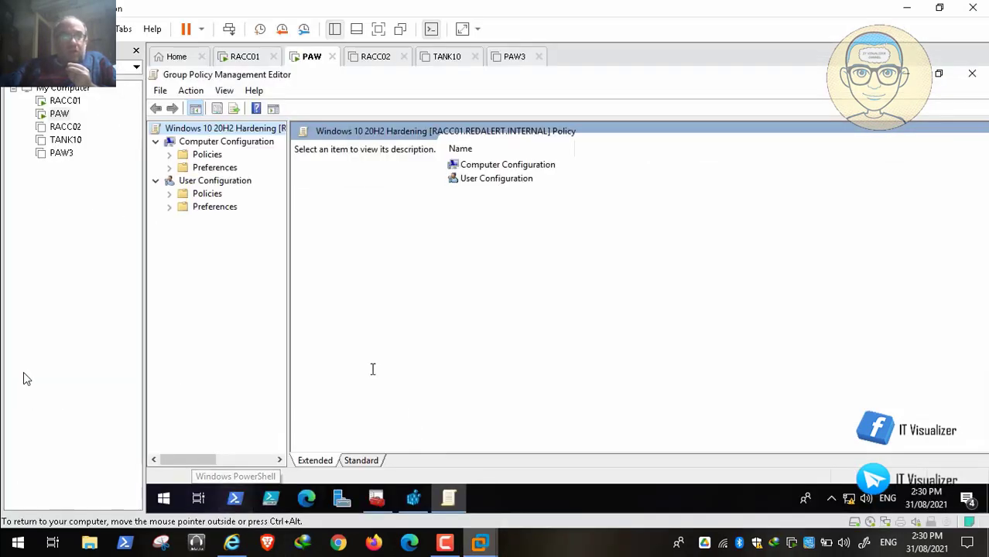
- Widen the policy tree and open Windows PowerShell under Computer Configuration, Administrative Templates, Windows Components
{"action": "left_click", "coordinate": [170, 155]}
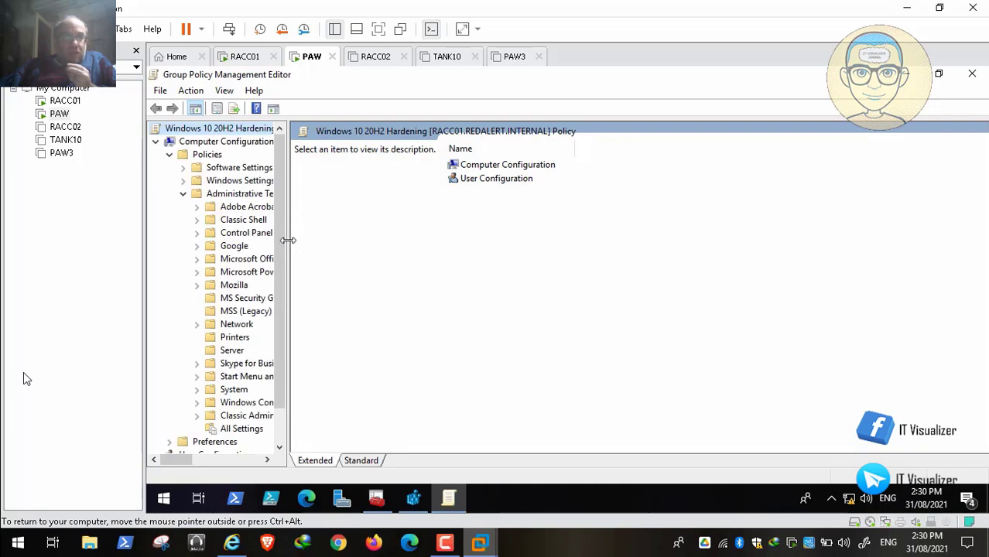
{"action": "left_click_drag", "start_coordinate": [288, 240], "coordinate": [409, 239]}
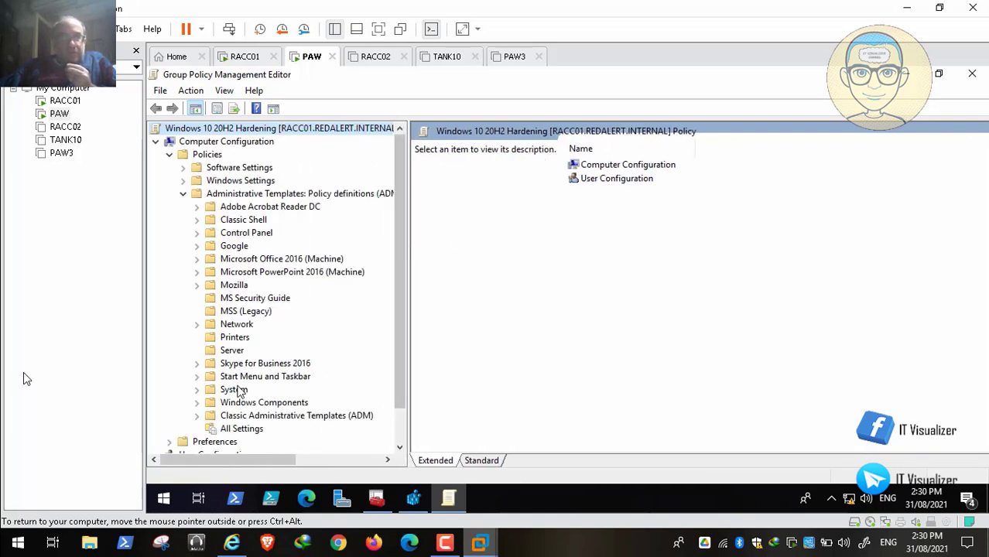
{"action": "left_click", "coordinate": [199, 402]}
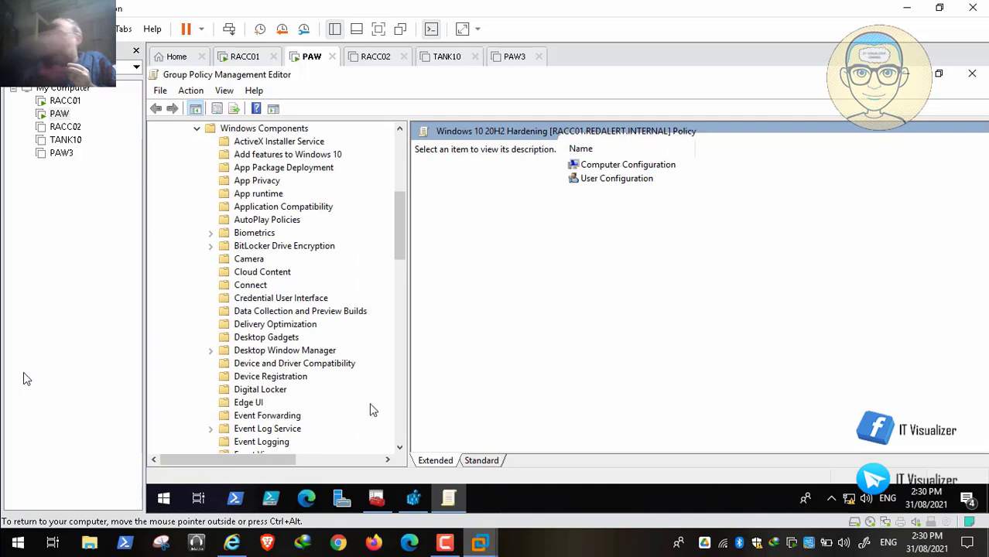
{"action": "left_click", "coordinate": [399, 425]}
{"action": "left_click", "coordinate": [399, 425]}
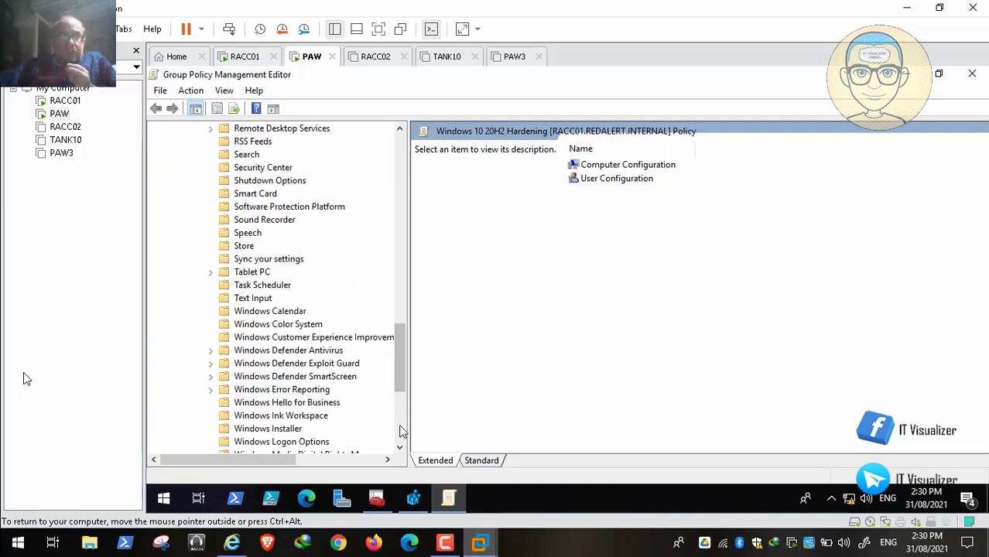
{"action": "left_click", "coordinate": [404, 250]}
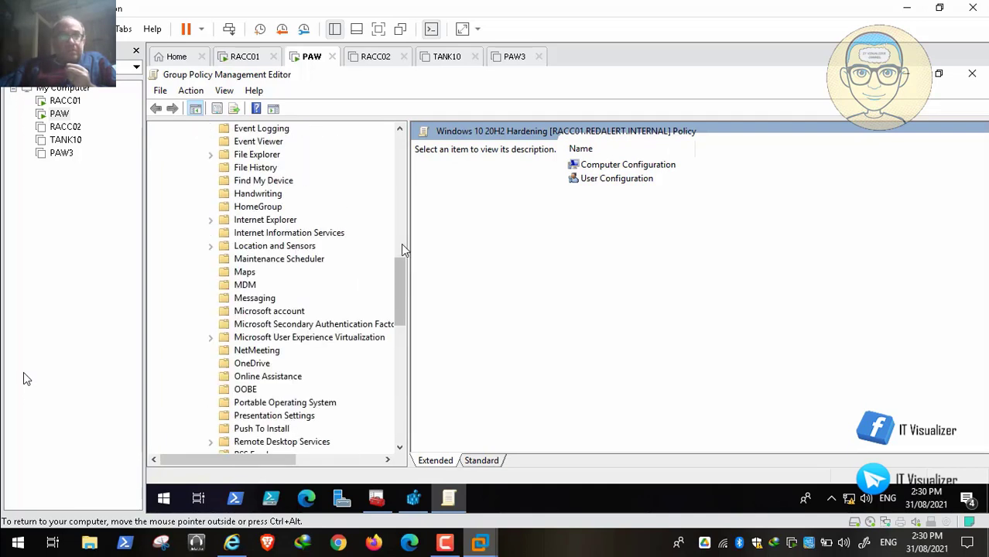
{"action": "left_click", "coordinate": [398, 427]}
{"action": "left_click", "coordinate": [398, 428]}
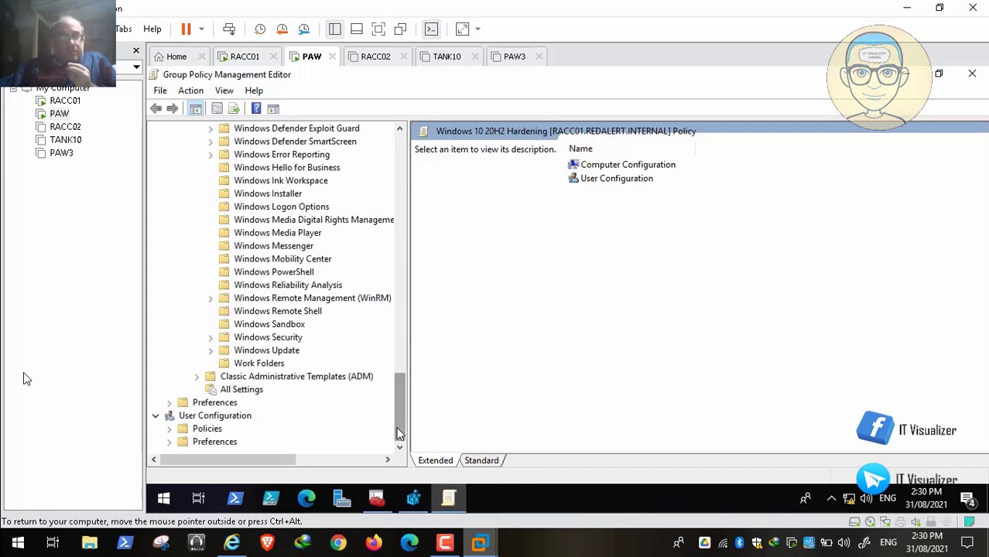
{"action": "left_click", "coordinate": [302, 272]}
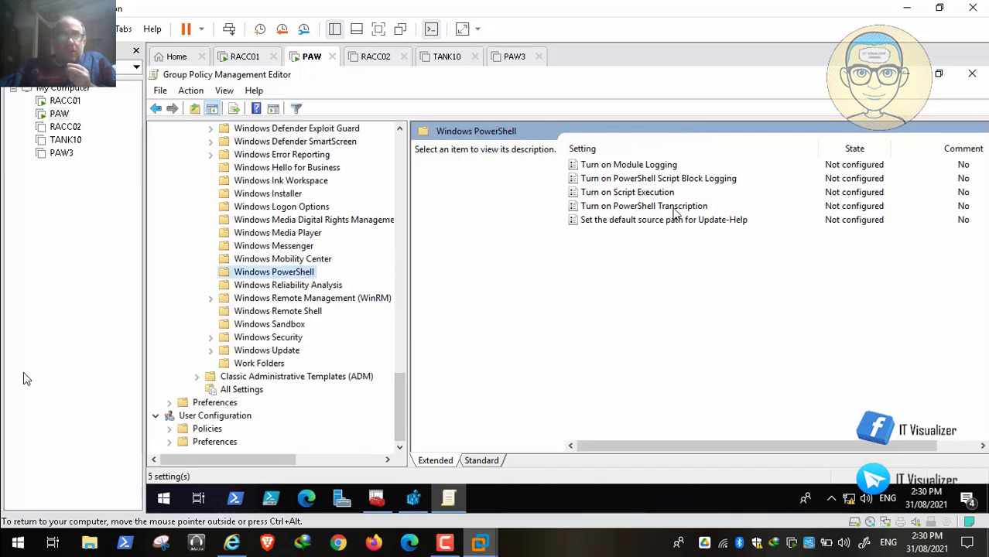
- Open the Turn on PowerShell Script Block Logging policy, select Enabled and compare the choice with the guide's fix text
{"action": "left_click", "coordinate": [671, 183]}
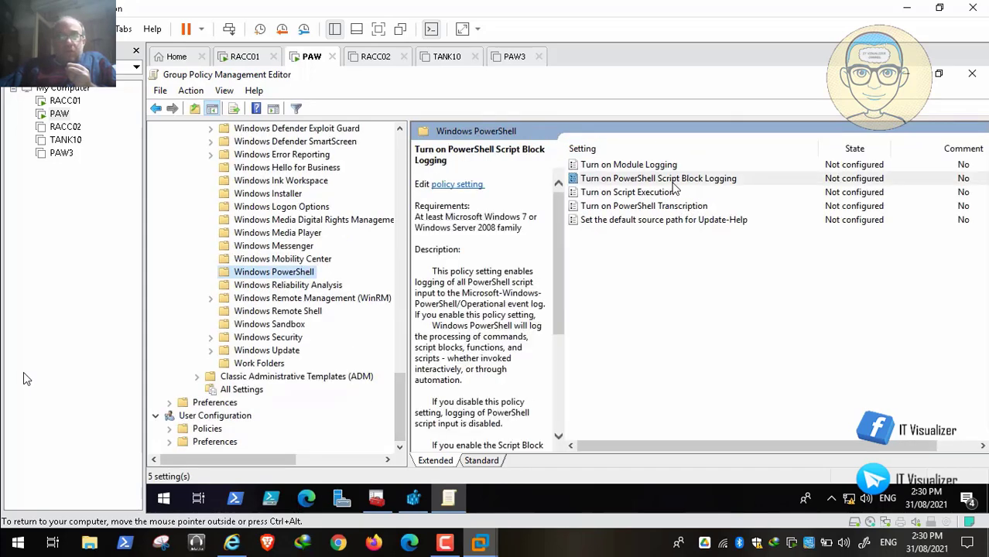
{"action": "double_click", "coordinate": [688, 183]}
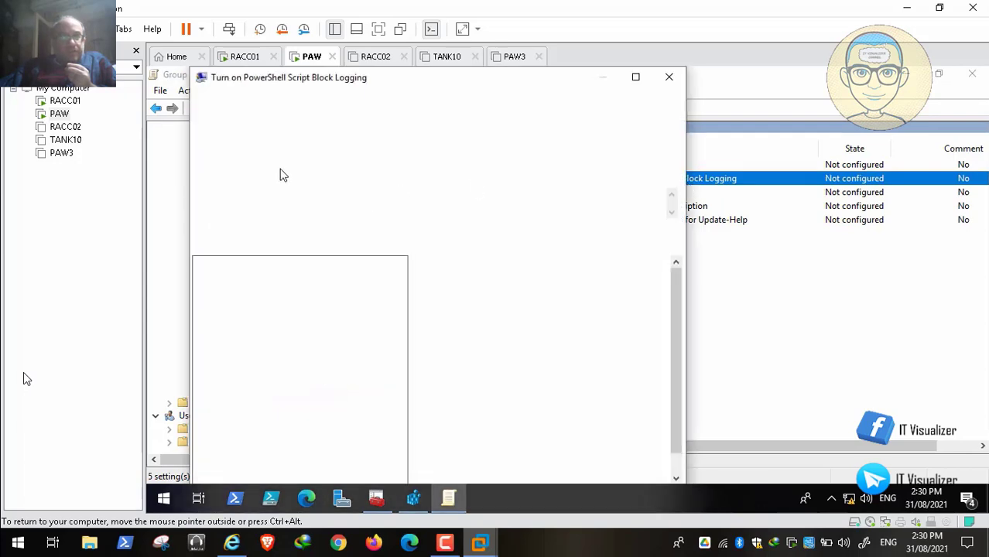
{"action": "left_click", "coordinate": [220, 180]}
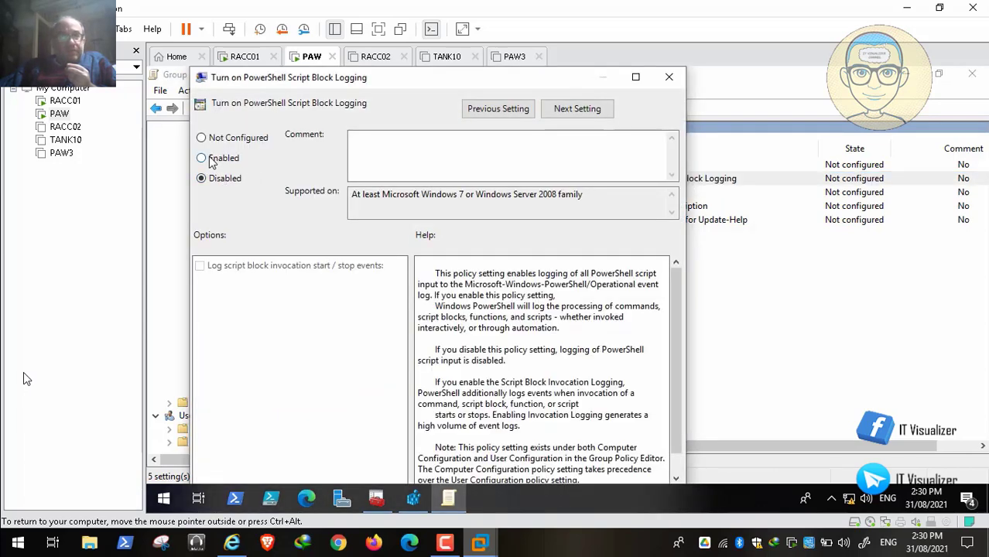
{"action": "left_click", "coordinate": [210, 160]}
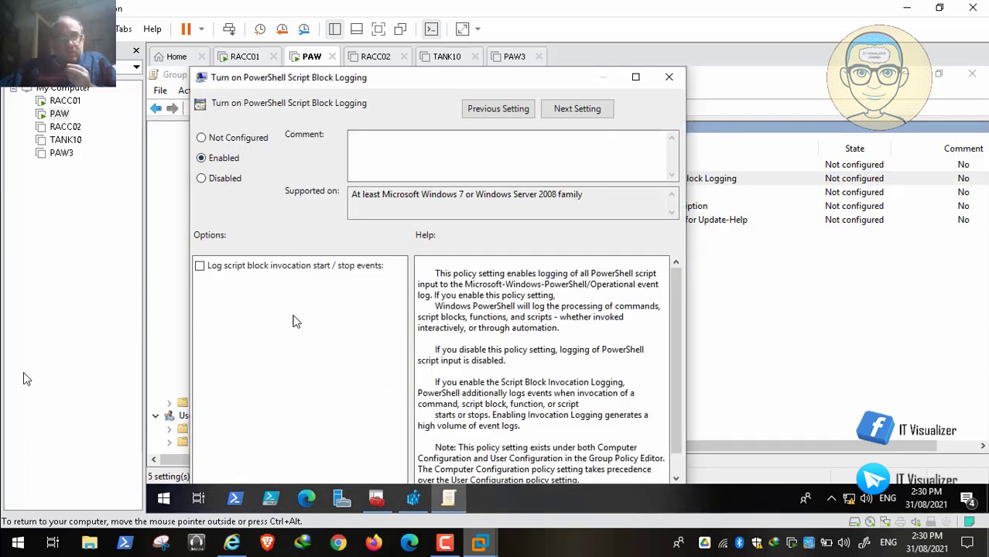
{"action": "left_click", "coordinate": [232, 543]}
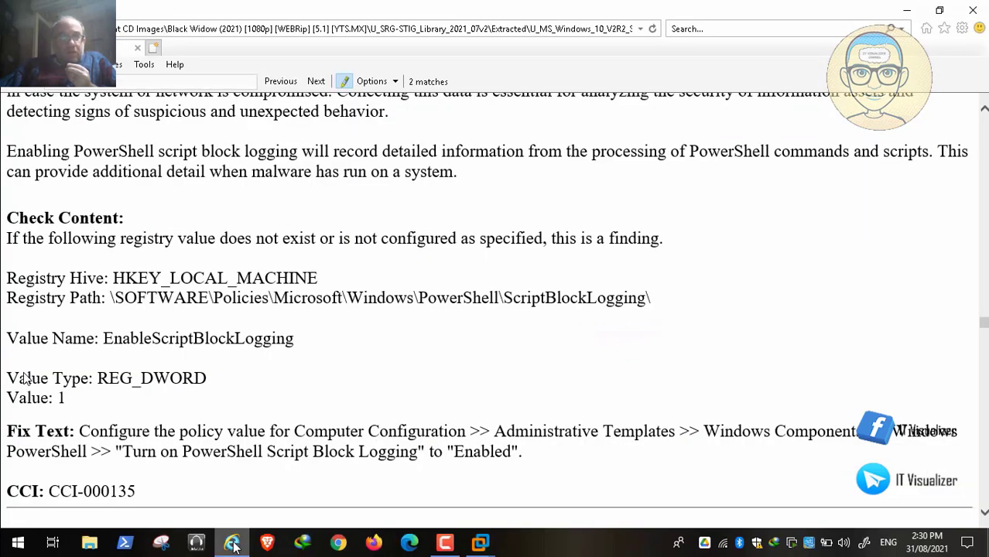
{"action": "mouse_move", "coordinate": [472, 534]}
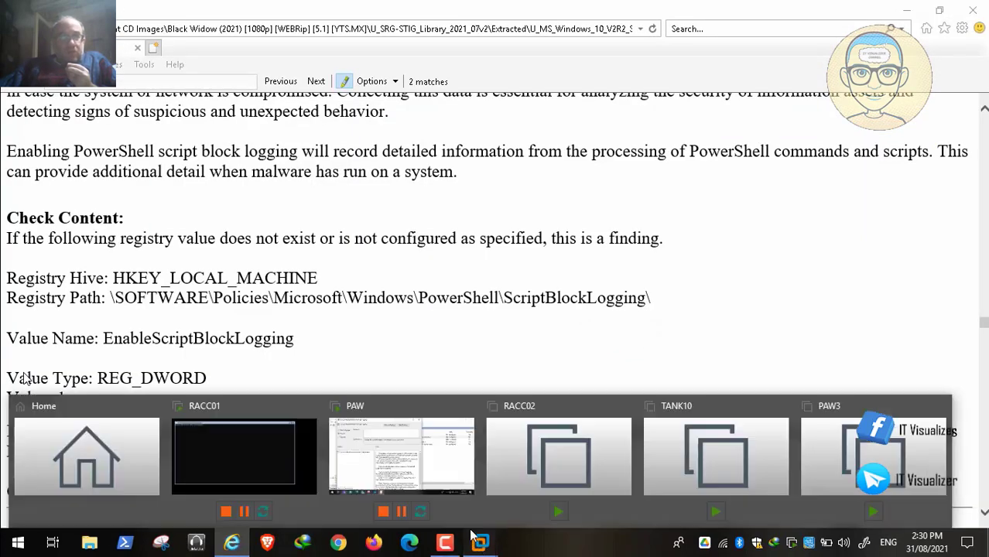
{"action": "left_click", "coordinate": [413, 464]}
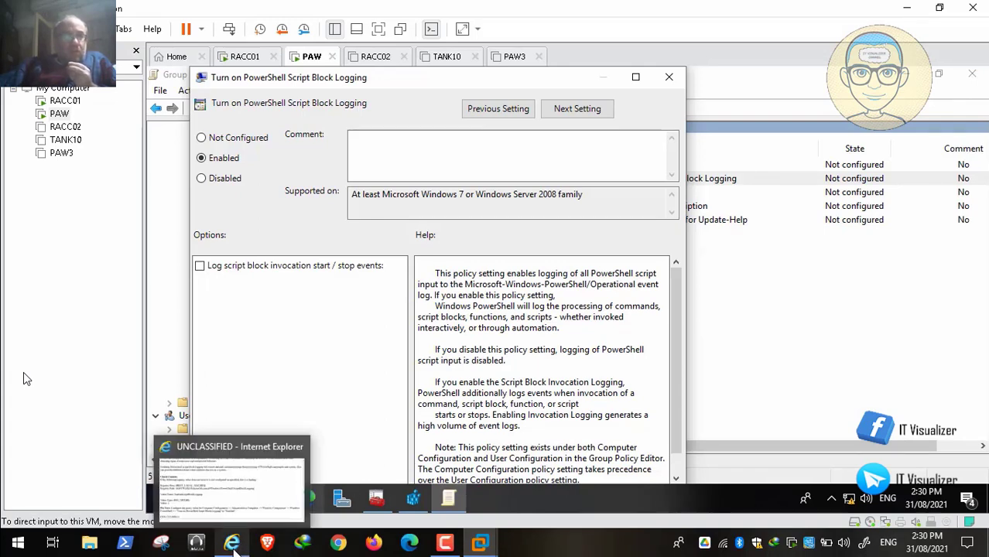
- Read the guide's rule WN10-CC-000327 on PowerShell Transcription, including its check content and fix text
{"action": "left_click", "coordinate": [232, 541]}
{"action": "scroll", "coordinate": [313, 410], "scroll_direction": "down", "scroll_amount": 10}
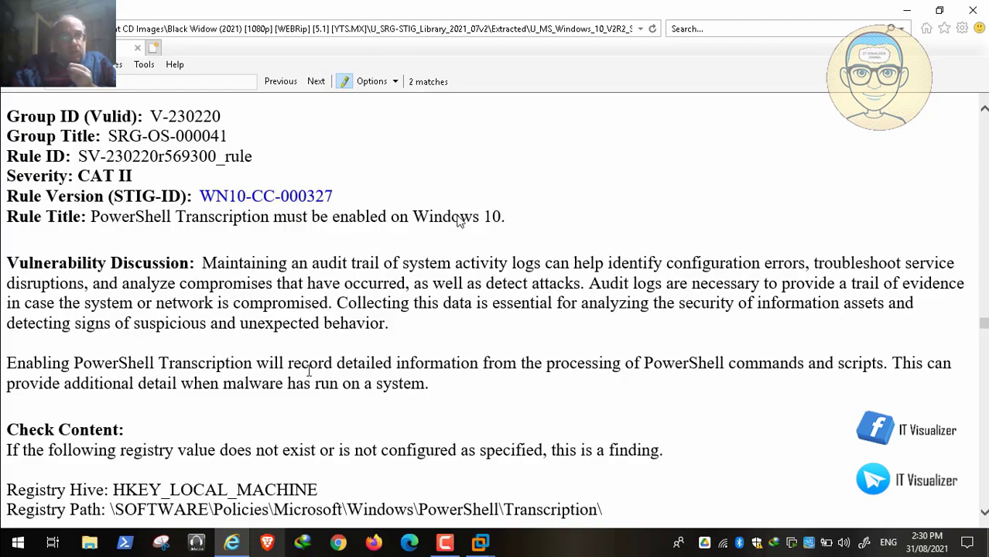
{"action": "scroll", "coordinate": [298, 344], "scroll_direction": "down", "scroll_amount": 3}
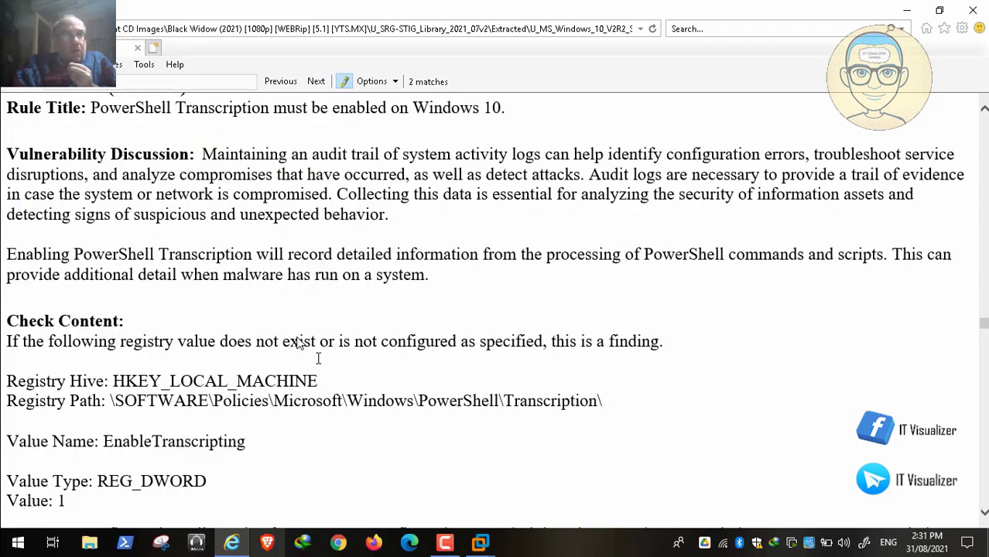
{"action": "scroll", "coordinate": [299, 344], "scroll_direction": "down", "scroll_amount": 6}
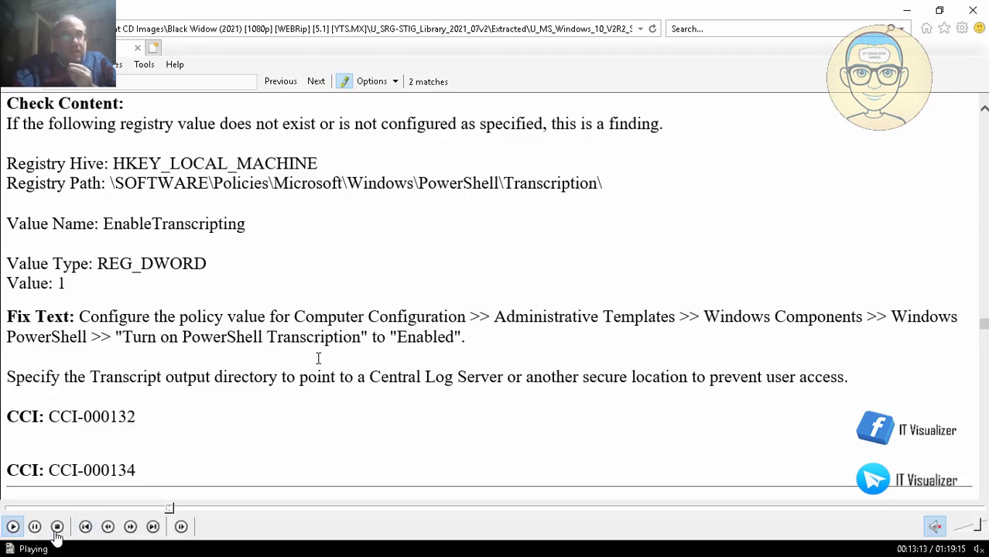
{"action": "left_click", "coordinate": [35, 527]}
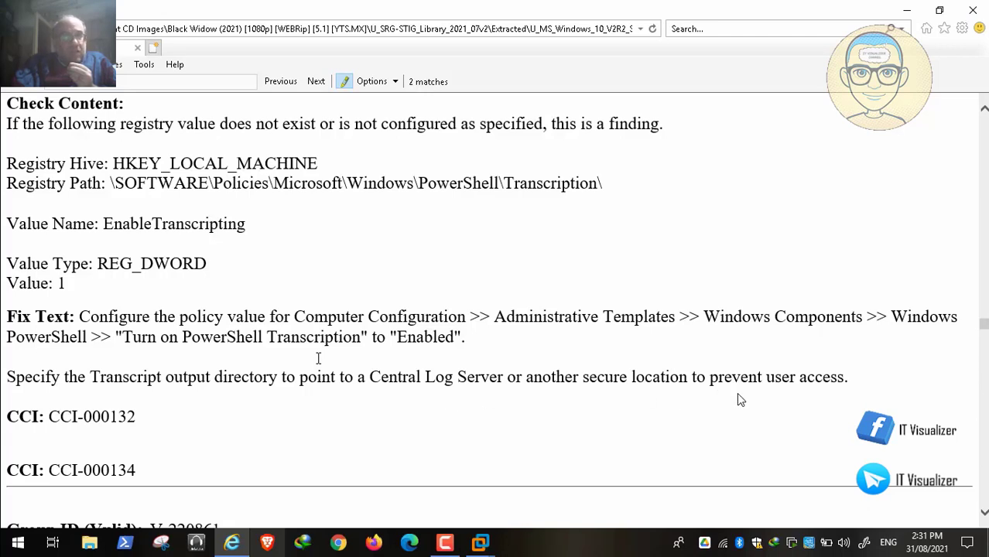
{"action": "key", "text": "space"}
{"action": "mouse_move", "coordinate": [153, 529]}
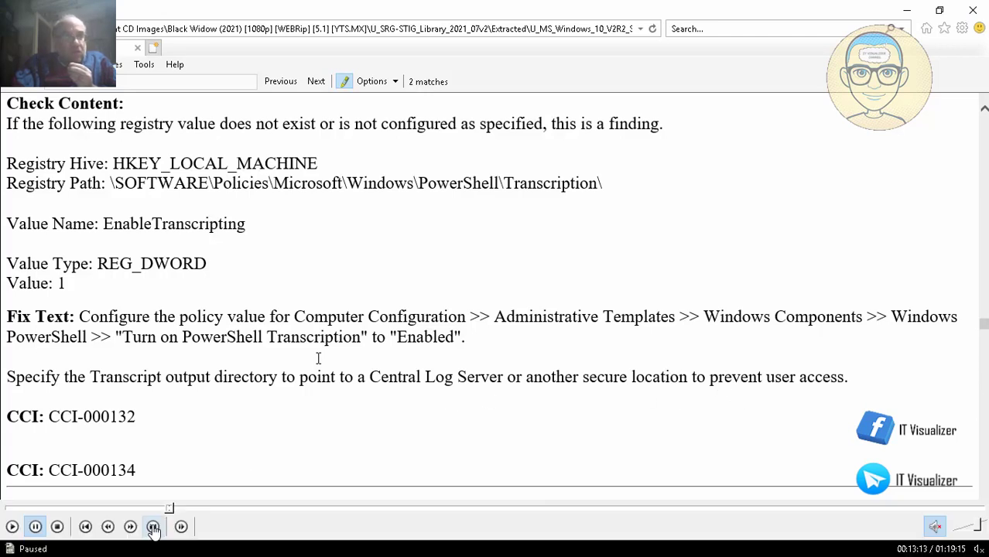
{"action": "double_click", "coordinate": [260, 284]}
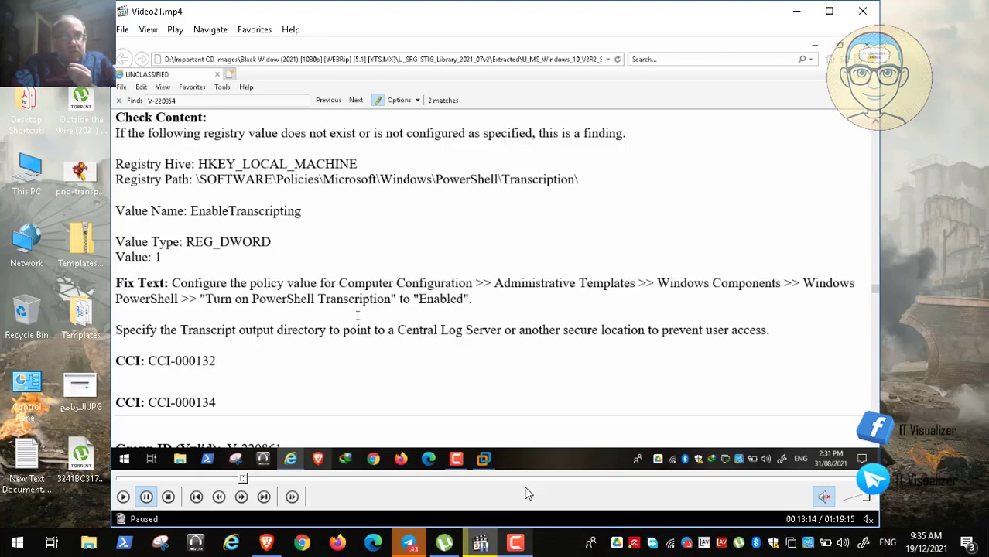
{"action": "left_click", "coordinate": [517, 544]}
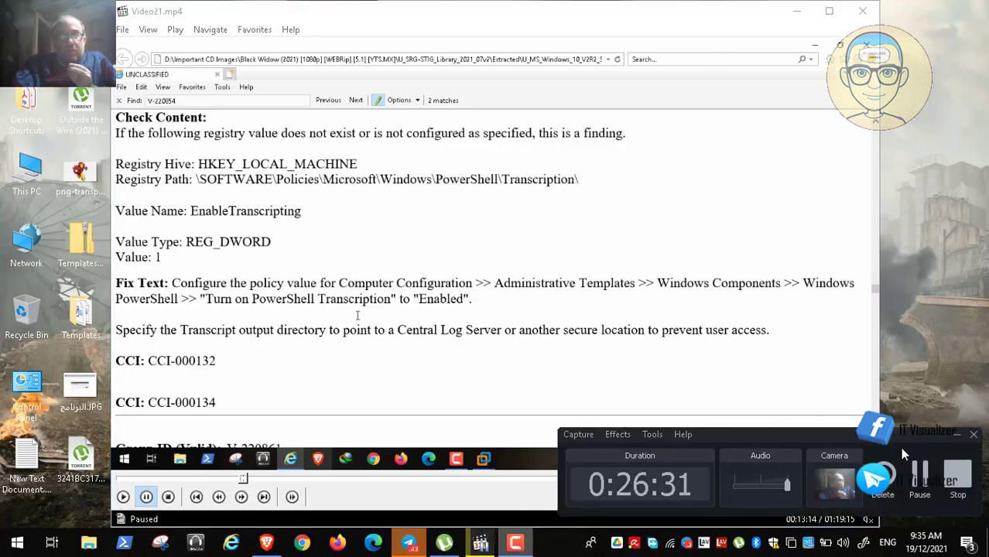
{"action": "left_click", "coordinate": [919, 476]}
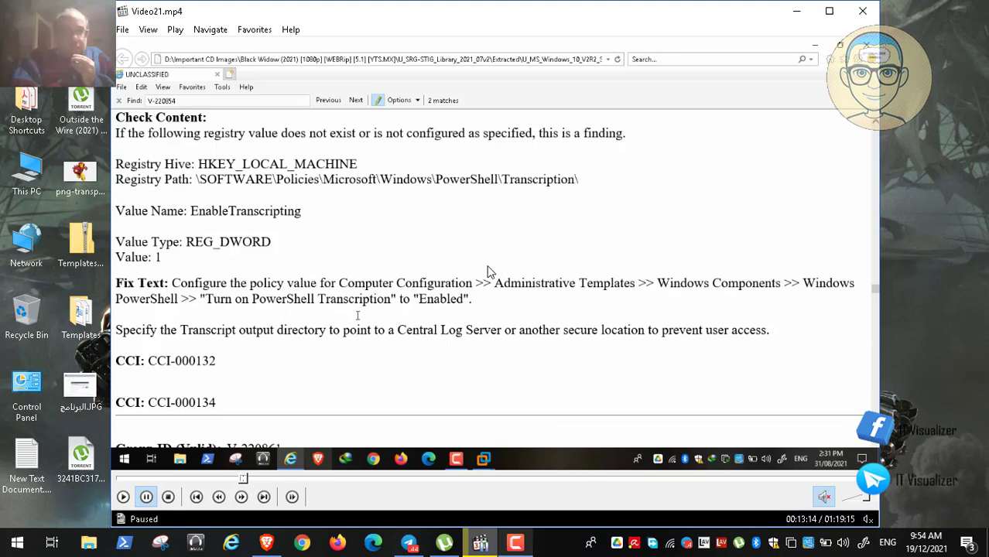
{"action": "double_click", "coordinate": [456, 280]}
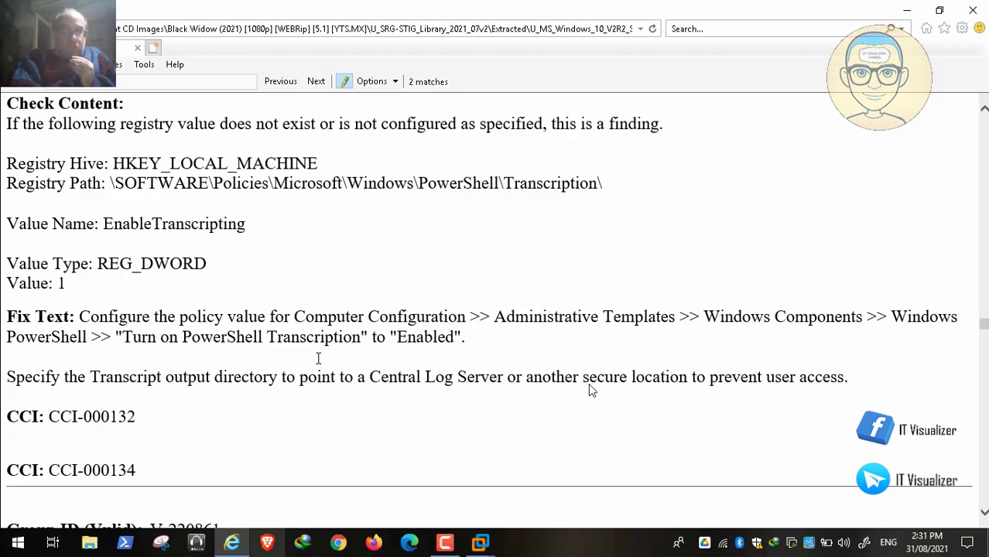
{"action": "key", "text": "space"}
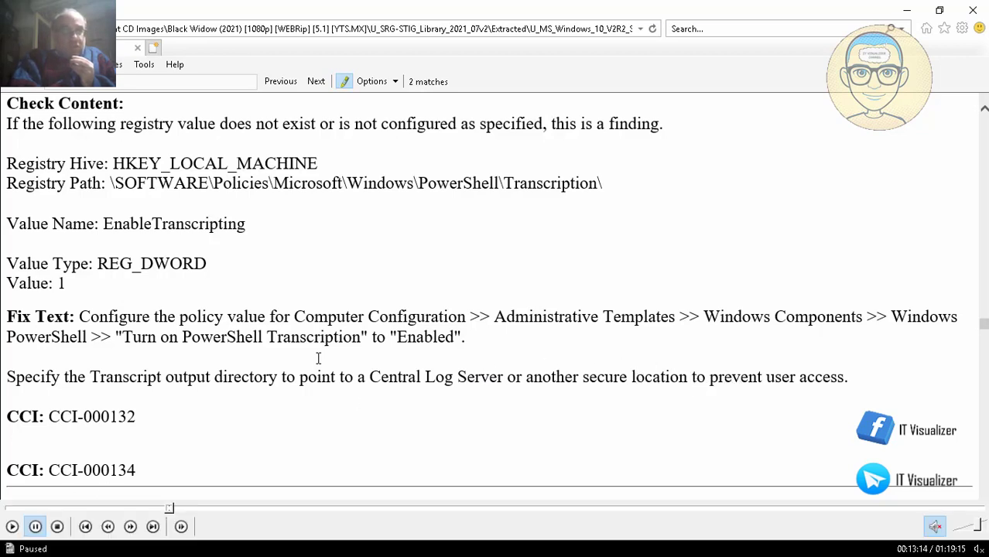
{"action": "left_click", "coordinate": [14, 527]}
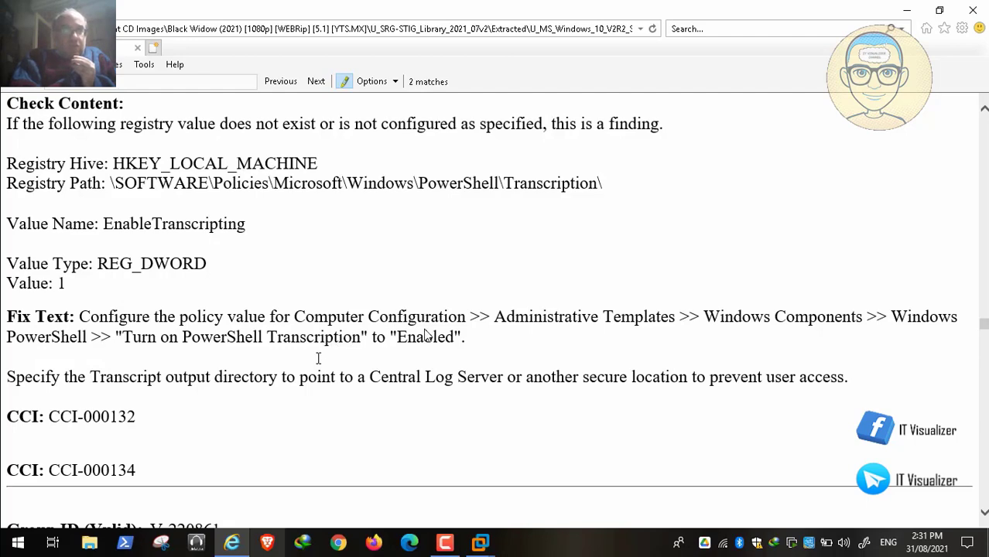
- Discard the script block logging dialog on the PAW machine, try Enabled in Turn on PowerShell Transcription, and close it without saving
{"action": "left_click", "coordinate": [480, 541]}
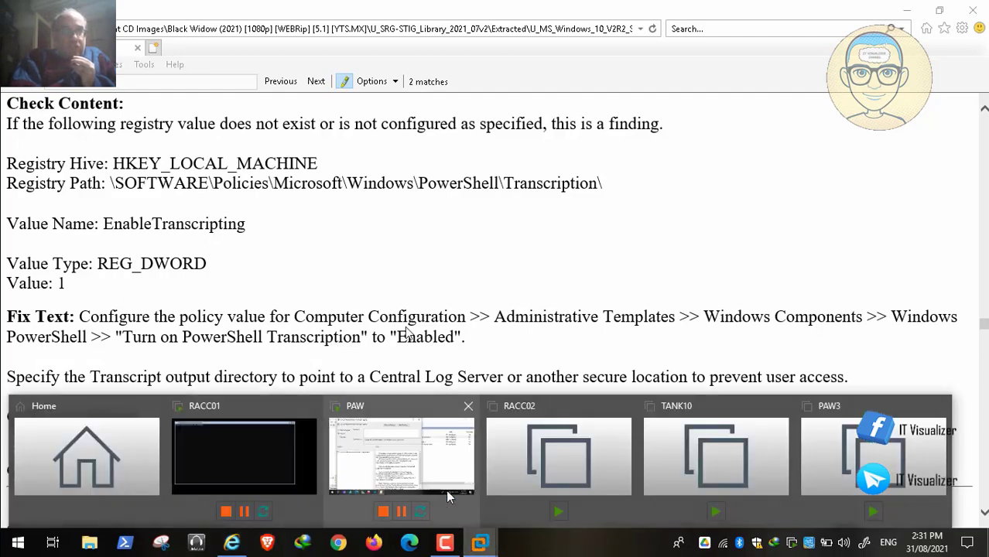
{"action": "left_click", "coordinate": [421, 472]}
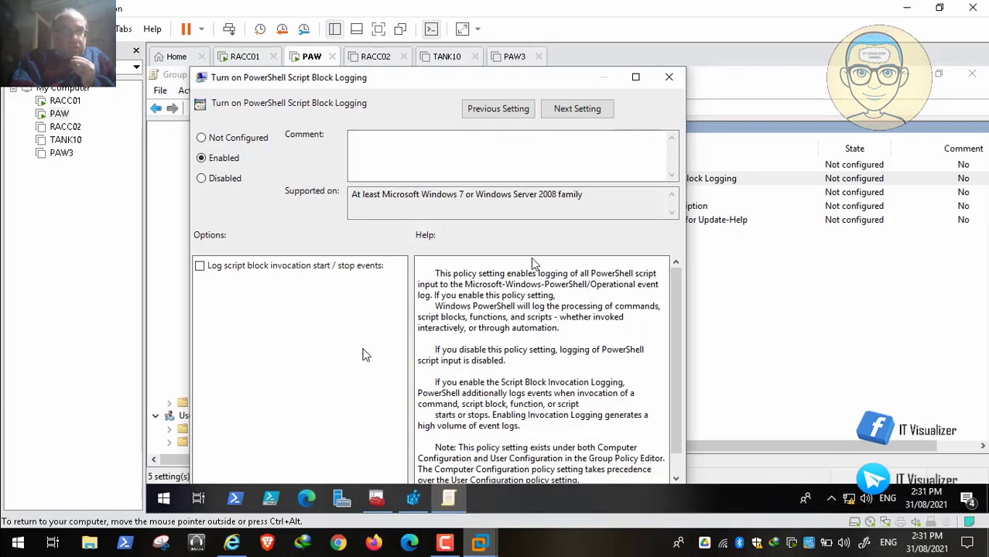
{"action": "left_click", "coordinate": [668, 77]}
{"action": "double_click", "coordinate": [659, 205]}
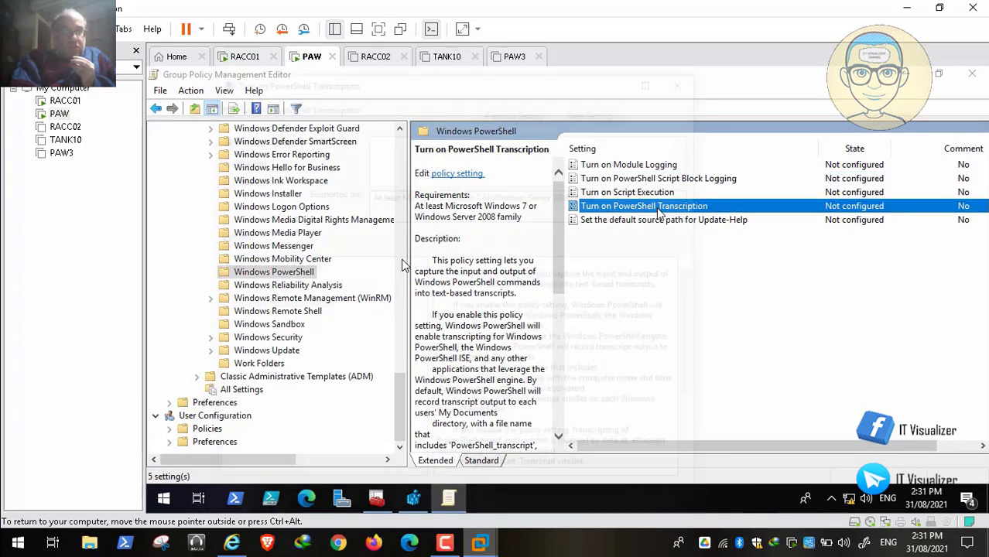
{"action": "left_click", "coordinate": [242, 158]}
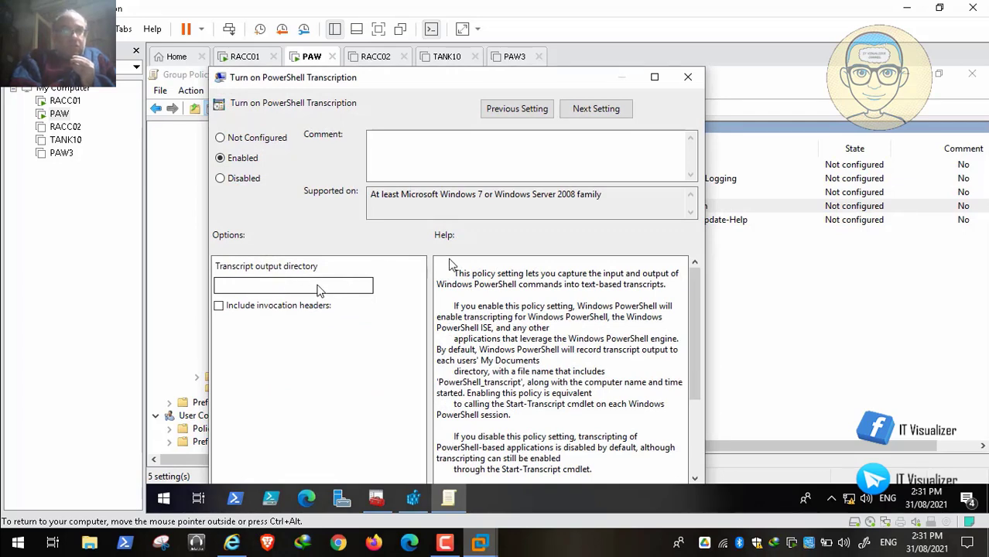
{"action": "left_click", "coordinate": [687, 81]}
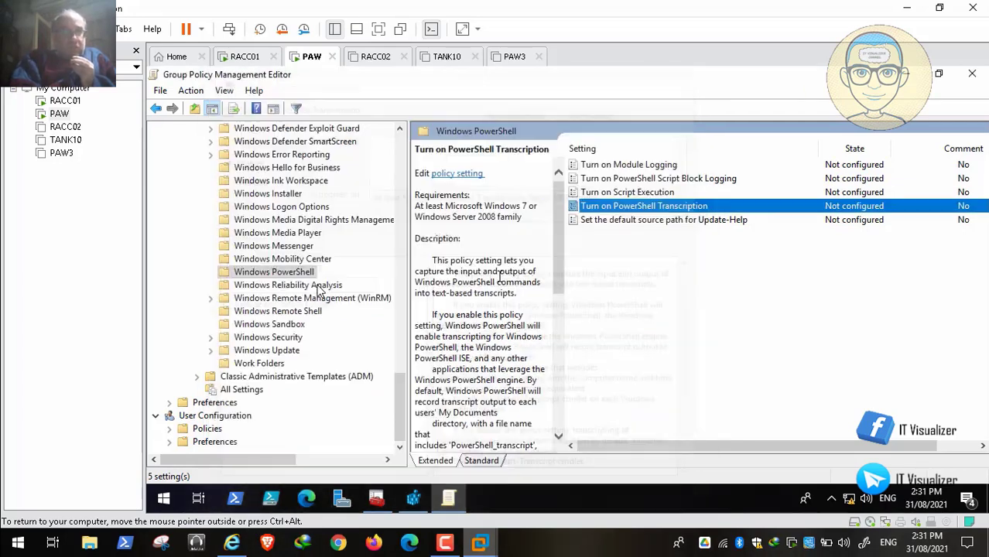
- Read the guide's rule WN10-CC-000328 on disabling the Windows Explorer Preview pane
{"action": "left_click", "coordinate": [232, 542]}
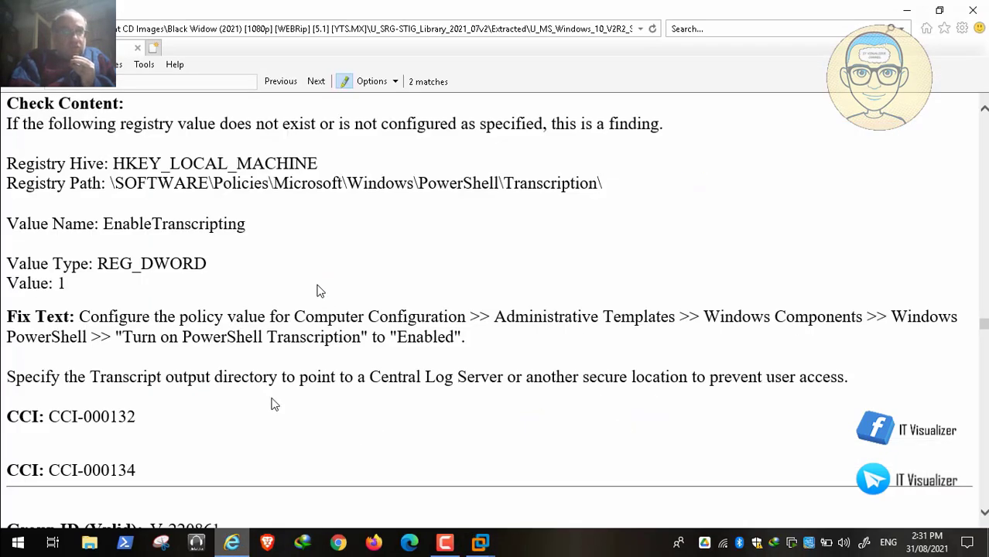
{"action": "scroll", "coordinate": [280, 357], "scroll_direction": "down", "scroll_amount": 5}
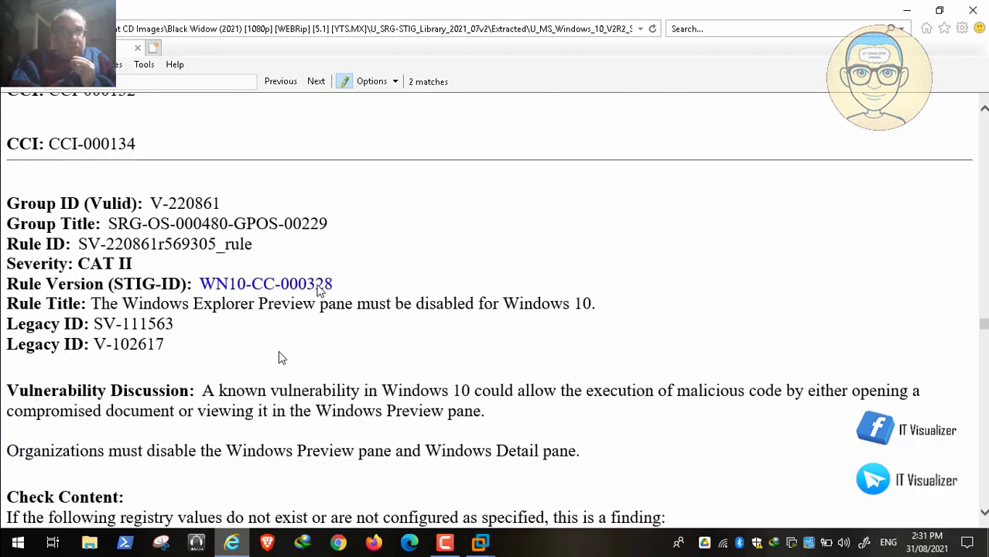
{"action": "scroll", "coordinate": [280, 358], "scroll_direction": "down", "scroll_amount": 1}
- Pause and minimize the video playback, and open the ansible-demos-exercise folder on Data (D:) in File Explorer
{"action": "mouse_move", "coordinate": [34, 532]}
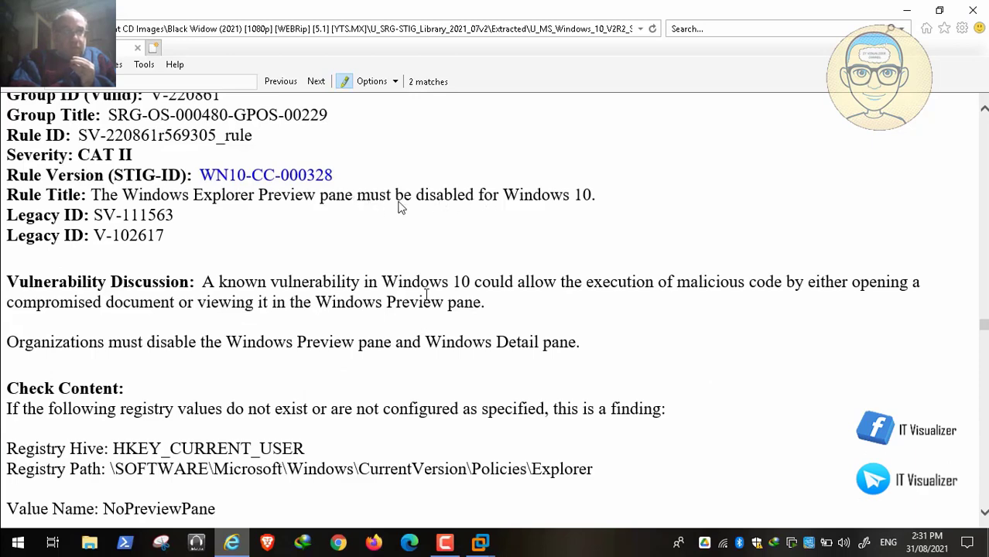
{"action": "double_click", "coordinate": [400, 207]}
{"action": "left_click", "coordinate": [796, 10]}
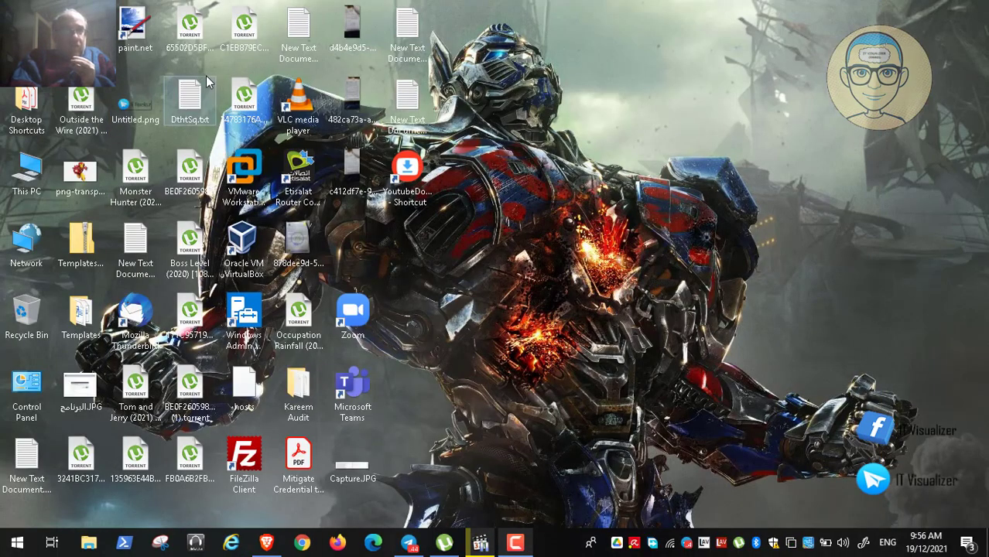
{"action": "double_click", "coordinate": [26, 184]}
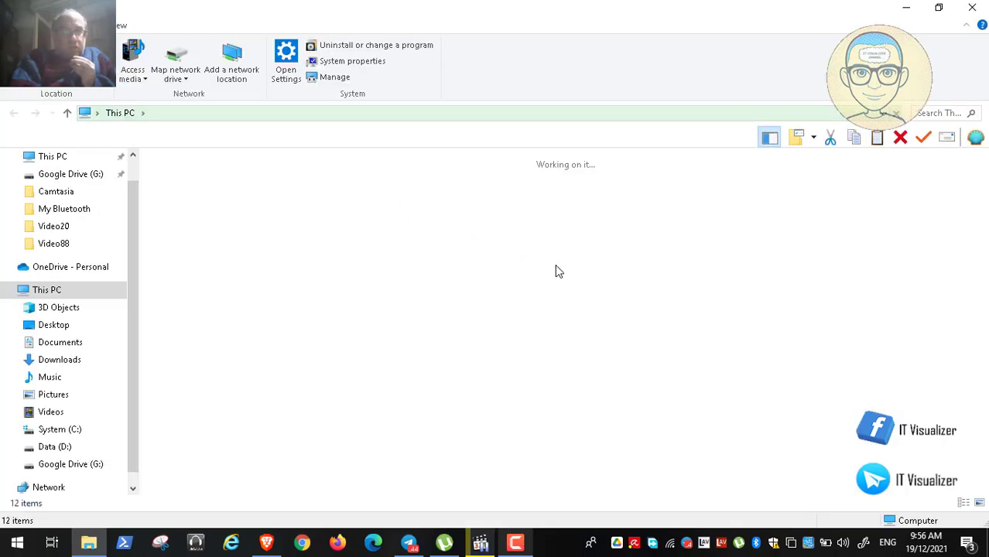
{"action": "double_click", "coordinate": [600, 311]}
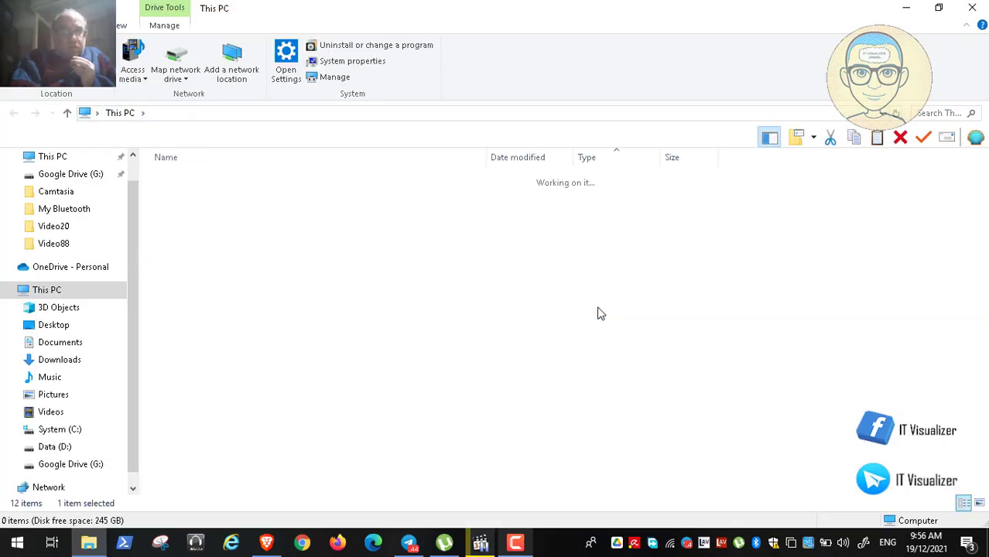
{"action": "left_click", "coordinate": [234, 271]}
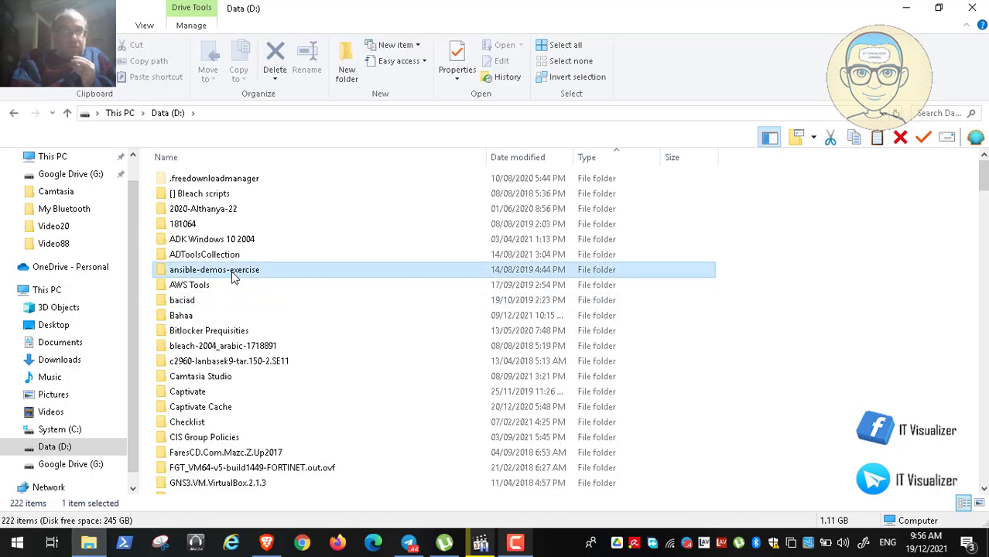
{"action": "double_click", "coordinate": [234, 271]}
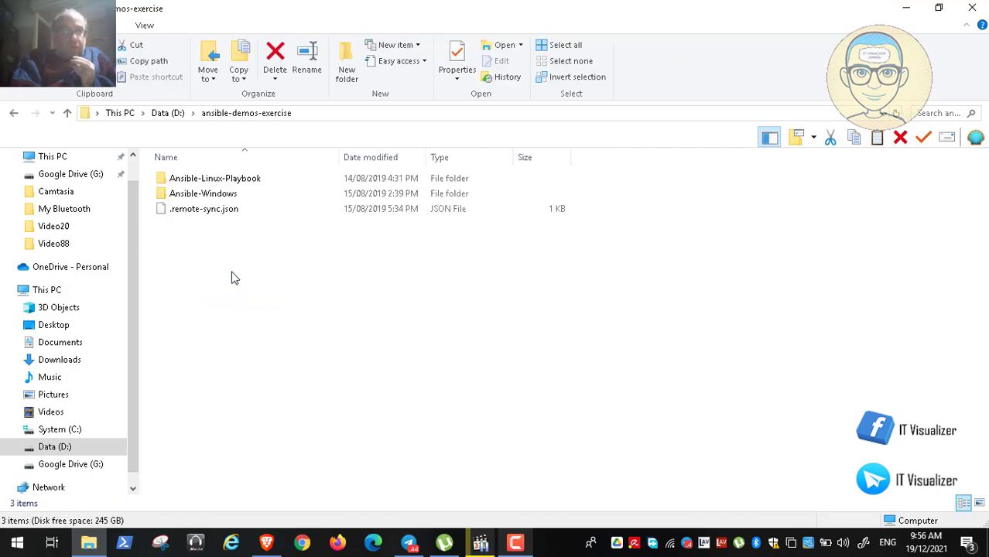
- Demonstrate the File Explorer preview pane with .remote-sync.json, close the window and resume the guide's playback in full screen
{"action": "left_click", "coordinate": [144, 27]}
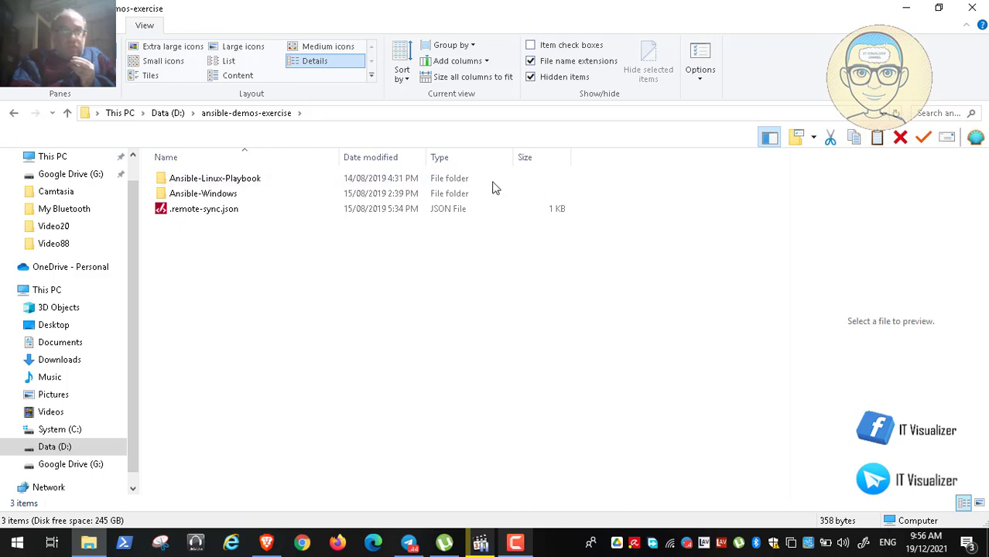
{"action": "left_click", "coordinate": [229, 220]}
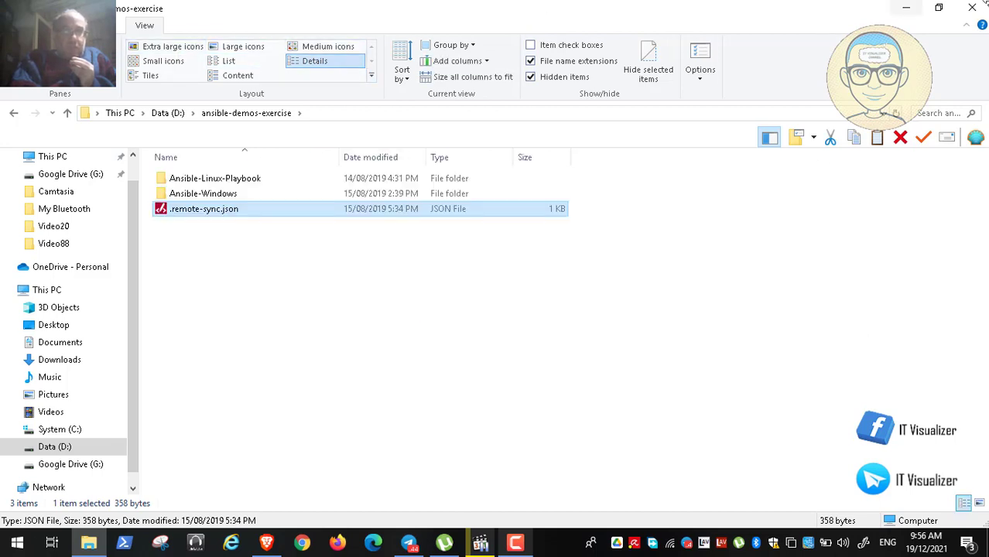
{"action": "left_click", "coordinate": [972, 8]}
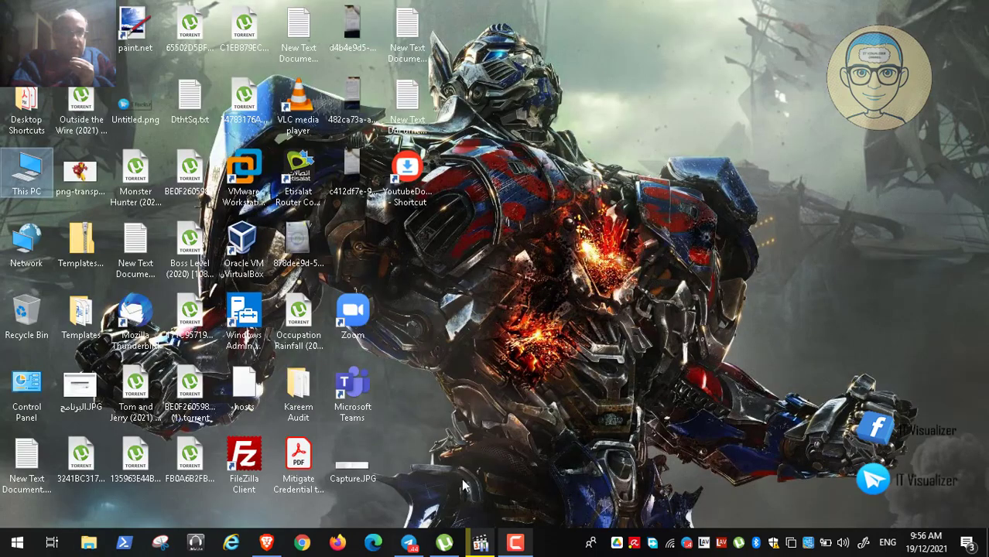
{"action": "left_click", "coordinate": [480, 543]}
{"action": "double_click", "coordinate": [414, 415]}
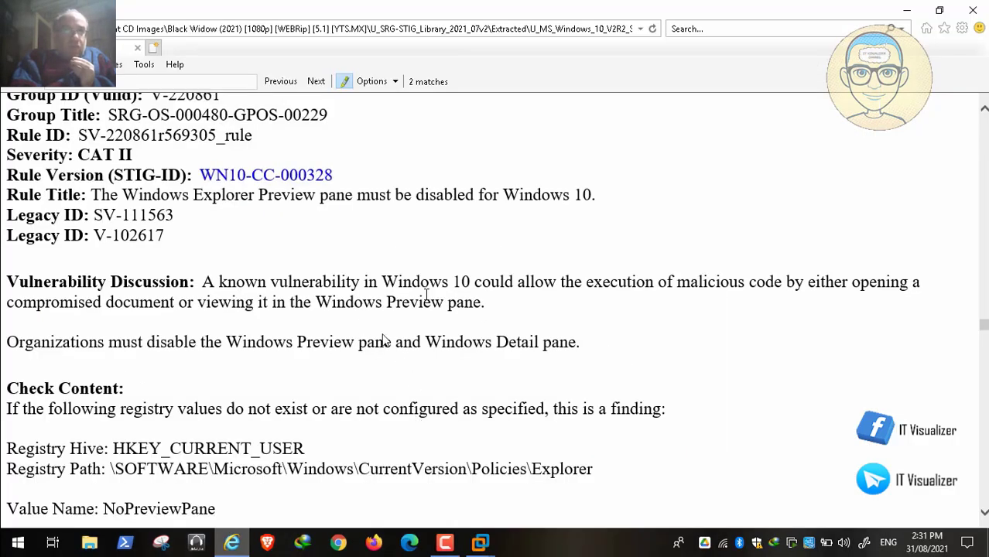
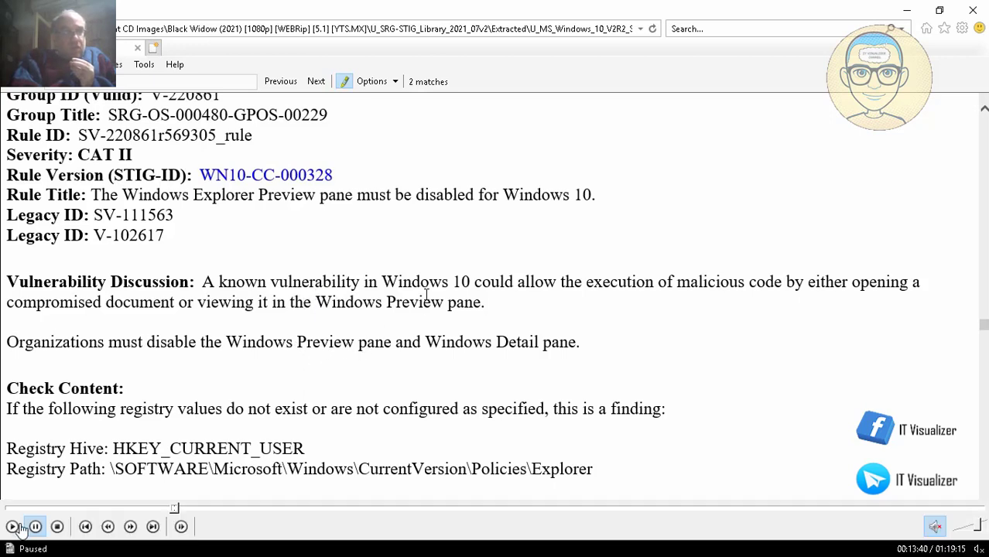
- Resume the video briefly, pause it outside full screen, and open the ADK Windows 10 2004 folder on Data (D:)
{"action": "left_click", "coordinate": [14, 527]}
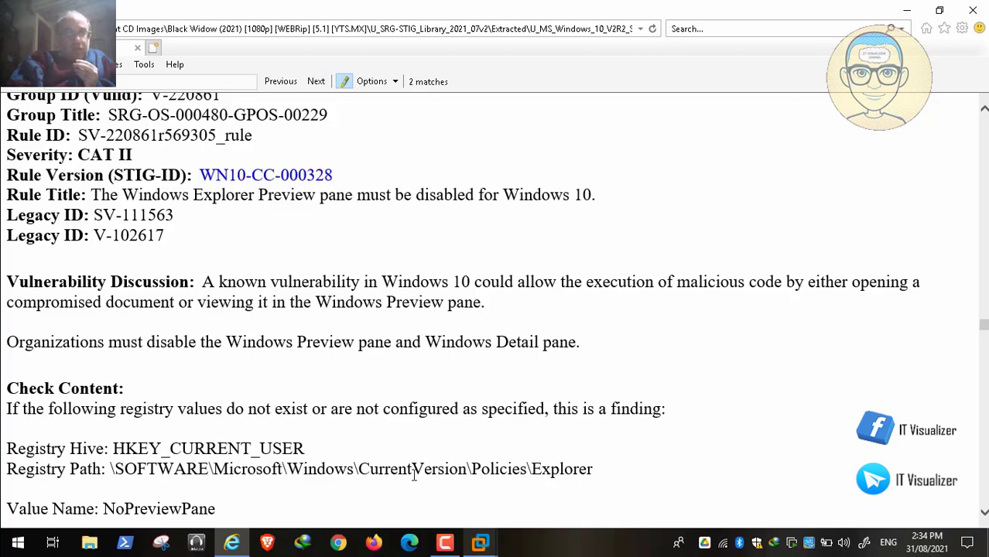
{"action": "key", "text": "Escape"}
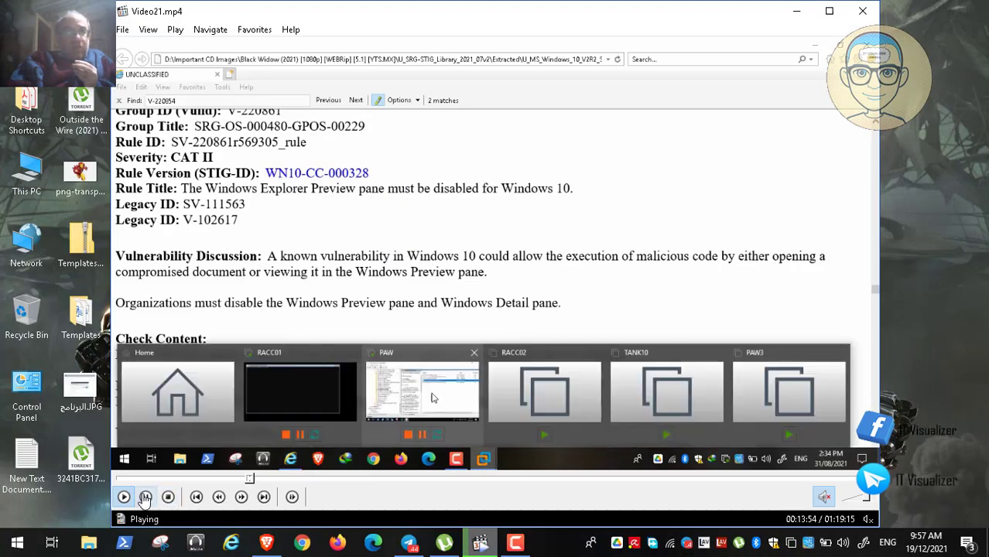
{"action": "left_click", "coordinate": [144, 497]}
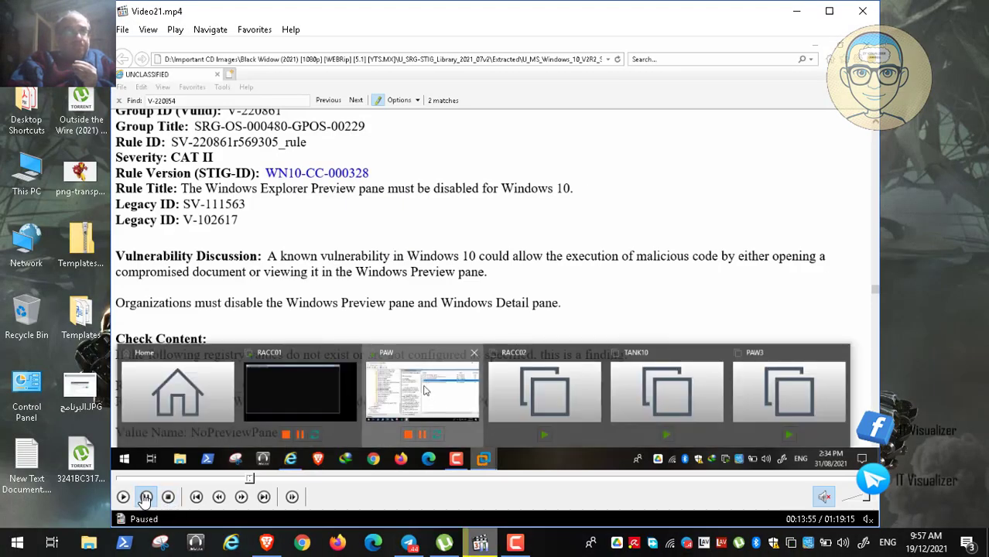
{"action": "double_click", "coordinate": [29, 178]}
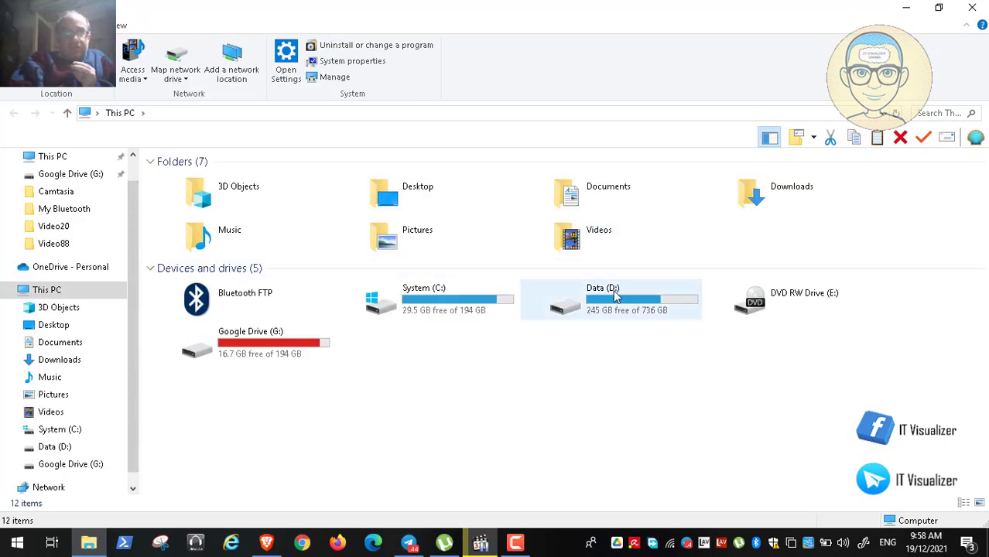
{"action": "double_click", "coordinate": [615, 296]}
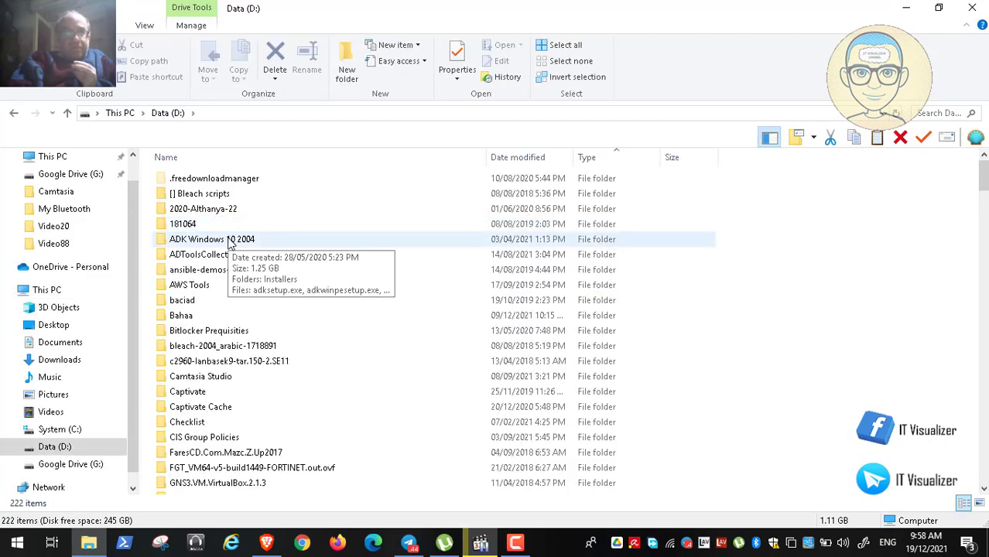
{"action": "double_click", "coordinate": [228, 241]}
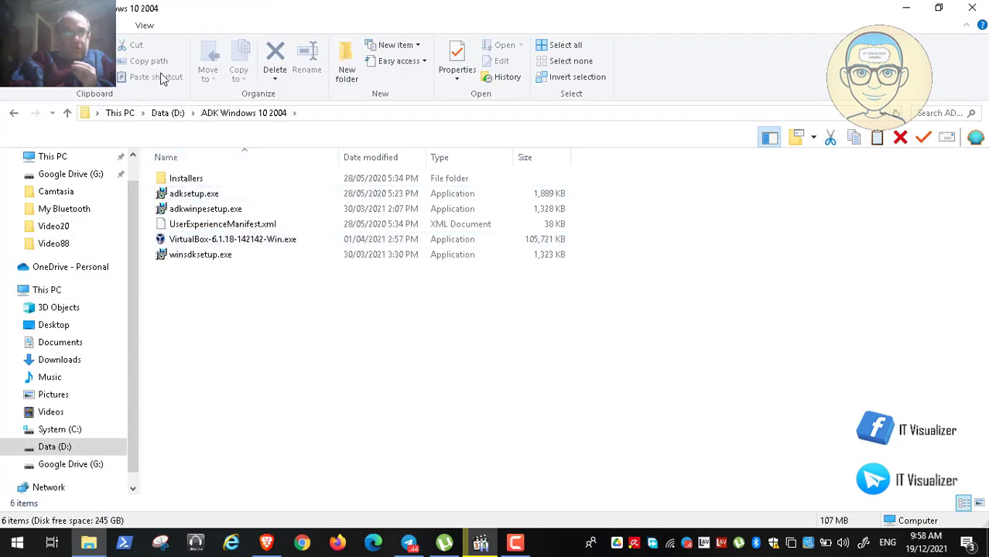
- Demonstrate File Explorer's details pane with adksetup.exe and UserExperienceManifest.xml, close the window and resume the video in full screen
{"action": "left_click", "coordinate": [153, 27]}
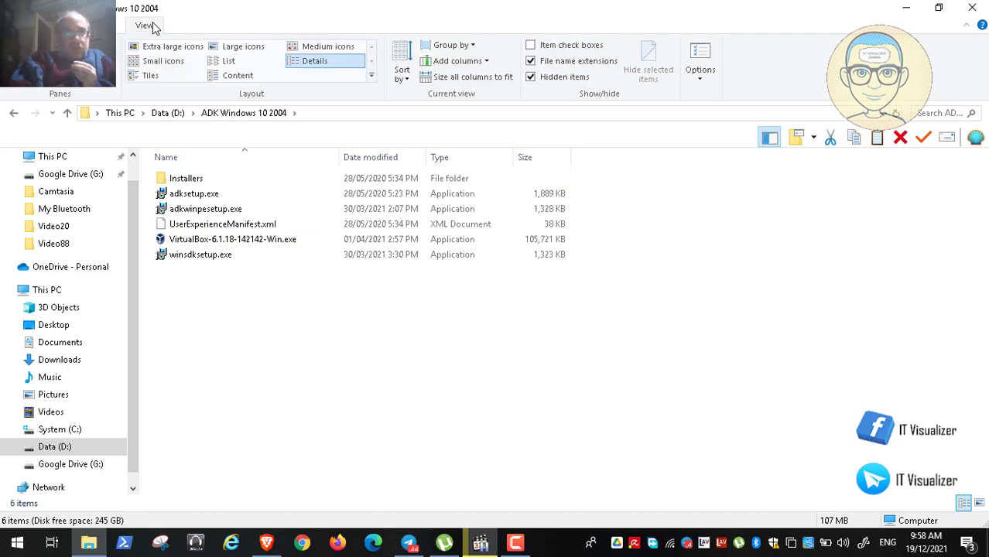
{"action": "key", "text": "alt+shift+p"}
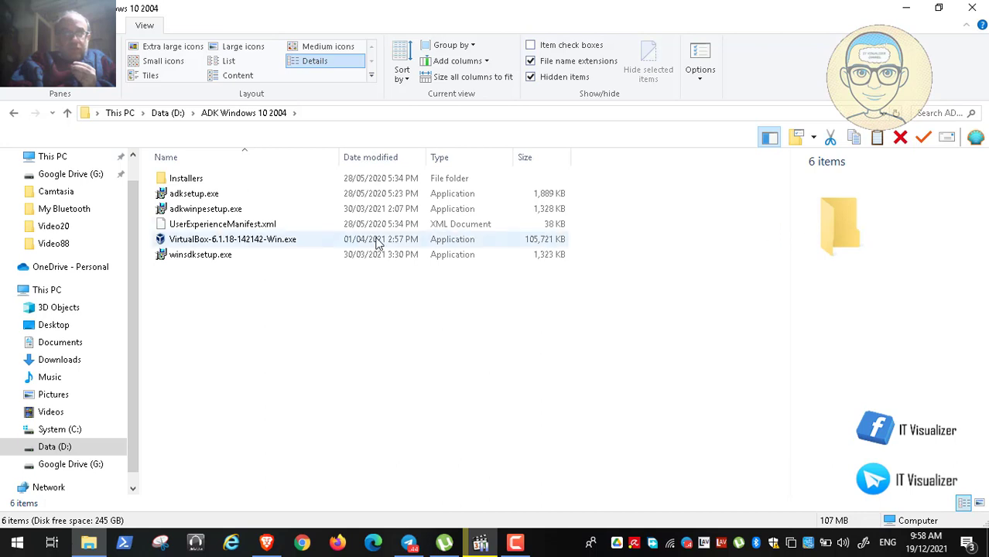
{"action": "left_click", "coordinate": [207, 196]}
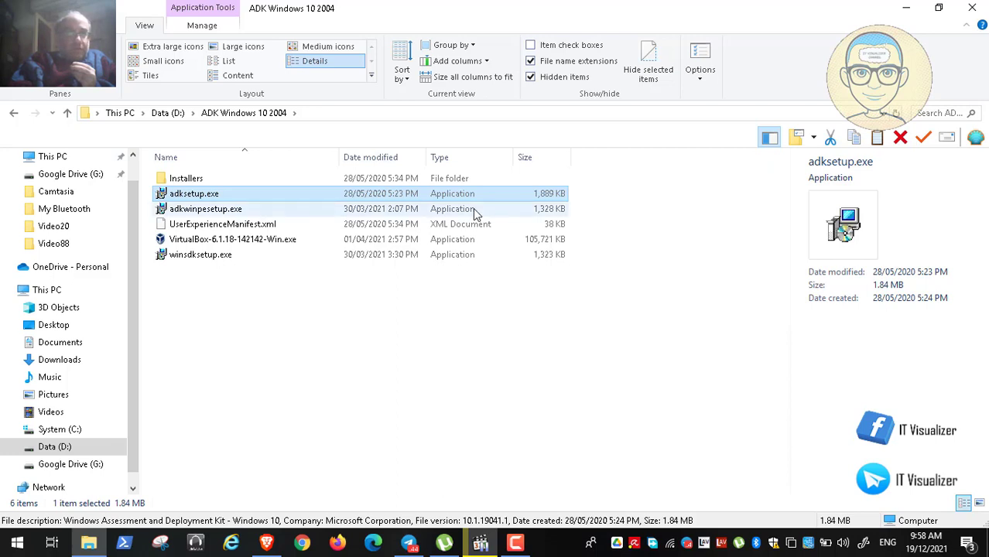
{"action": "left_click", "coordinate": [247, 228]}
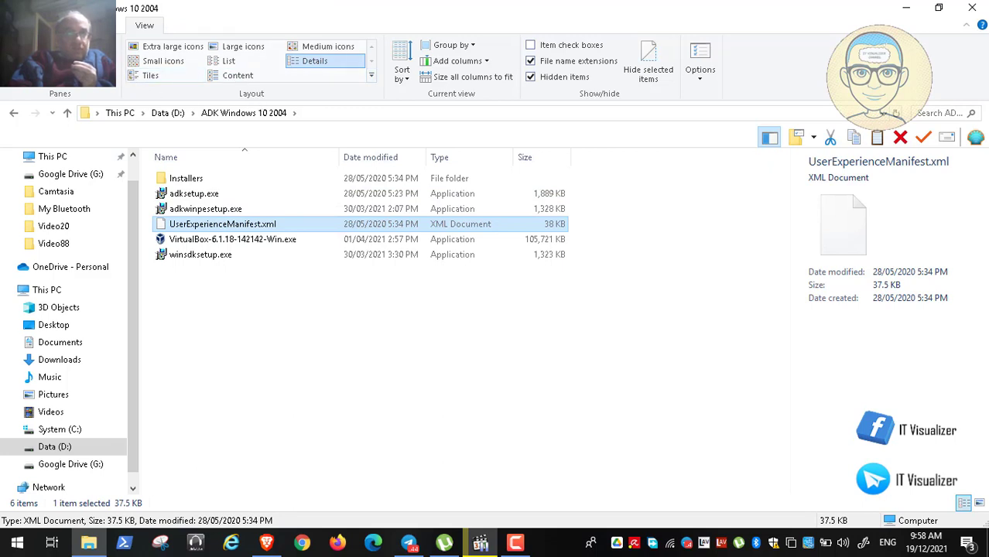
{"action": "left_click", "coordinate": [976, 10]}
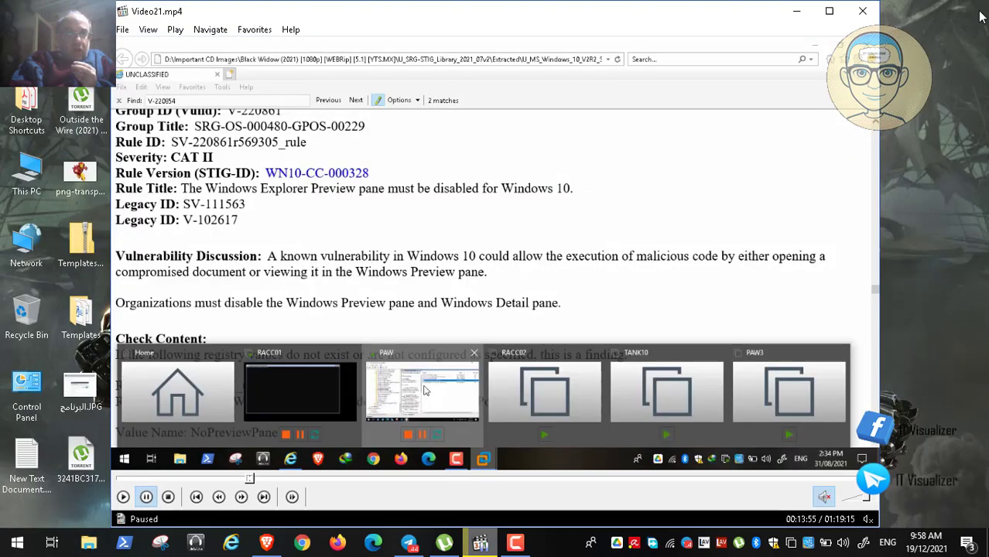
{"action": "double_click", "coordinate": [464, 265]}
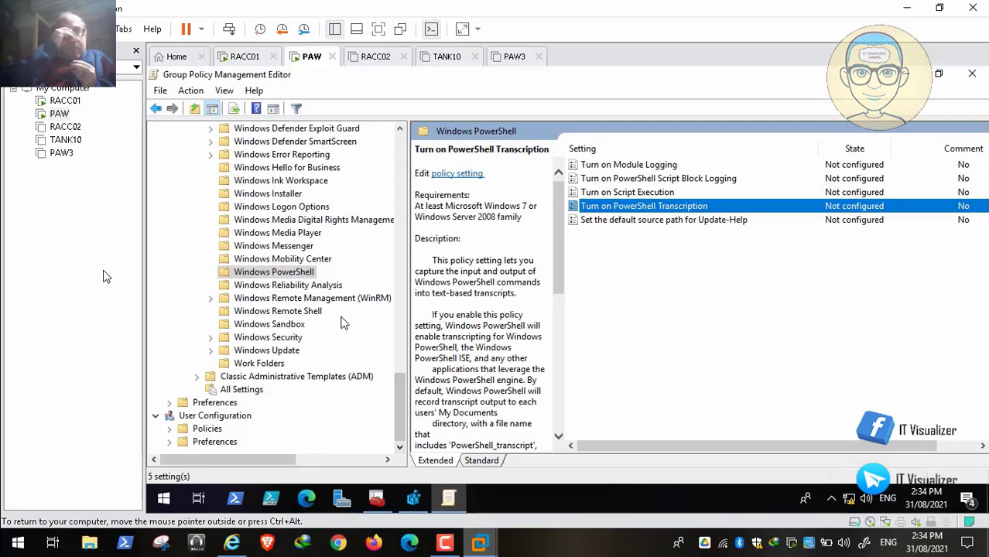
- Switch to Registry Editor on the PAW machine, collapse the expanded Policies branch and reopen HKEY_LOCAL_MACHINE\SOFTWARE at its top level
{"action": "left_click", "coordinate": [418, 499]}
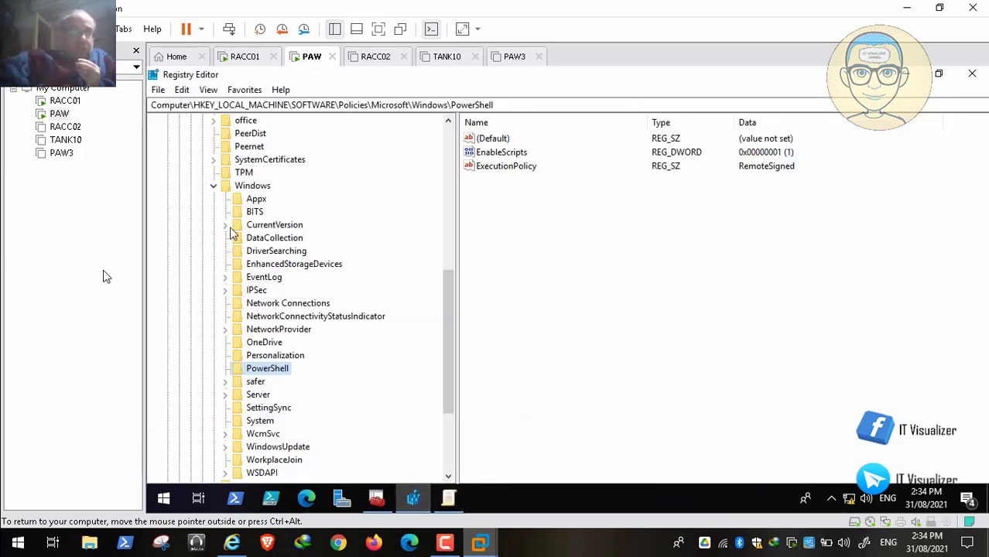
{"action": "left_click", "coordinate": [214, 187]}
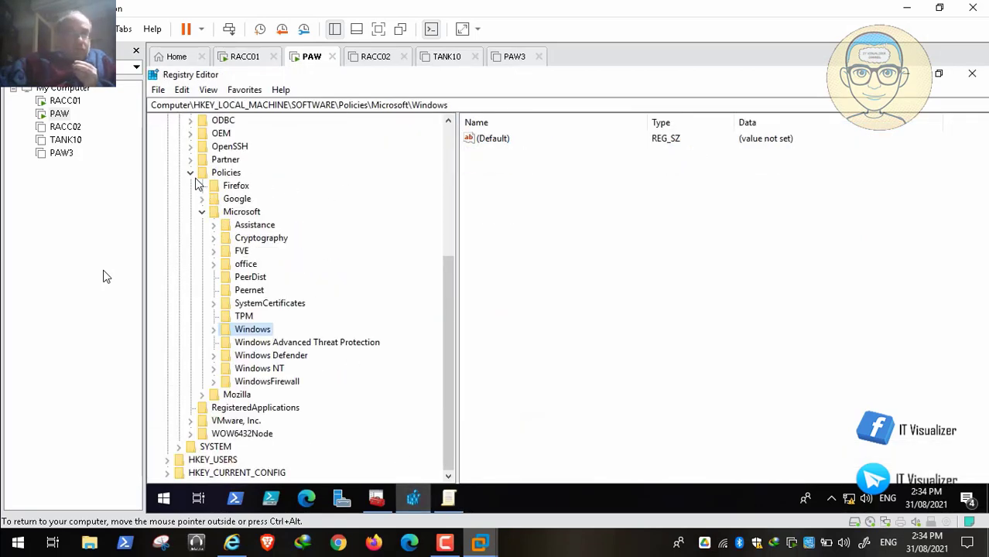
{"action": "left_click", "coordinate": [197, 183]}
{"action": "left_click", "coordinate": [178, 238]}
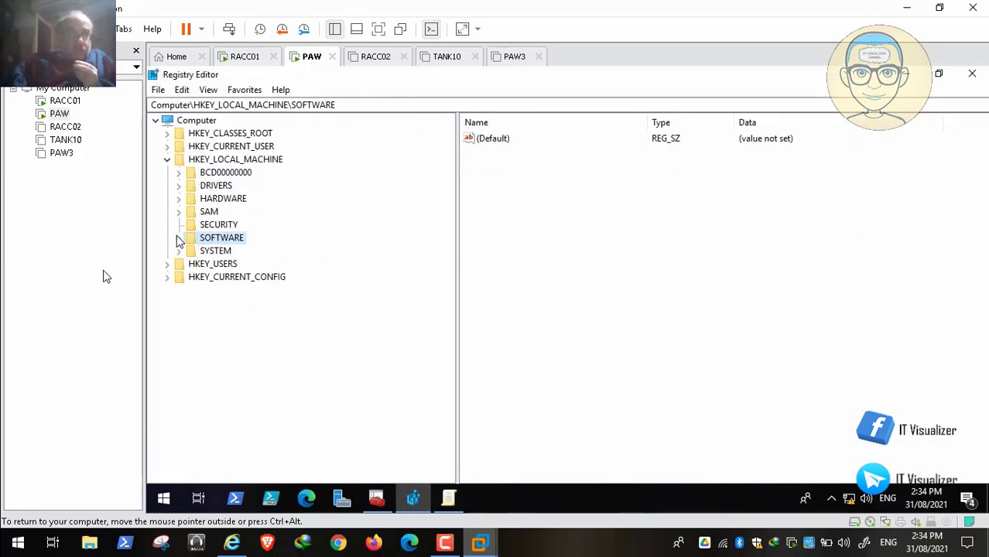
{"action": "left_click", "coordinate": [179, 238]}
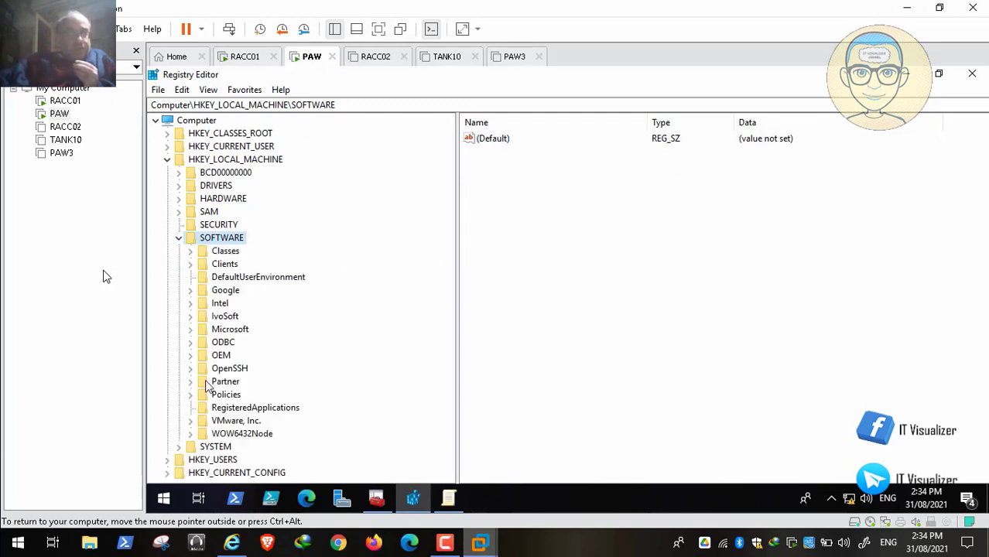
- Expand the Microsoft key under HKEY_LOCAL_MACHINE\SOFTWARE and open its Windows\CurrentVersion branch
{"action": "left_click", "coordinate": [191, 330]}
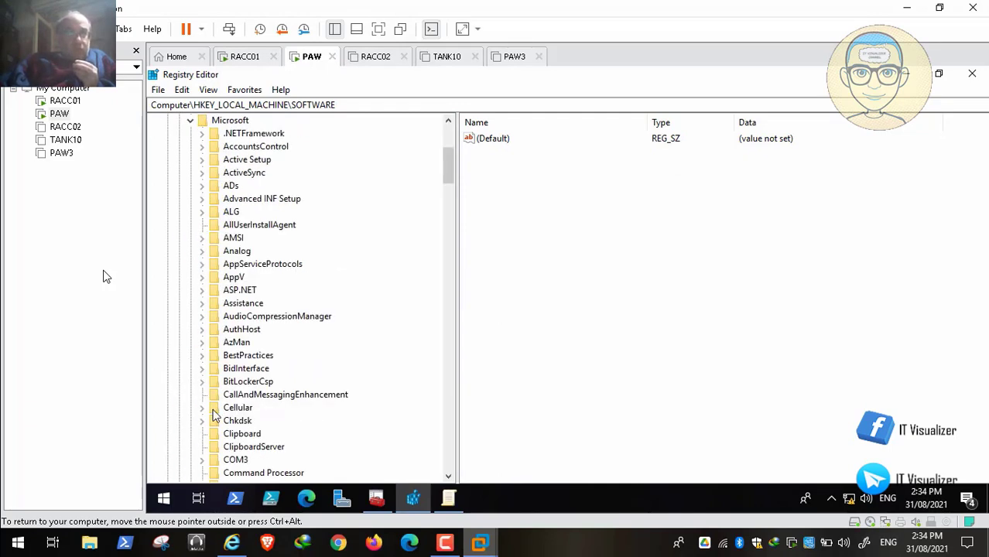
{"action": "left_click", "coordinate": [452, 419]}
{"action": "left_click", "coordinate": [452, 419]}
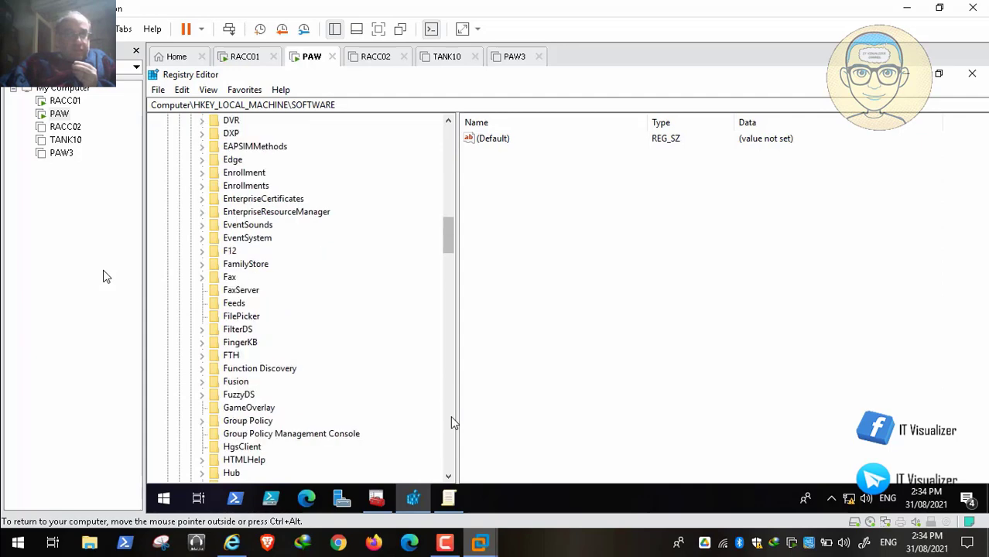
{"action": "left_click", "coordinate": [451, 418]}
{"action": "left_click", "coordinate": [451, 417]}
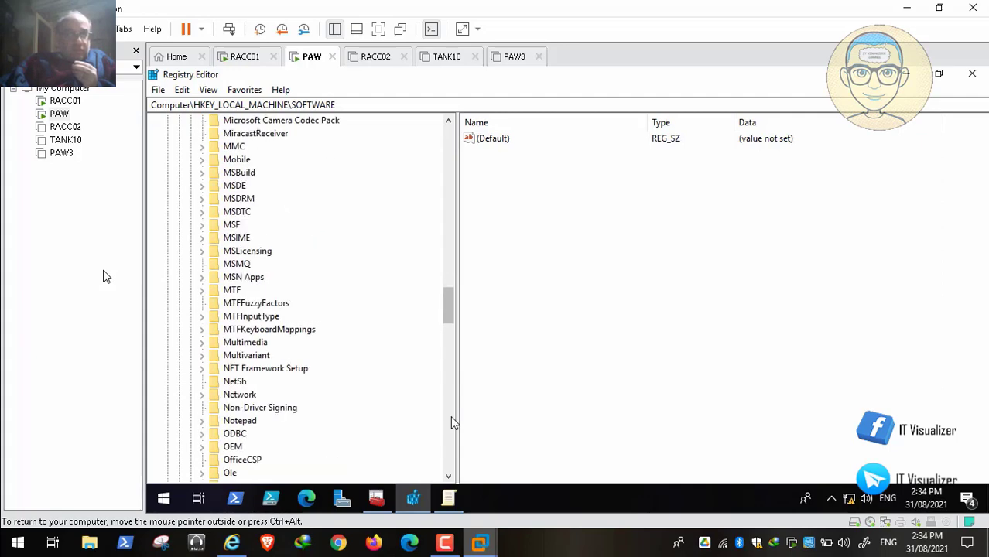
{"action": "left_click", "coordinate": [451, 417]}
{"action": "left_click", "coordinate": [452, 417]}
{"action": "left_click", "coordinate": [453, 450]}
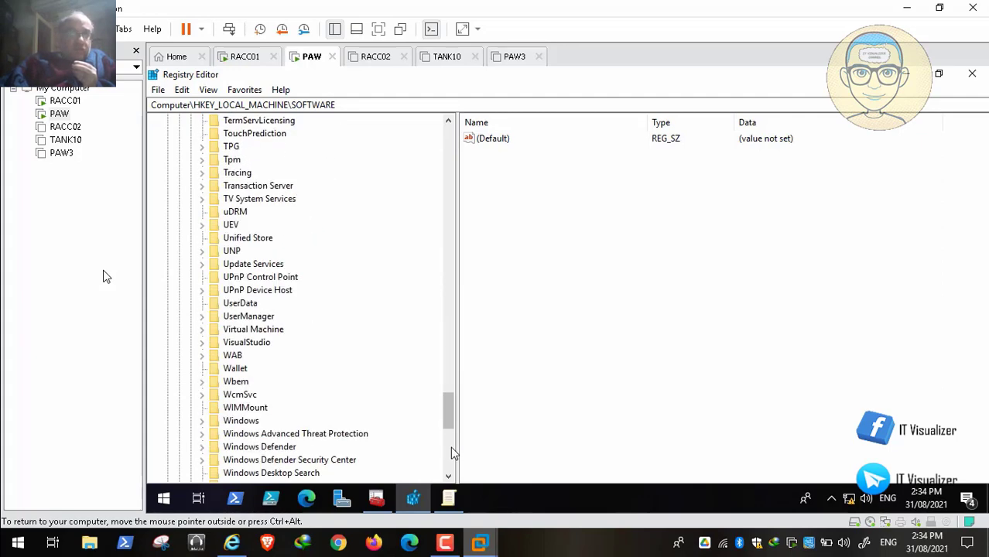
{"action": "left_click", "coordinate": [203, 421]}
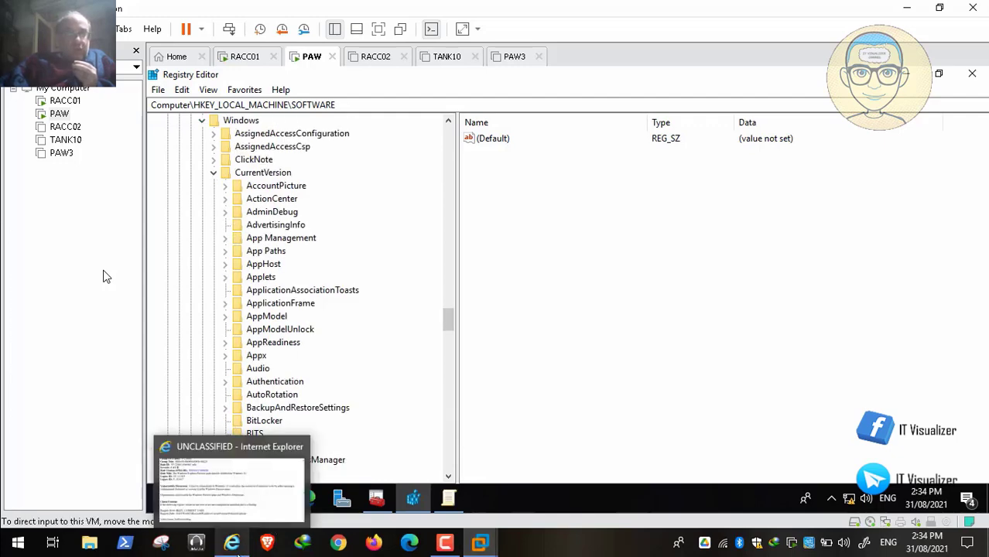
- Compare the registry path in the guide's rule WN10-CC-000328 with the Windows key in Registry Editor
{"action": "left_click", "coordinate": [232, 543]}
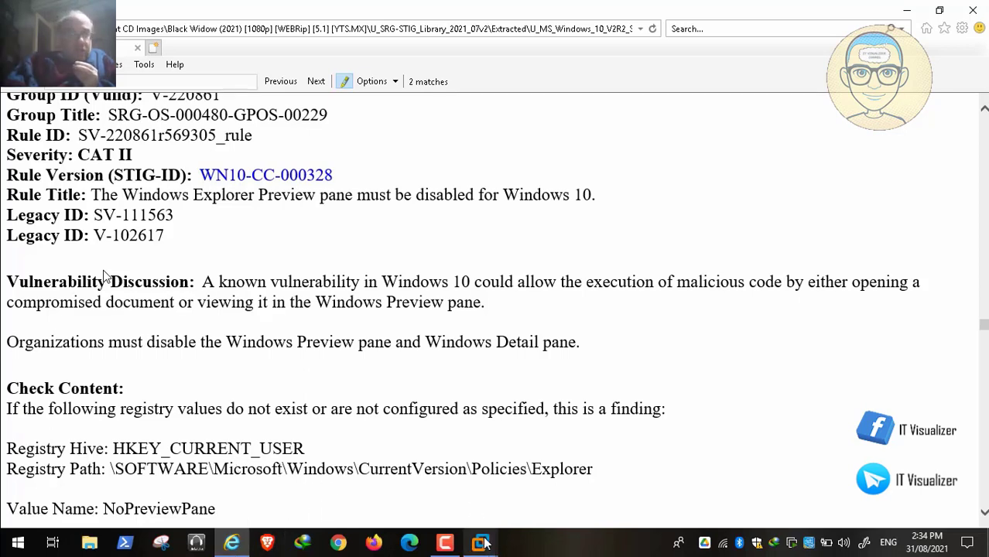
{"action": "mouse_move", "coordinate": [479, 543]}
{"action": "left_click", "coordinate": [403, 456]}
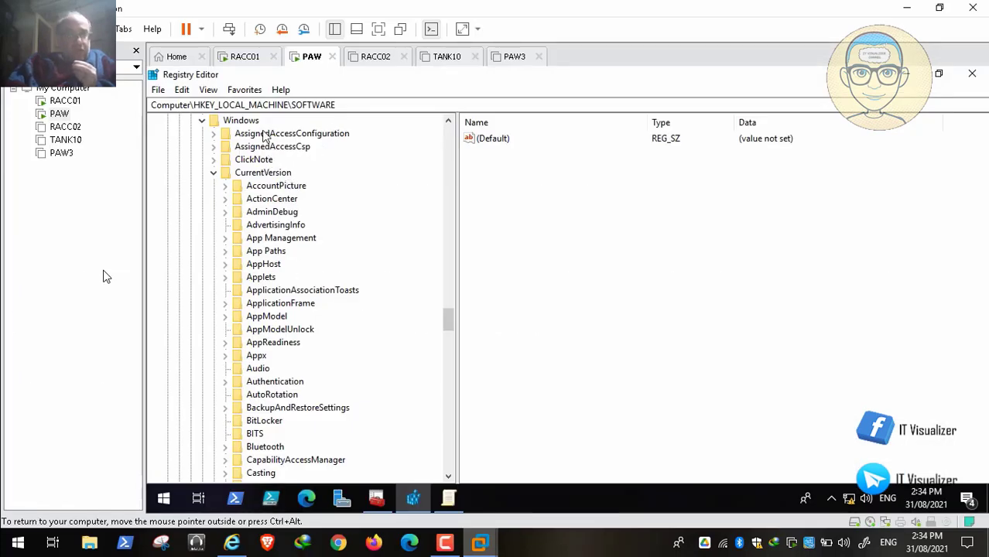
{"action": "left_click", "coordinate": [255, 125]}
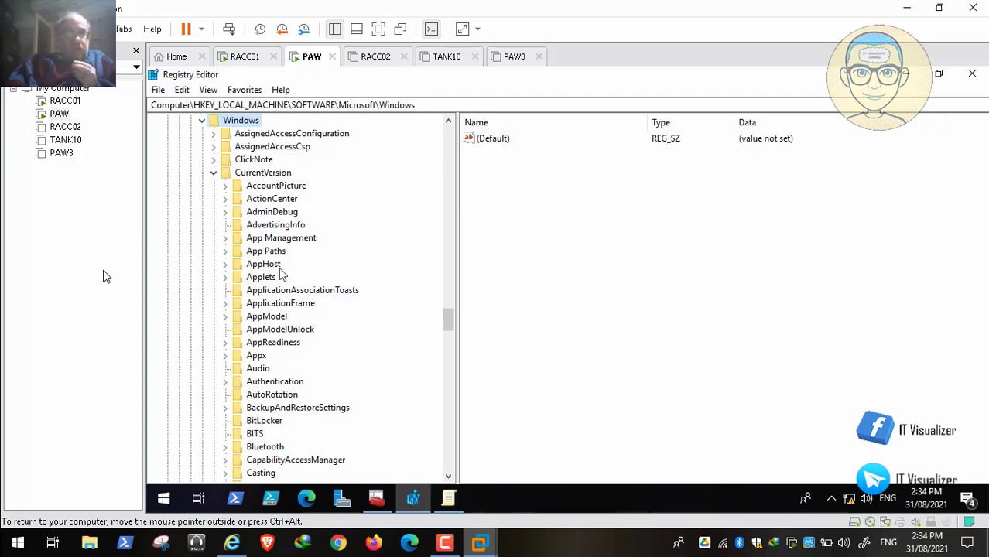
{"action": "left_click", "coordinate": [233, 543]}
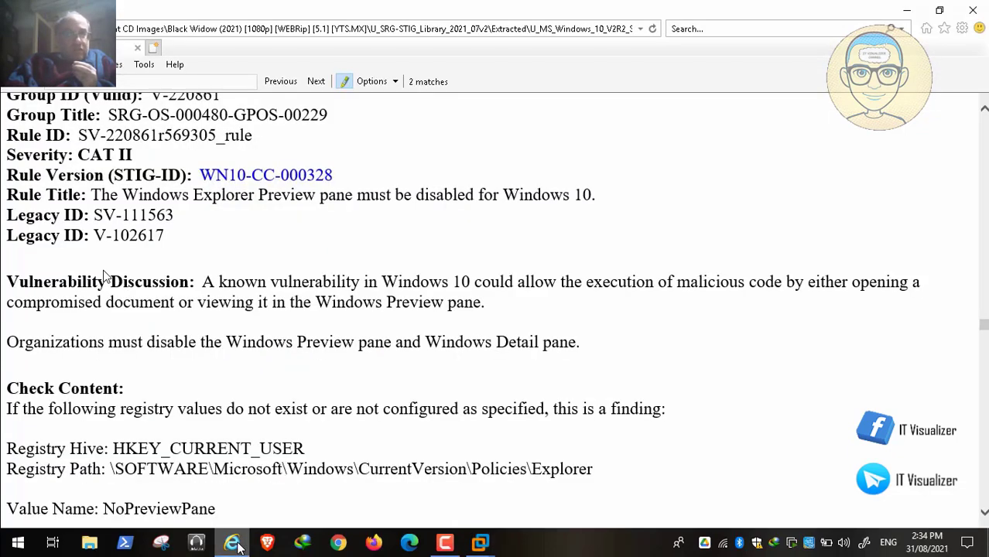
{"action": "left_click", "coordinate": [233, 543]}
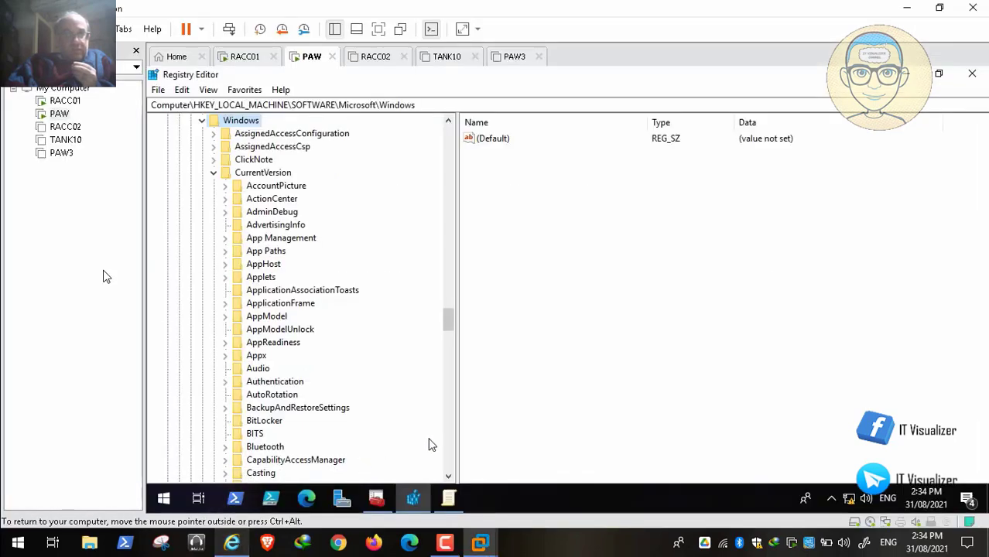
- Expand Policies under CurrentVersion and select its Explorer key to inspect the values
{"action": "left_click", "coordinate": [448, 459]}
{"action": "left_click", "coordinate": [447, 460]}
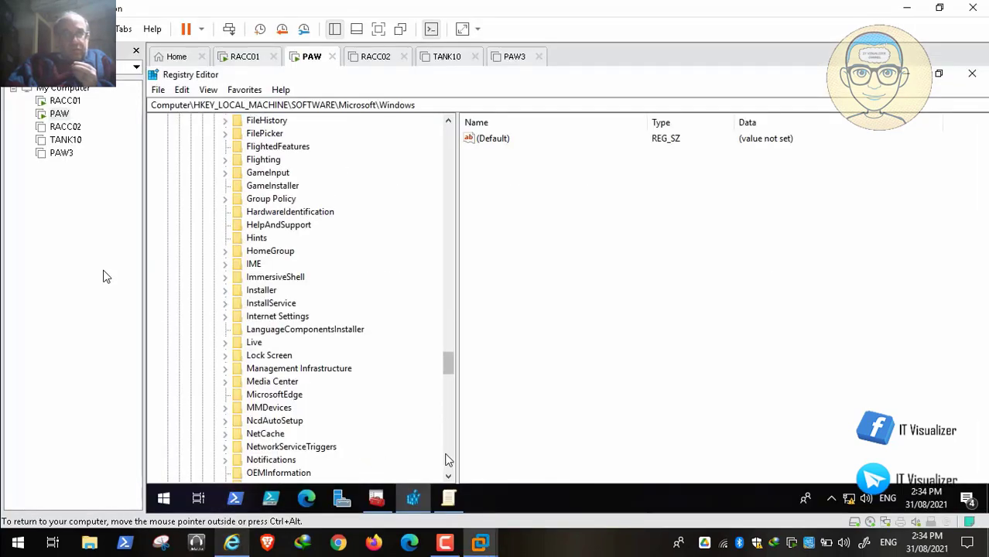
{"action": "left_click", "coordinate": [447, 460]}
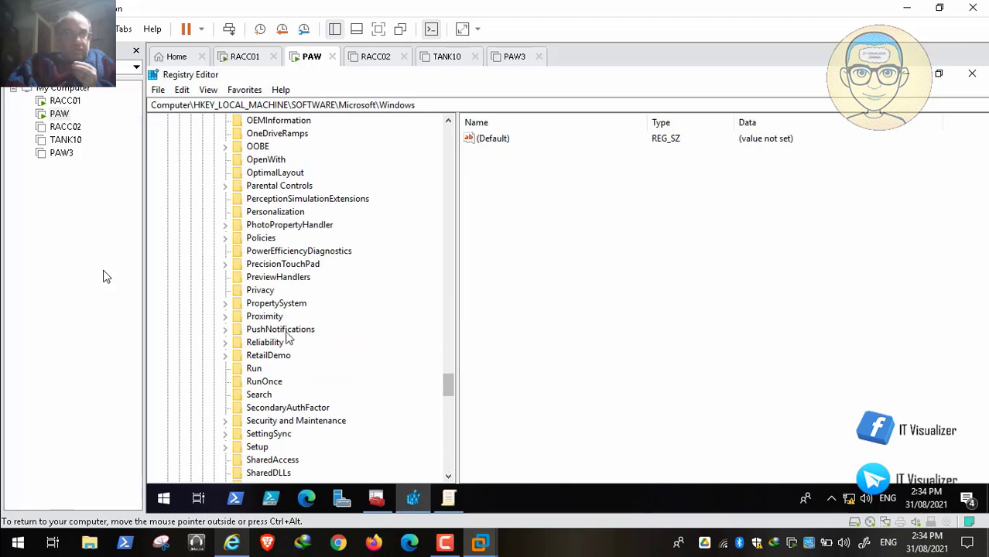
{"action": "left_click", "coordinate": [225, 239]}
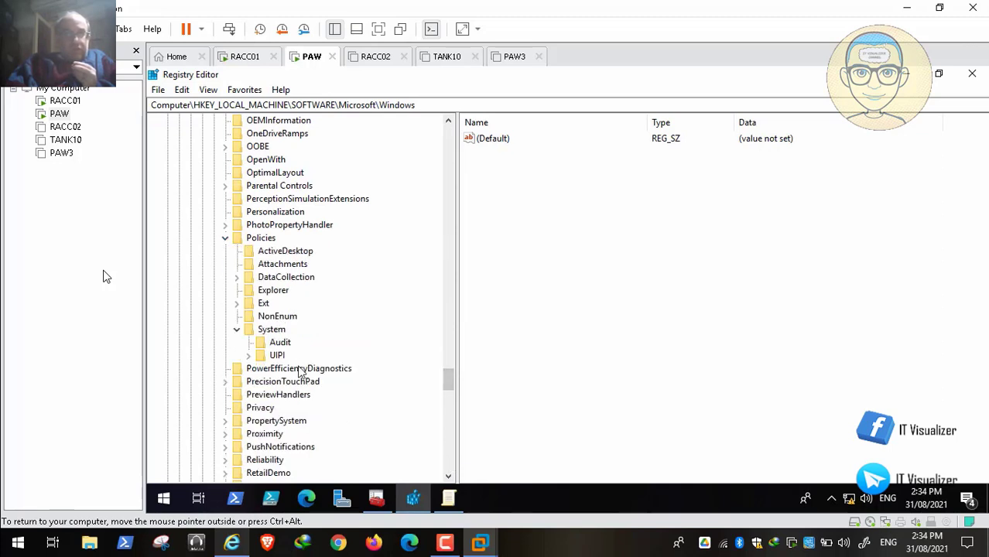
{"action": "left_click", "coordinate": [280, 292]}
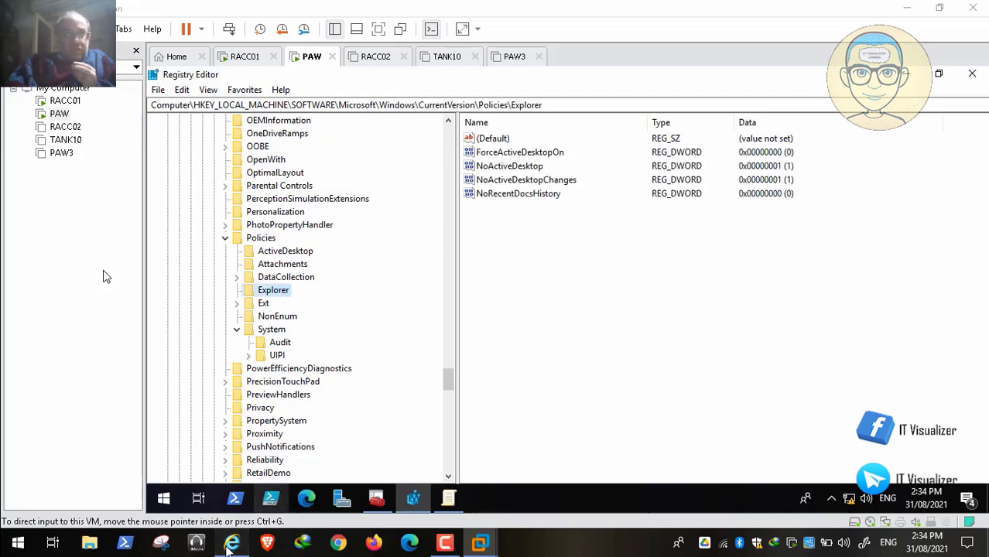
- Read the guide's NoPreviewPane and NoReadingPane requirements and fix text, and return to the Group Policy Management Editor on PAW
{"action": "left_click", "coordinate": [231, 544]}
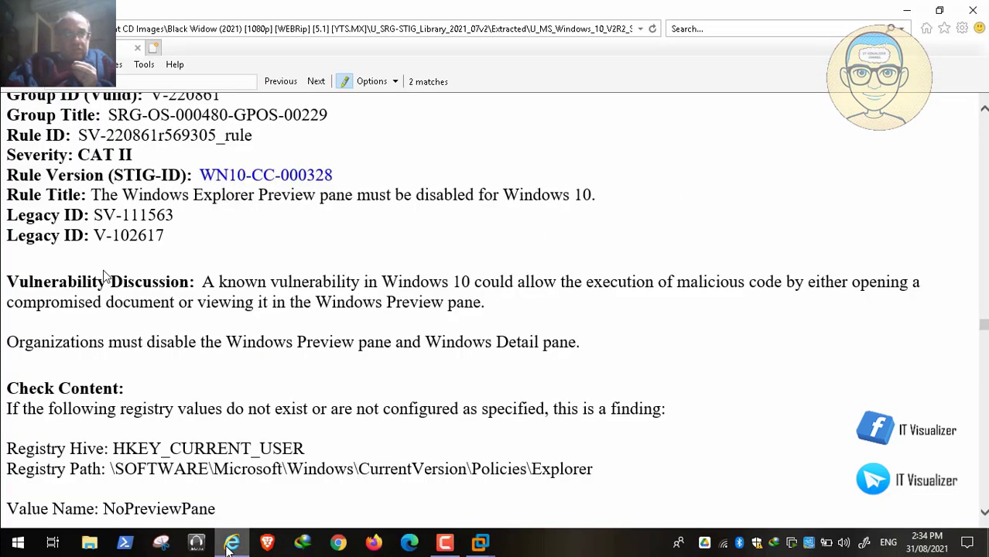
{"action": "scroll", "coordinate": [106, 276], "scroll_direction": "down", "scroll_amount": 4}
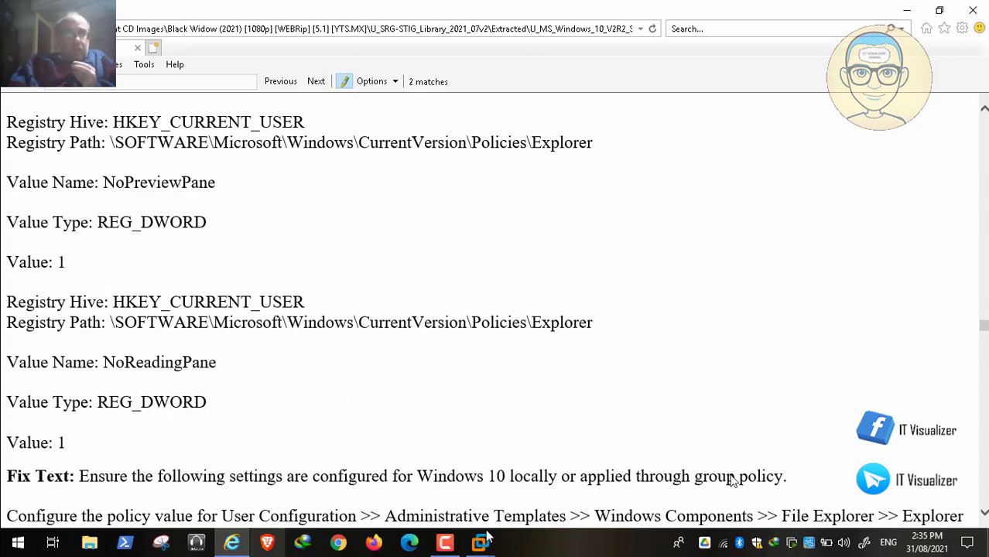
{"action": "mouse_move", "coordinate": [480, 543]}
{"action": "left_click", "coordinate": [414, 455]}
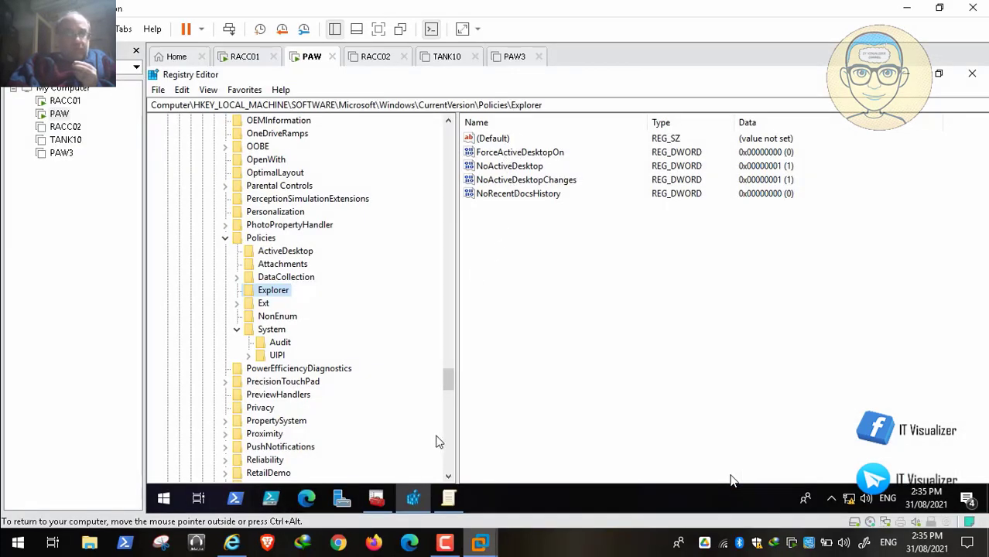
{"action": "left_click", "coordinate": [379, 494]}
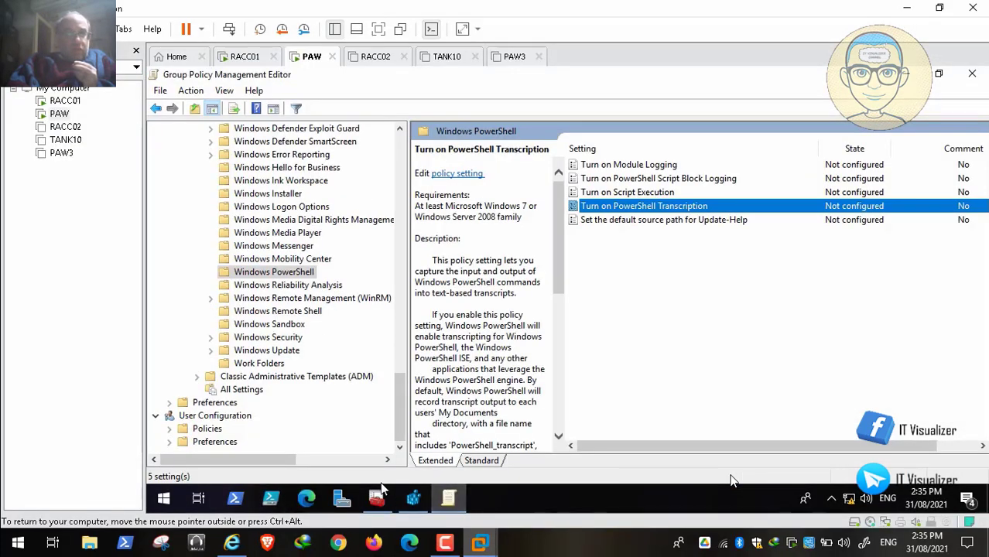
- Check the guide's fix text for the policy paths of "Turn off Preview Pane" and "Turn on or off details pane", and return to PAW
{"action": "mouse_move", "coordinate": [231, 542]}
{"action": "left_click", "coordinate": [286, 469]}
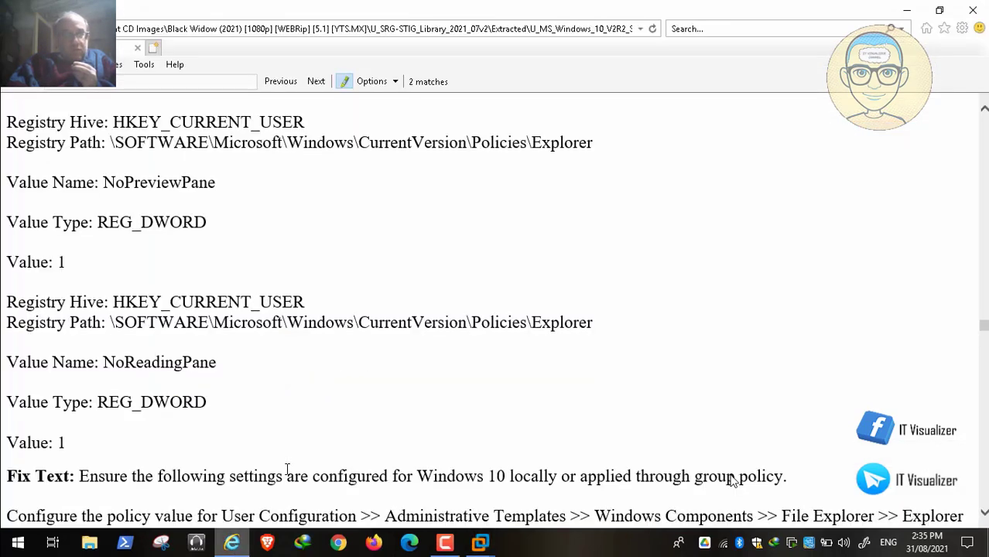
{"action": "scroll", "coordinate": [366, 433], "scroll_direction": "down", "scroll_amount": 3}
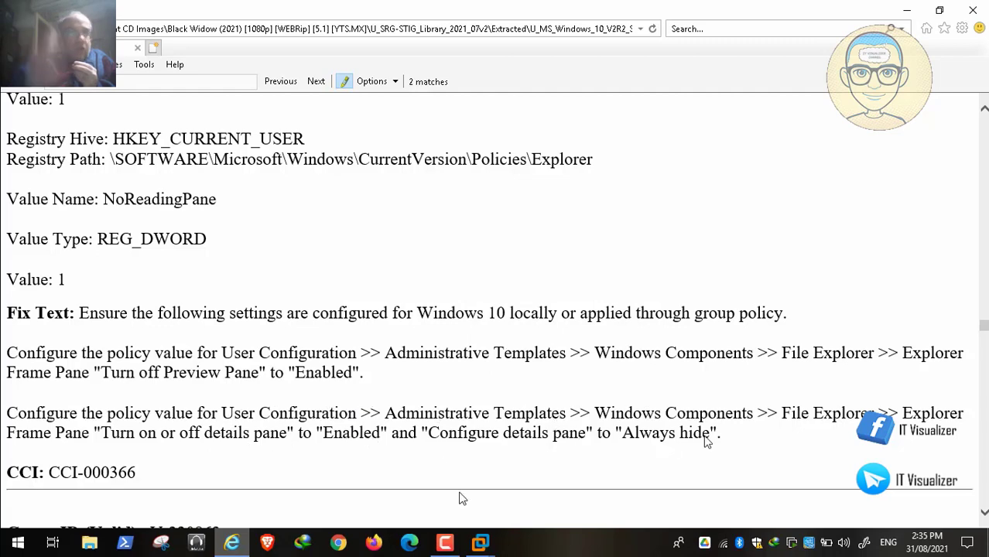
{"action": "mouse_move", "coordinate": [480, 543]}
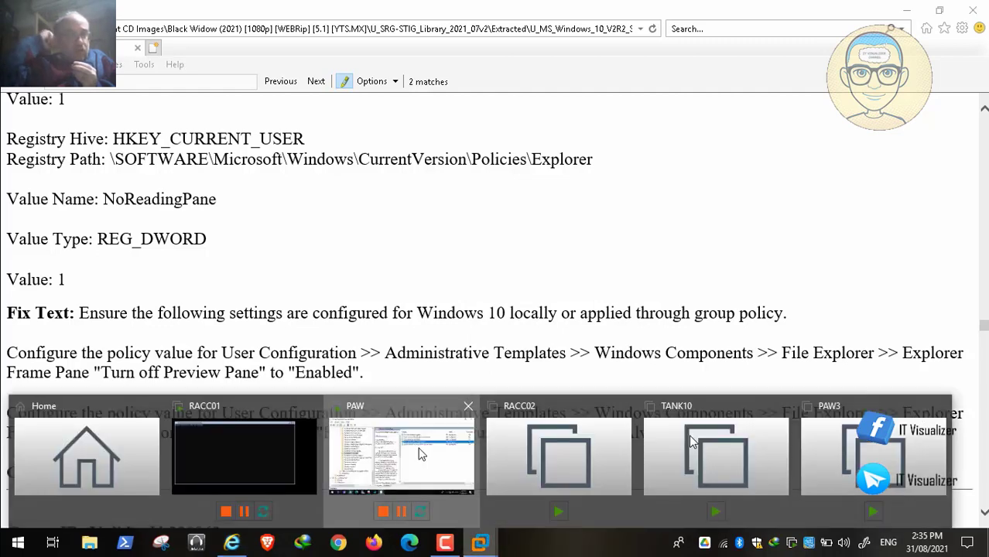
{"action": "left_click", "coordinate": [425, 460]}
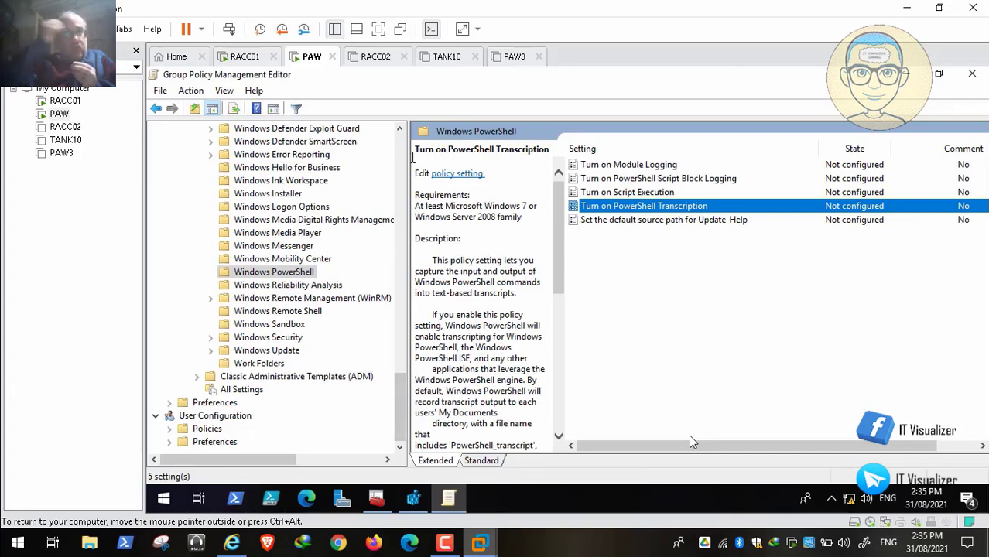
- Expand the File Explorer policy folder under the computer's Windows Components and compare its settings with the guide's Explorer Frame Pane path
{"action": "left_click", "coordinate": [401, 165]}
{"action": "left_click", "coordinate": [402, 165]}
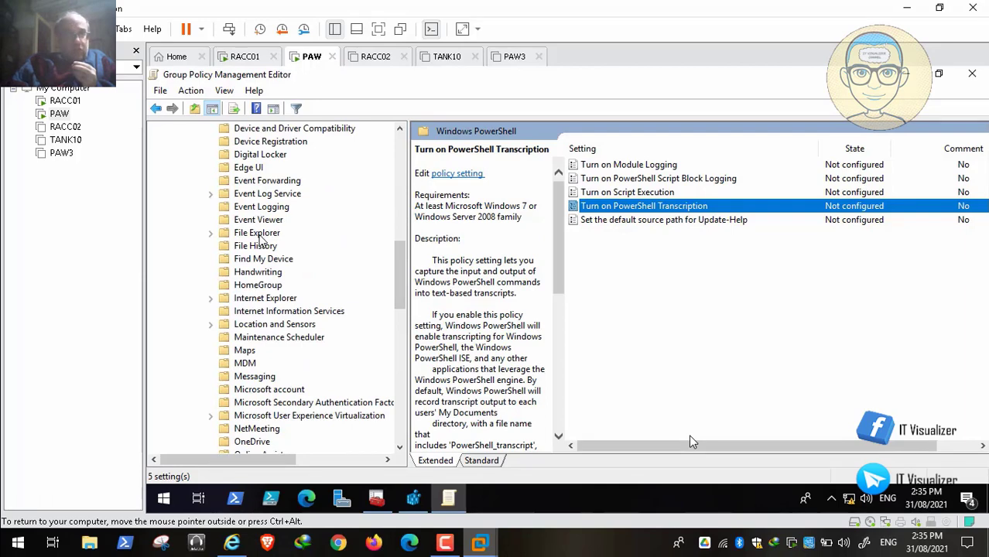
{"action": "left_click", "coordinate": [259, 234]}
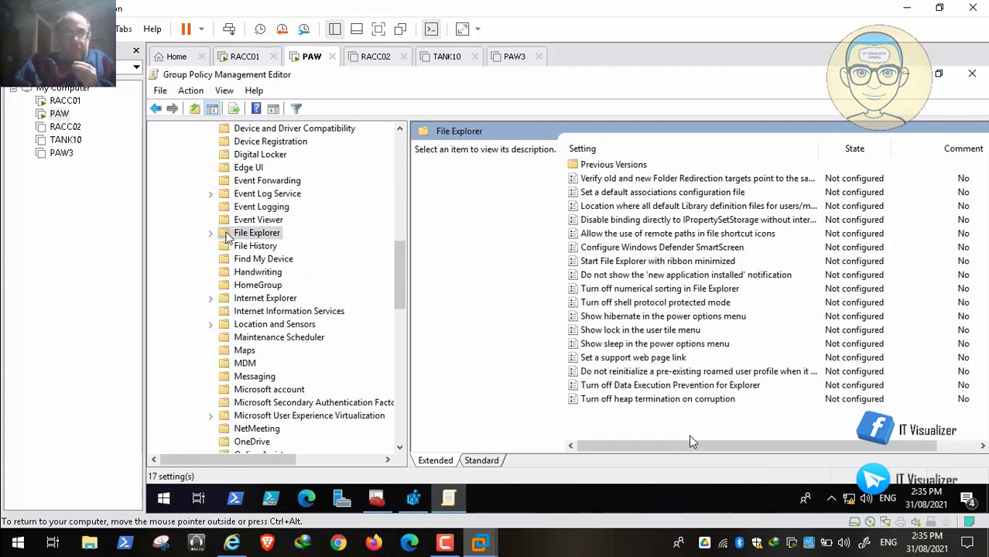
{"action": "left_click", "coordinate": [214, 233]}
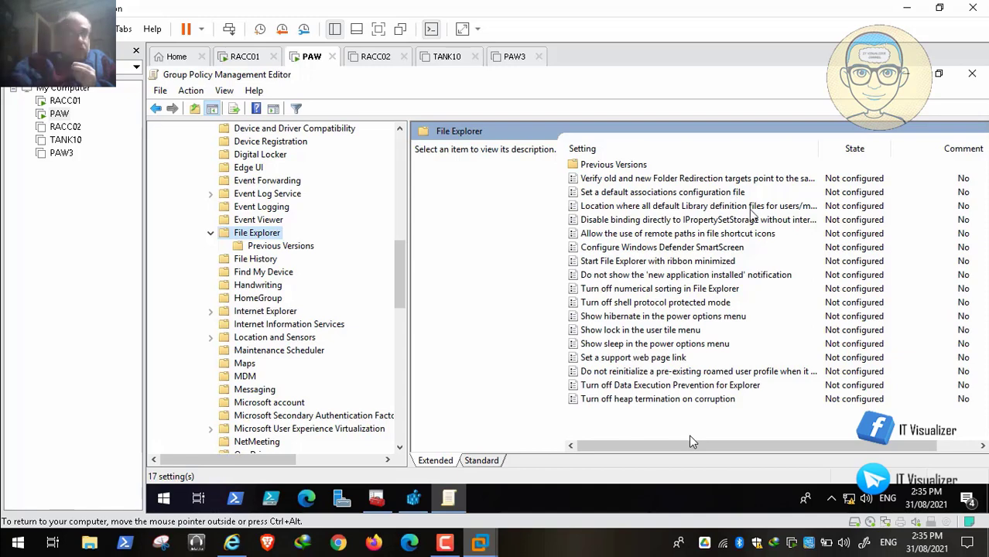
{"action": "left_click", "coordinate": [236, 543]}
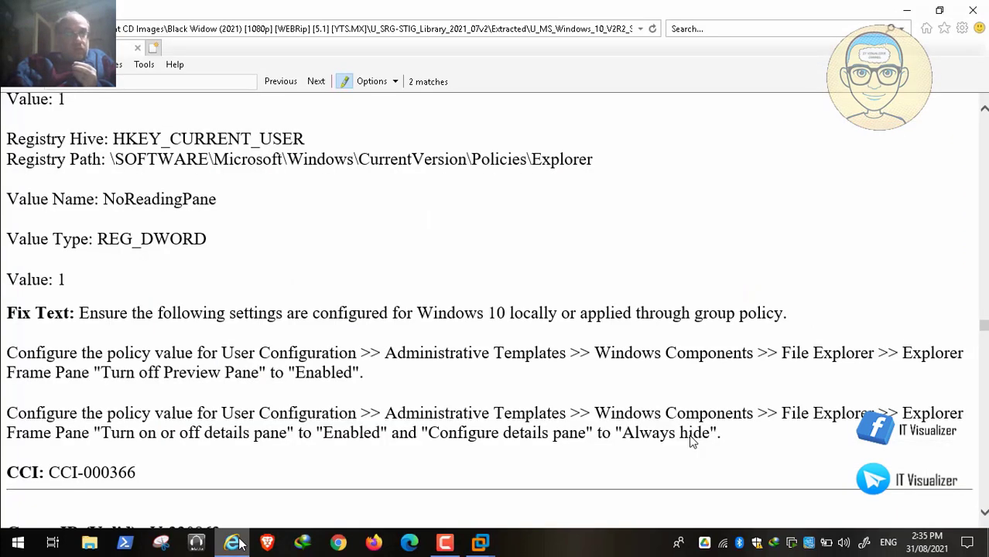
{"action": "left_click", "coordinate": [236, 544]}
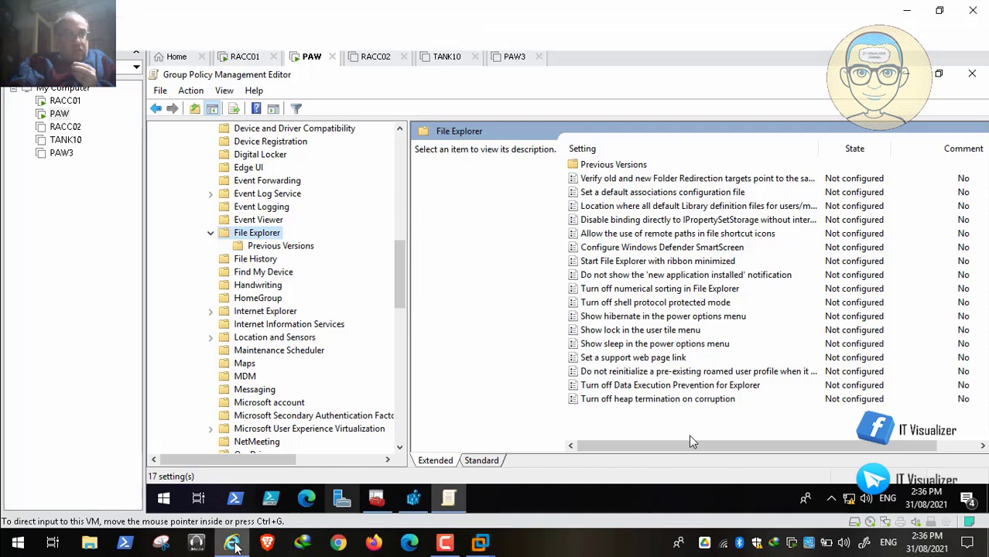
- Switch to the STIG document in Internet Explorer and read the V-220861 fix text on disabling the Explorer Preview pane
{"action": "left_click", "coordinate": [232, 543]}
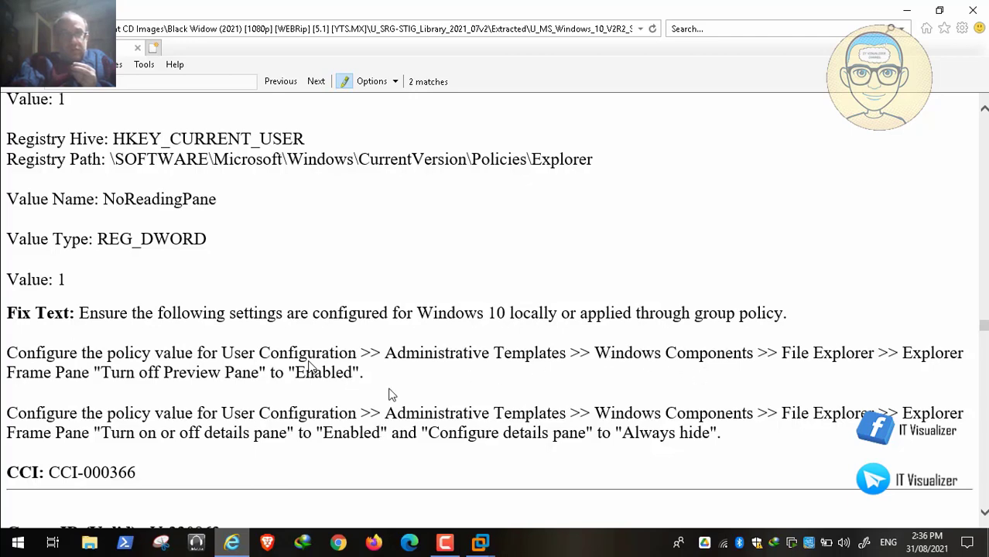
{"action": "scroll", "coordinate": [390, 394], "scroll_direction": "up", "scroll_amount": 10}
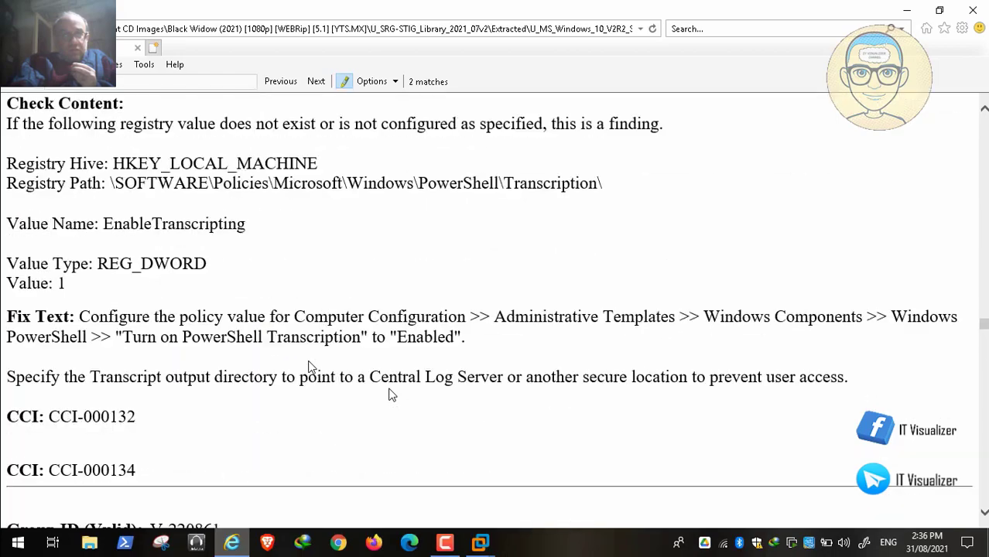
{"action": "scroll", "coordinate": [390, 394], "scroll_direction": "down", "scroll_amount": 10}
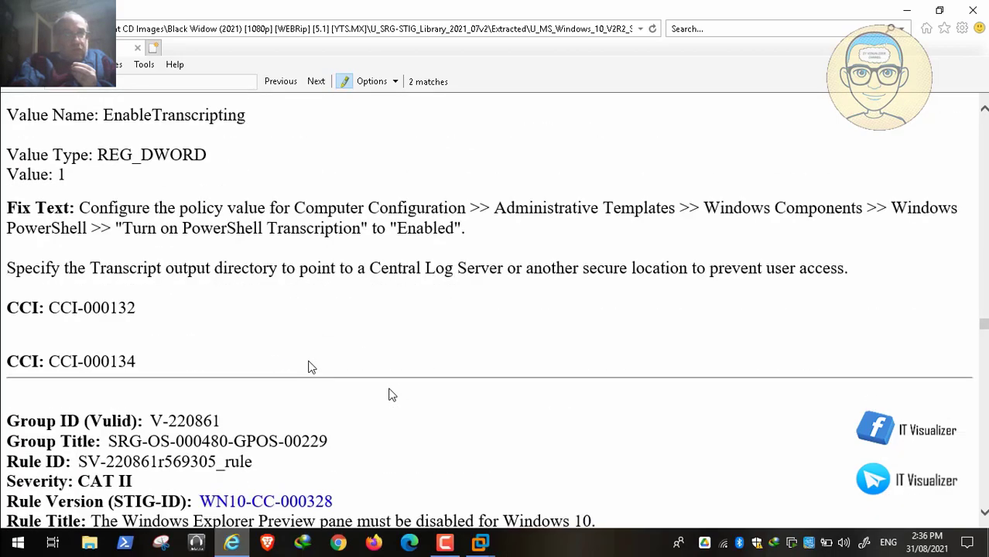
{"action": "scroll", "coordinate": [391, 395], "scroll_direction": "down", "scroll_amount": 5}
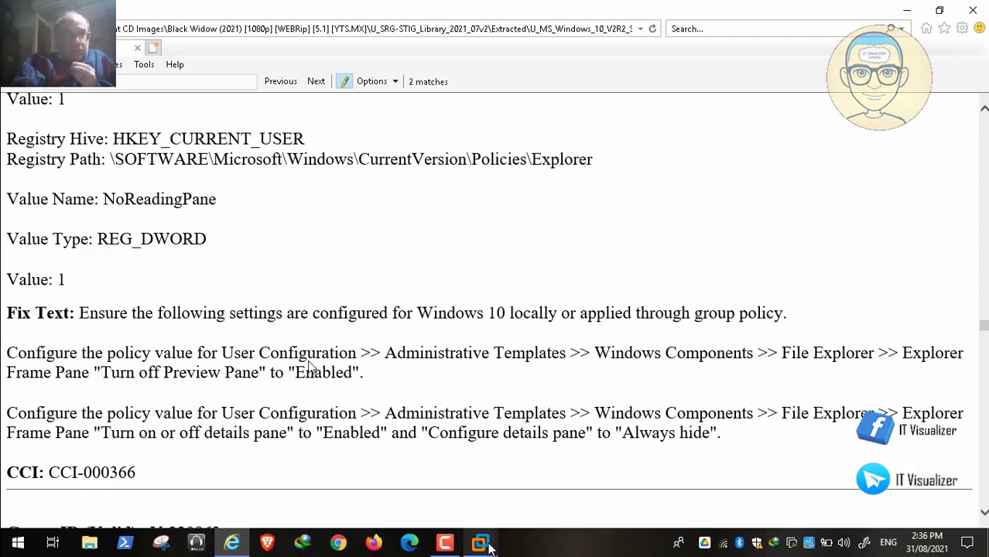
- Switch to the PAW virtual machine in VMware and collapse Windows Components under Computer Configuration in the policy tree
{"action": "mouse_move", "coordinate": [480, 543]}
{"action": "left_click", "coordinate": [435, 449]}
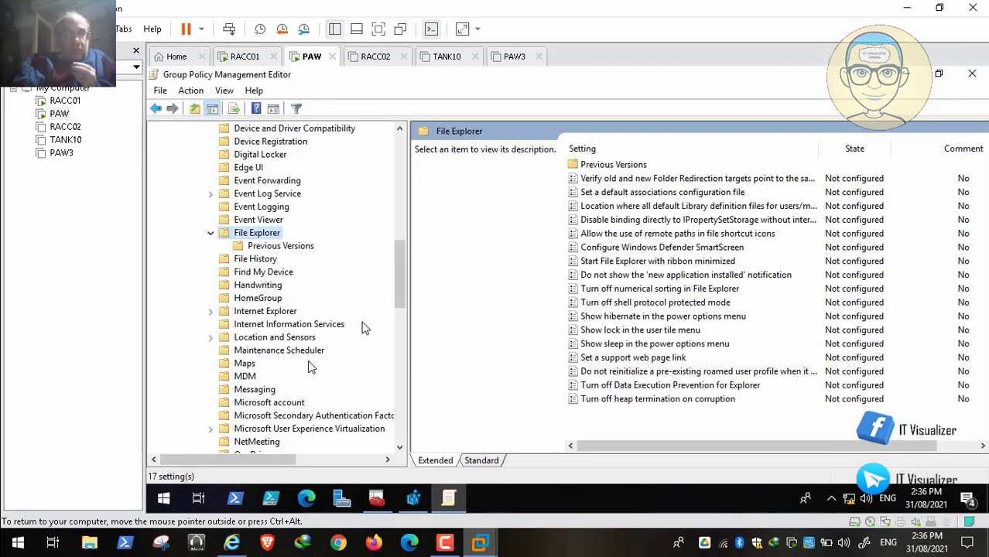
{"action": "left_click", "coordinate": [398, 157]}
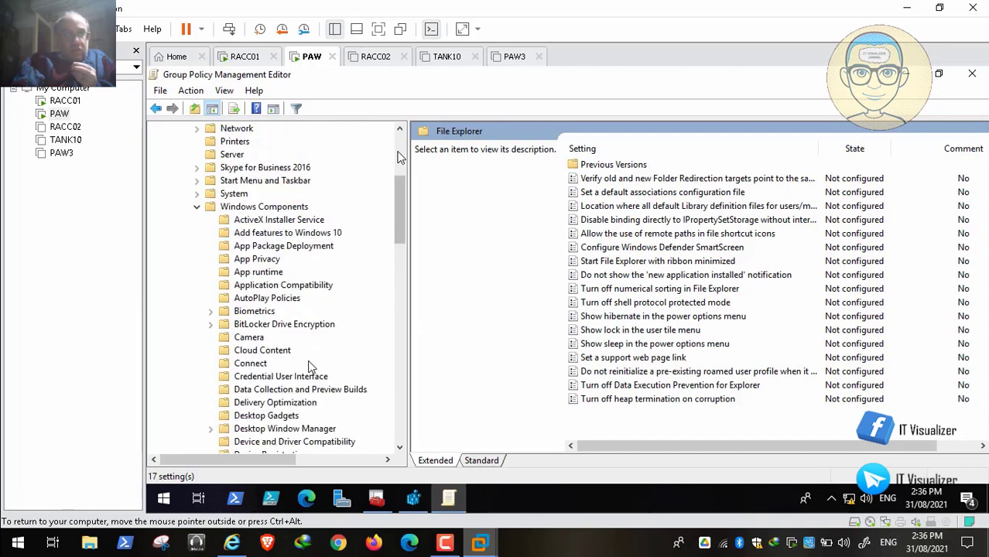
{"action": "left_click", "coordinate": [198, 207]}
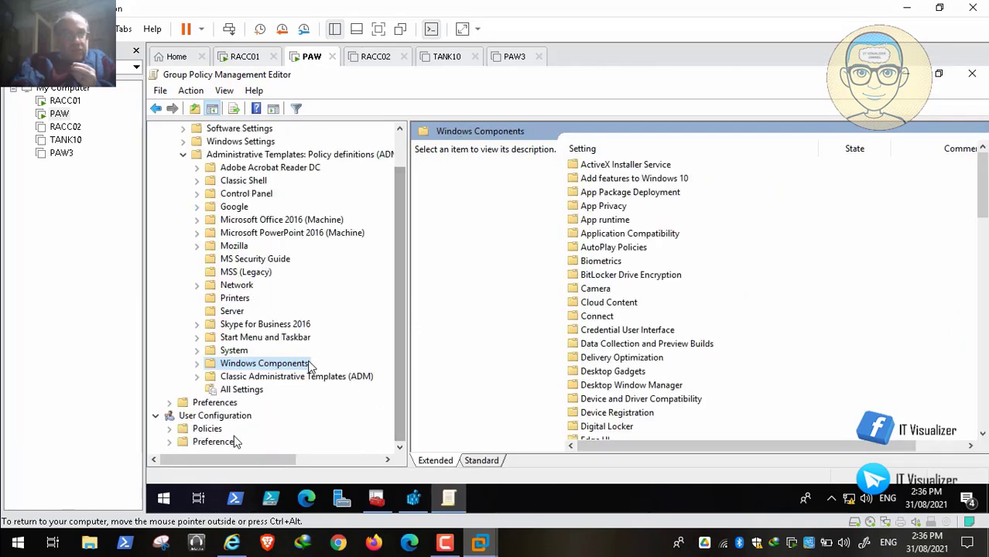
- Expand Policies and Administrative Templates under User Configuration in the policy tree
{"action": "left_click", "coordinate": [169, 429]}
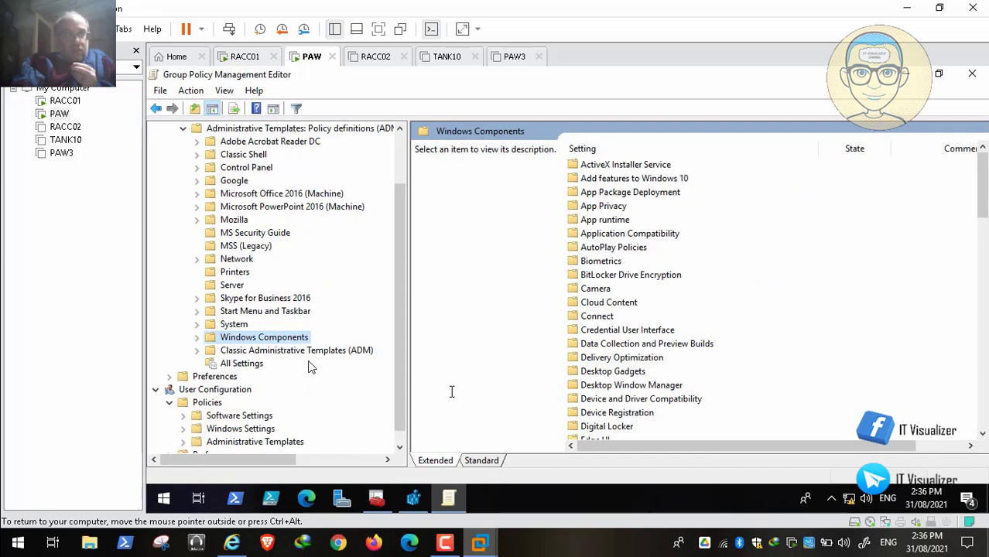
{"action": "left_click", "coordinate": [398, 446]}
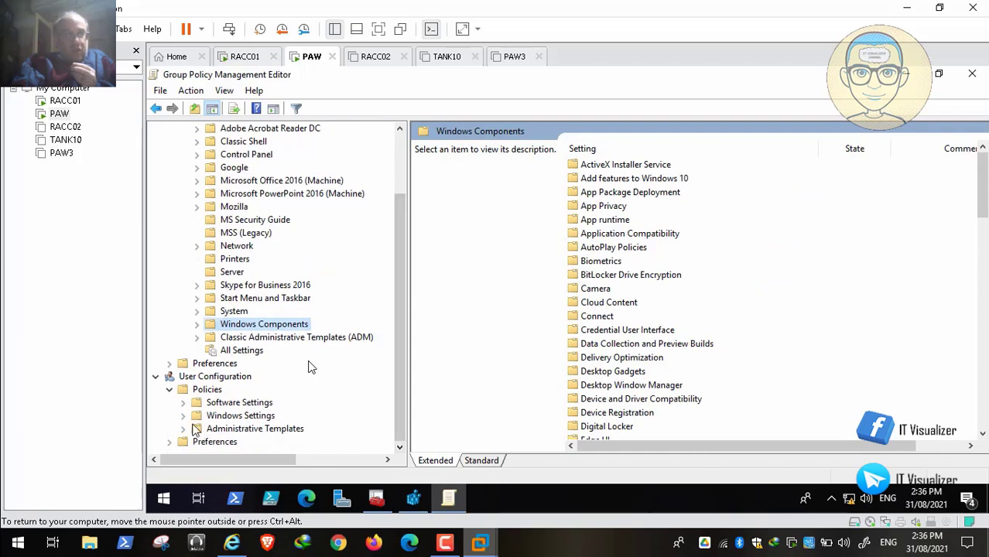
{"action": "left_click", "coordinate": [182, 429]}
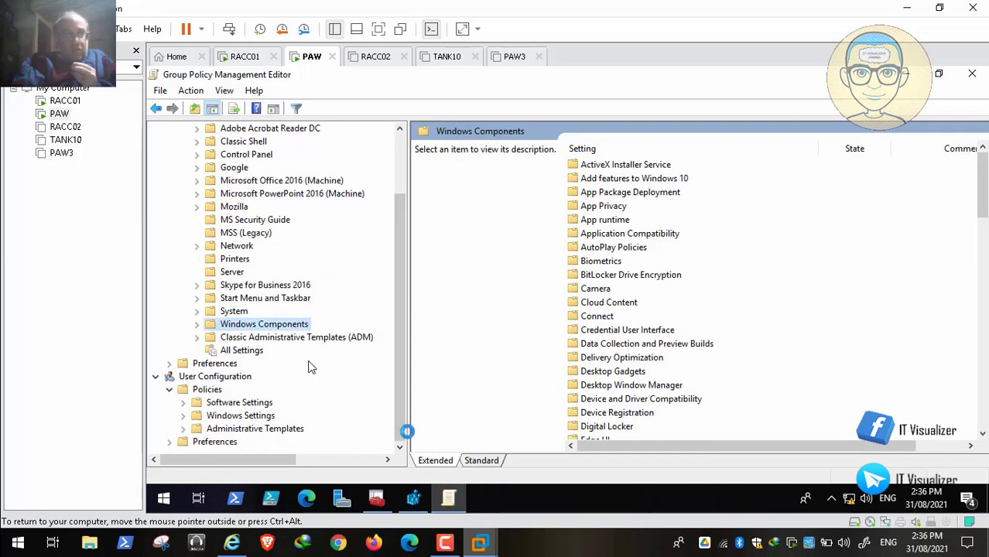
{"action": "left_click", "coordinate": [445, 544]}
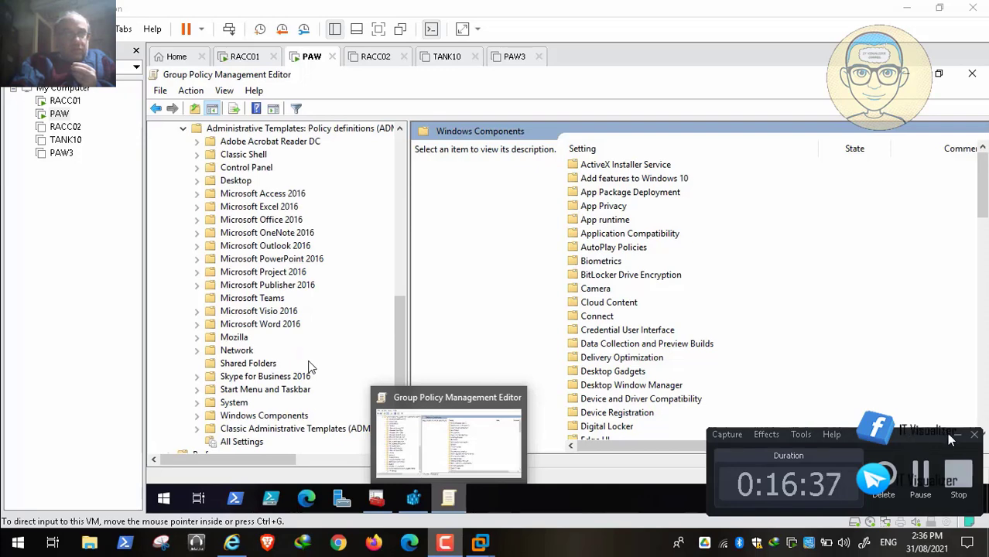
{"action": "left_click", "coordinate": [973, 434]}
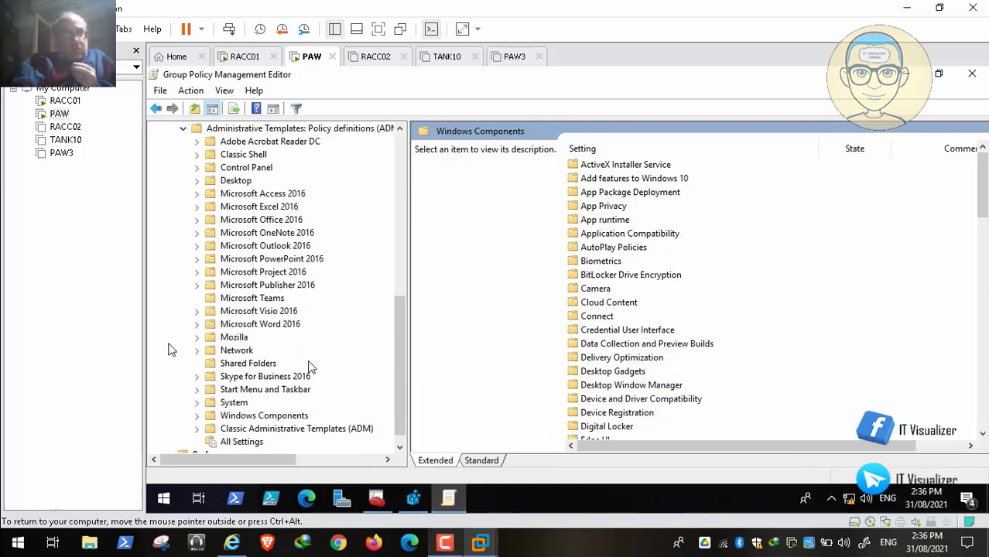
- Expand Windows Components and File Explorer under the user Administrative Templates and open the Explorer Frame Pane folder
{"action": "left_click", "coordinate": [400, 447]}
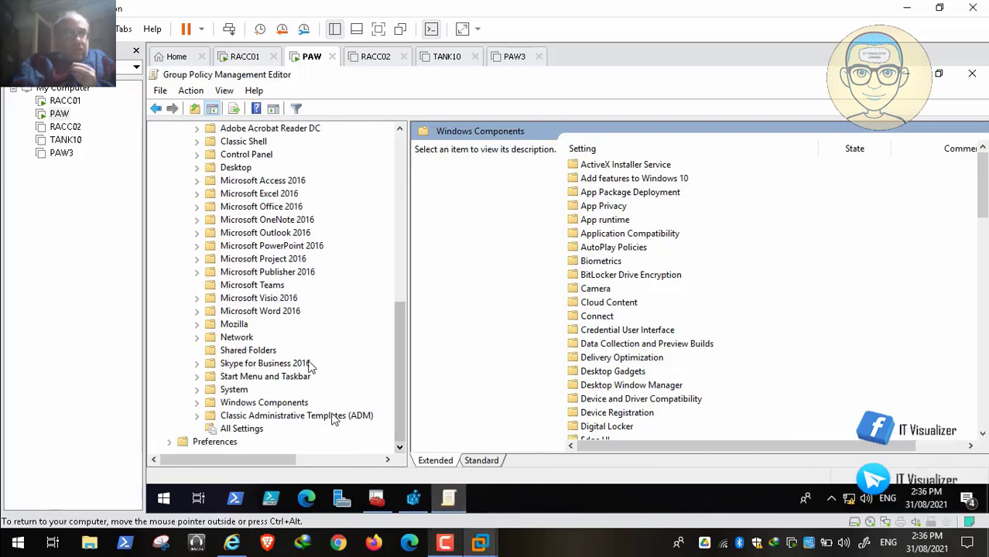
{"action": "left_click", "coordinate": [199, 403]}
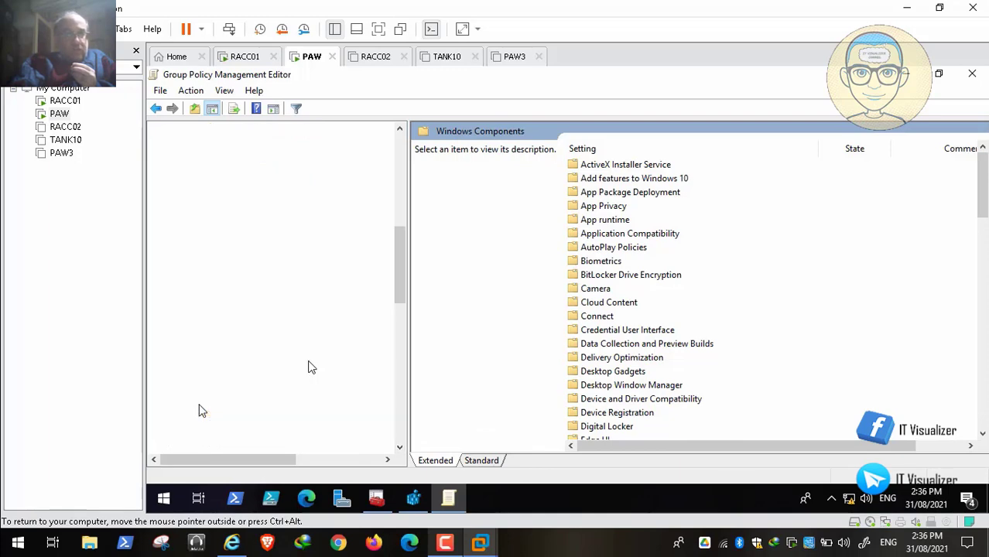
{"action": "left_click", "coordinate": [400, 422]}
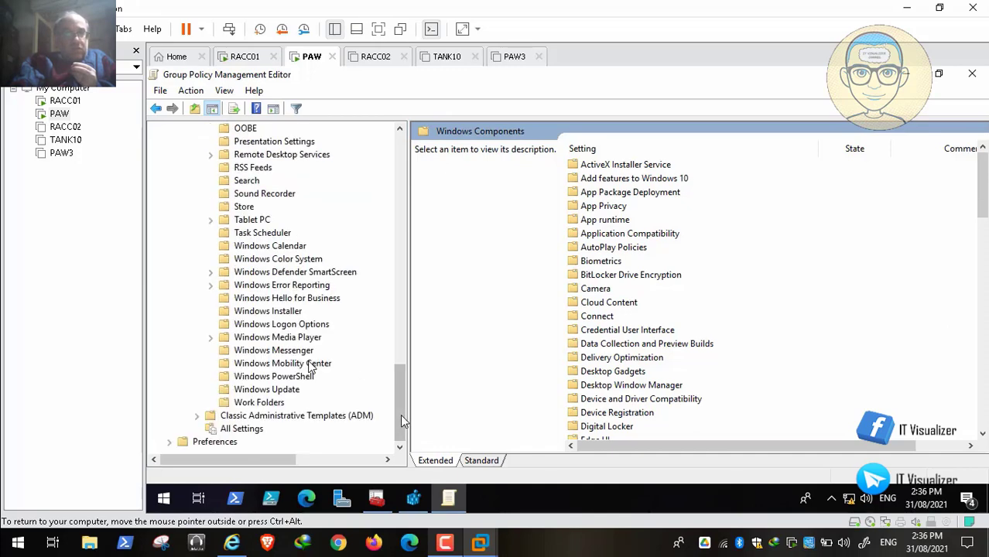
{"action": "left_click", "coordinate": [401, 232]}
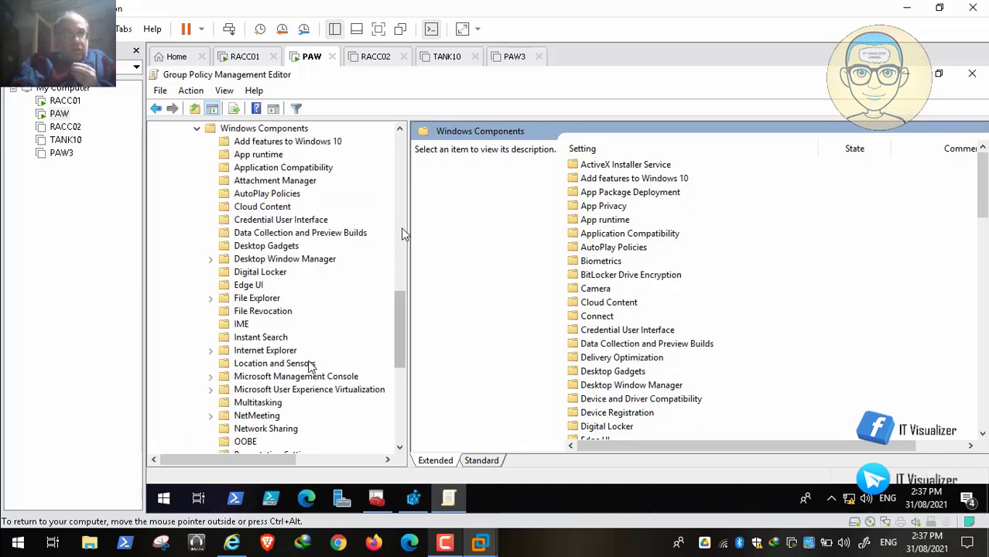
{"action": "left_click", "coordinate": [256, 302]}
{"action": "left_click", "coordinate": [210, 299]}
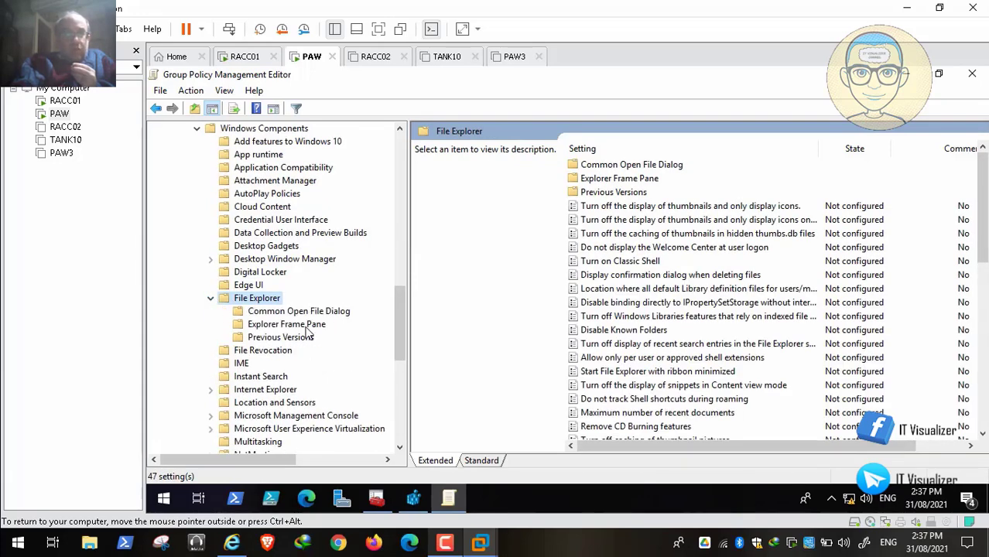
{"action": "left_click", "coordinate": [309, 326]}
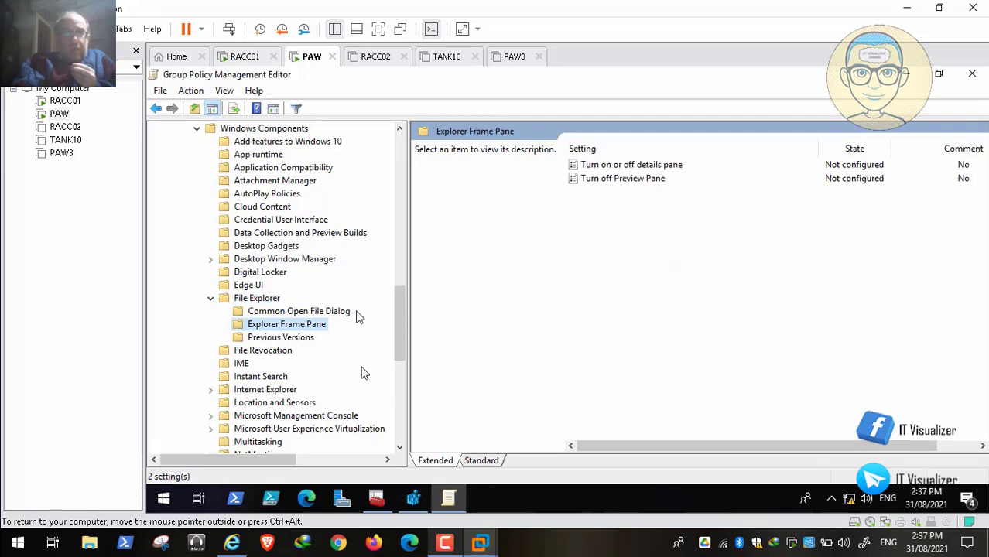
- Try the "Turn on or off details pane" policy as Enabled with Always hide per the STIG, and close it without applying
{"action": "double_click", "coordinate": [653, 164]}
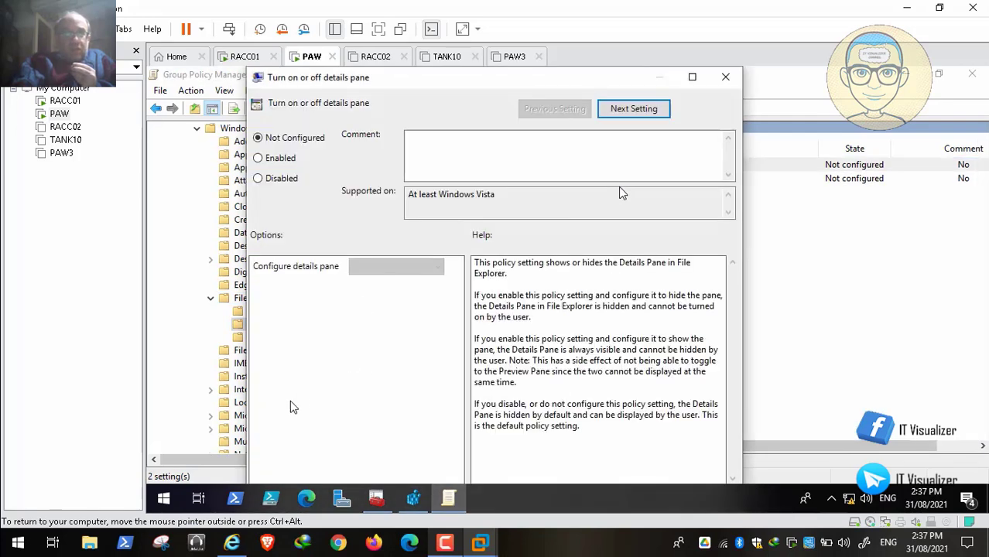
{"action": "left_click", "coordinate": [230, 544]}
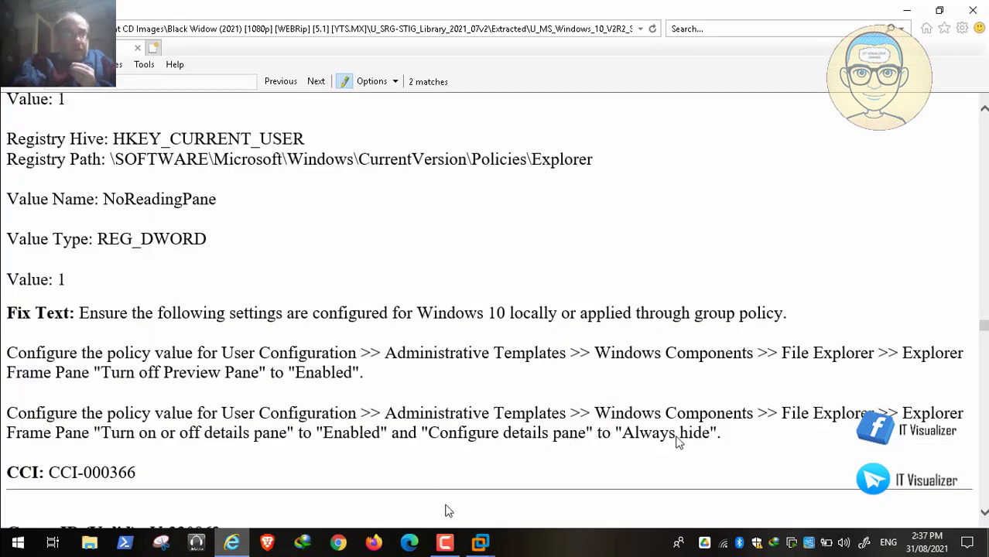
{"action": "mouse_move", "coordinate": [479, 542]}
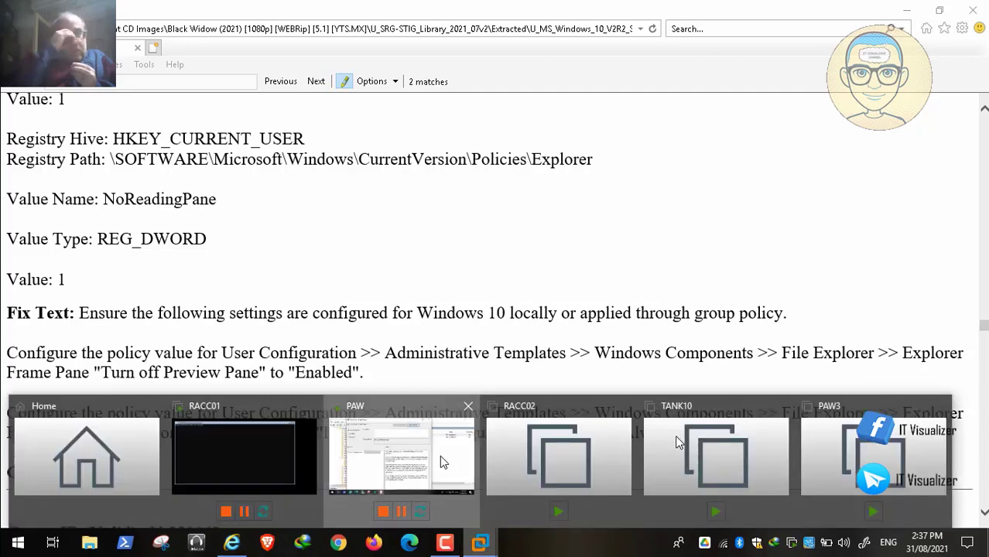
{"action": "left_click", "coordinate": [445, 463]}
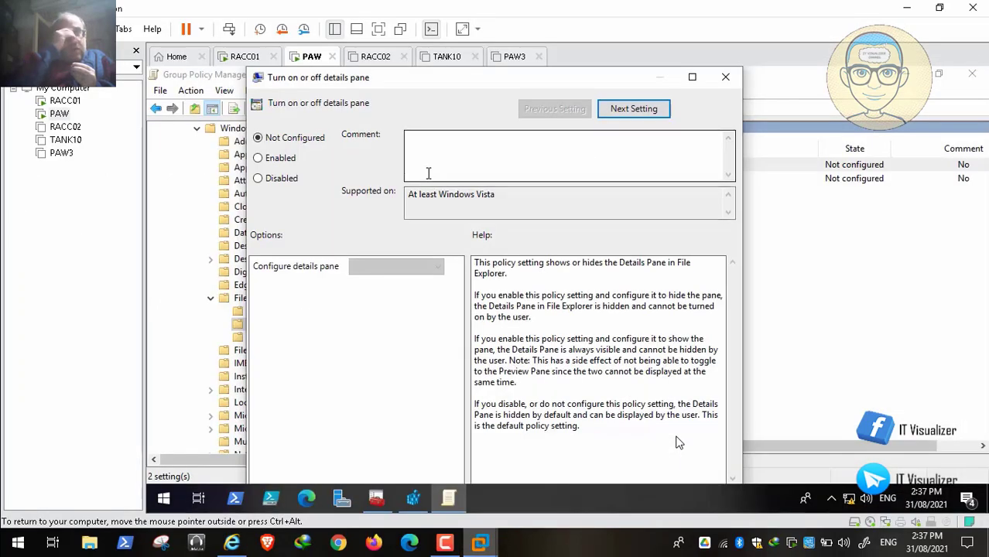
{"action": "left_click", "coordinate": [271, 159]}
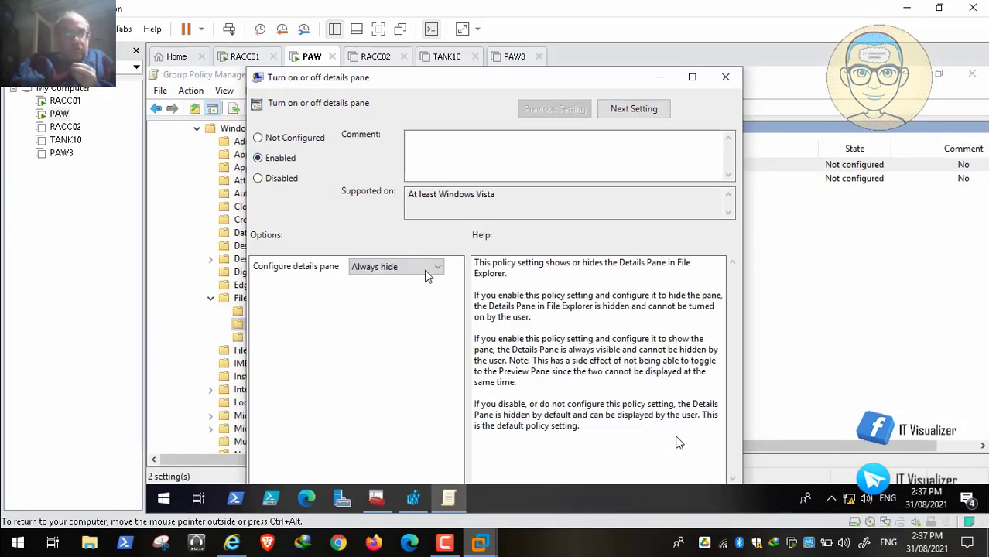
{"action": "left_click", "coordinate": [426, 270]}
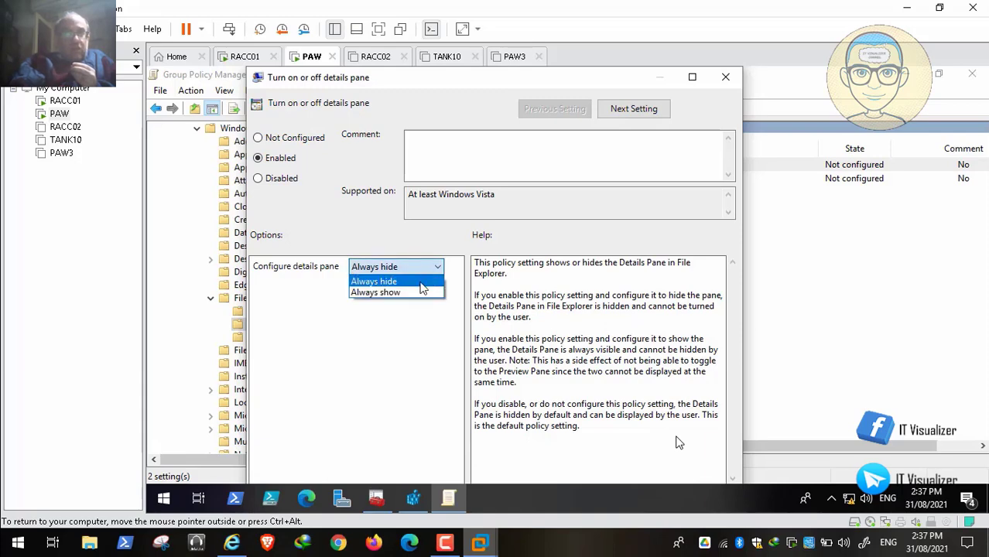
{"action": "left_click", "coordinate": [422, 282]}
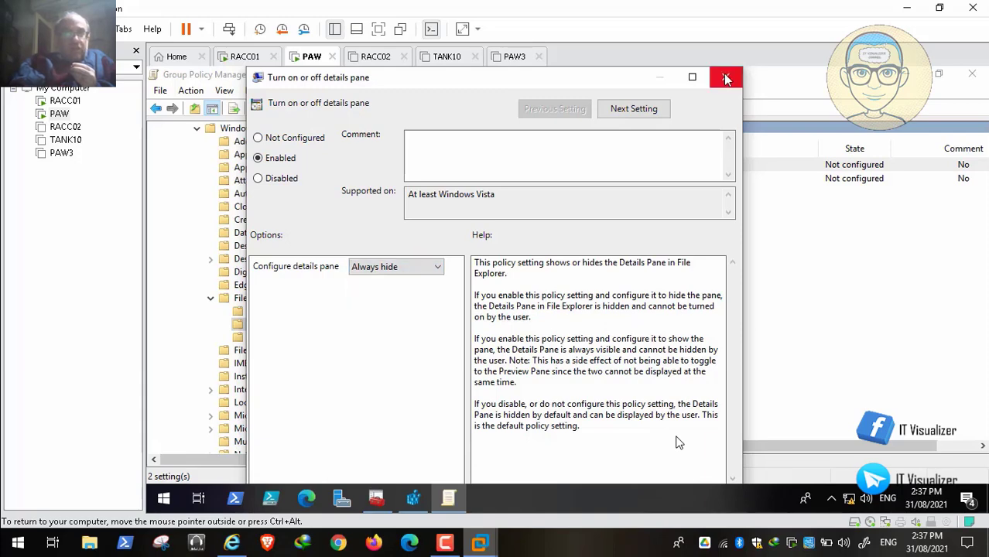
{"action": "left_click", "coordinate": [725, 76]}
- Open the "Turn off Preview Pane" policy and compare it with the STIG fix text without changing its state
{"action": "double_click", "coordinate": [631, 180]}
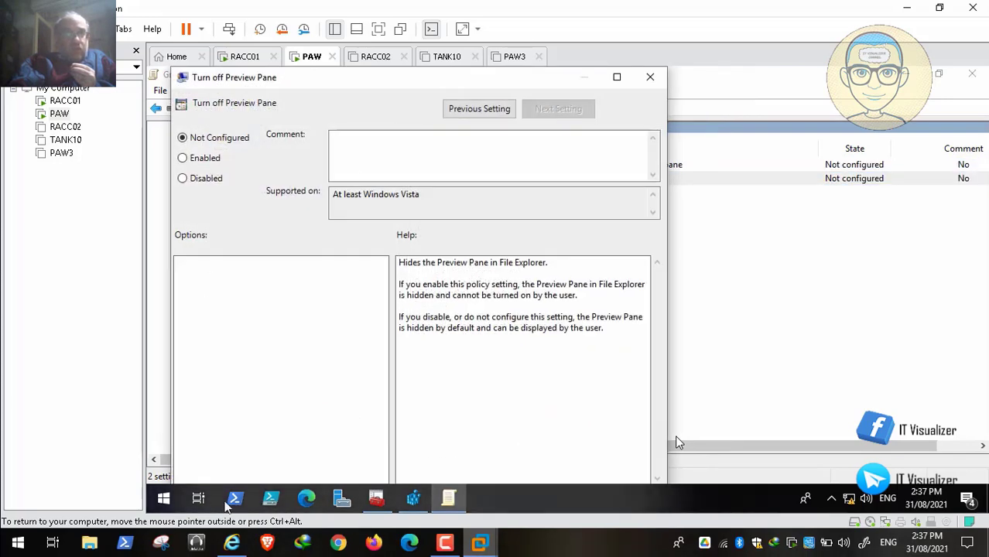
{"action": "left_click", "coordinate": [232, 543]}
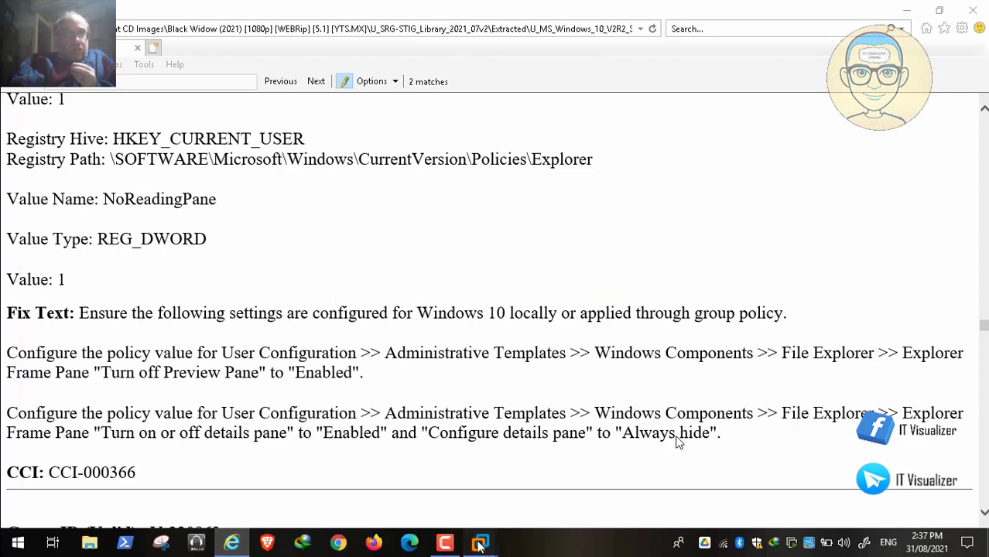
{"action": "mouse_move", "coordinate": [480, 543]}
{"action": "left_click", "coordinate": [391, 447]}
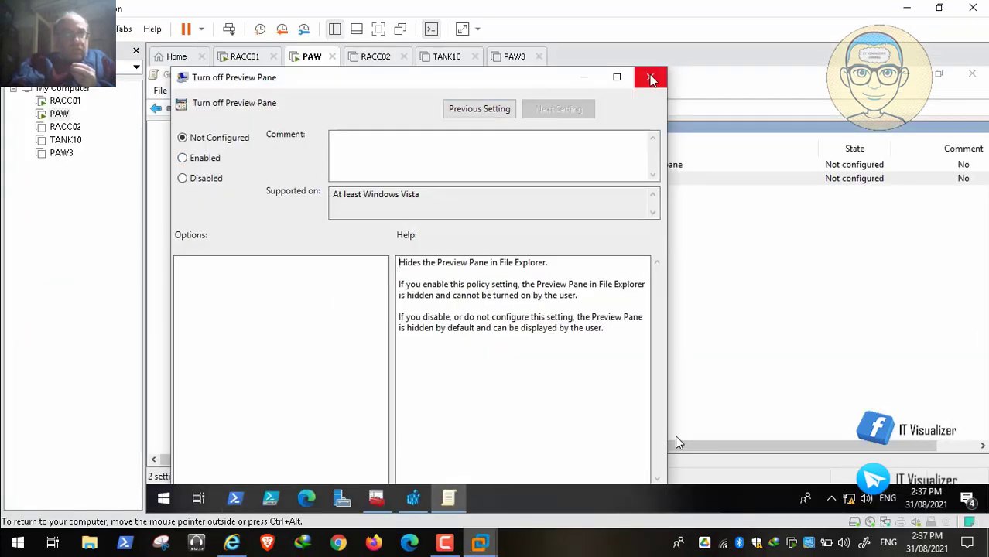
- Read STIG rule V-220862 on WinRM client Basic authentication, pause the video there and leave full screen
{"action": "left_click", "coordinate": [232, 544]}
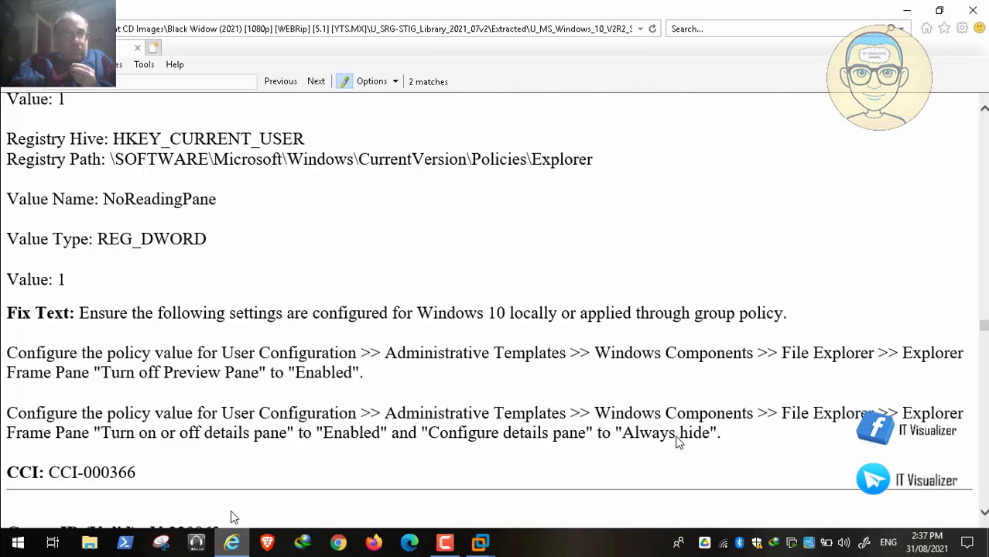
{"action": "scroll", "coordinate": [677, 441], "scroll_direction": "down", "scroll_amount": 5}
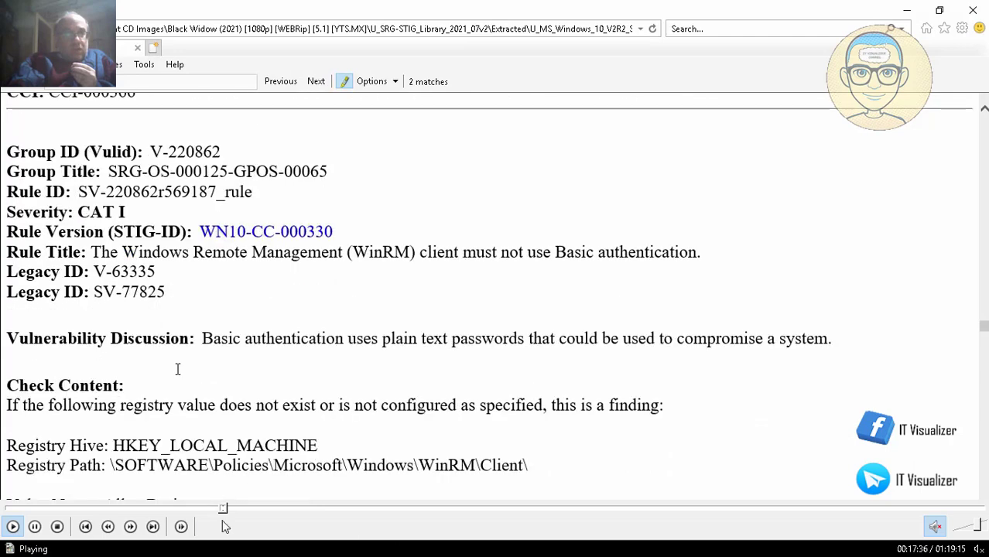
{"action": "left_click", "coordinate": [43, 527]}
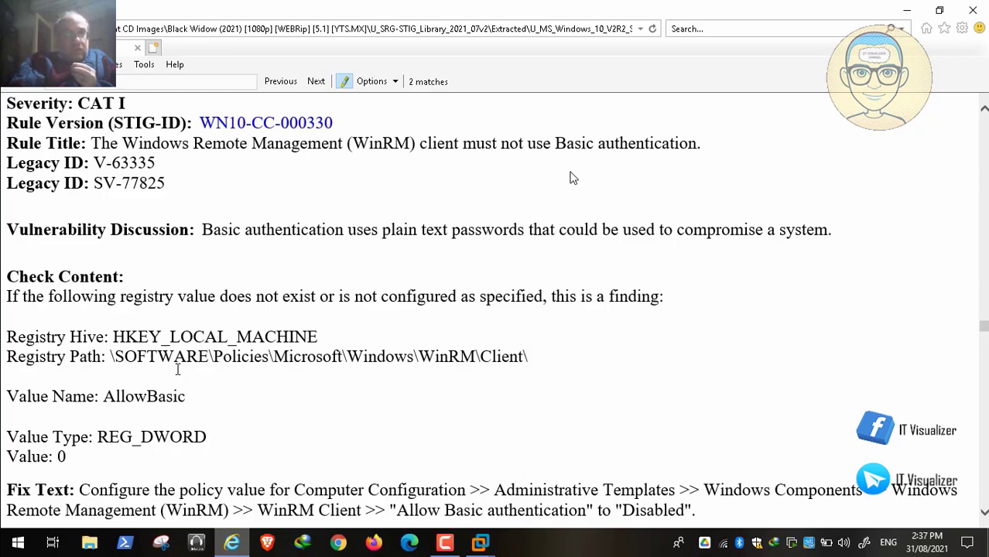
{"action": "double_click", "coordinate": [322, 208]}
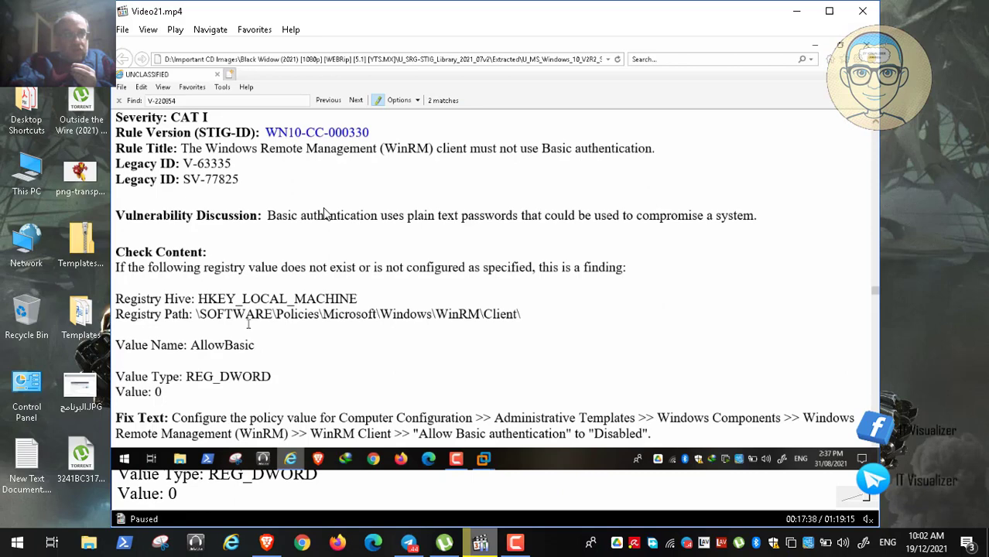
- Switch to the Brave browser and replace the Google search with "what is wirm"
{"action": "left_click", "coordinate": [267, 542]}
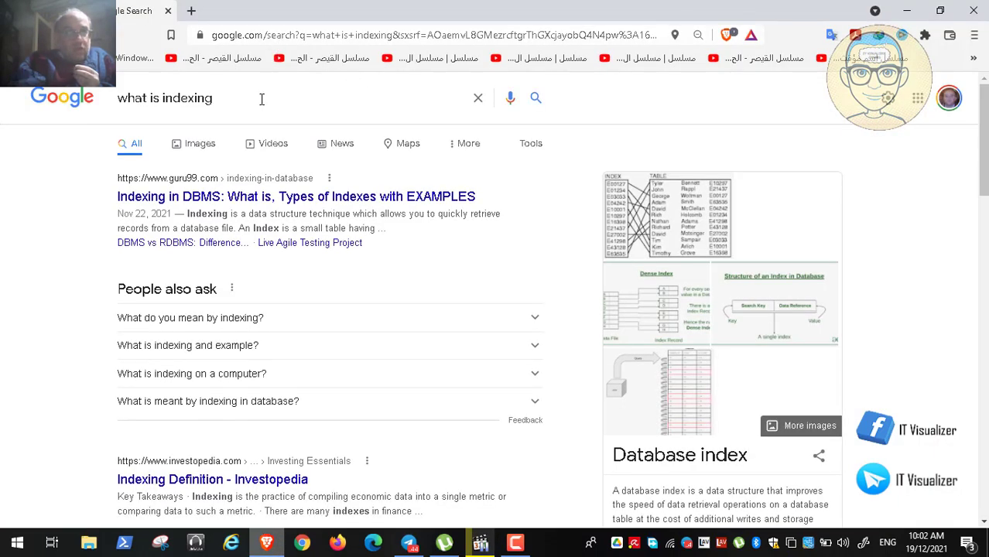
{"action": "key", "text": "BackSpace"}
{"action": "key", "text": "BackSpace"}
{"action": "key", "text": "BackSpace"}
{"action": "key", "text": "BackSpace"}
{"action": "key", "text": "BackSpace"}
{"action": "key", "text": "BackSpace"}
{"action": "key", "text": "BackSpace"}
{"action": "key", "text": "BackSpace"}
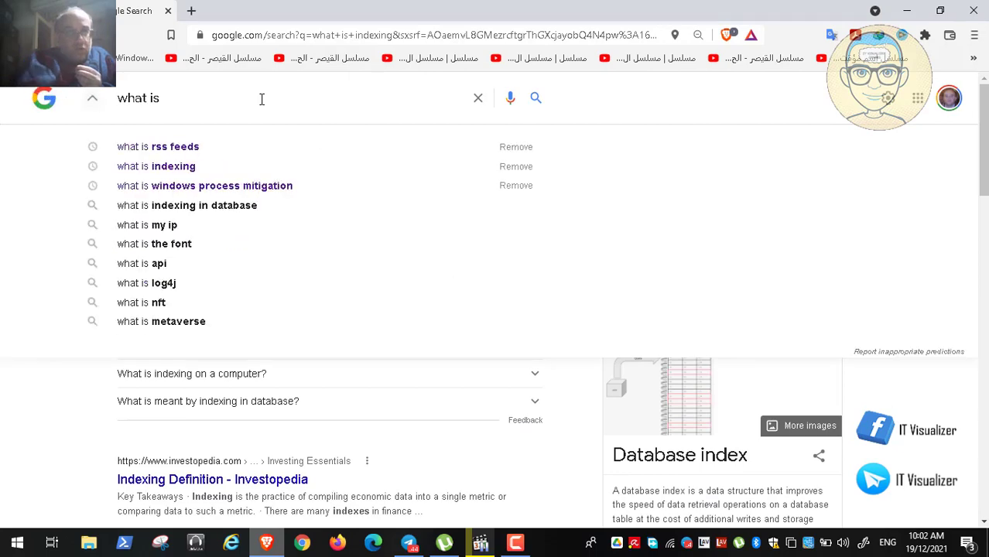
{"action": "type", "text": "wir"}
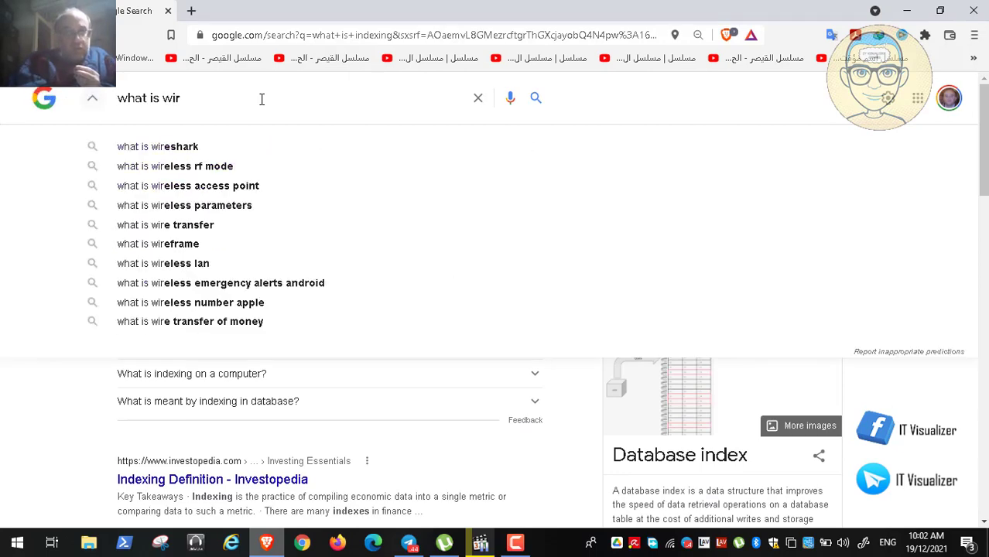
{"action": "type", "text": "m"}
{"action": "key", "text": "Return"}
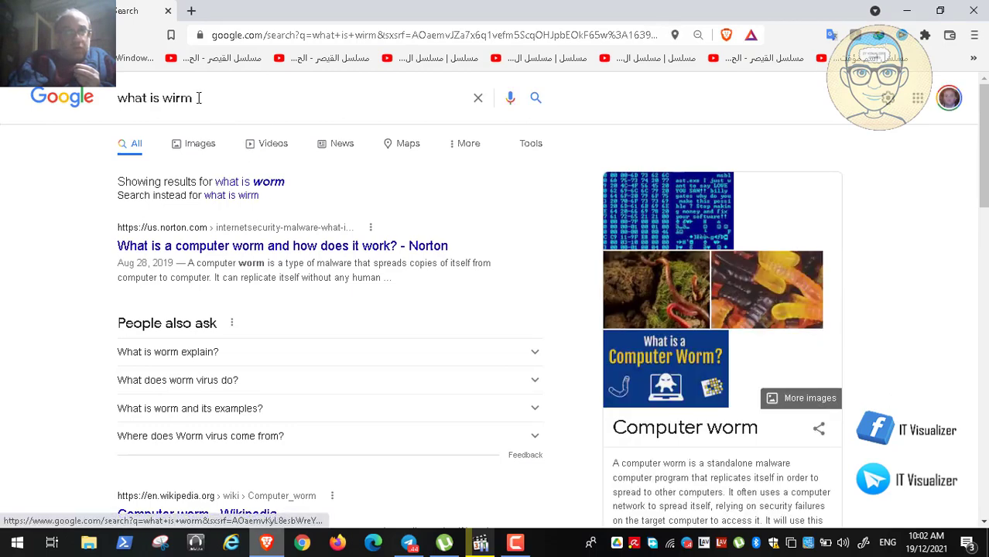
- Check the WinRM spelling in the paused STIG video and search Google for "what is WinRM"
{"action": "left_click", "coordinate": [482, 546]}
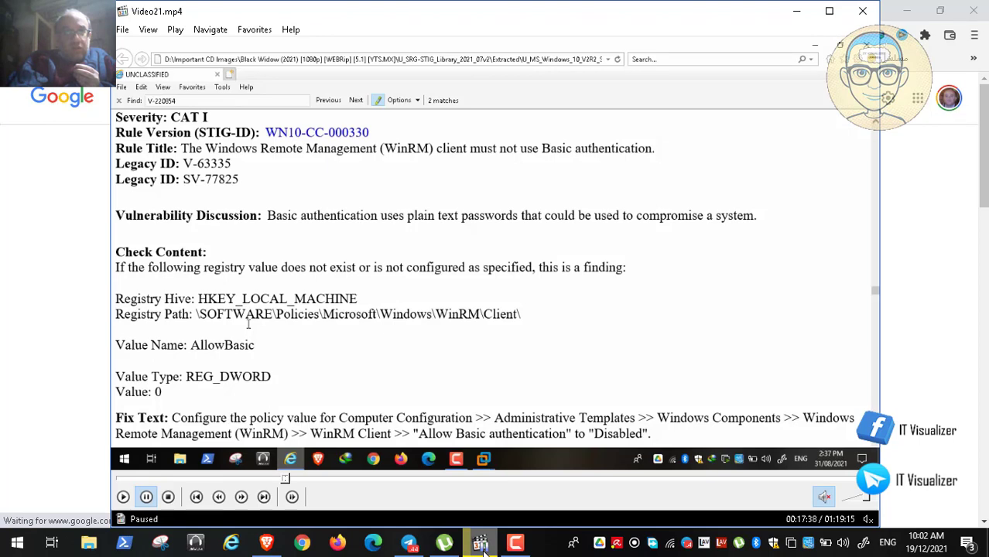
{"action": "key", "text": "alt+Tab"}
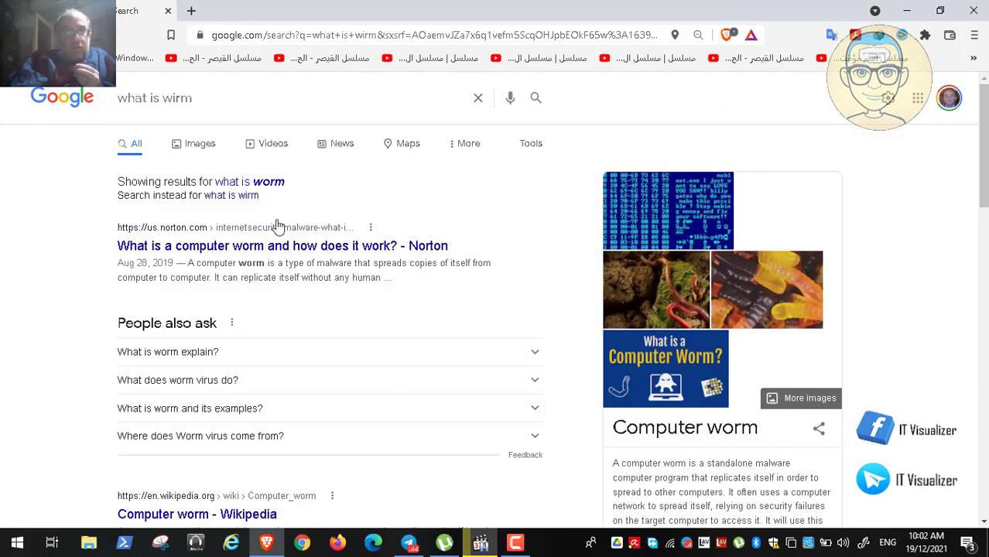
{"action": "left_click", "coordinate": [476, 544]}
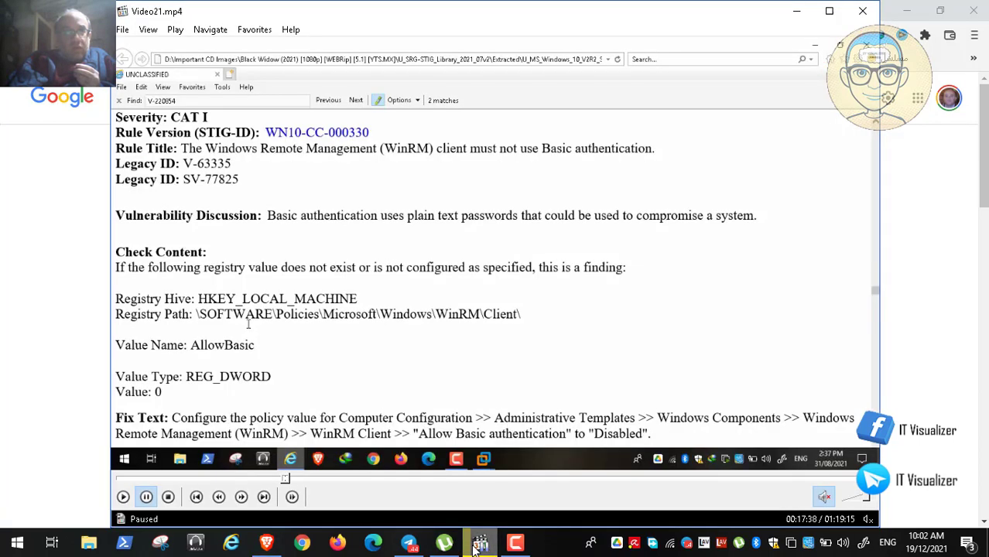
{"action": "left_click", "coordinate": [477, 544]}
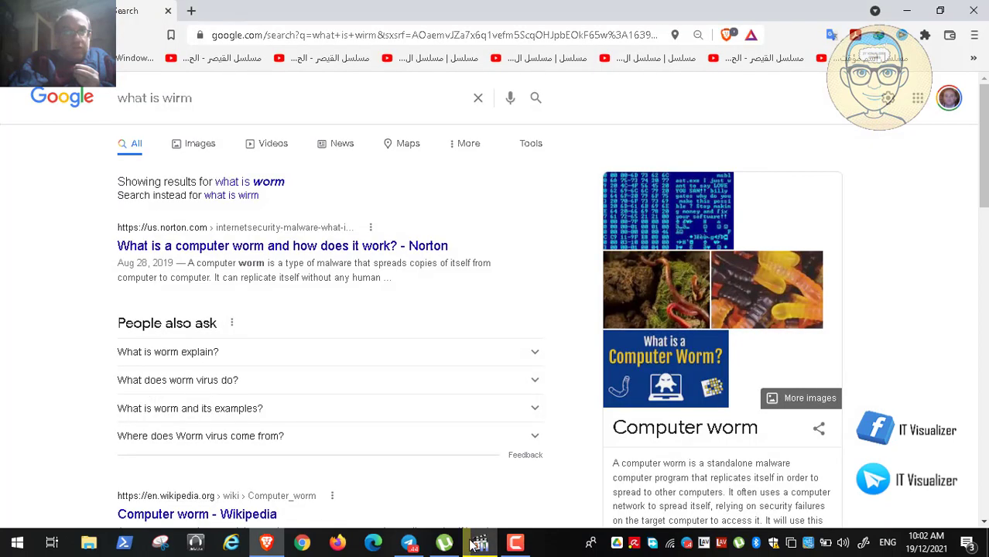
{"action": "left_click", "coordinate": [215, 103]}
{"action": "key", "text": "BackSpace"}
{"action": "key", "text": "BackSpace"}
{"action": "key", "text": "BackSpace"}
{"action": "key", "text": "BackSpace"}
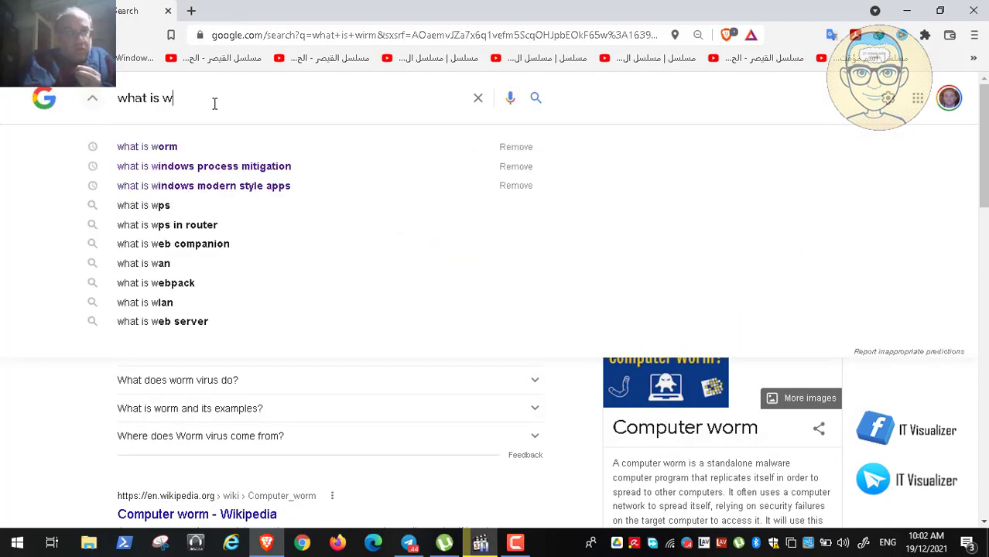
{"action": "type", "text": "Wi"}
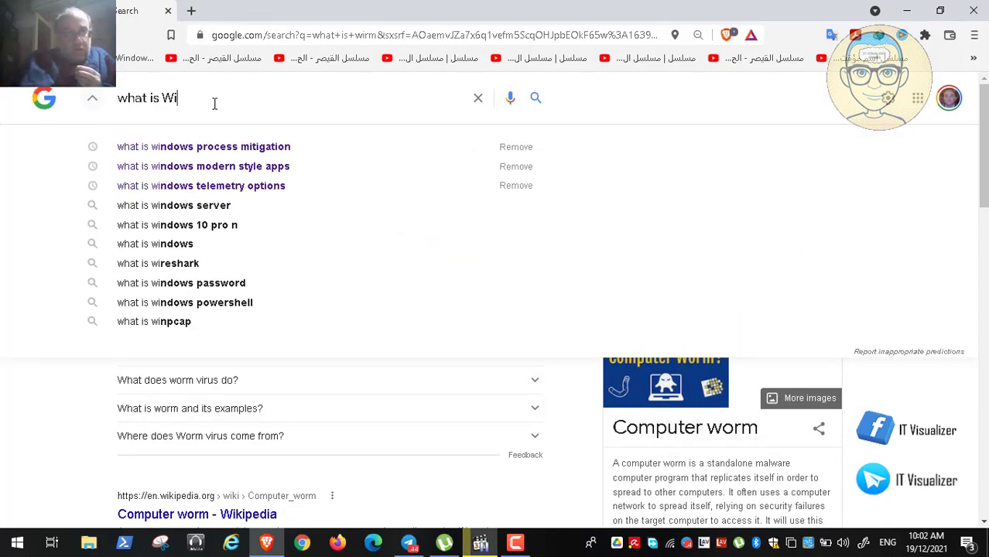
{"action": "type", "text": "nRM"}
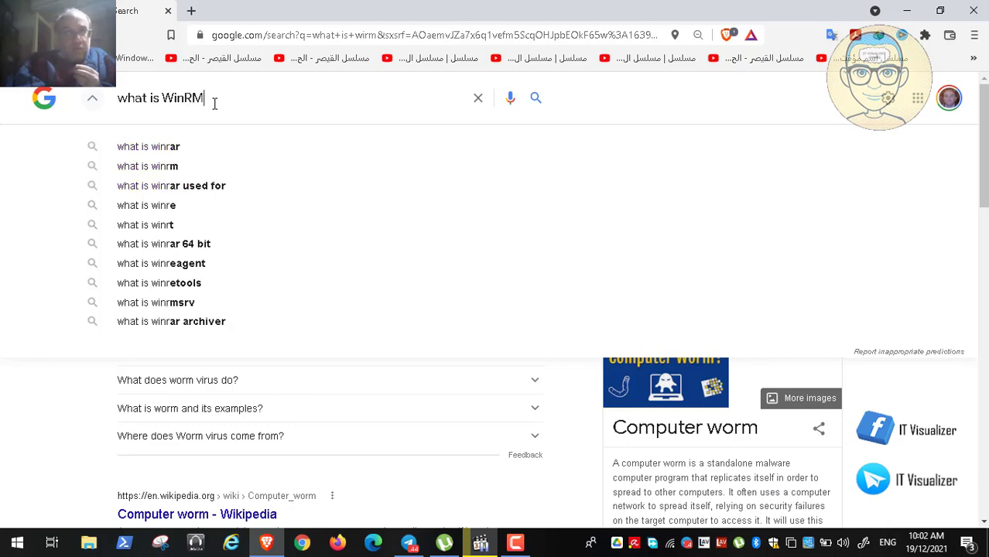
{"action": "key", "text": "Return"}
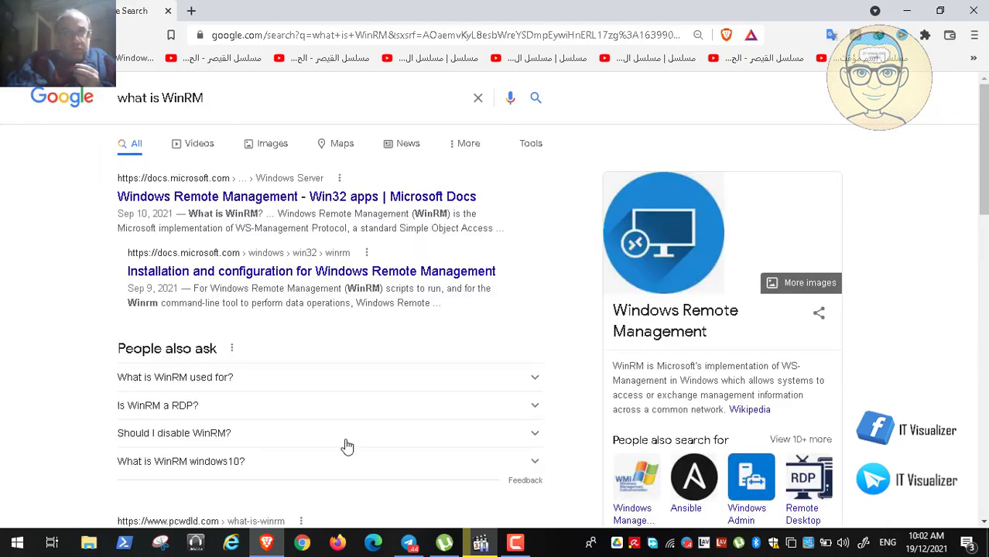
{"action": "left_click", "coordinate": [515, 543]}
{"action": "left_click", "coordinate": [958, 434]}
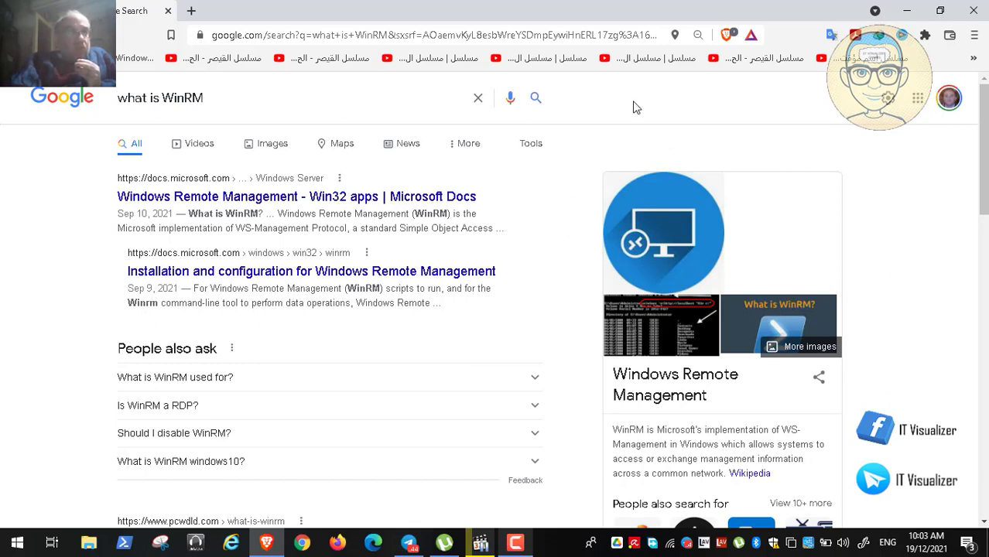
- Search Google for "what is windows admin center" using the matching suggestion
{"action": "left_click", "coordinate": [285, 93]}
{"action": "key", "text": "BackSpace"}
{"action": "key", "text": "BackSpace"}
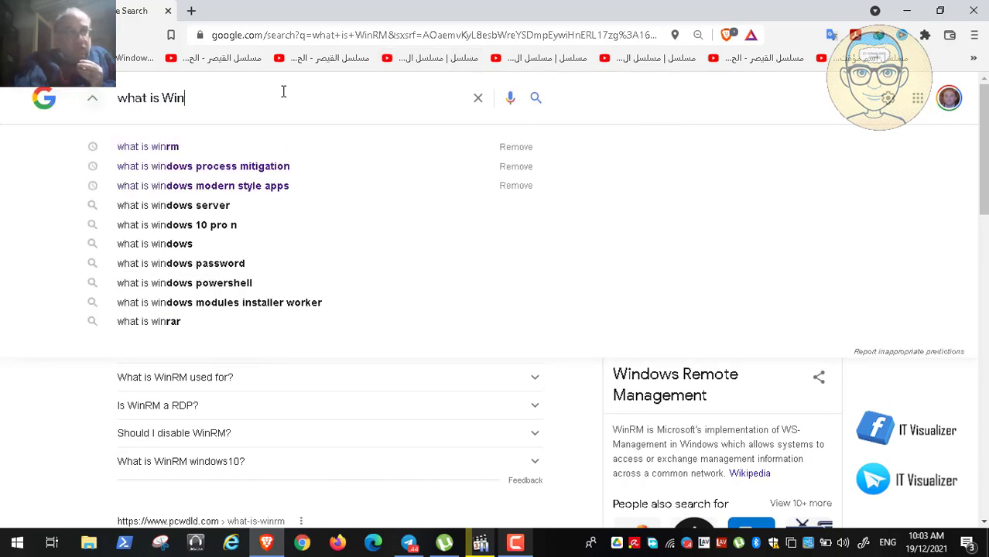
{"action": "type", "text": "dows "}
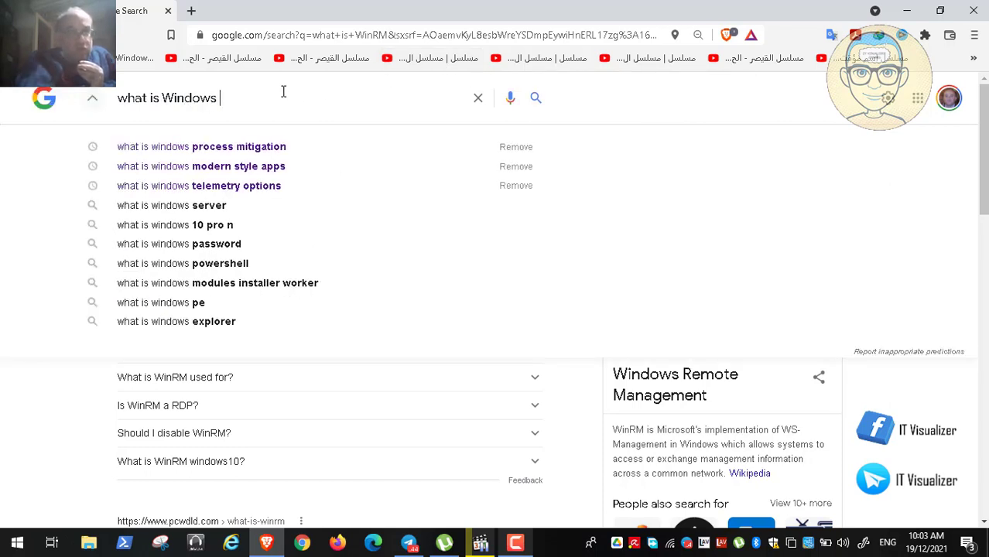
{"action": "type", "text": "admin"}
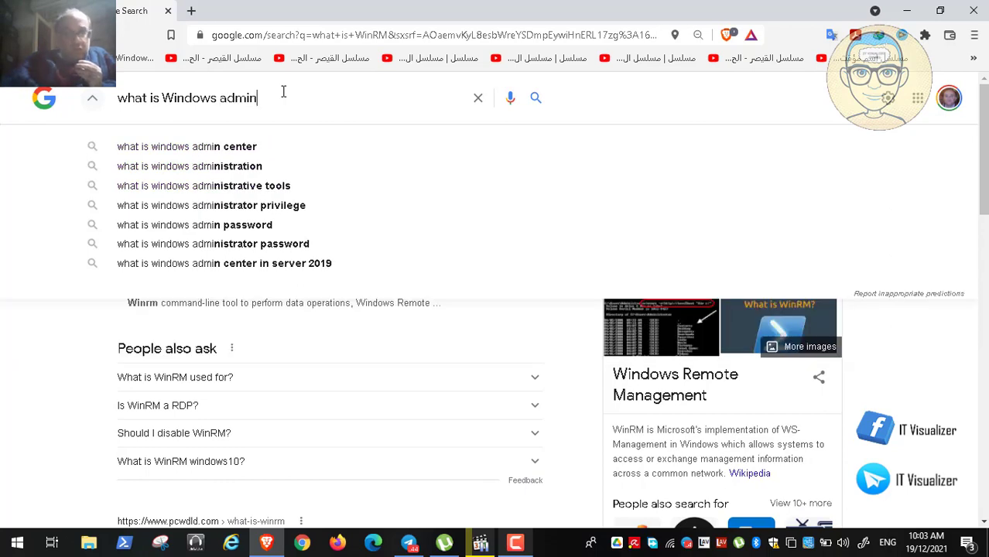
{"action": "key", "text": "Down"}
{"action": "key", "text": "Return"}
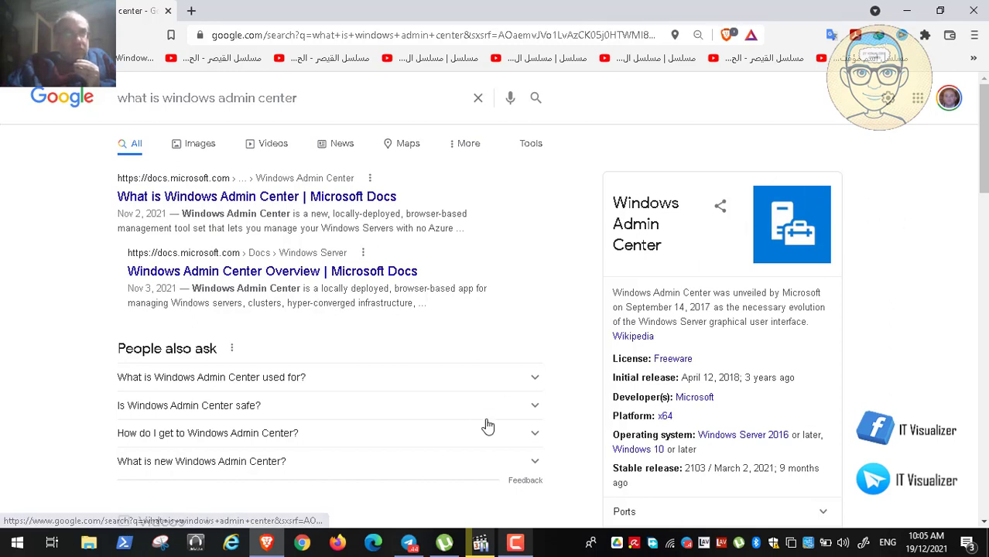
- Return to the video player, resume playback, and select the Windows key under HKEY_LOCAL_MACHINE\SOFTWARE\Microsoft in Registry Editor
{"action": "left_click", "coordinate": [481, 544]}
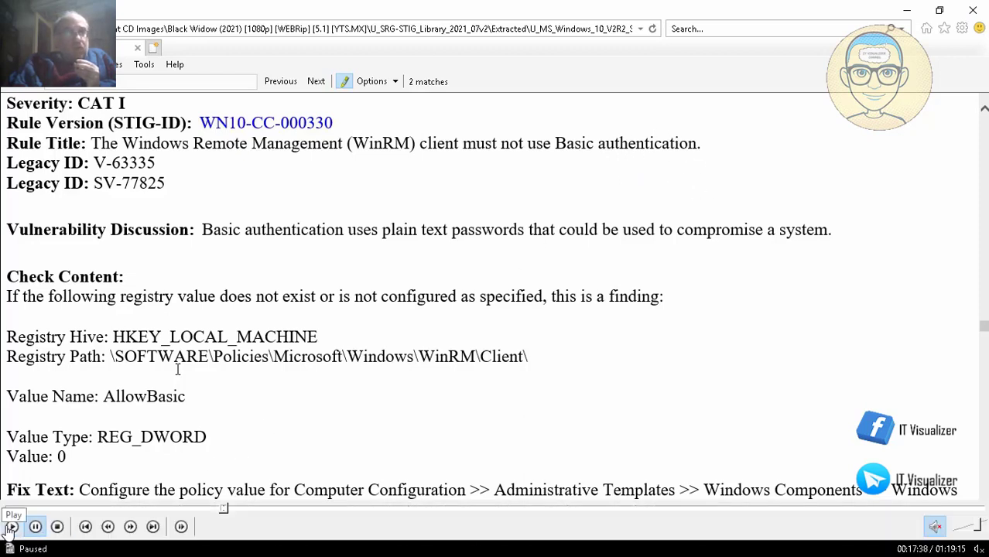
{"action": "left_click", "coordinate": [11, 527]}
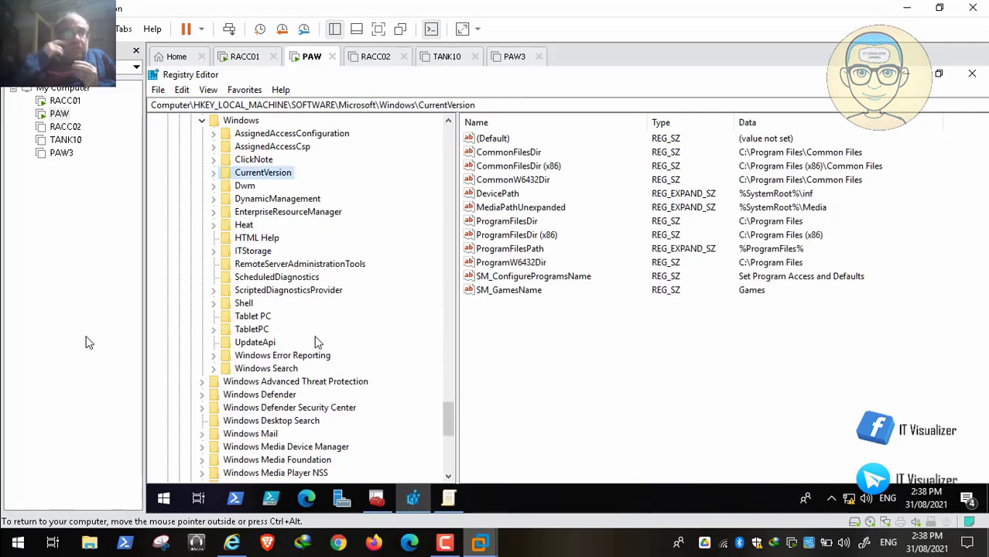
{"action": "left_click", "coordinate": [241, 121]}
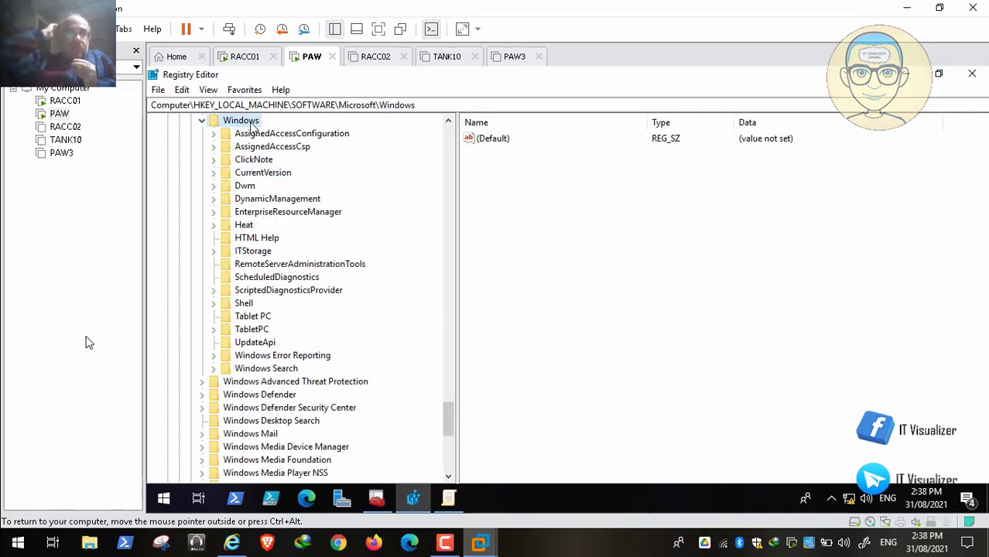
- Compare the registry path with STIG rule WN10-CC-000330 and read its check content and fix text on WinRM client Basic authentication
{"action": "left_click", "coordinate": [232, 544]}
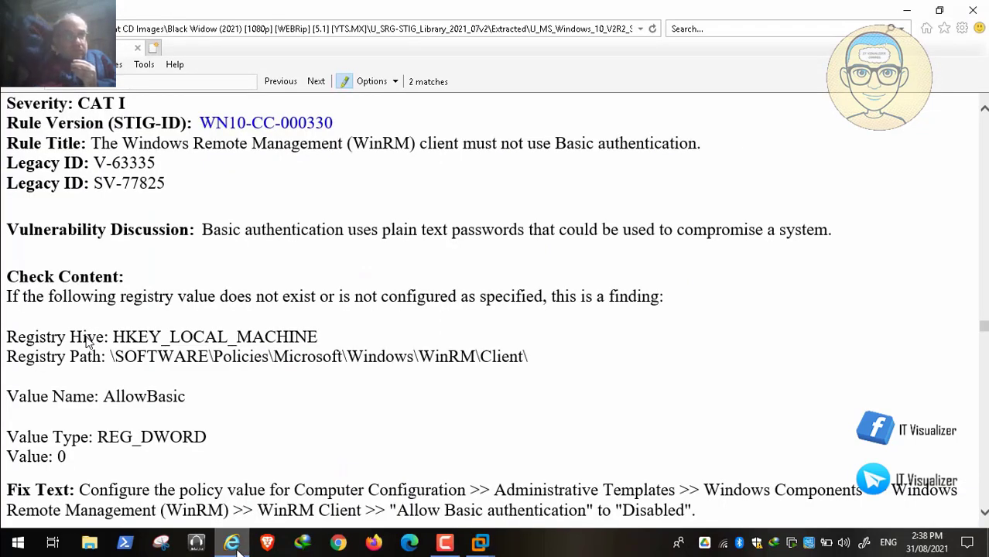
{"action": "left_click", "coordinate": [236, 546]}
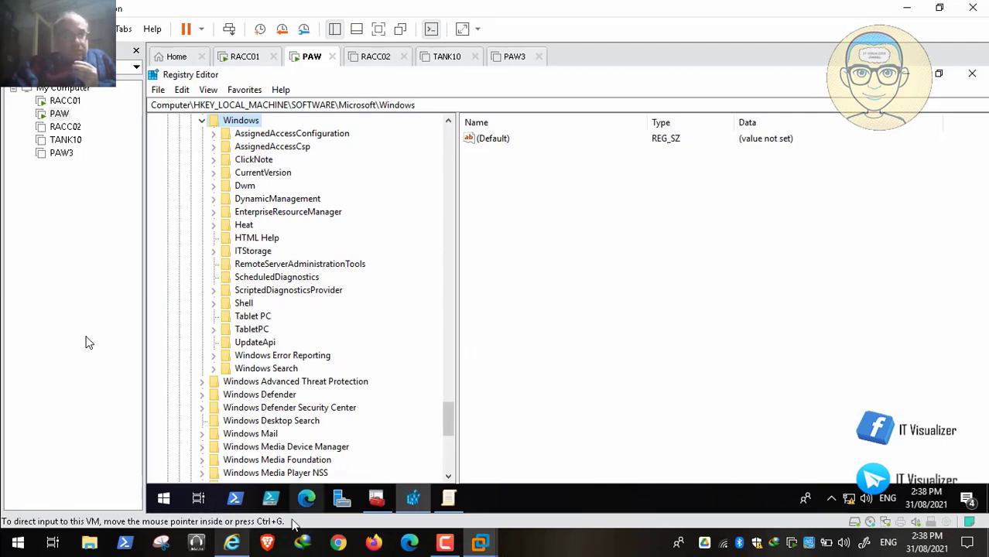
{"action": "left_click", "coordinate": [234, 544]}
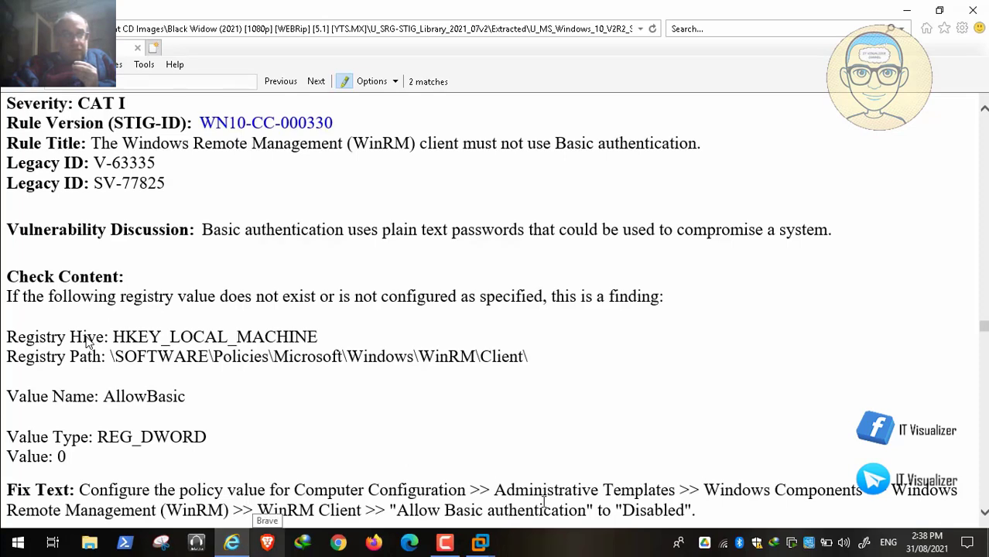
{"action": "scroll", "coordinate": [544, 501], "scroll_direction": "down", "scroll_amount": 1}
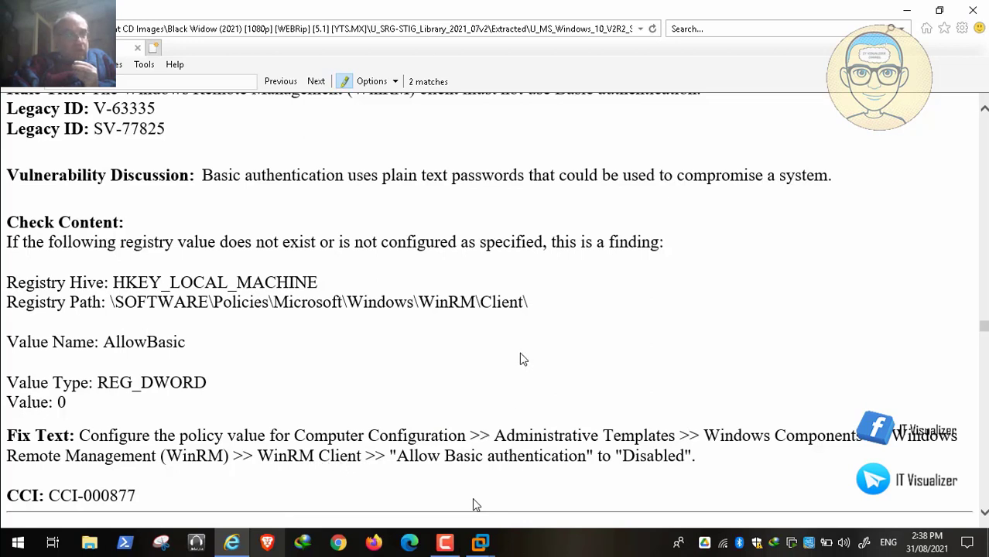
{"action": "left_click", "coordinate": [446, 543]}
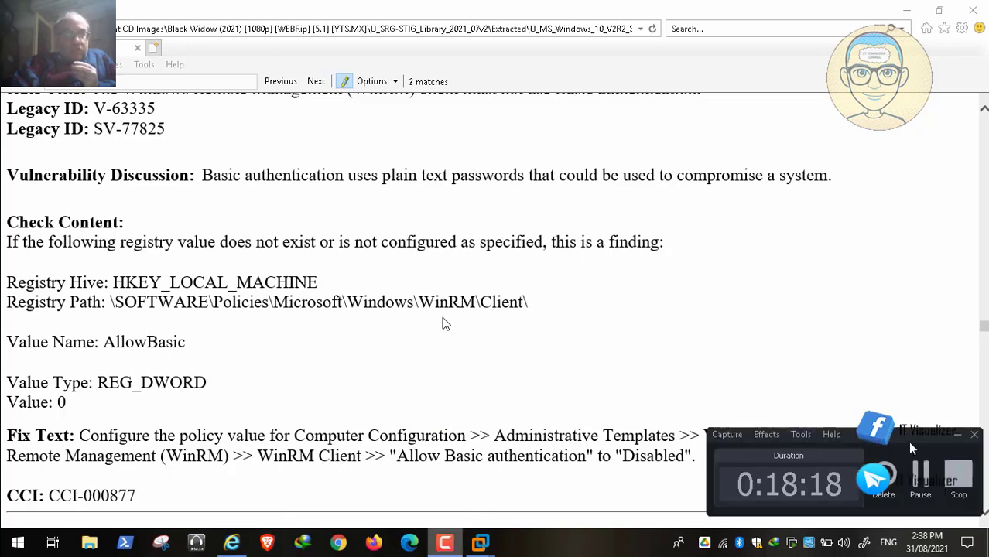
{"action": "left_click", "coordinate": [920, 473]}
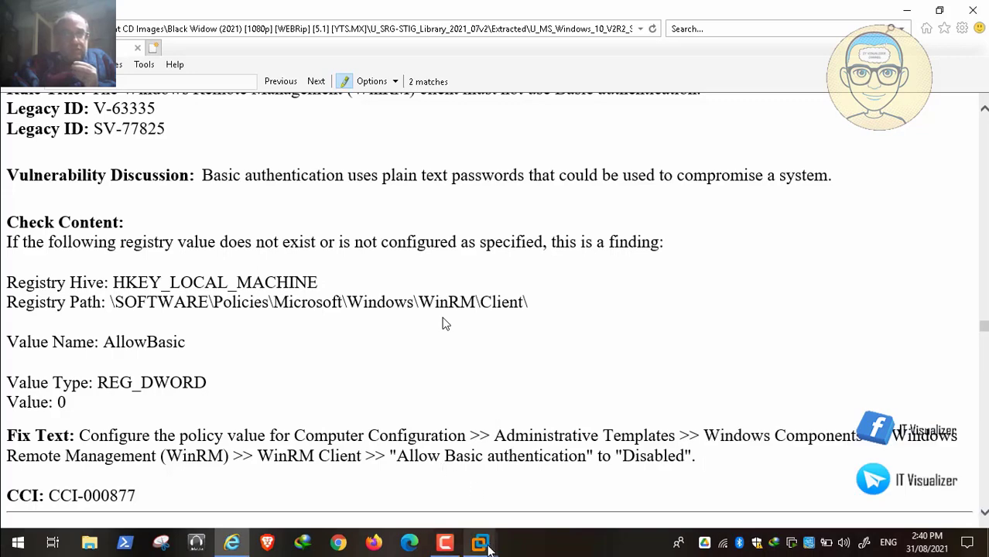
- Switch to the PAW virtual machine and bring up its Group Policy Management Editor
{"action": "left_click", "coordinate": [480, 543]}
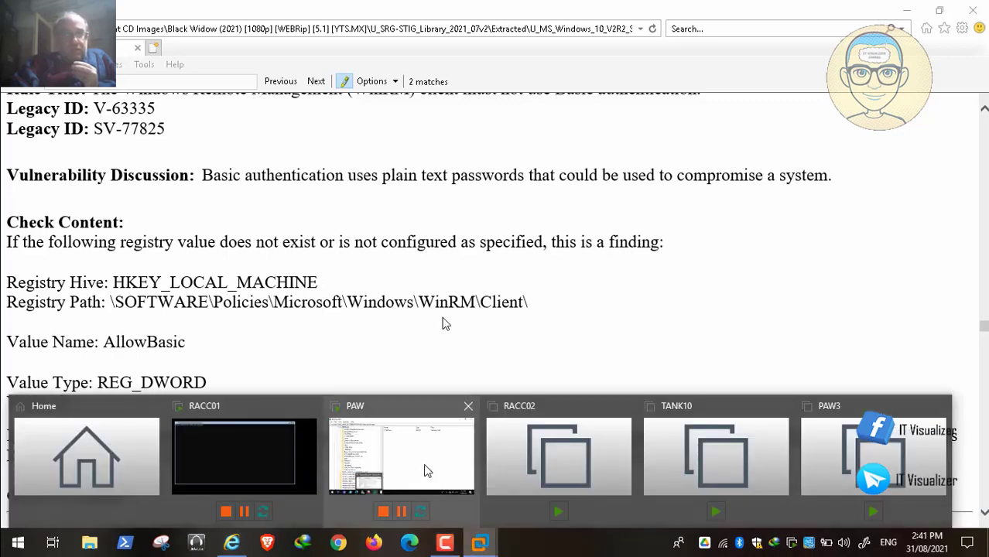
{"action": "left_click", "coordinate": [424, 468]}
{"action": "mouse_move", "coordinate": [344, 430]}
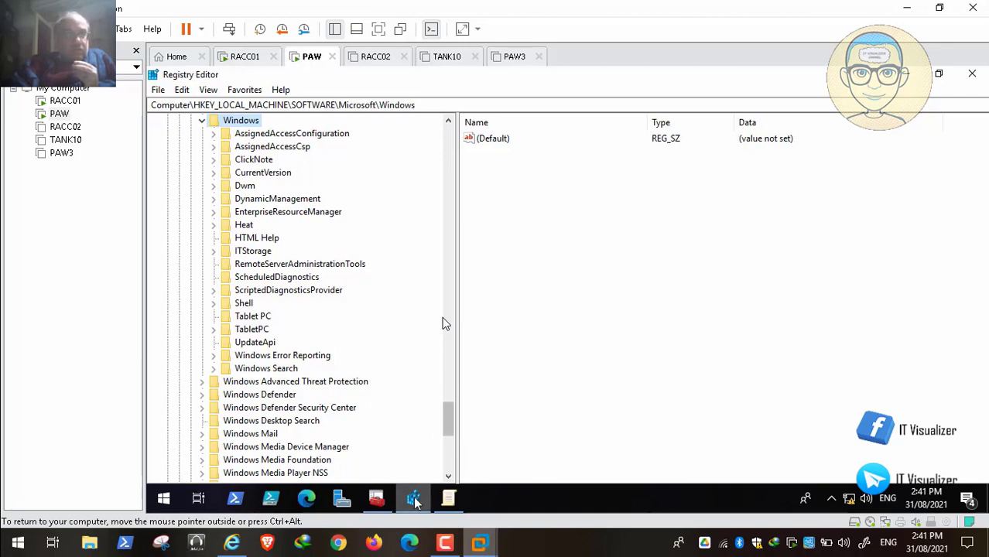
{"action": "left_click", "coordinate": [450, 502]}
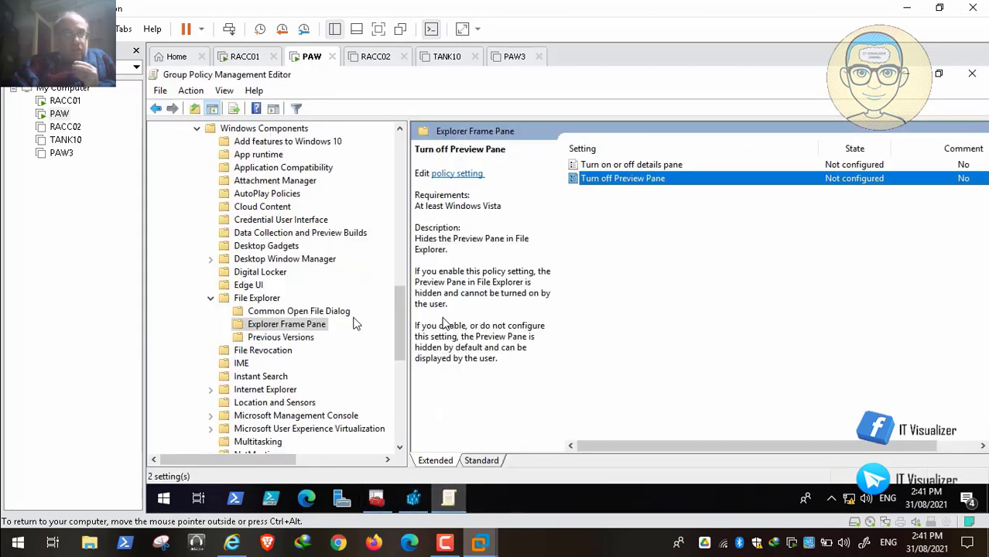
- Collapse the File Explorer and Windows Components folders under the user Administrative Templates
{"action": "left_click", "coordinate": [212, 300]}
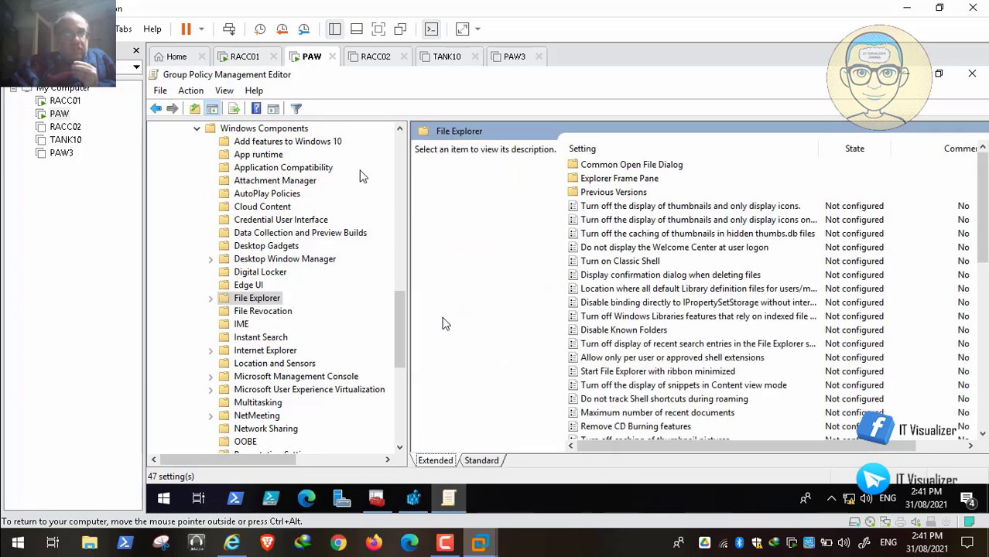
{"action": "left_click_drag", "start_coordinate": [399, 328], "coordinate": [400, 254]}
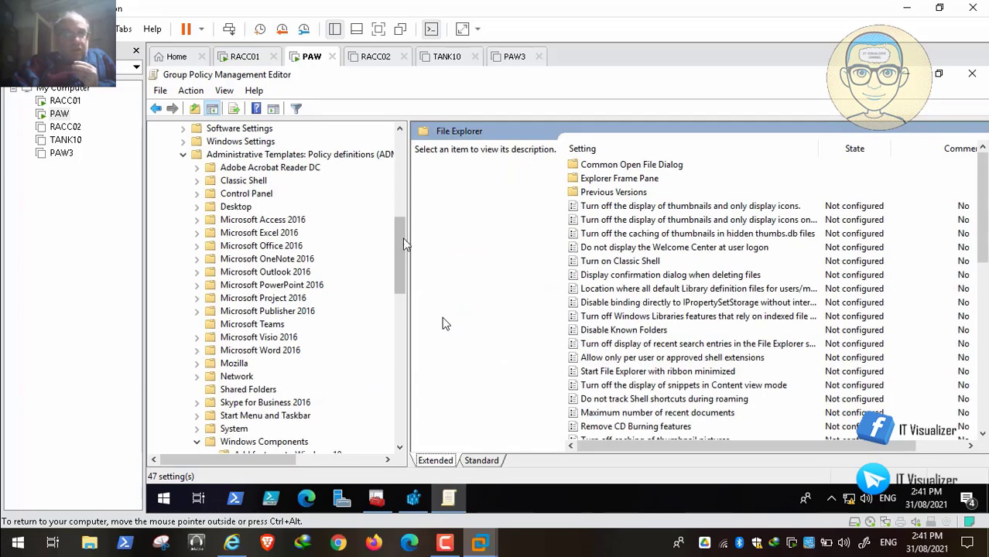
{"action": "left_click", "coordinate": [198, 445]}
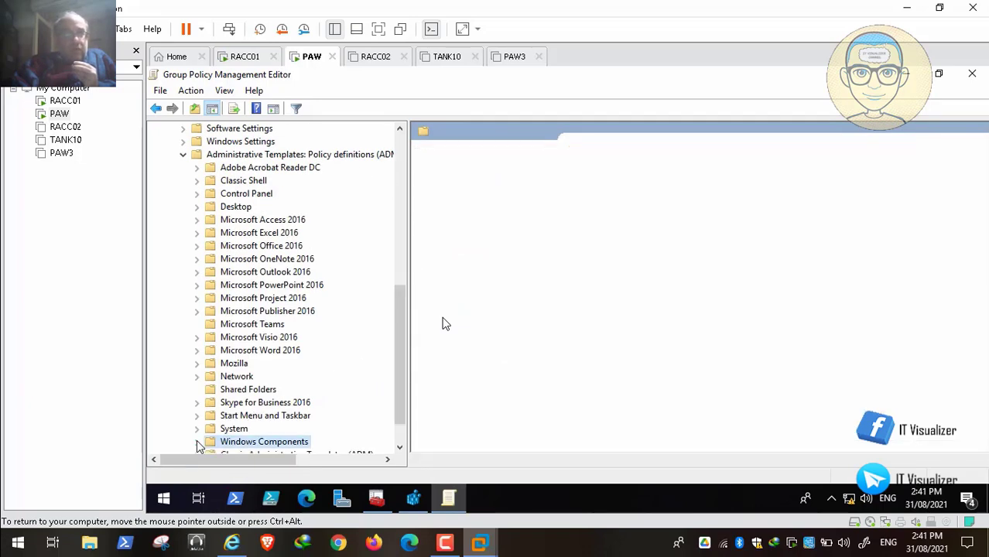
{"action": "left_click", "coordinate": [399, 447]}
{"action": "left_click", "coordinate": [400, 448]}
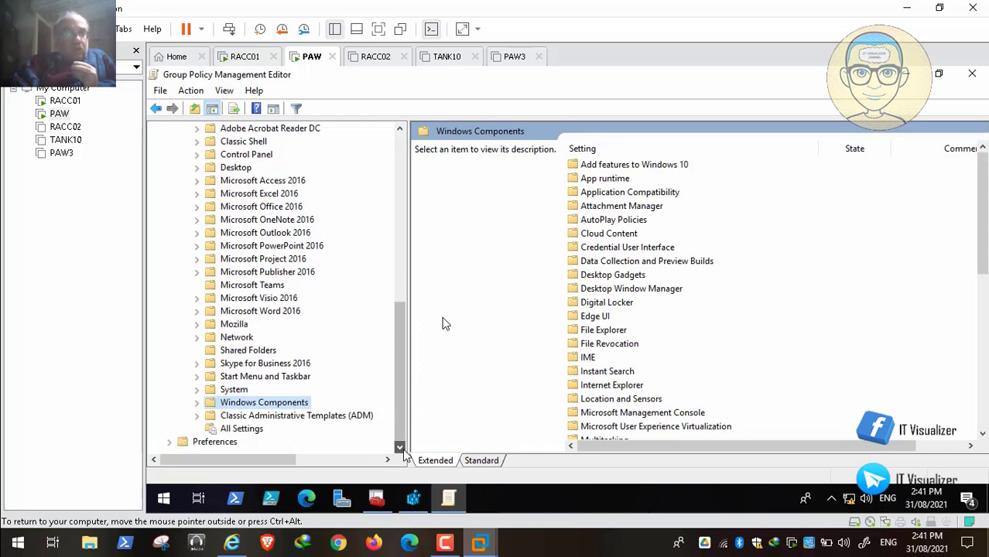
- Collapse the user Administrative Templates and expand Windows Components under the Computer Configuration Administrative Templates
{"action": "left_click", "coordinate": [404, 201]}
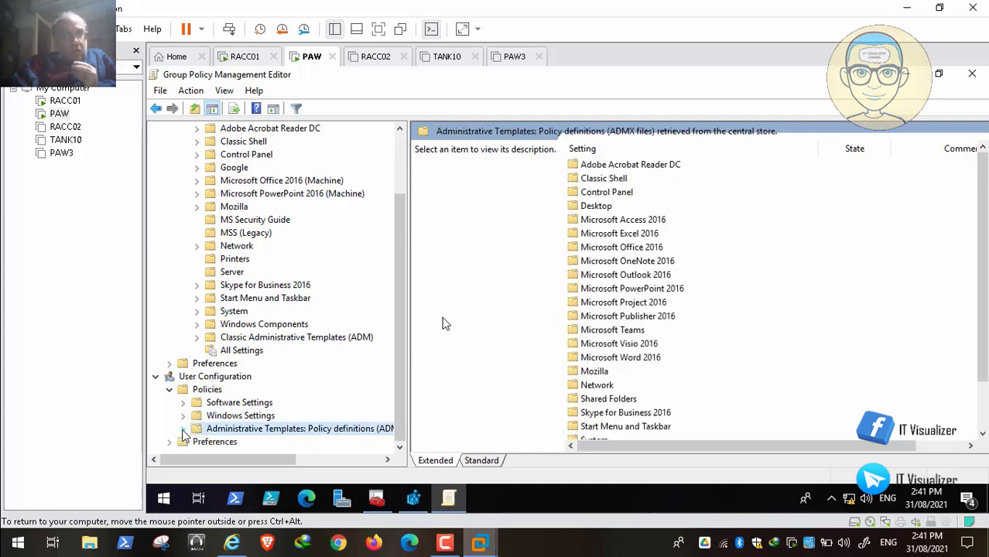
{"action": "left_click", "coordinate": [183, 433]}
{"action": "left_click", "coordinate": [197, 324]}
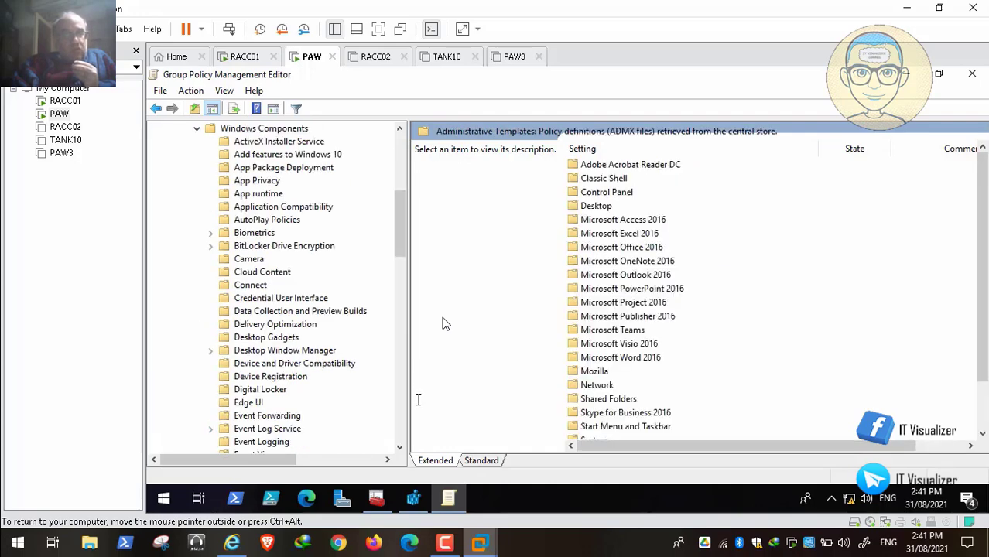
- Select the Windows Remote Management (WinRM) folder under the computer's Windows Components
{"action": "left_click", "coordinate": [396, 422]}
{"action": "left_click", "coordinate": [398, 422]}
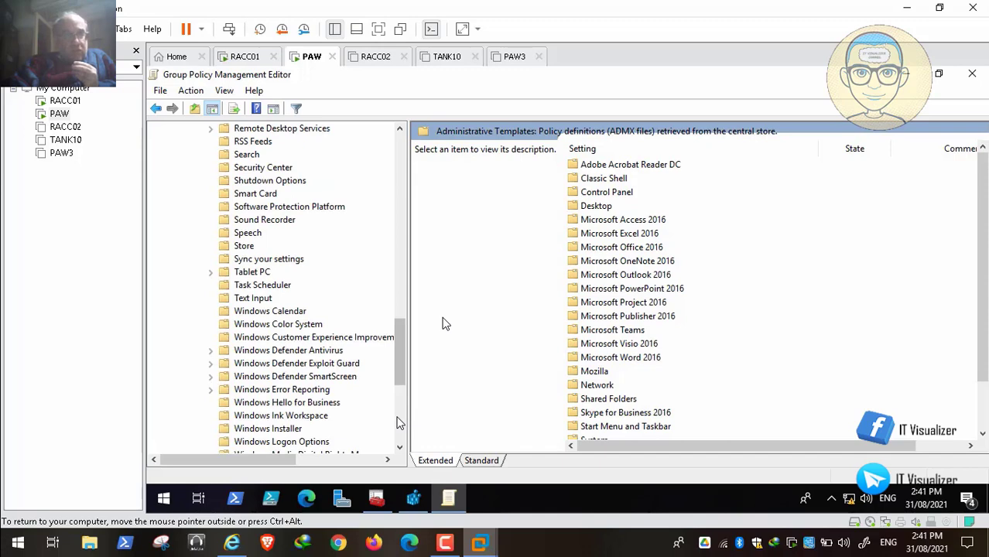
{"action": "left_click", "coordinate": [398, 424]}
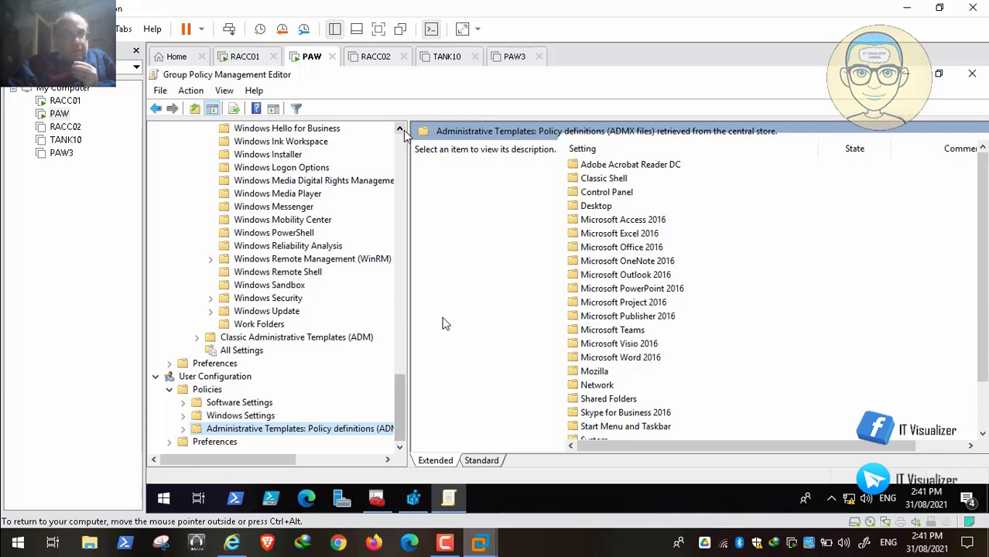
{"action": "left_click", "coordinate": [399, 128]}
{"action": "left_click", "coordinate": [399, 128]}
{"action": "left_click", "coordinate": [399, 129]}
{"action": "left_click", "coordinate": [400, 129]}
{"action": "left_click", "coordinate": [399, 129]}
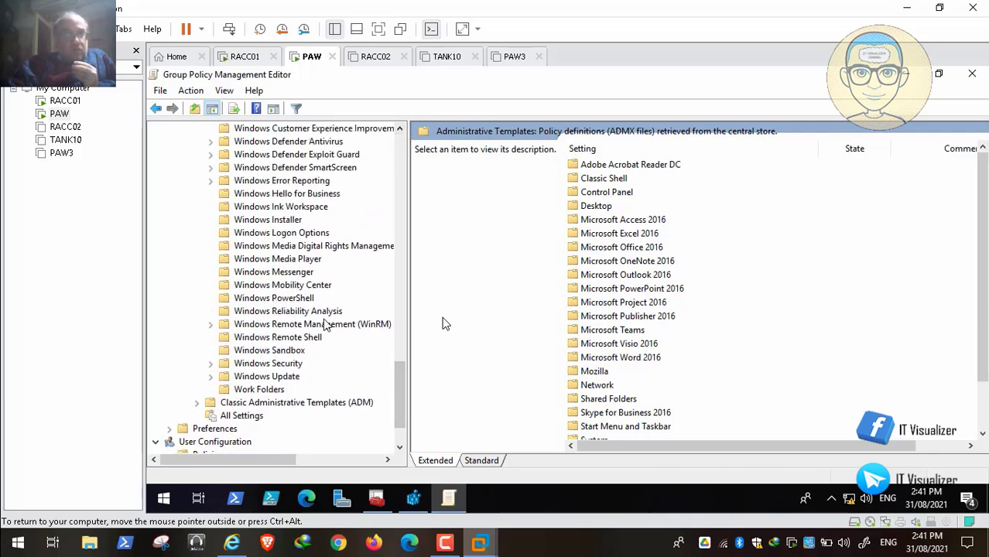
{"action": "left_click", "coordinate": [324, 325]}
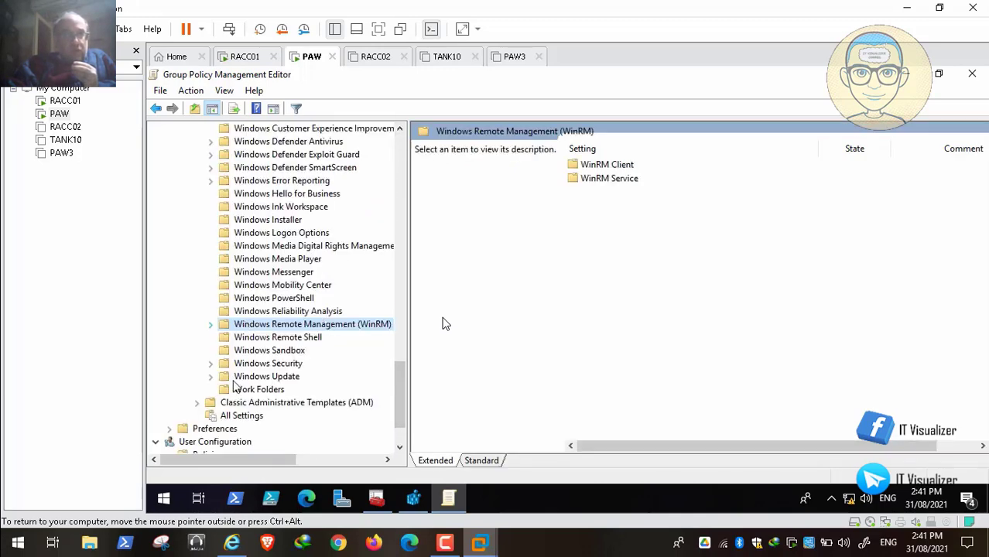
- Check the policy path in the STIG fix text and open the Allow Basic authentication policy in the WinRM Client folder
{"action": "left_click", "coordinate": [231, 544]}
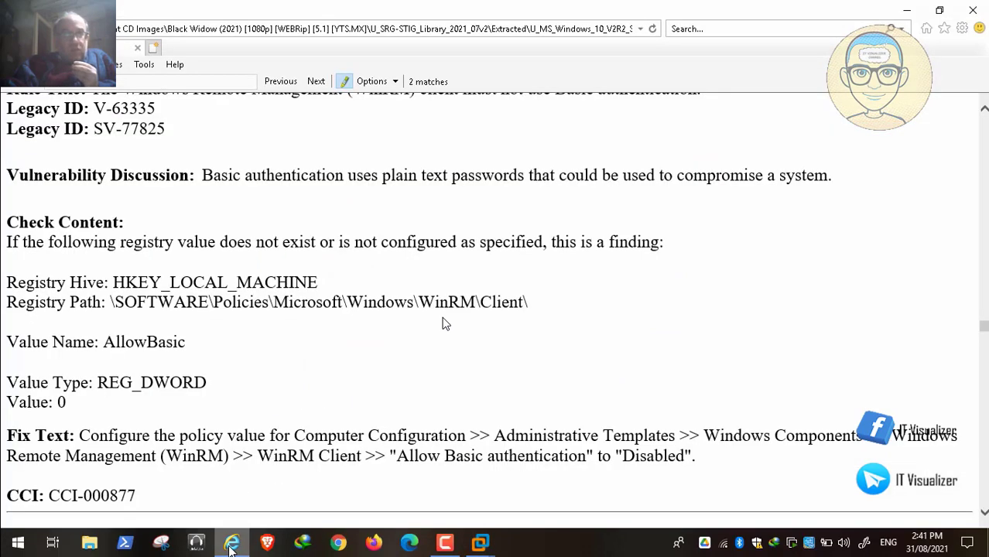
{"action": "left_click", "coordinate": [231, 545]}
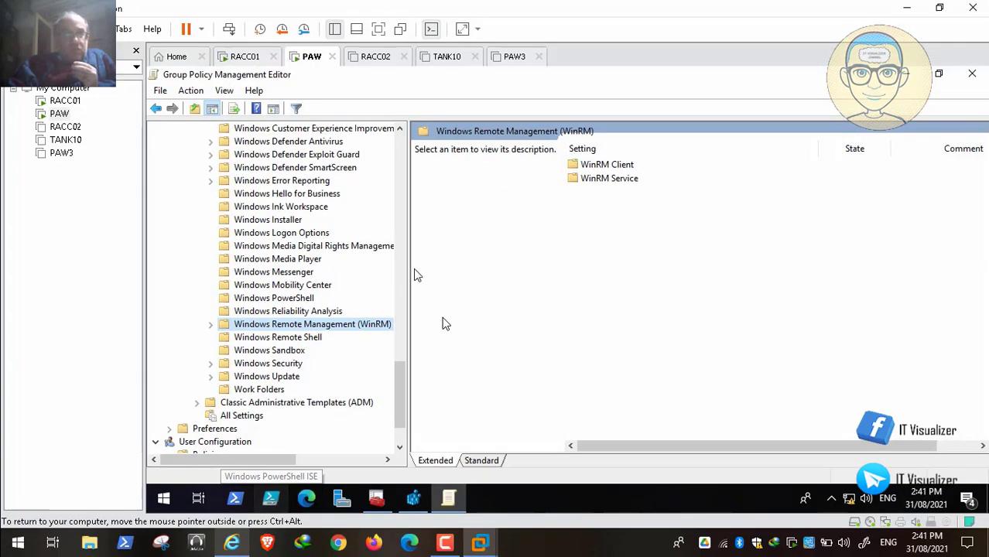
{"action": "double_click", "coordinate": [612, 167]}
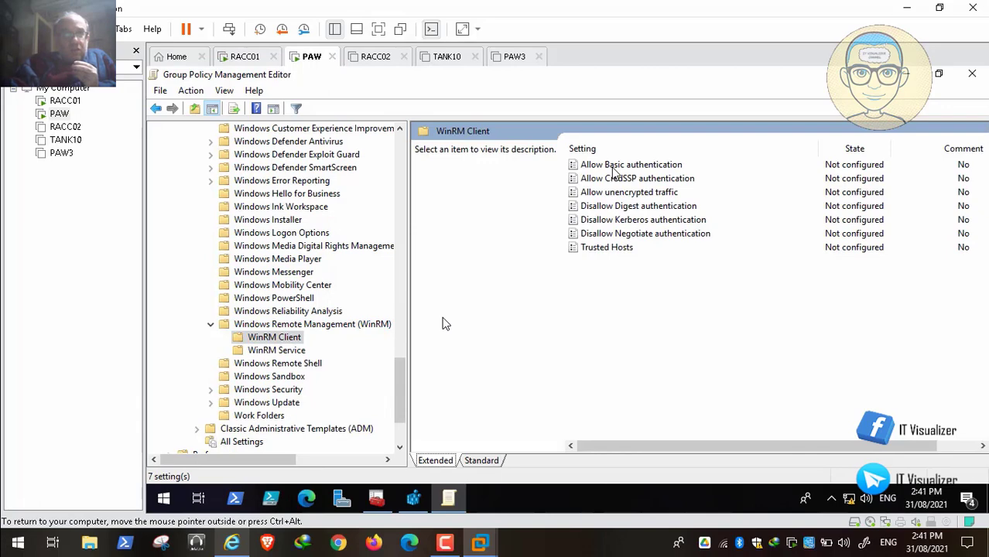
{"action": "double_click", "coordinate": [663, 165]}
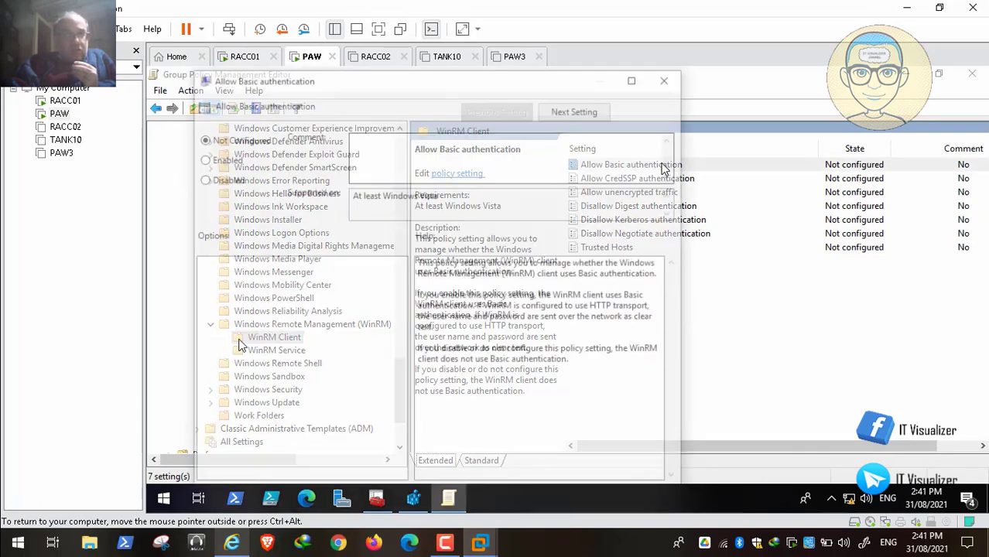
- Compare the Allow Basic authentication policy with the STIG fix text and choose Disabled for it
{"action": "left_click", "coordinate": [34, 527]}
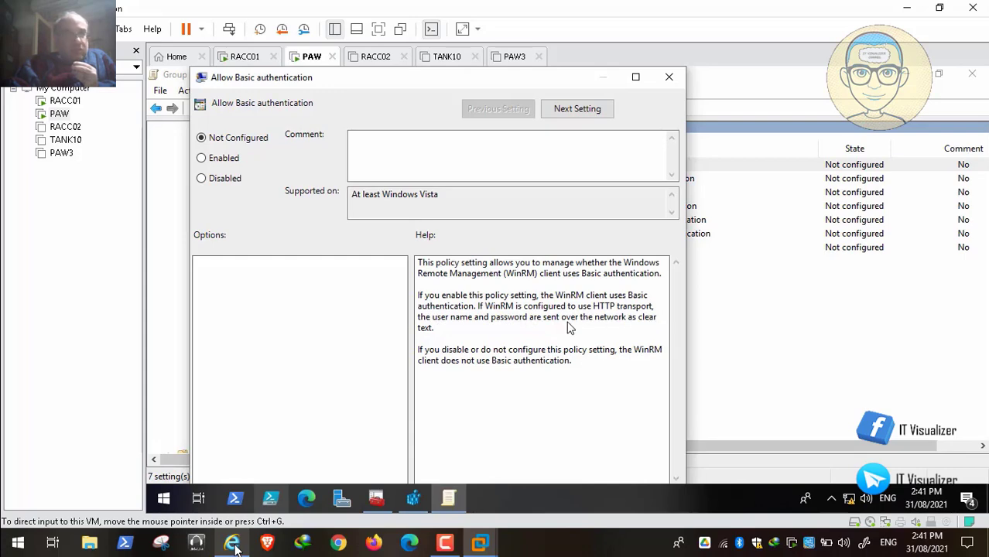
{"action": "mouse_move", "coordinate": [11, 524]}
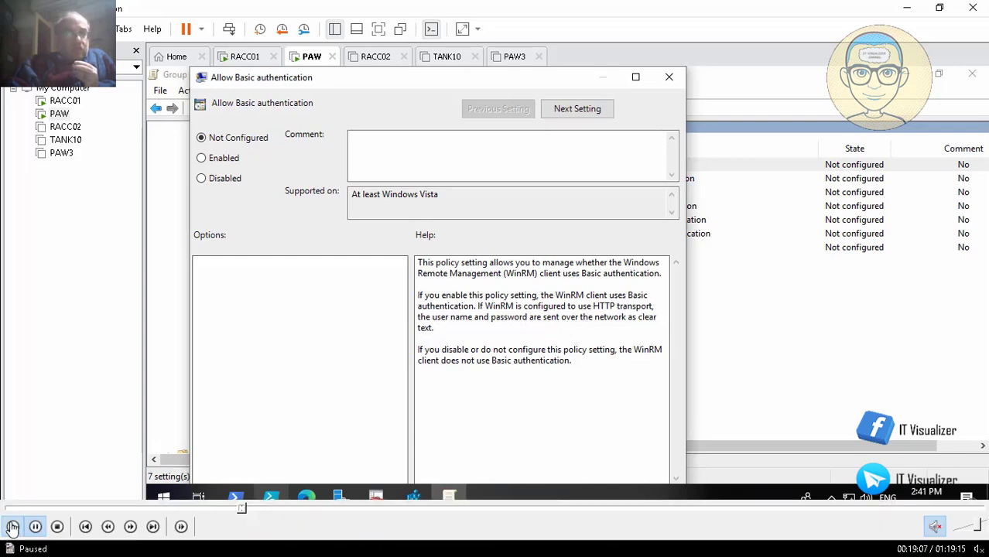
{"action": "left_click", "coordinate": [232, 546]}
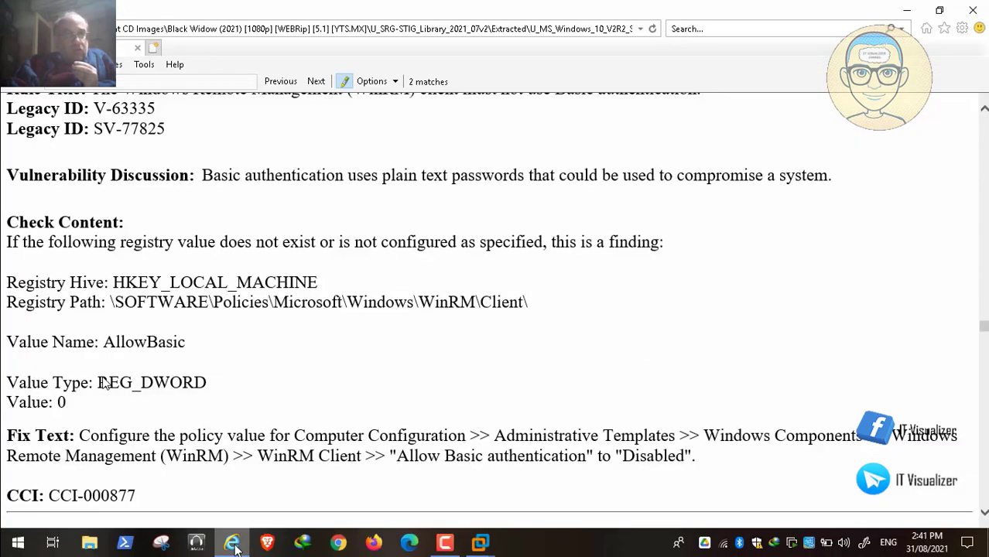
{"action": "left_click", "coordinate": [232, 546]}
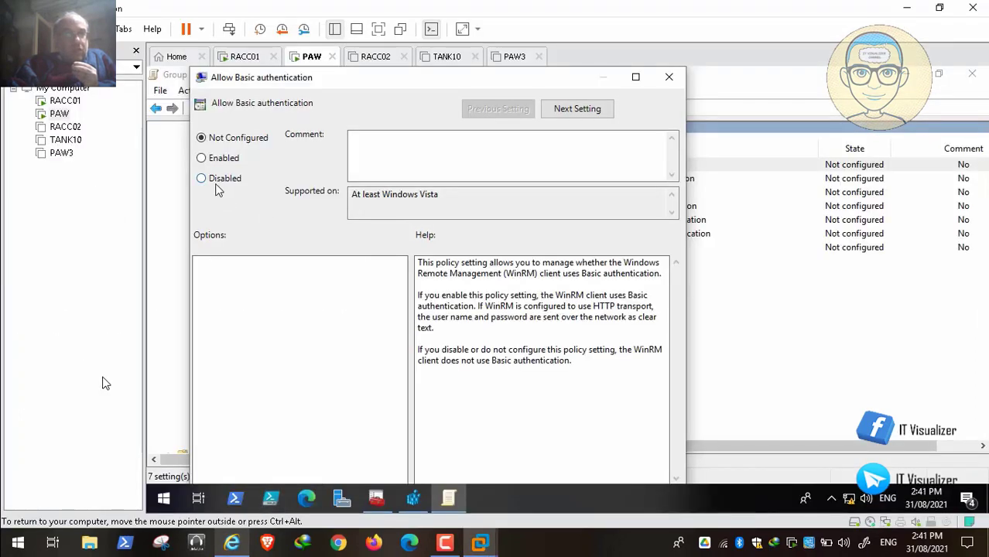
{"action": "left_click", "coordinate": [232, 546]}
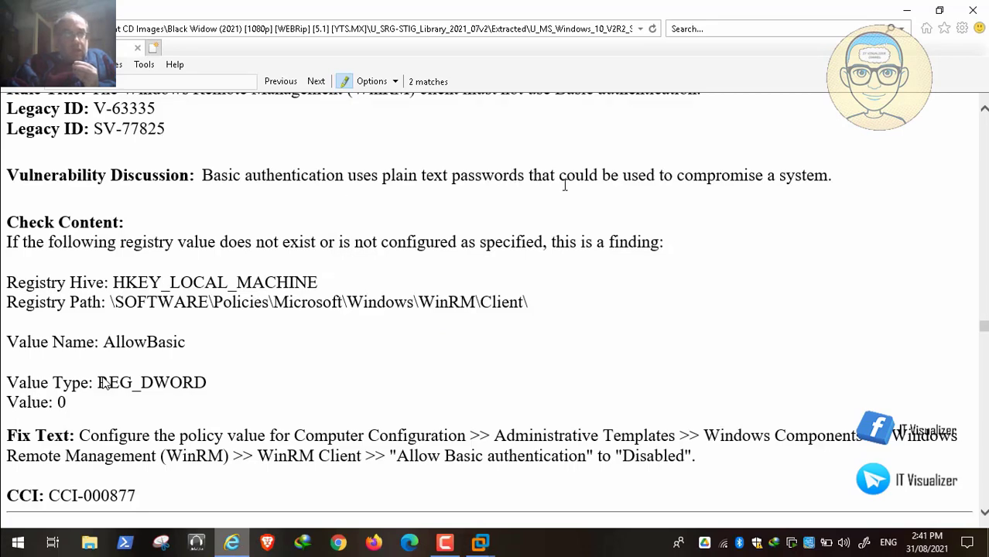
- Read the discussion, check content and fix text of STIG rule WN10-CC-000335 on WinRM client unencrypted traffic
{"action": "scroll", "coordinate": [446, 192], "scroll_direction": "down", "scroll_amount": 3}
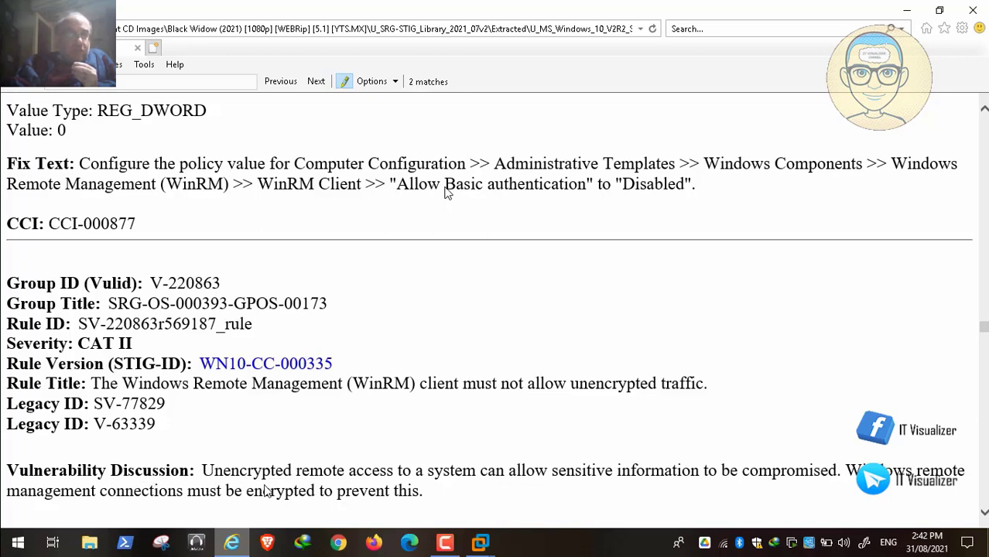
{"action": "left_click", "coordinate": [10, 527]}
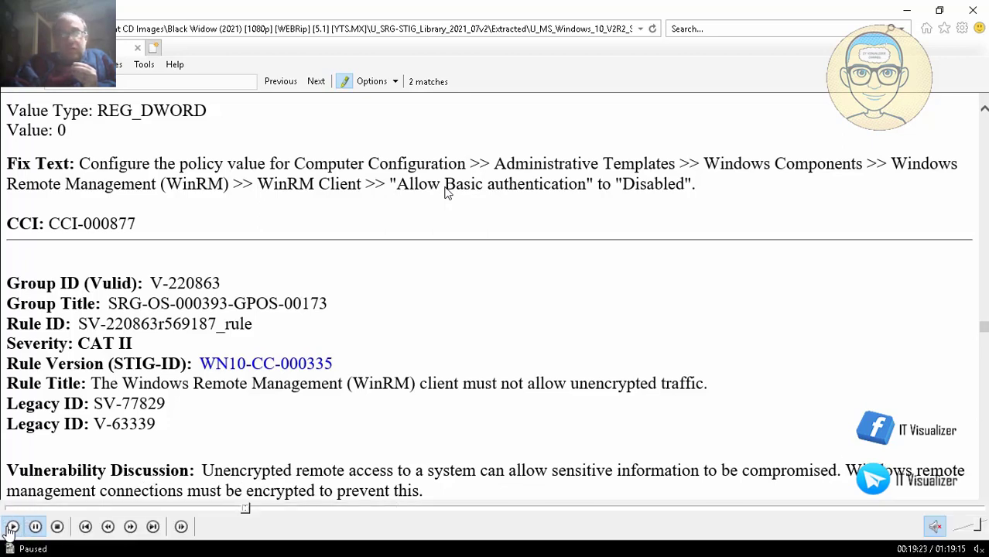
{"action": "left_click", "coordinate": [11, 526]}
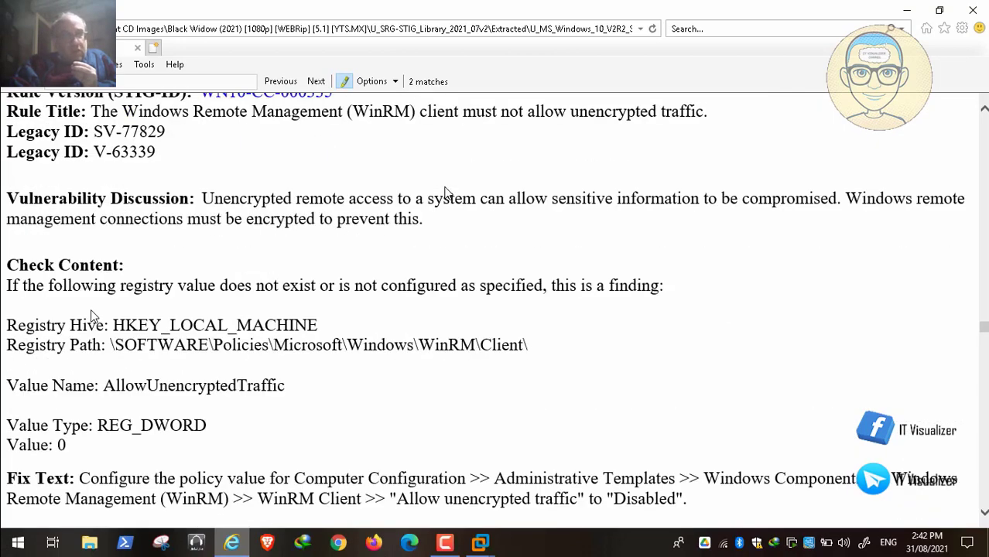
{"action": "scroll", "coordinate": [445, 191], "scroll_direction": "down", "scroll_amount": 1}
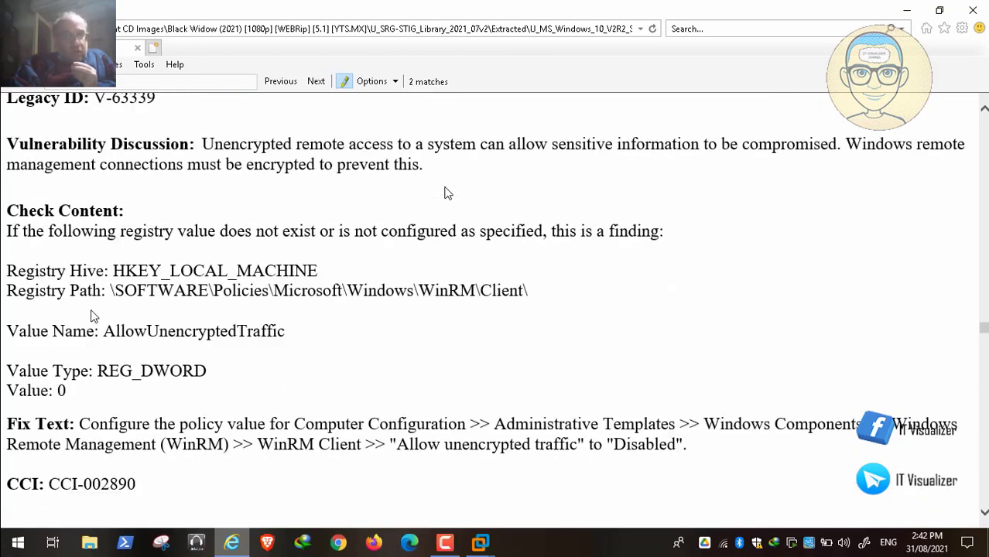
{"action": "scroll", "coordinate": [445, 191], "scroll_direction": "down", "scroll_amount": 1}
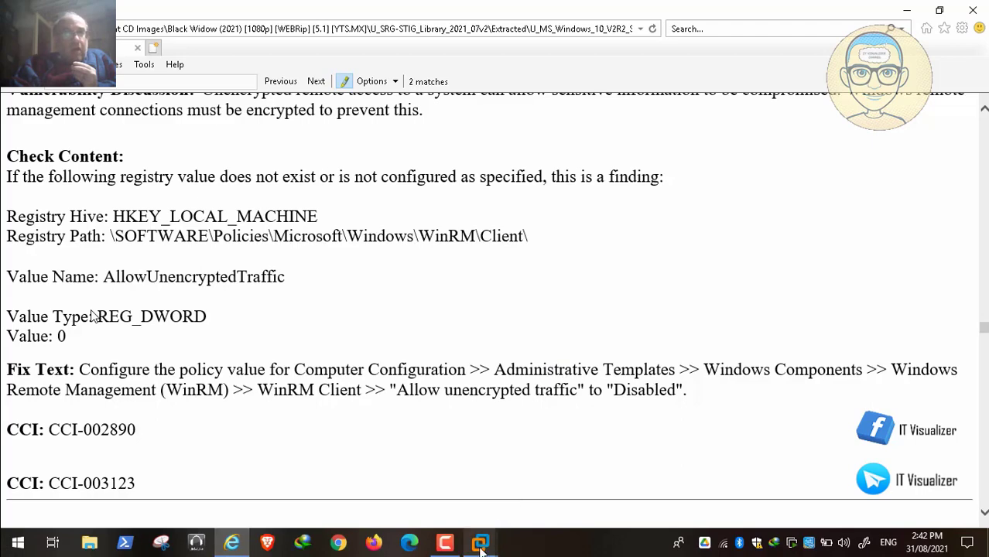
- Dismiss the Allow Basic authentication policy in the PAW virtual machine and choose Disabled in the WinRM client's Allow unencrypted traffic policy
{"action": "mouse_move", "coordinate": [477, 545]}
{"action": "left_click", "coordinate": [448, 499]}
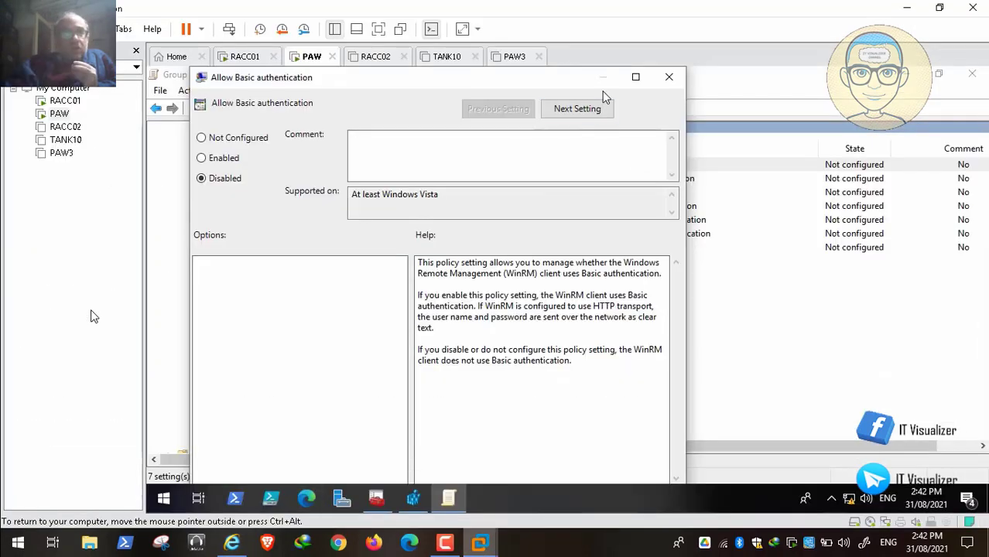
{"action": "left_click", "coordinate": [677, 82]}
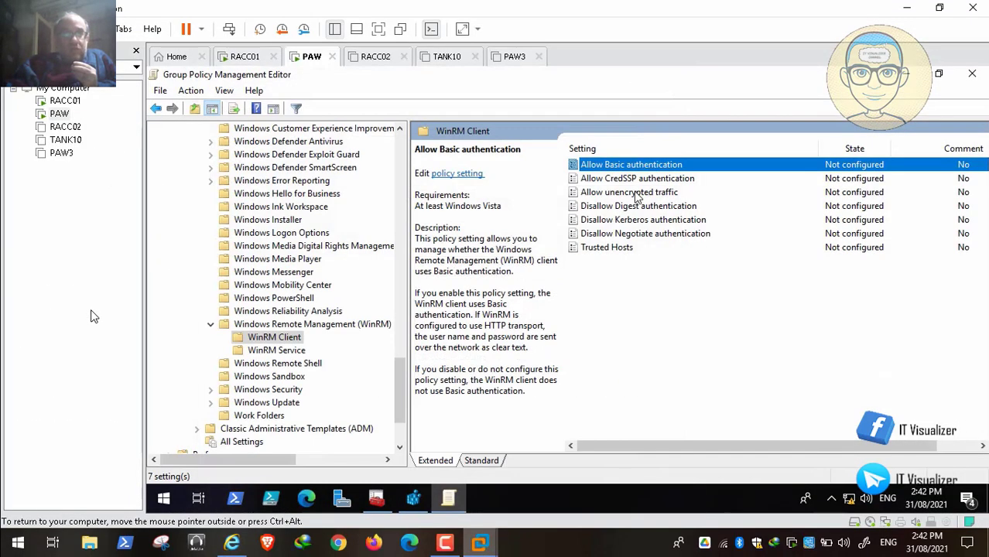
{"action": "double_click", "coordinate": [633, 193]}
{"action": "left_click", "coordinate": [246, 179]}
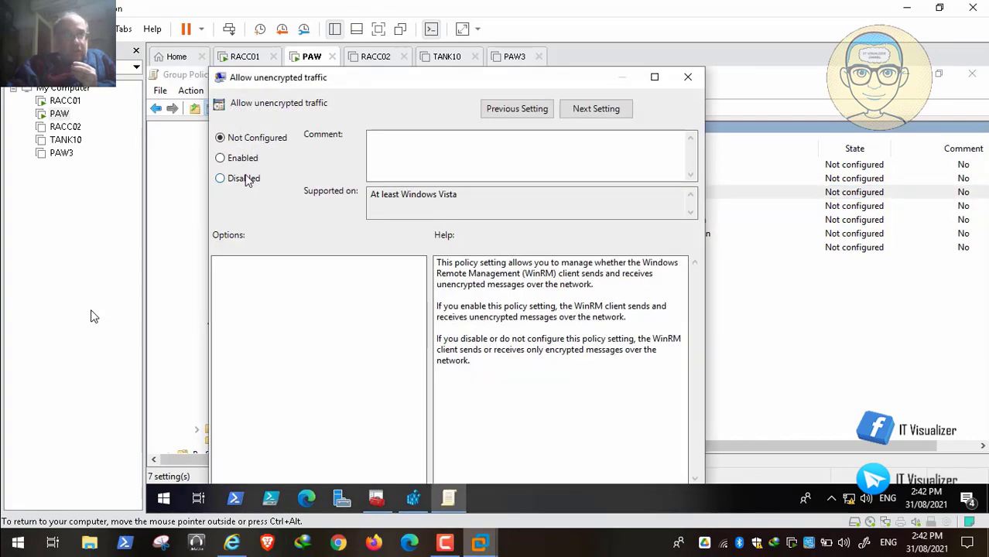
- Return to the STIG document and read rule WN10-CC-000345 on WinRM service Basic authentication, including its severity override guidance
{"action": "left_click", "coordinate": [234, 545]}
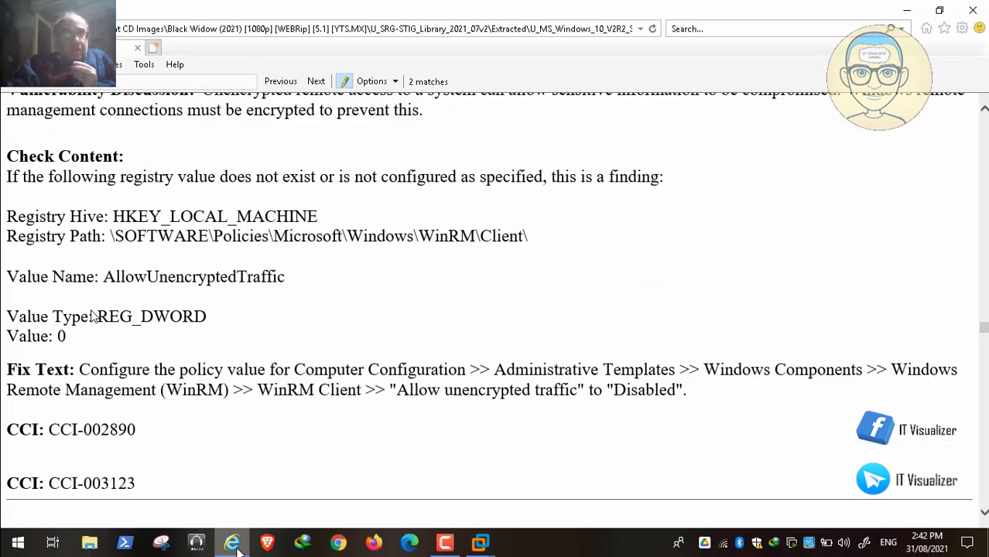
{"action": "scroll", "coordinate": [91, 316], "scroll_direction": "down", "scroll_amount": 5}
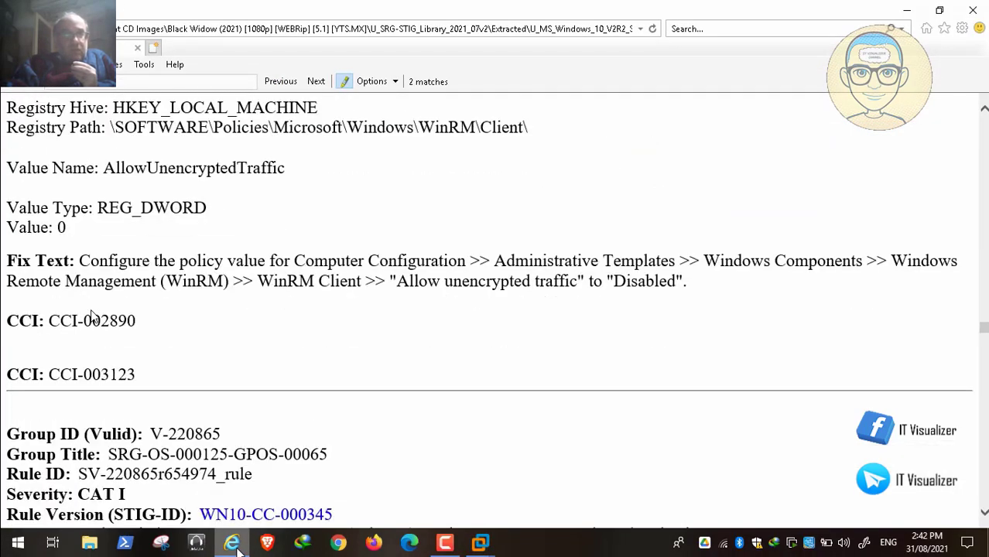
{"action": "scroll", "coordinate": [90, 316], "scroll_direction": "down", "scroll_amount": 1}
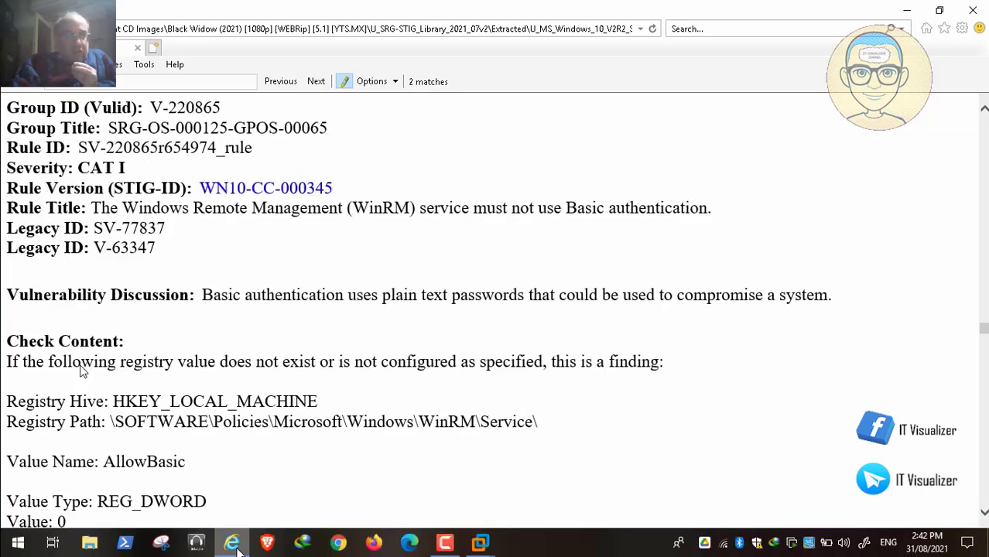
{"action": "scroll", "coordinate": [81, 371], "scroll_direction": "down", "scroll_amount": 4}
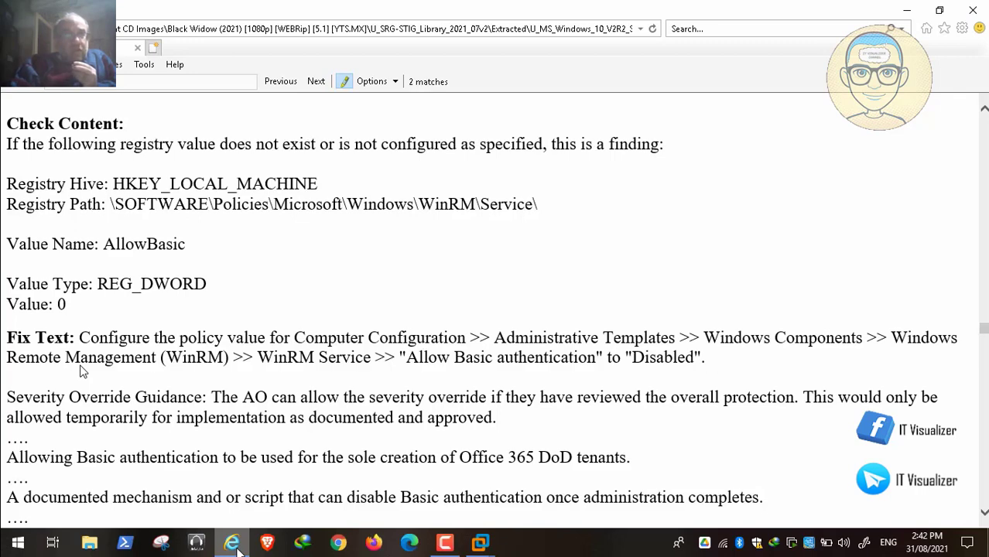
{"action": "scroll", "coordinate": [81, 372], "scroll_direction": "down", "scroll_amount": 2}
{"action": "mouse_move", "coordinate": [13, 526]}
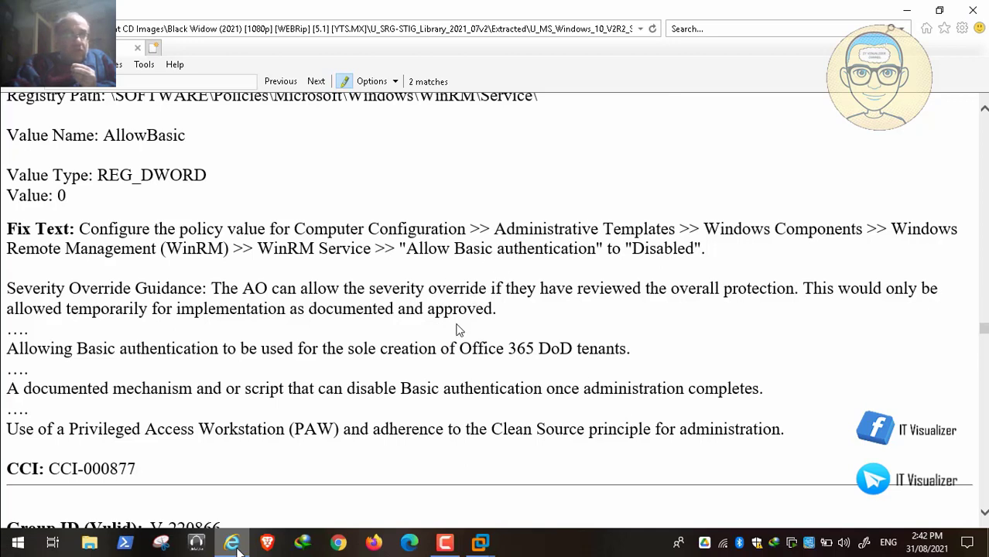
{"action": "left_click", "coordinate": [11, 529]}
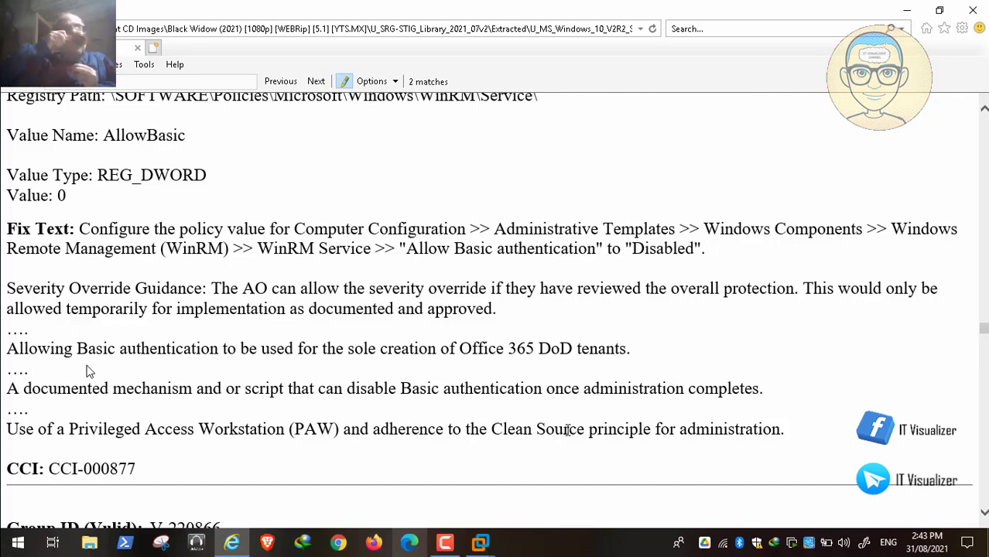
- Review the WinRM rules from WN10-CC-000330 through WN10-CC-000350 and go back to the severity override guidance of WN10-CC-000345
{"action": "scroll", "coordinate": [550, 419], "scroll_direction": "up", "scroll_amount": 10}
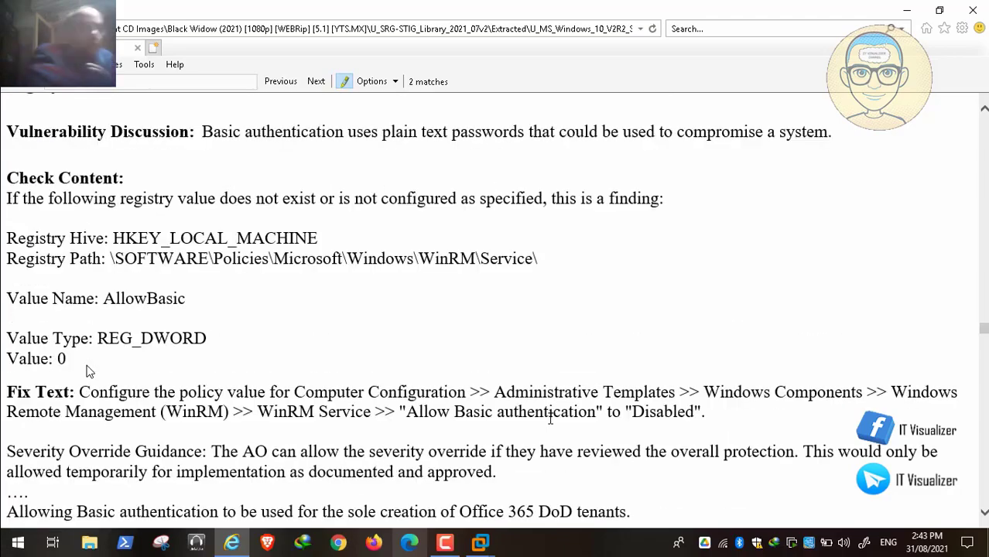
{"action": "scroll", "coordinate": [550, 418], "scroll_direction": "up", "scroll_amount": 10}
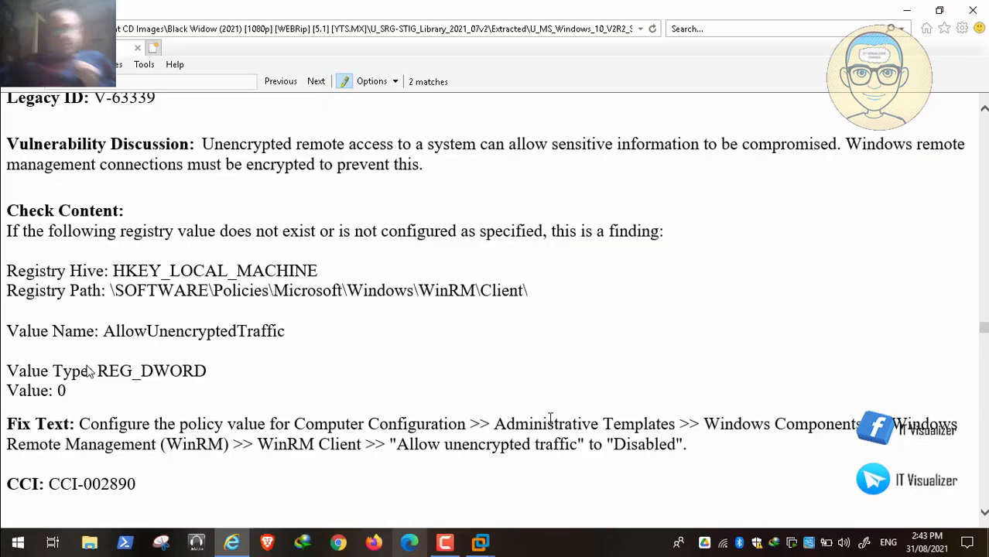
{"action": "scroll", "coordinate": [550, 418], "scroll_direction": "up", "scroll_amount": 10}
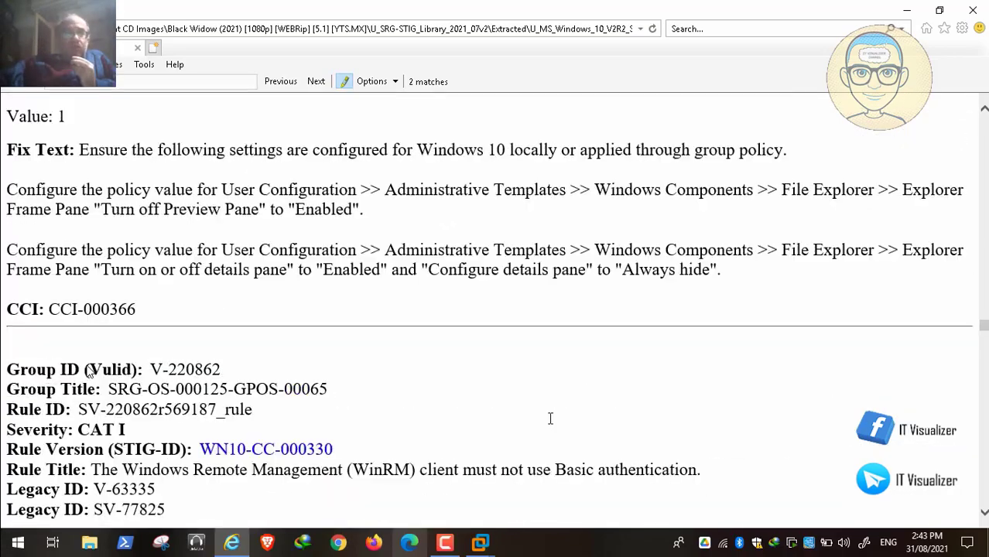
{"action": "scroll", "coordinate": [550, 418], "scroll_direction": "up", "scroll_amount": 2}
{"action": "scroll", "coordinate": [550, 419], "scroll_direction": "down", "scroll_amount": 15}
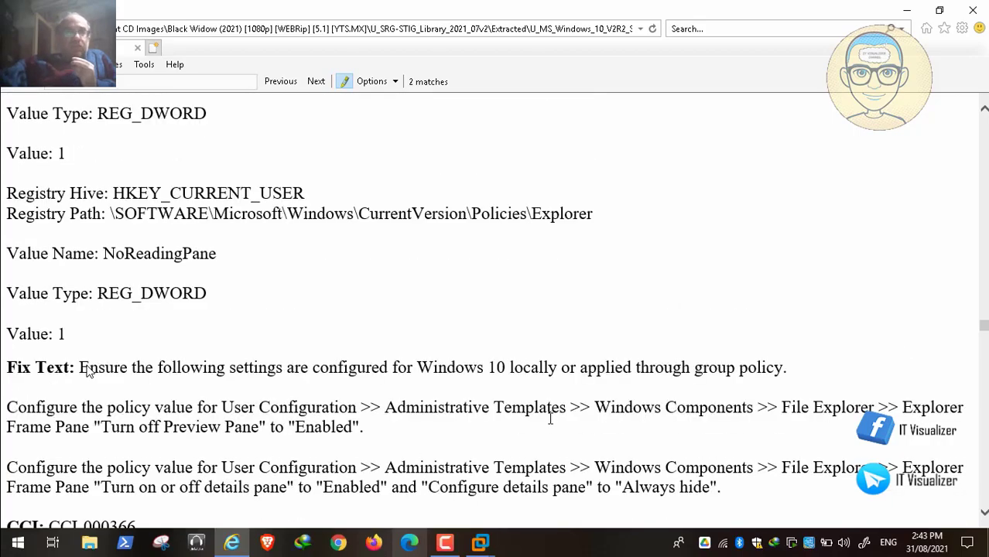
{"action": "scroll", "coordinate": [551, 418], "scroll_direction": "down", "scroll_amount": 5}
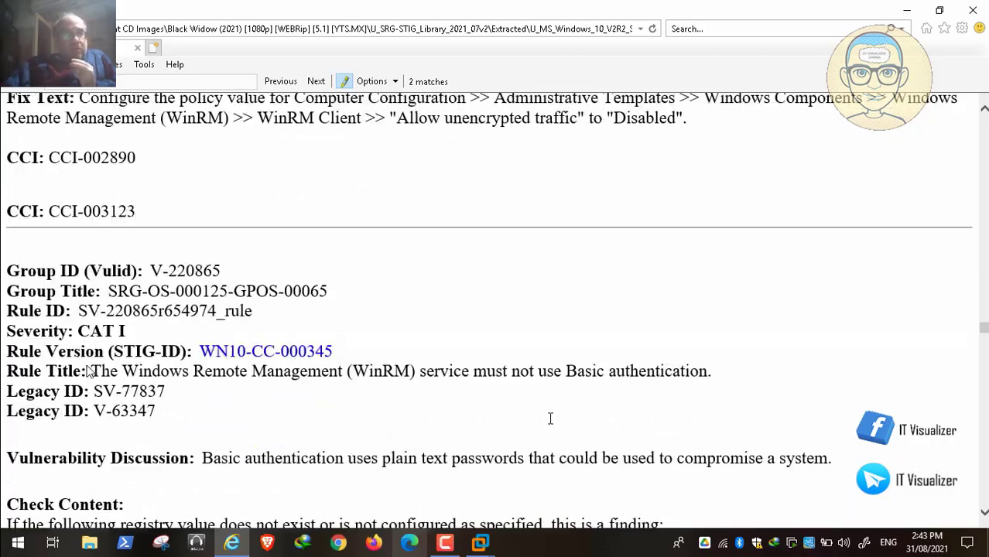
{"action": "scroll", "coordinate": [550, 419], "scroll_direction": "down", "scroll_amount": 3}
{"action": "scroll", "coordinate": [550, 418], "scroll_direction": "down", "scroll_amount": 7}
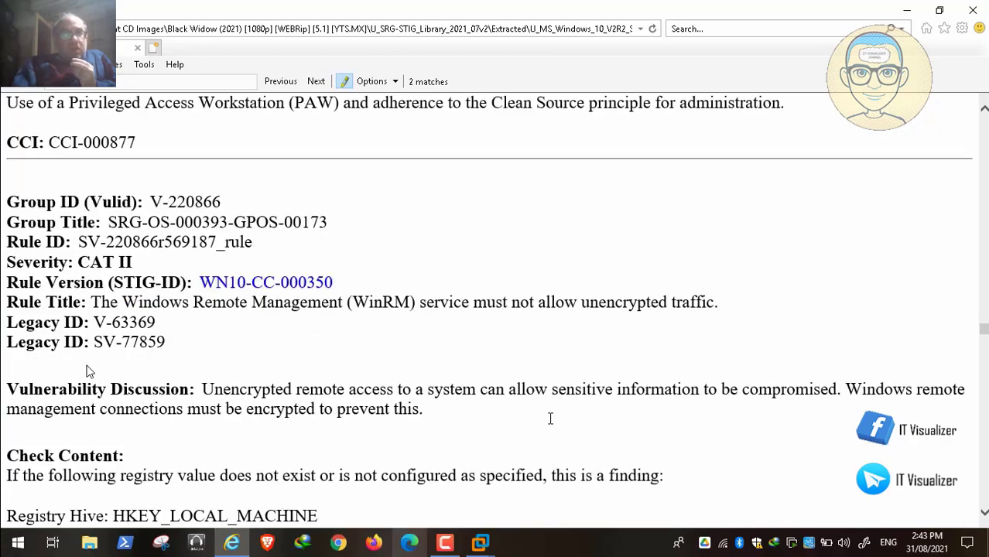
{"action": "scroll", "coordinate": [585, 298], "scroll_direction": "up", "scroll_amount": 4}
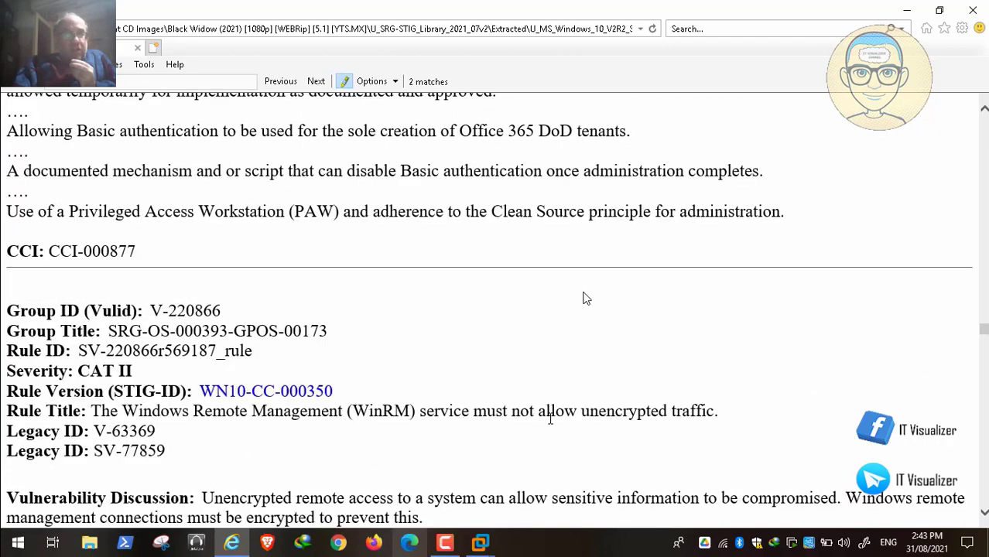
{"action": "scroll", "coordinate": [611, 333], "scroll_direction": "up", "scroll_amount": 1}
{"action": "scroll", "coordinate": [628, 360], "scroll_direction": "up", "scroll_amount": 4}
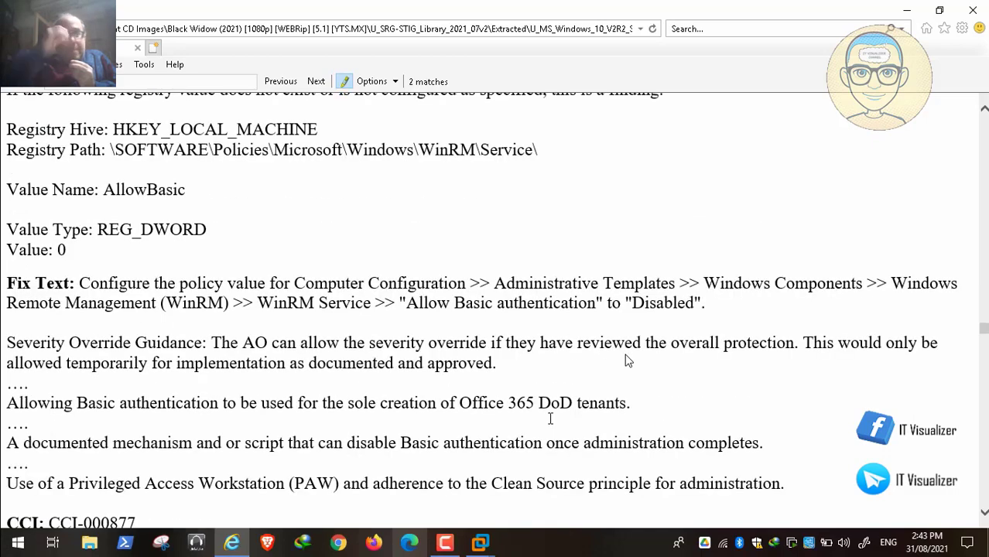
- Switch to the PAW virtual machine, dismiss the WinRM client's Allow unencrypted traffic policy and list the WinRM Service settings
{"action": "scroll", "coordinate": [627, 360], "scroll_direction": "down", "scroll_amount": 2}
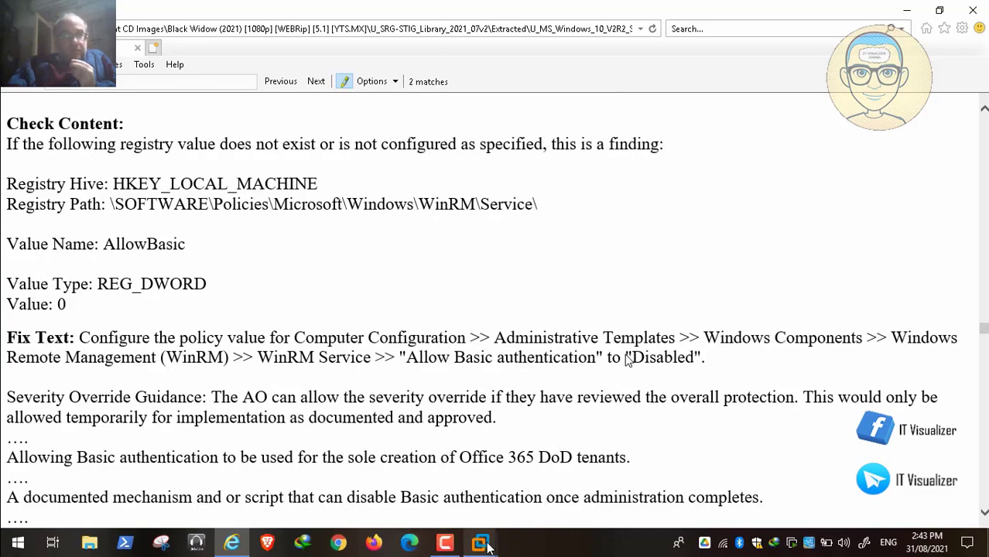
{"action": "mouse_move", "coordinate": [480, 542]}
{"action": "left_click", "coordinate": [393, 465]}
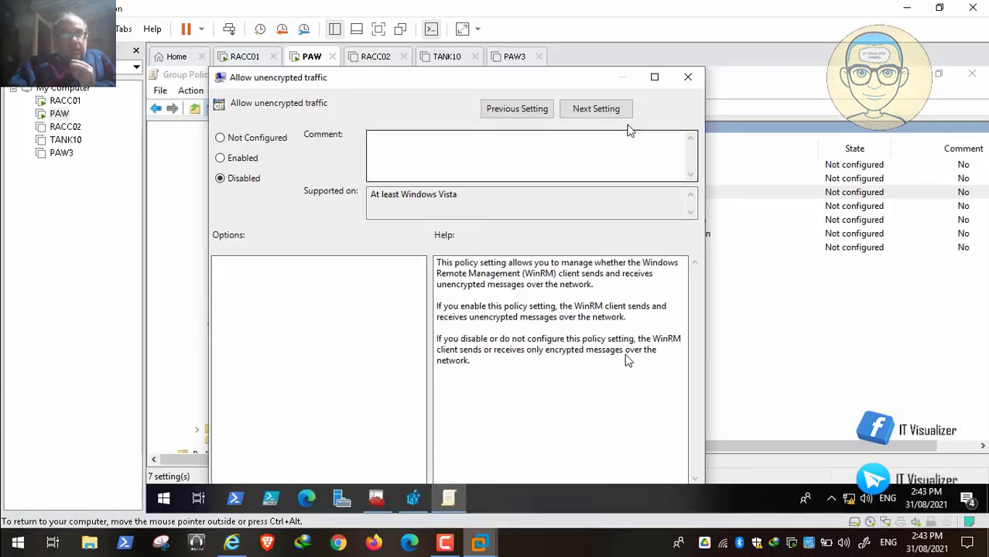
{"action": "left_click", "coordinate": [687, 76]}
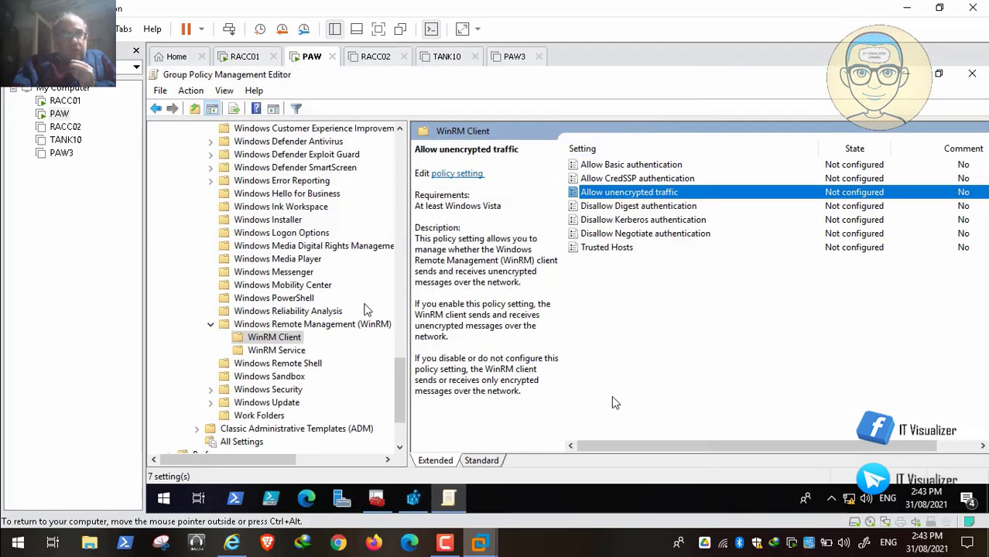
{"action": "left_click", "coordinate": [276, 349]}
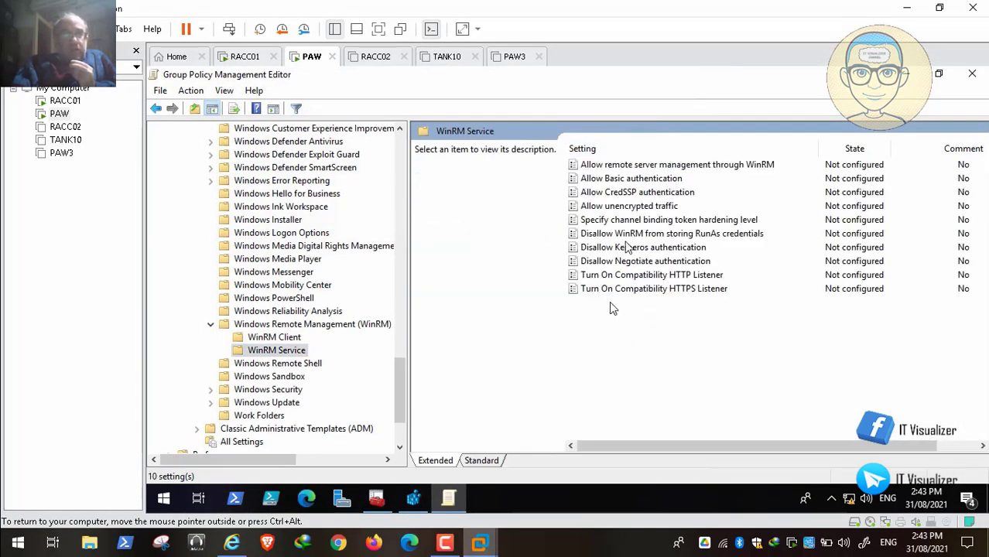
- Choose Disabled in the WinRM service's Allow Basic authentication policy, dismiss it, and choose Disabled in its Allow unencrypted traffic policy
{"action": "double_click", "coordinate": [657, 178]}
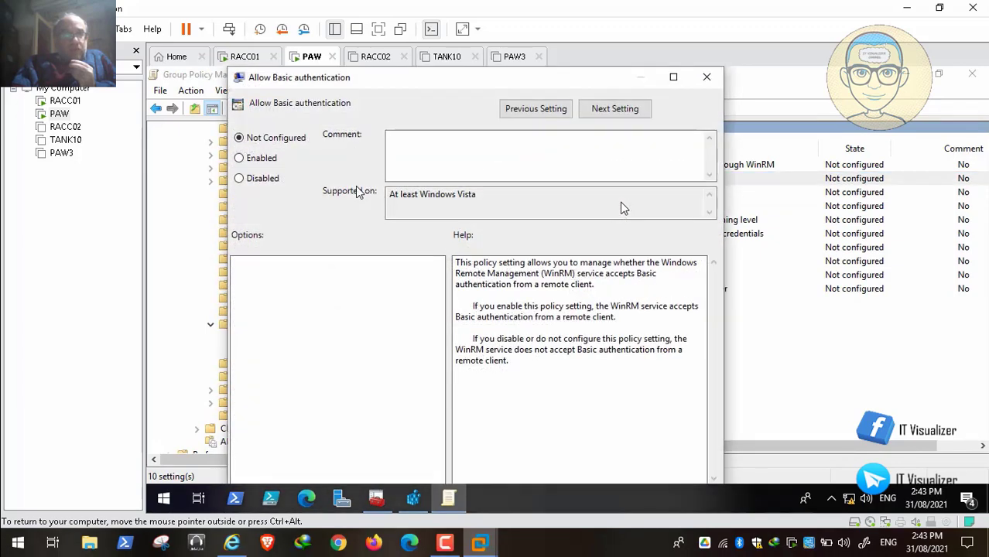
{"action": "left_click", "coordinate": [263, 179]}
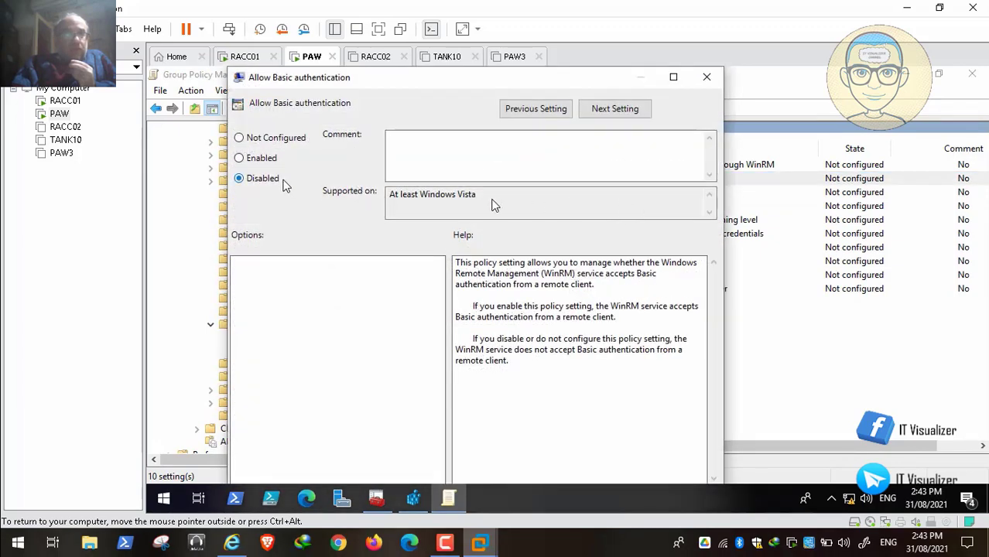
{"action": "left_click", "coordinate": [706, 77]}
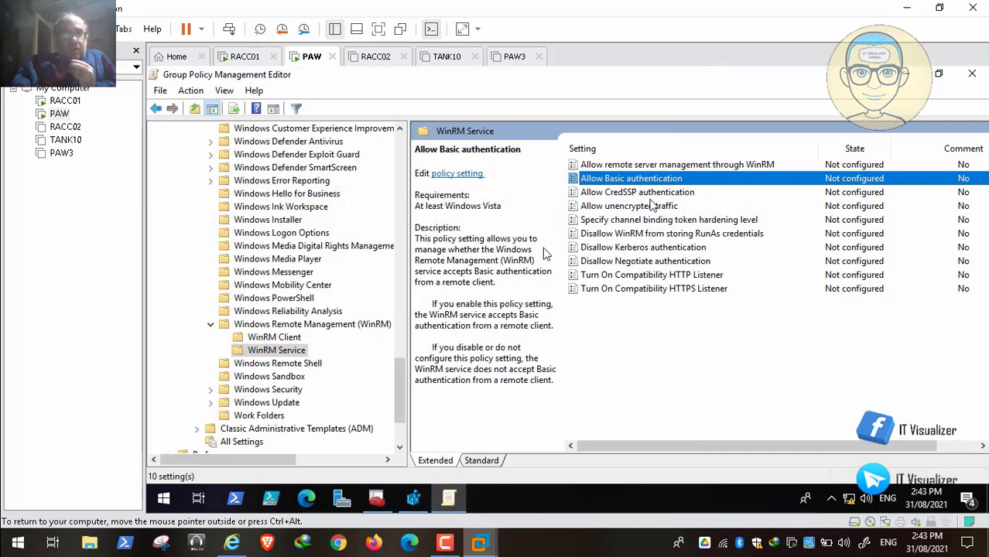
{"action": "double_click", "coordinate": [652, 206]}
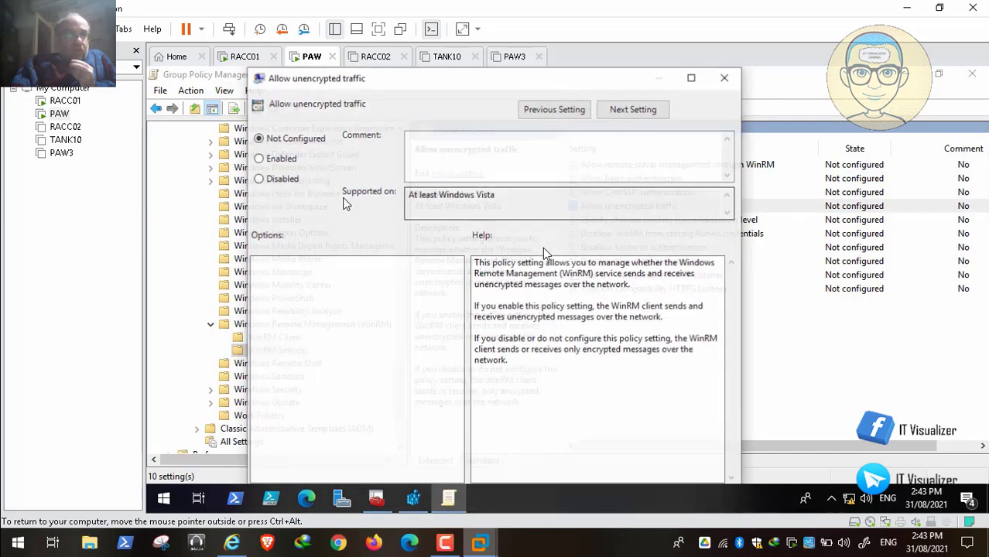
{"action": "left_click", "coordinate": [283, 182]}
- Return to the STIG document, read rule WN10-CC-000350 on WinRM service unencrypted traffic and continue to rule WN10-CC-000355
{"action": "left_click", "coordinate": [232, 542]}
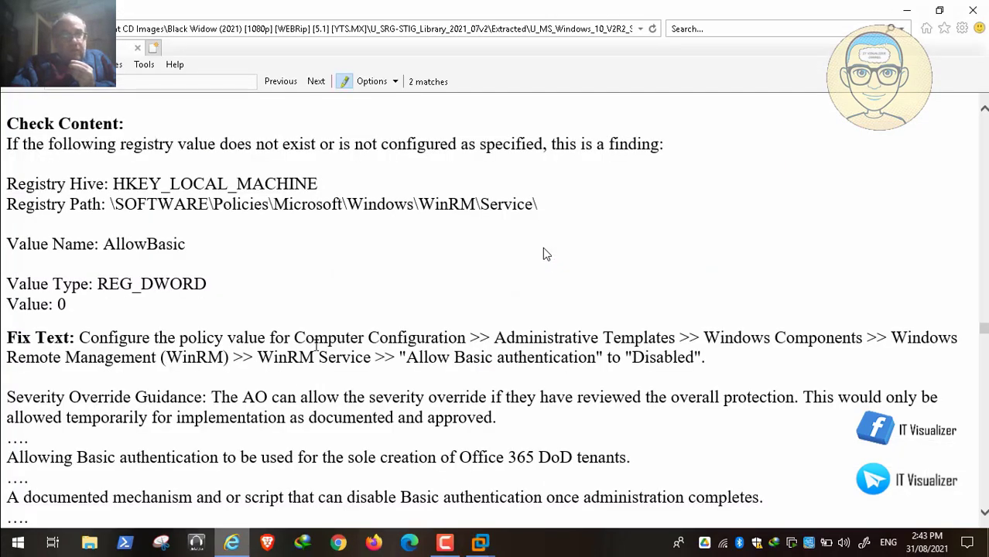
{"action": "scroll", "coordinate": [543, 248], "scroll_direction": "down", "scroll_amount": 3}
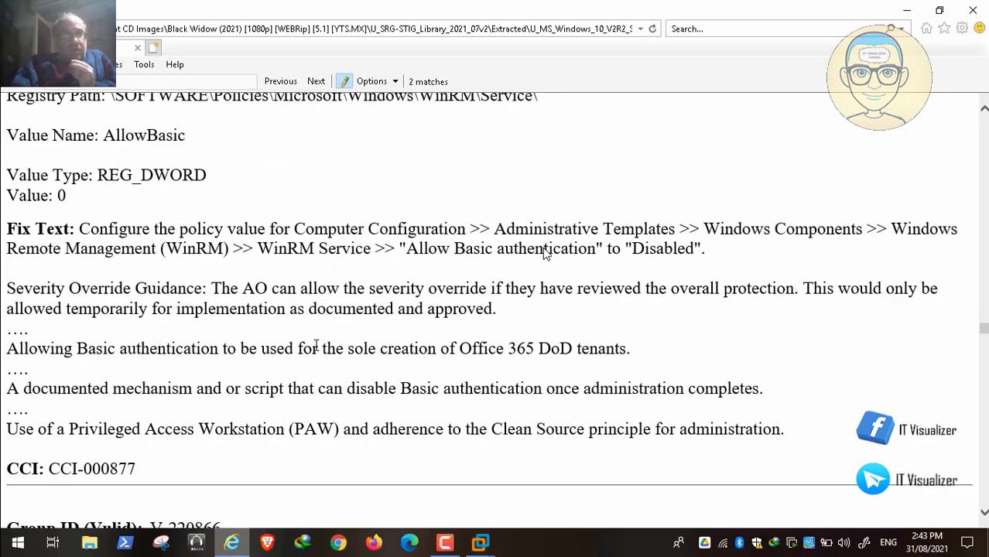
{"action": "scroll", "coordinate": [544, 249], "scroll_direction": "down", "scroll_amount": 13}
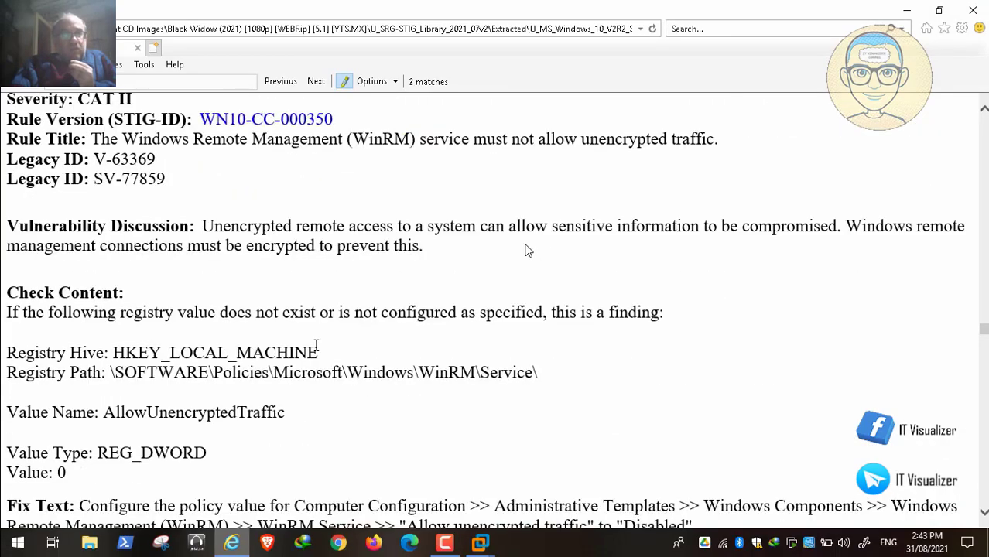
{"action": "scroll", "coordinate": [525, 249], "scroll_direction": "down", "scroll_amount": 6}
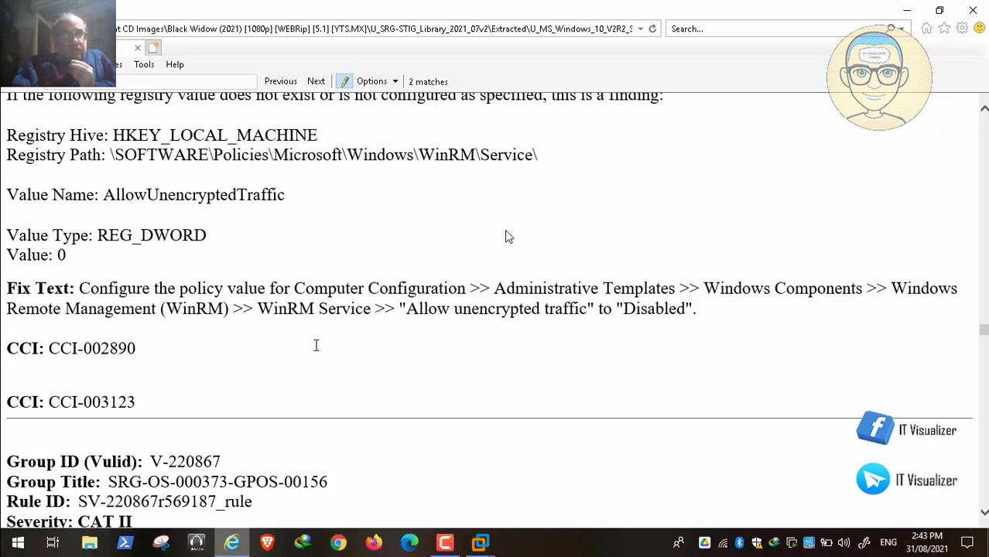
{"action": "scroll", "coordinate": [505, 236], "scroll_direction": "down", "scroll_amount": 4}
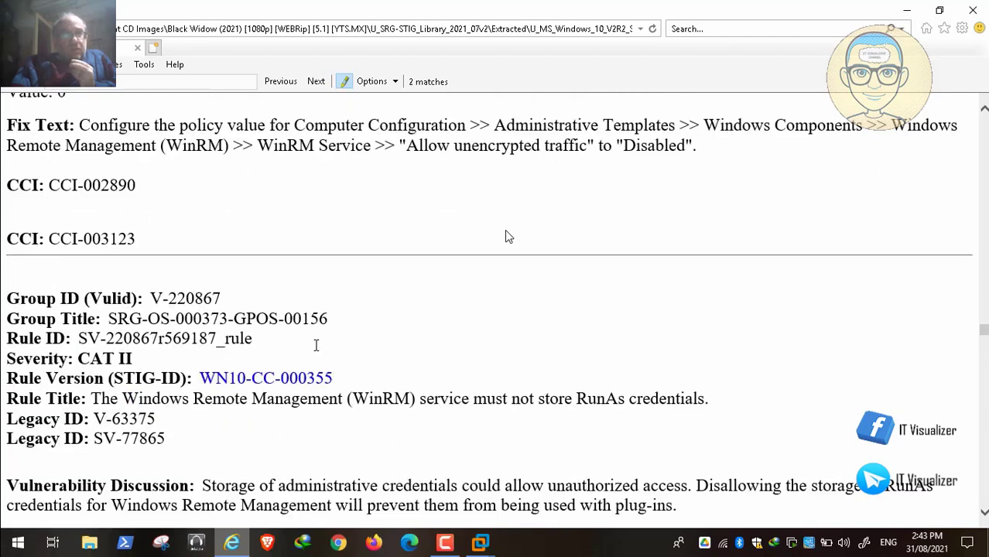
{"action": "mouse_move", "coordinate": [44, 536]}
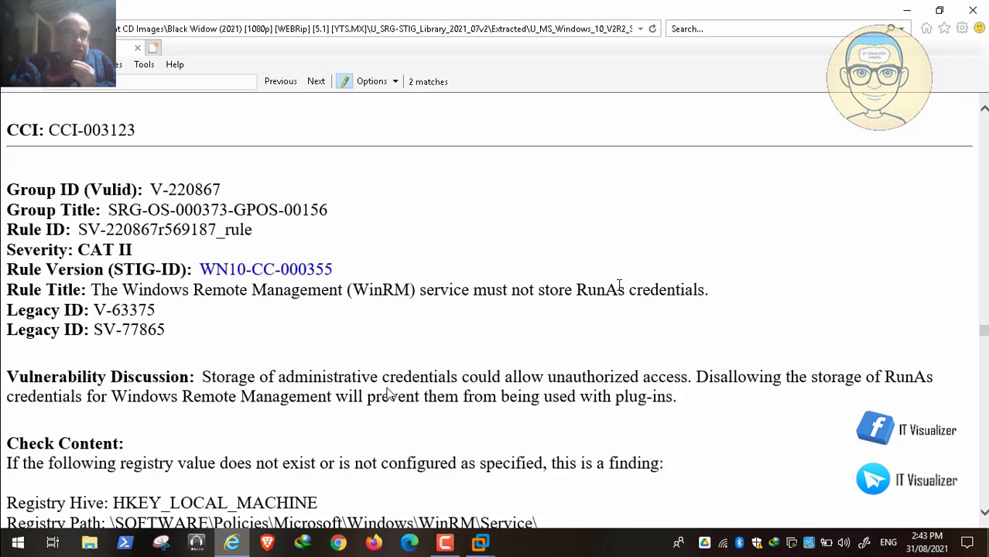
{"action": "mouse_move", "coordinate": [175, 523]}
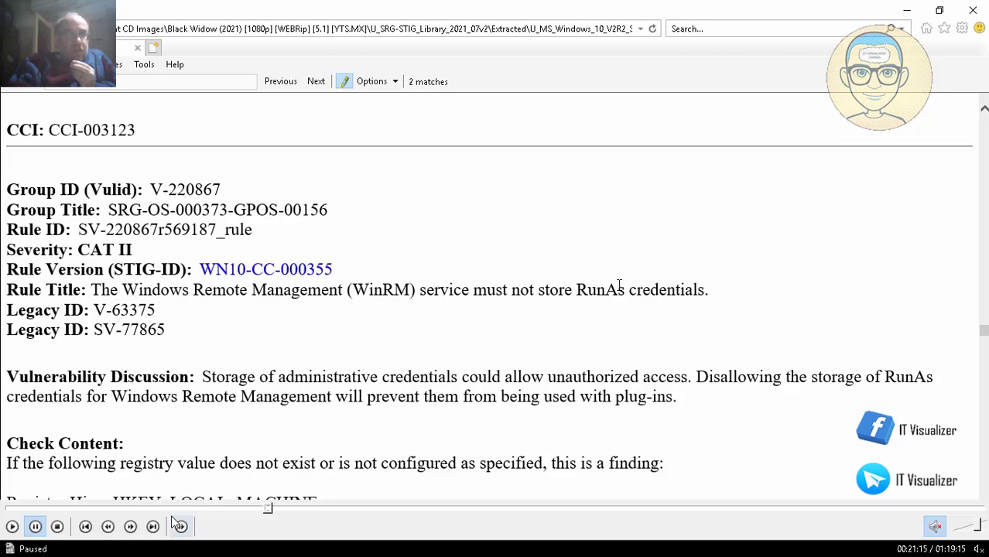
{"action": "left_click", "coordinate": [12, 526]}
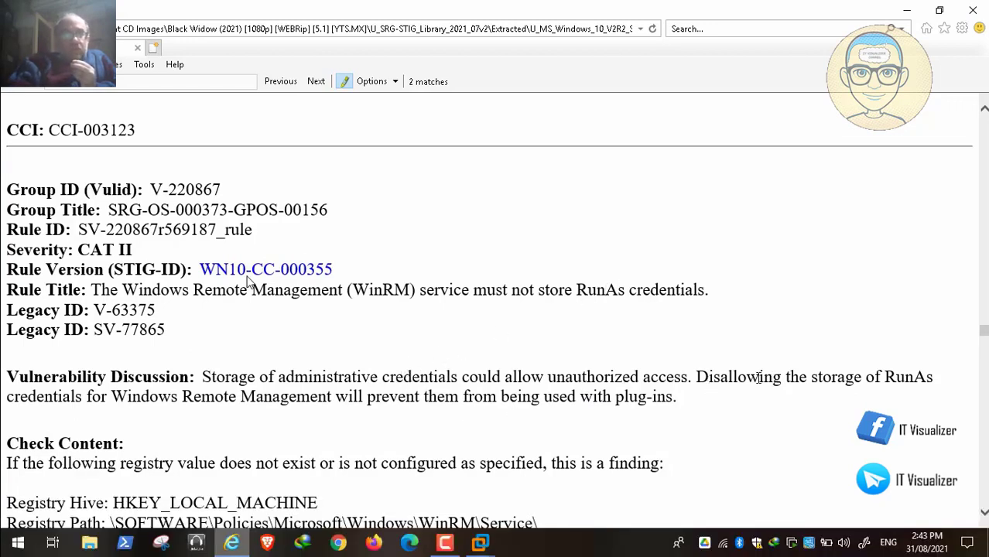
{"action": "double_click", "coordinate": [330, 267]}
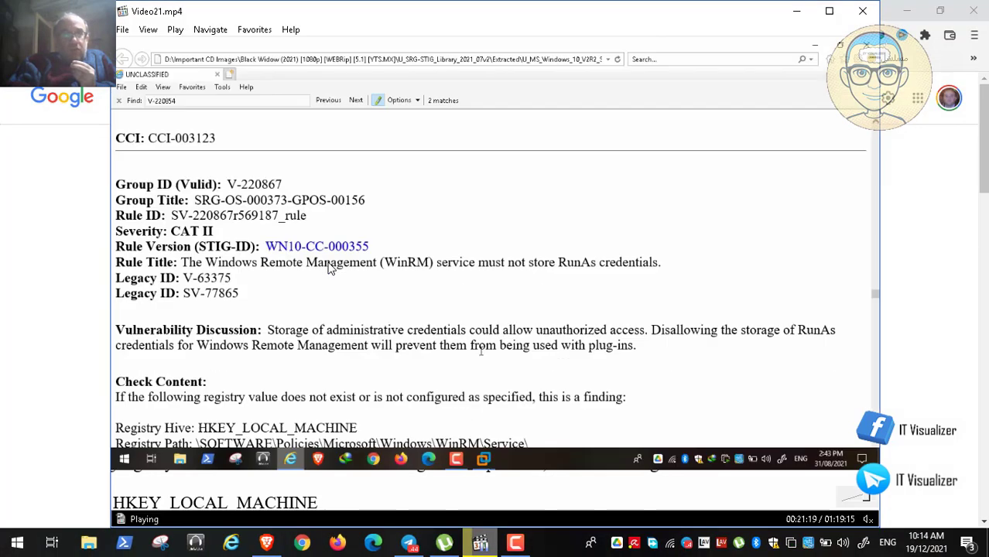
{"action": "left_click", "coordinate": [515, 544]}
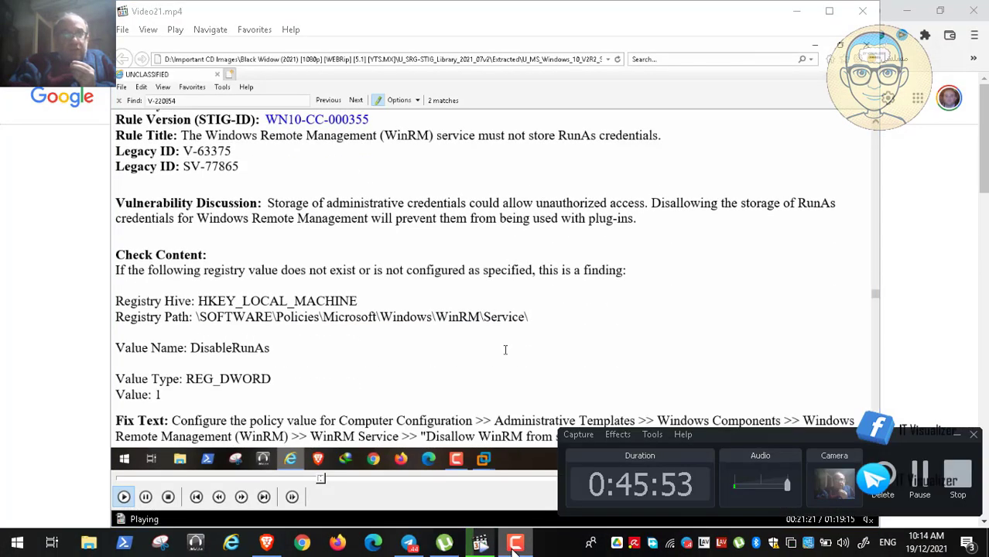
{"action": "double_click", "coordinate": [369, 318]}
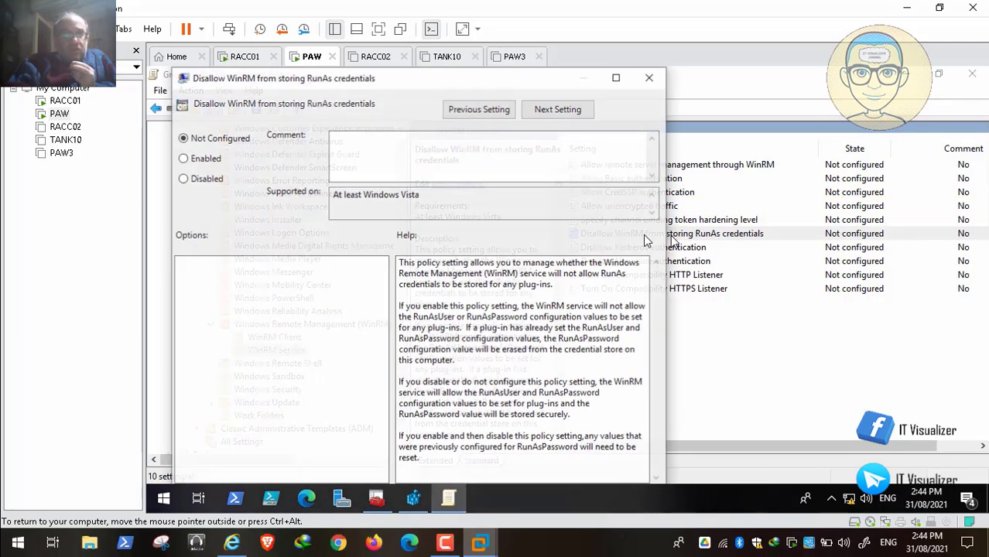
- Choose Enabled in the WinRM service's Disallow WinRM from storing RunAs credentials policy in the PAW virtual machine
{"action": "mouse_move", "coordinate": [58, 542]}
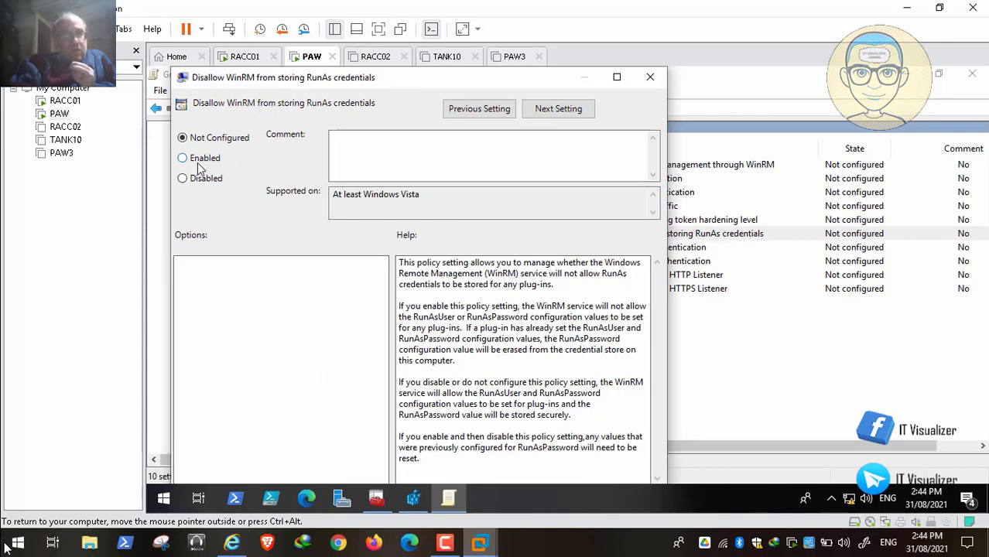
{"action": "left_click", "coordinate": [233, 544]}
{"action": "left_click", "coordinate": [232, 544]}
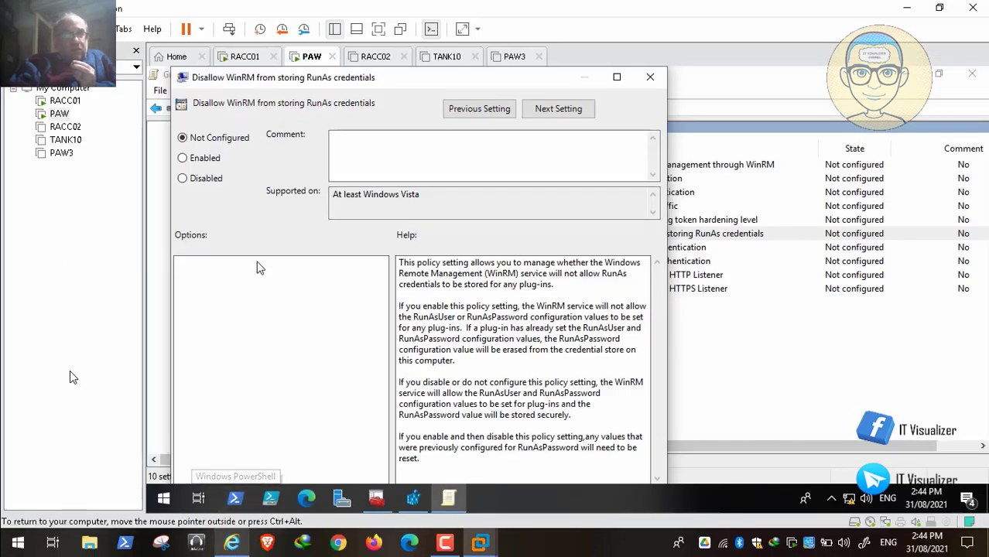
{"action": "left_click", "coordinate": [194, 159]}
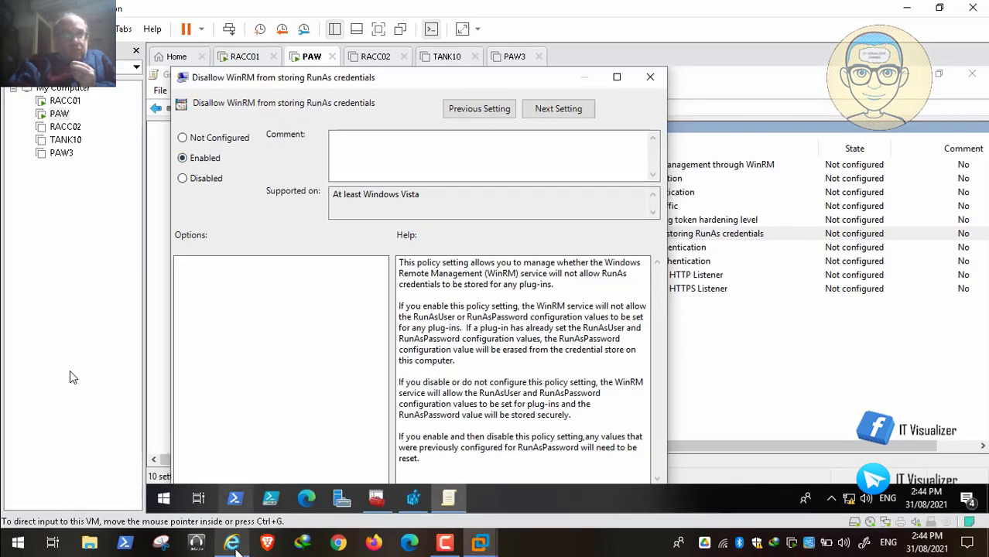
- Return to the STIG document and go to rule WN10-CC-000360 on WinRM client Digest authentication
{"action": "left_click", "coordinate": [232, 544]}
{"action": "scroll", "coordinate": [230, 372], "scroll_direction": "down", "scroll_amount": 1}
{"action": "scroll", "coordinate": [231, 372], "scroll_direction": "down", "scroll_amount": 3}
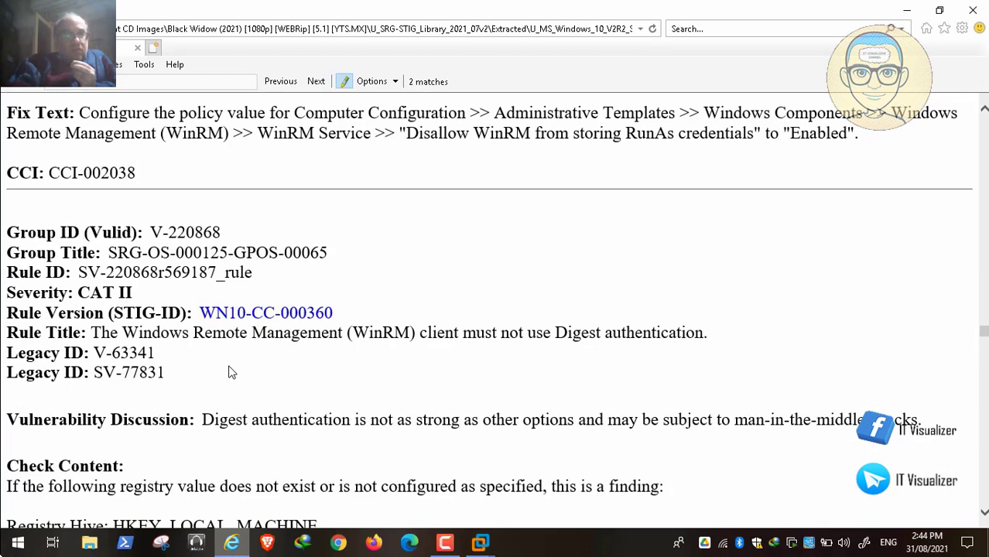
- Choose Enabled in the WinRM client's Disallow Digest authentication policy in the PAW virtual machine
{"action": "left_click", "coordinate": [35, 527]}
{"action": "mouse_move", "coordinate": [48, 433]}
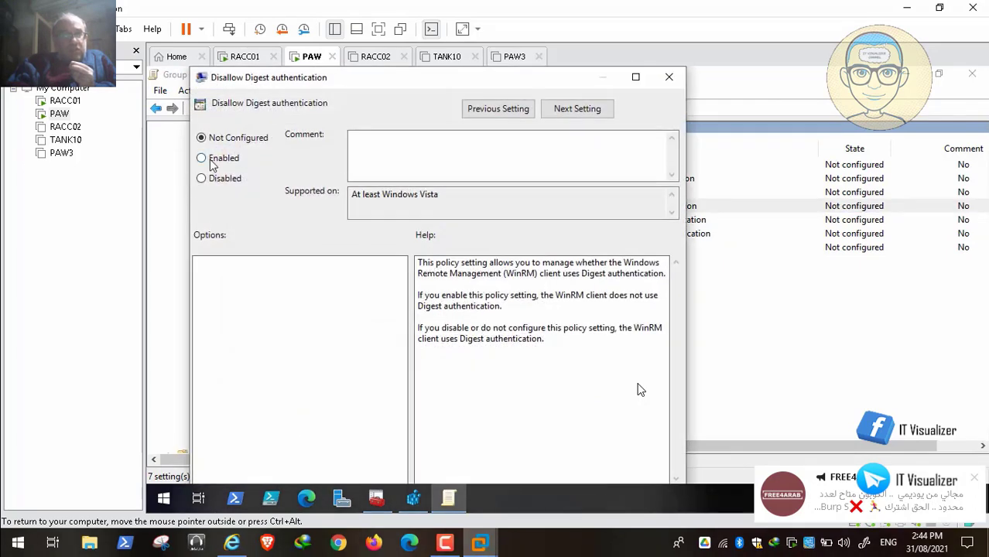
{"action": "left_click", "coordinate": [212, 164]}
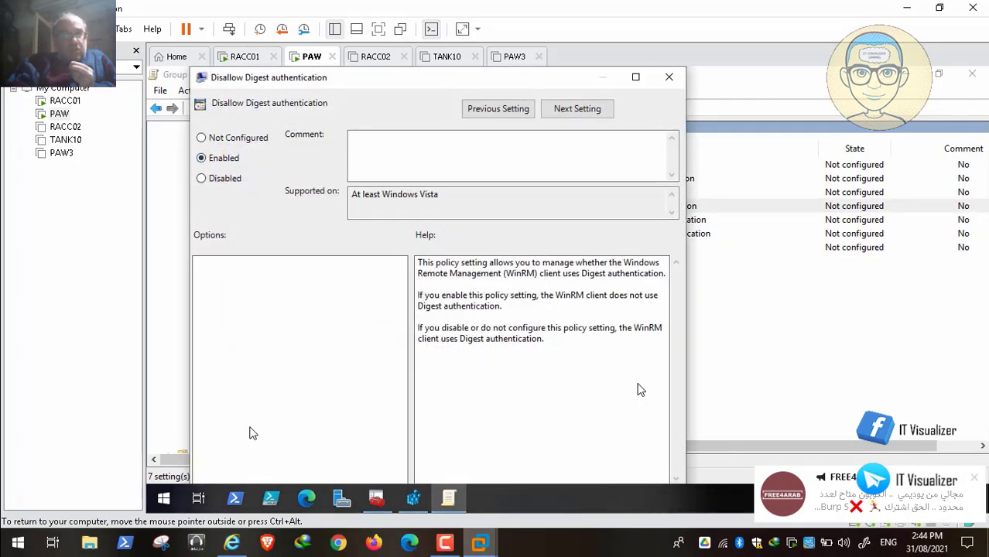
- Return to the STIG document, check the fix text of WN10-CC-000360 and continue to rule WN10-CC-000365
{"action": "left_click", "coordinate": [231, 543]}
{"action": "scroll", "coordinate": [368, 269], "scroll_direction": "up", "scroll_amount": 3}
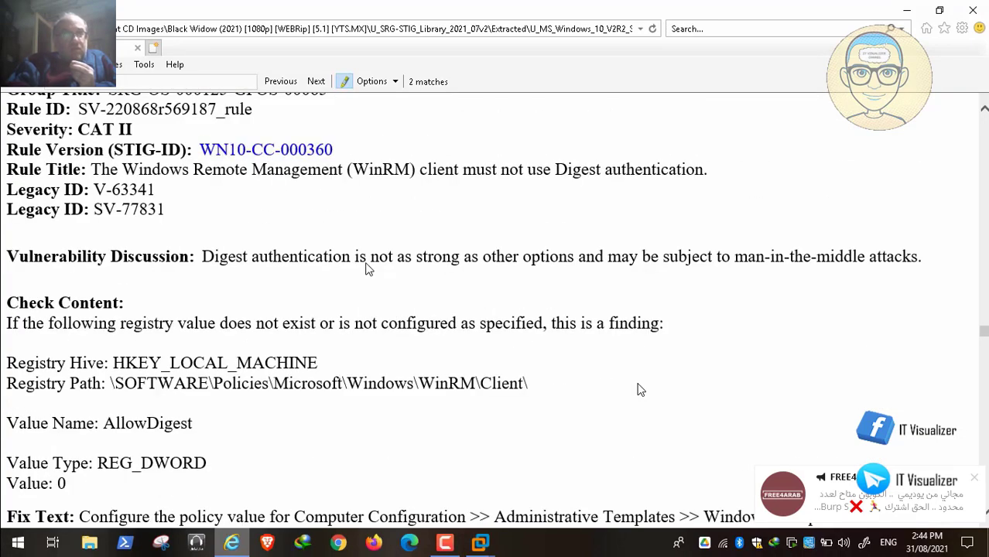
{"action": "scroll", "coordinate": [368, 268], "scroll_direction": "down", "scroll_amount": 7}
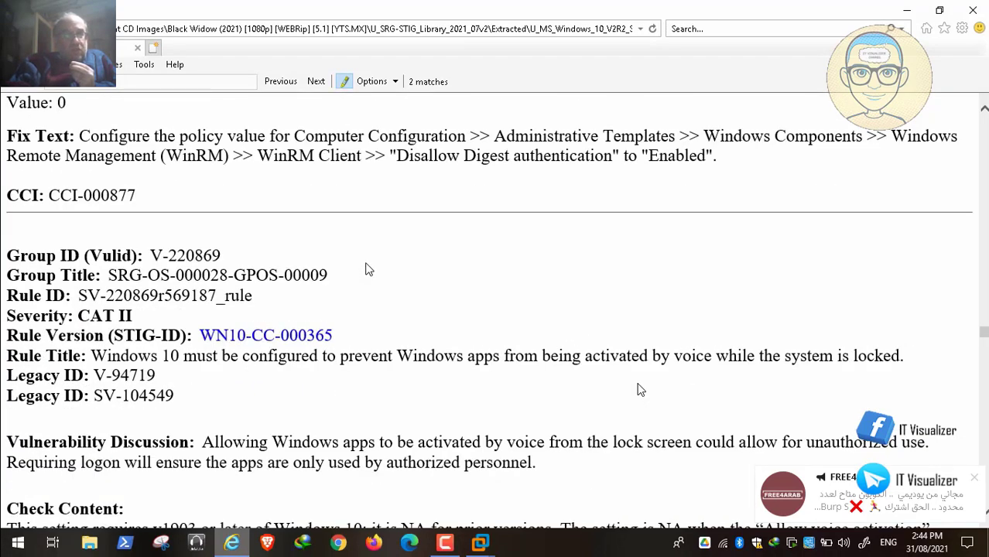
{"action": "mouse_move", "coordinate": [57, 531]}
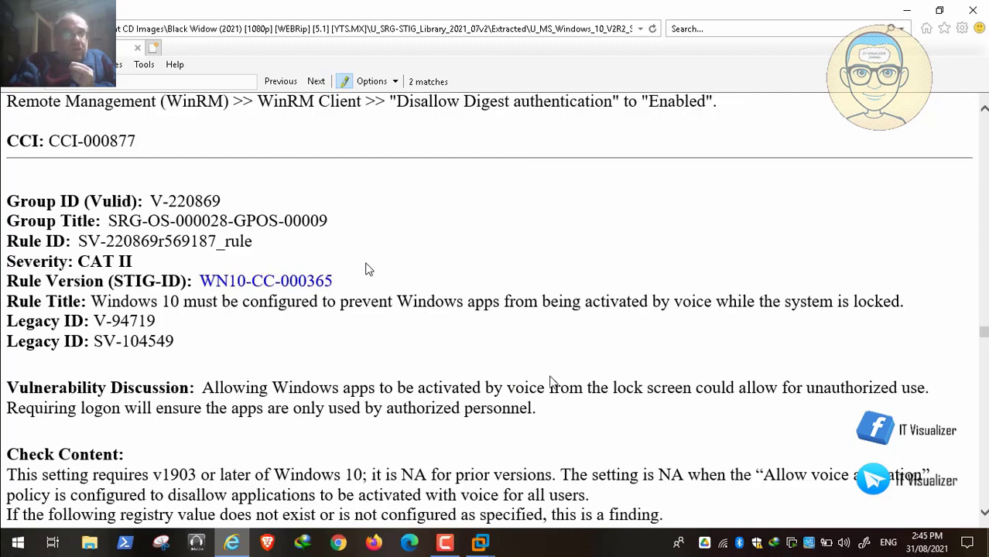
{"action": "key", "text": "space"}
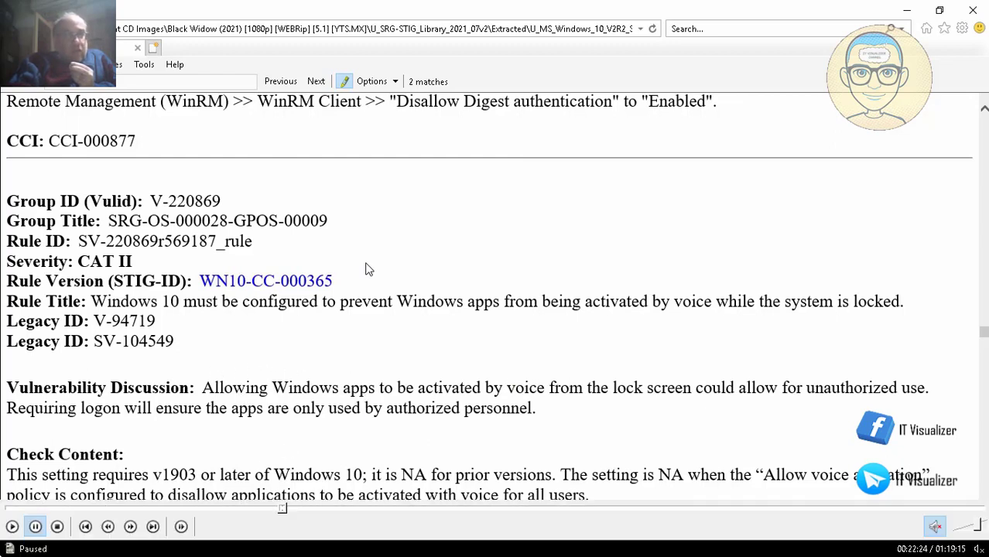
{"action": "left_click", "coordinate": [12, 527]}
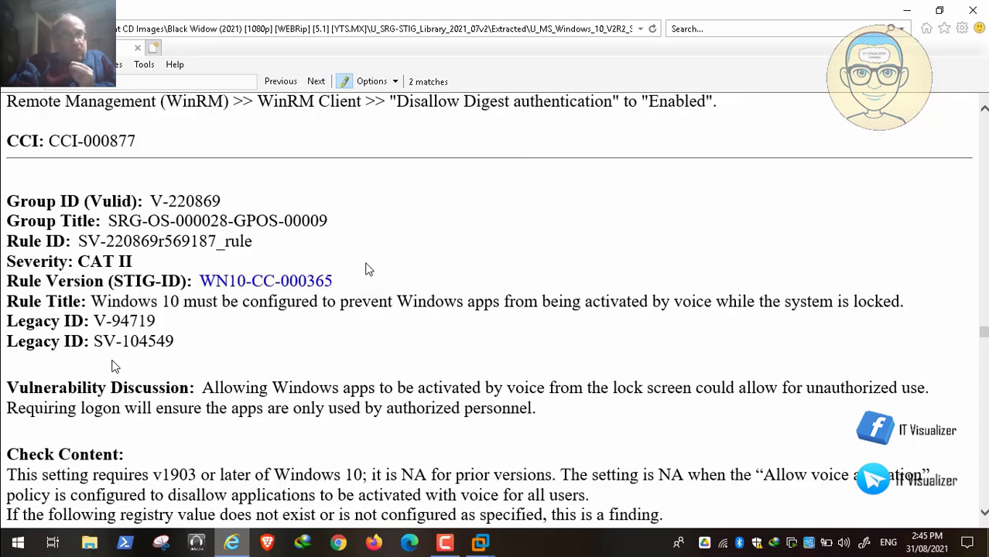
- Read the vulnerability discussion and check content of rule WN10-CC-000365 in the STIG document
{"action": "scroll", "coordinate": [368, 269], "scroll_direction": "down", "scroll_amount": 1}
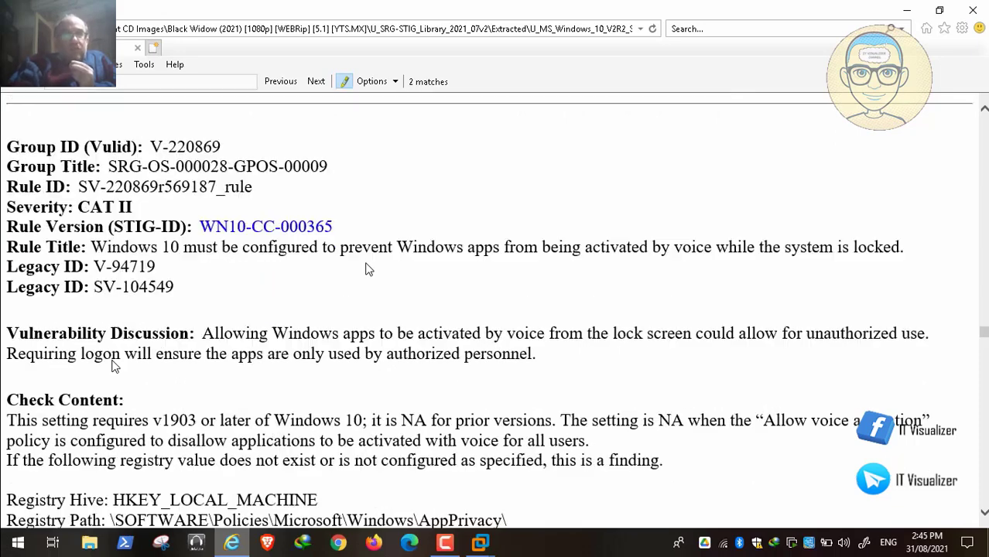
{"action": "scroll", "coordinate": [368, 269], "scroll_direction": "down", "scroll_amount": 2}
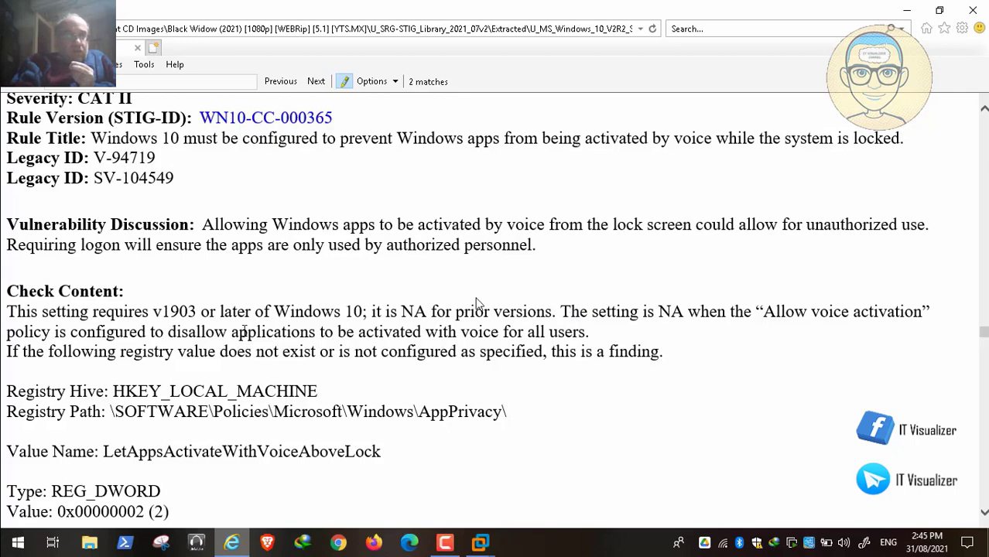
{"action": "scroll", "coordinate": [299, 372], "scroll_direction": "down", "scroll_amount": 1}
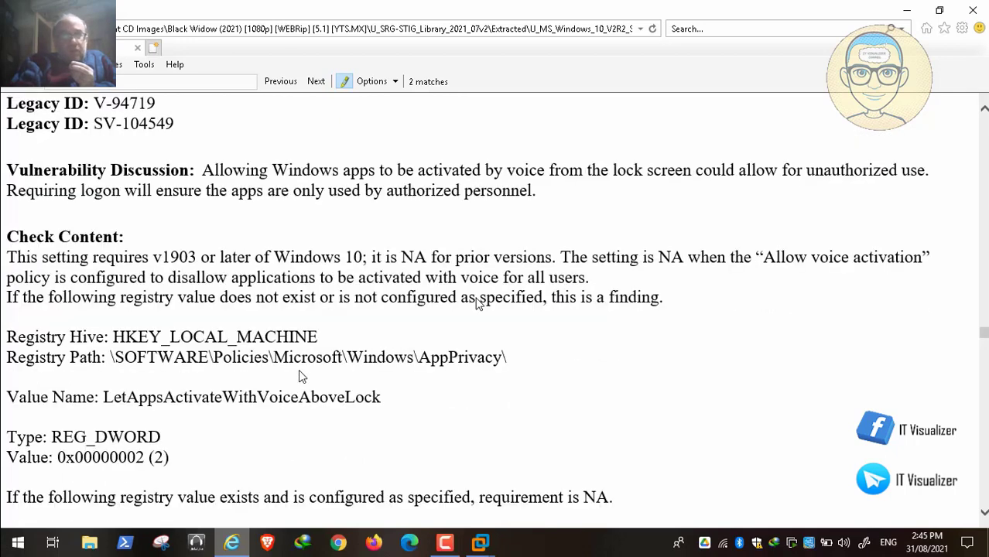
{"action": "scroll", "coordinate": [300, 375], "scroll_direction": "down", "scroll_amount": 1}
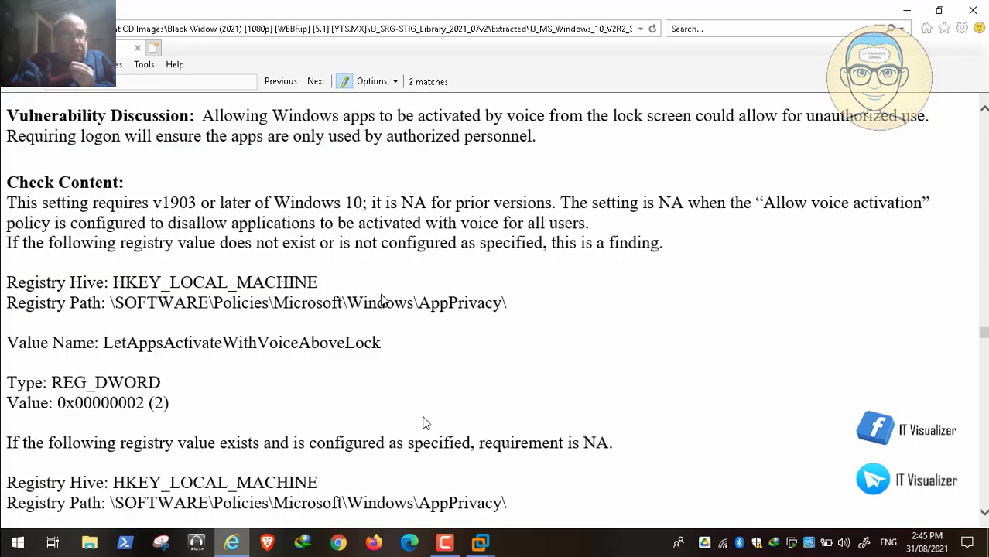
- Look at the Registry Editor in the PAW virtual machine, return to the STIG document and read the fix text of WN10-CC-000365
{"action": "mouse_move", "coordinate": [480, 541]}
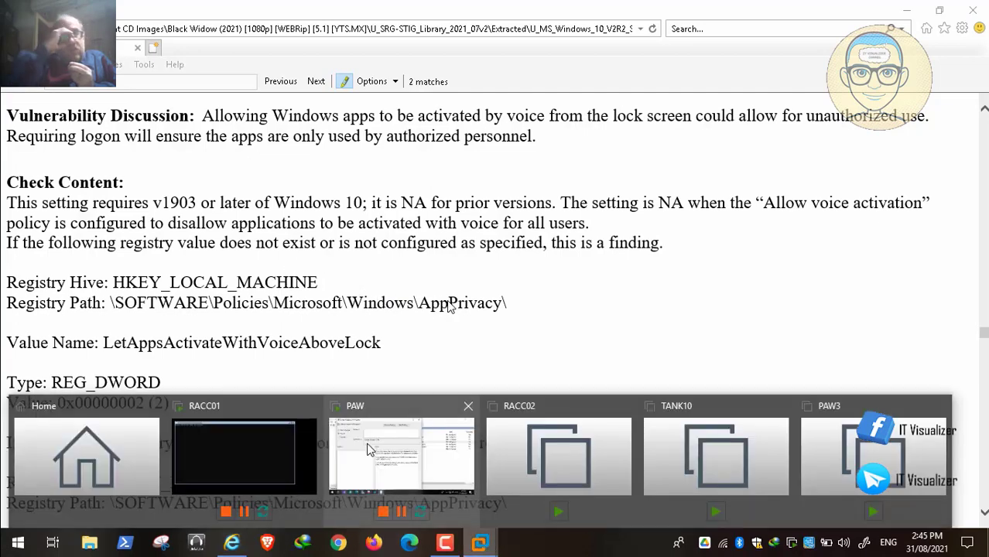
{"action": "left_click", "coordinate": [368, 448]}
{"action": "left_click", "coordinate": [416, 497]}
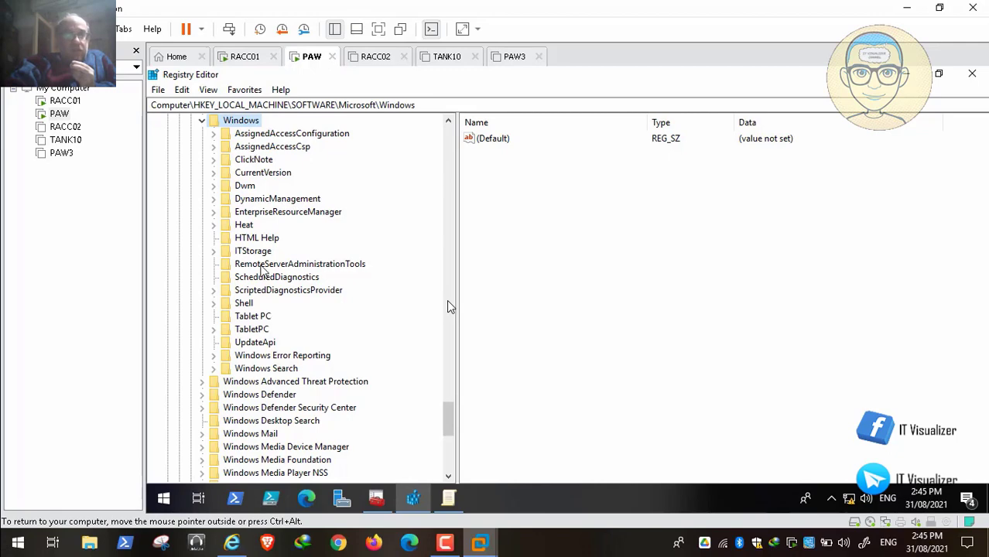
{"action": "left_click", "coordinate": [448, 499]}
{"action": "left_click", "coordinate": [249, 545]}
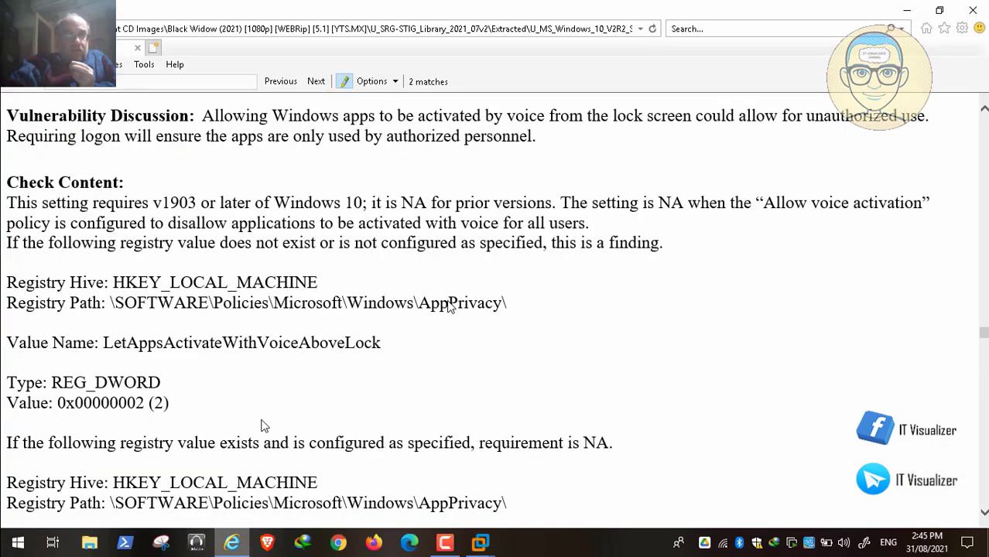
{"action": "scroll", "coordinate": [449, 305], "scroll_direction": "down", "scroll_amount": 3}
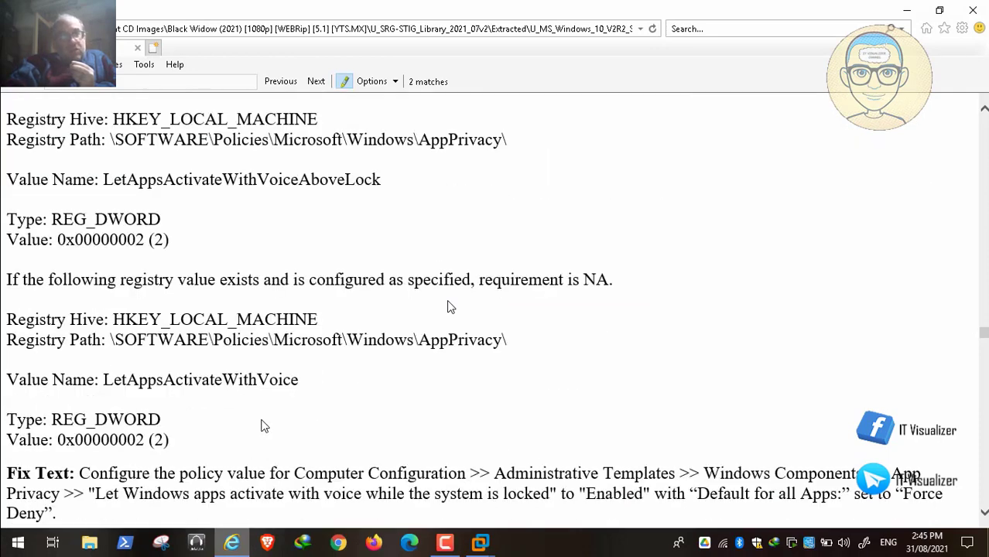
{"action": "scroll", "coordinate": [449, 307], "scroll_direction": "down", "scroll_amount": 2}
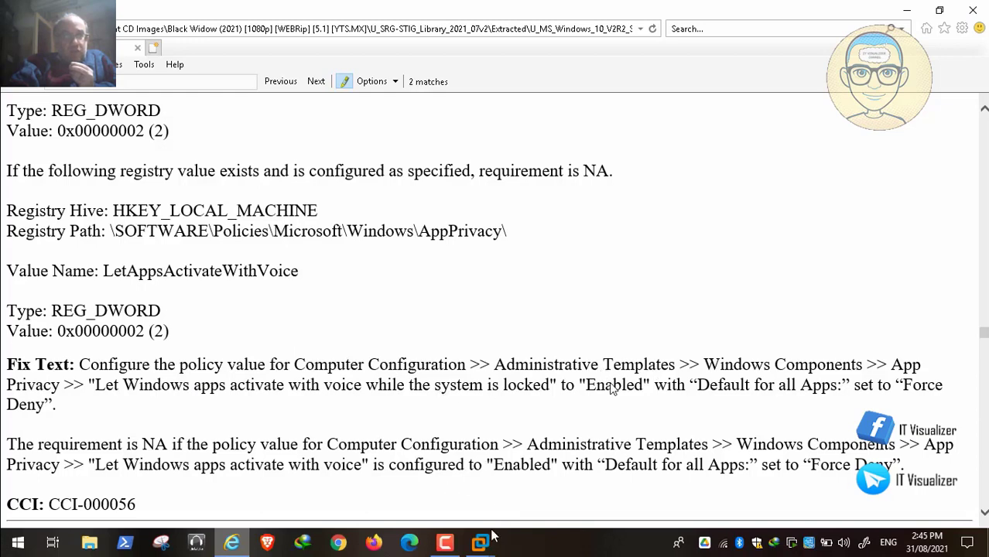
- Close the Disallow Digest authentication policy in the PAW virtual machine and open the App Privacy policies under Windows Components
{"action": "mouse_move", "coordinate": [480, 543]}
{"action": "left_click", "coordinate": [410, 459]}
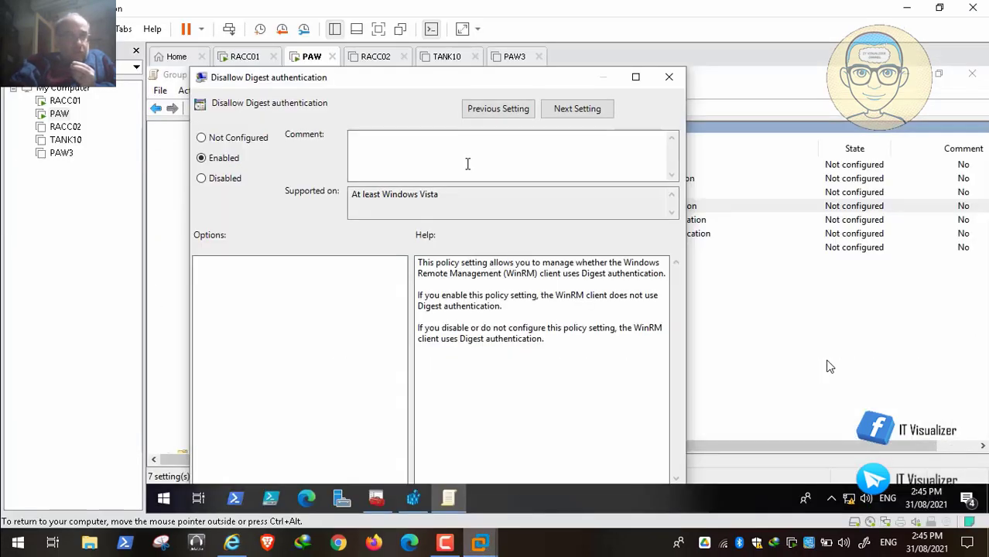
{"action": "left_click", "coordinate": [668, 77]}
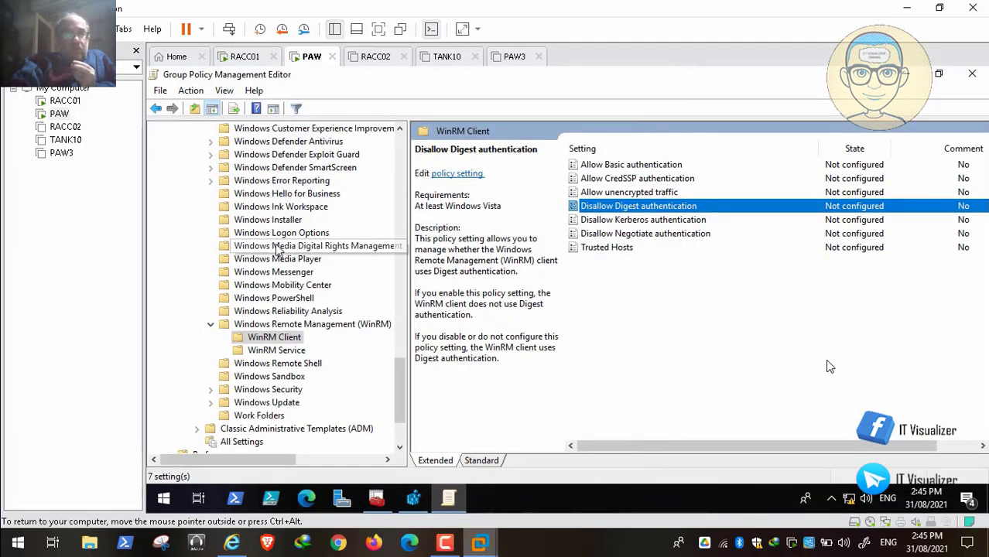
{"action": "left_click", "coordinate": [402, 161]}
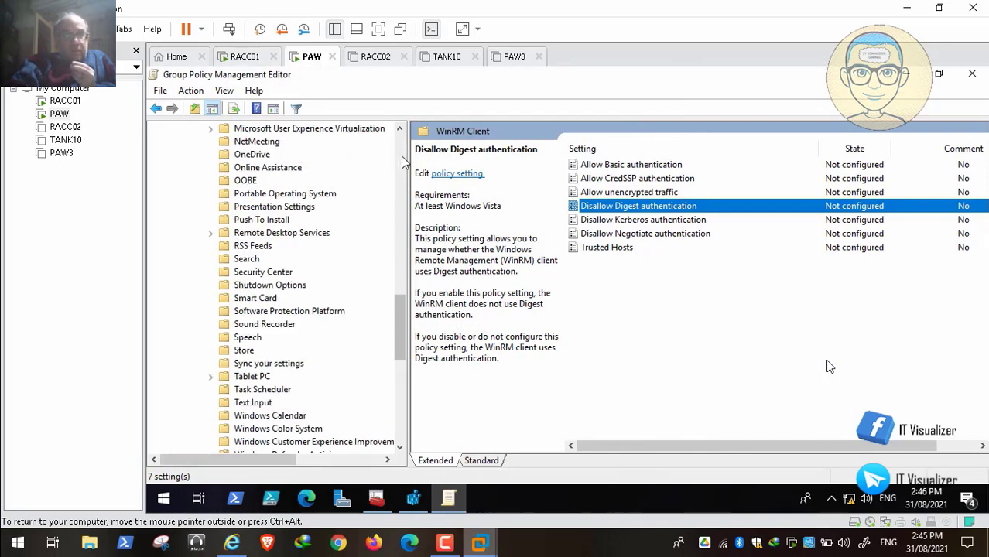
{"action": "left_click", "coordinate": [402, 163]}
{"action": "left_click", "coordinate": [403, 167]}
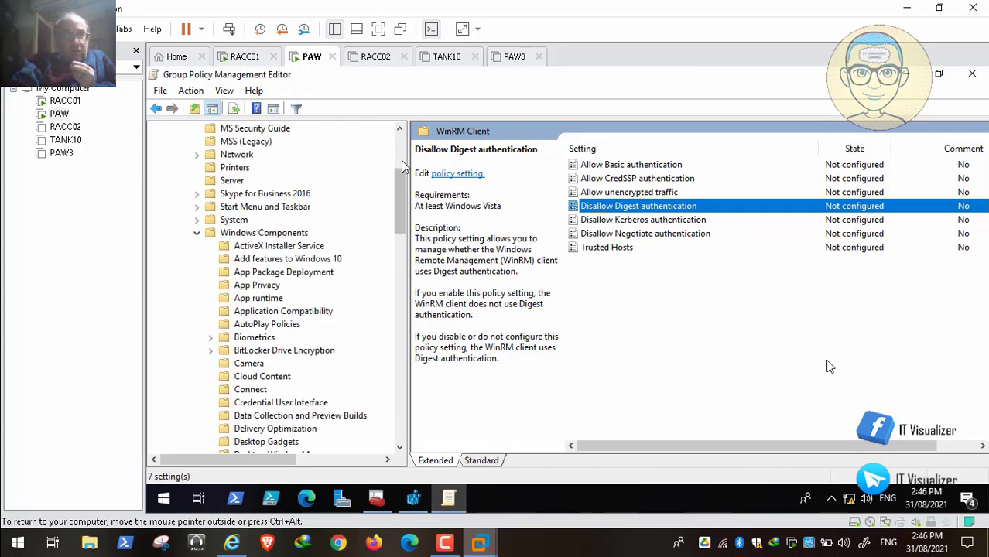
{"action": "left_click", "coordinate": [276, 287]}
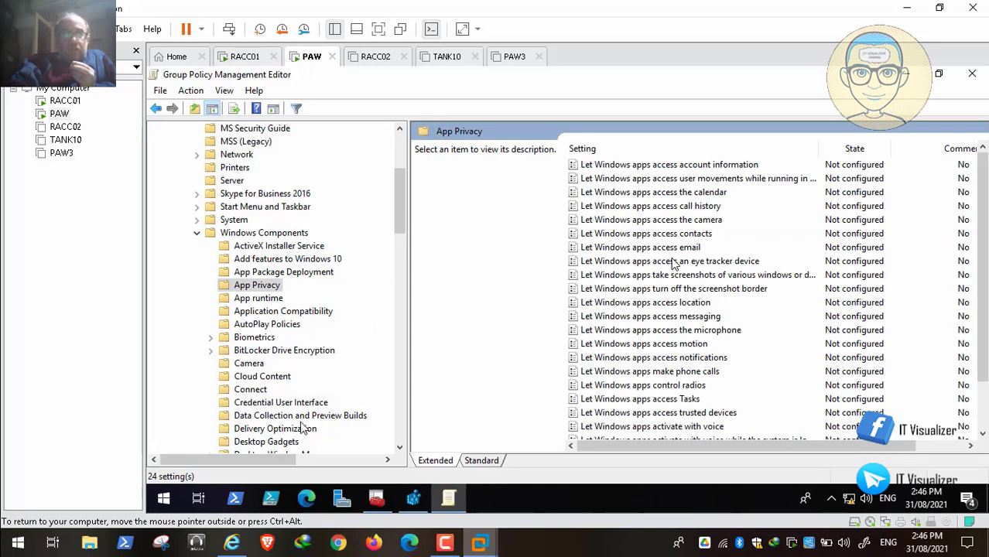
- Recheck the required voice activation policy in the STIG fix text and return to the PAW virtual machine
{"action": "left_click", "coordinate": [233, 544]}
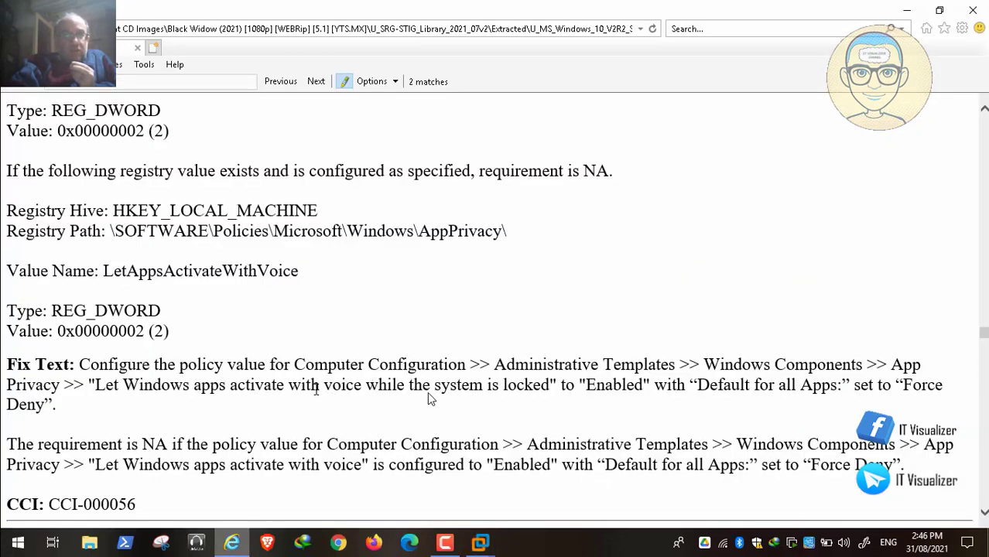
{"action": "mouse_move", "coordinate": [481, 546]}
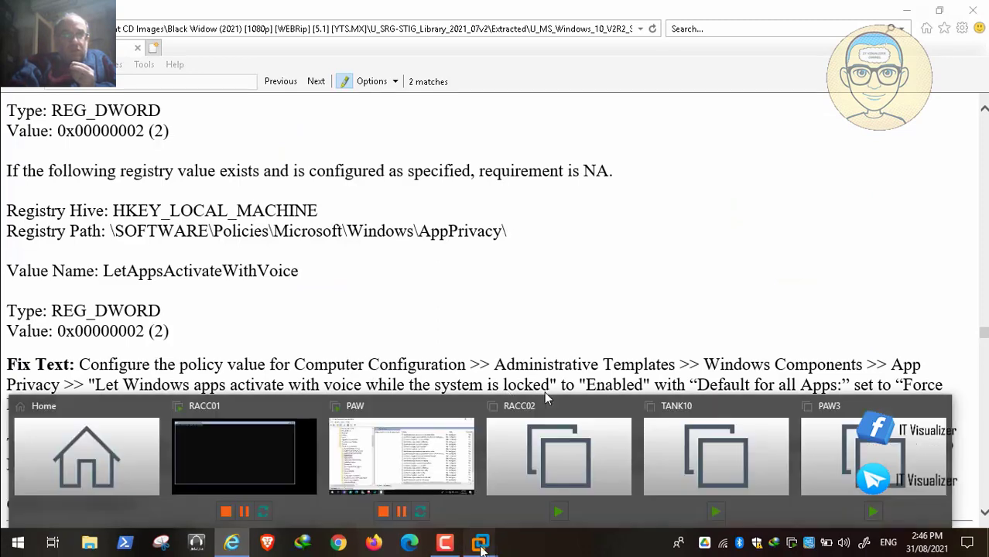
{"action": "left_click", "coordinate": [437, 464]}
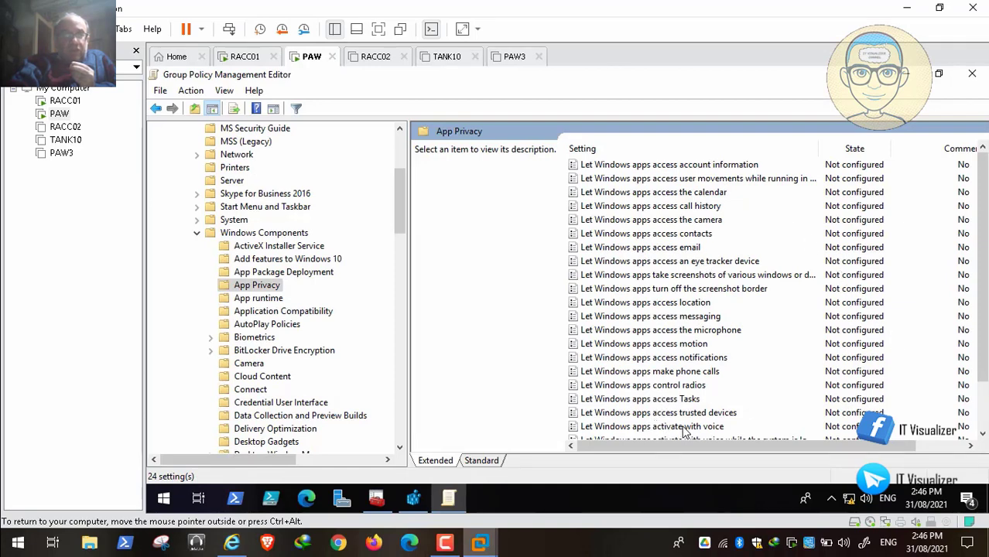
- Choose Enabled in the App Privacy policy Let Windows apps activate with voice and return to the STIG document
{"action": "left_click", "coordinate": [982, 435]}
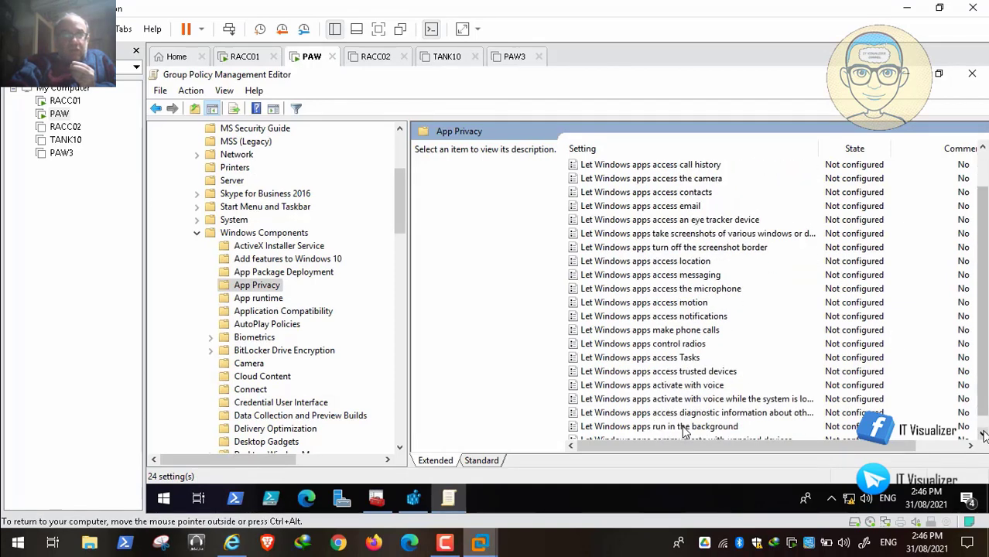
{"action": "left_click", "coordinate": [982, 434]}
{"action": "left_click", "coordinate": [700, 372]}
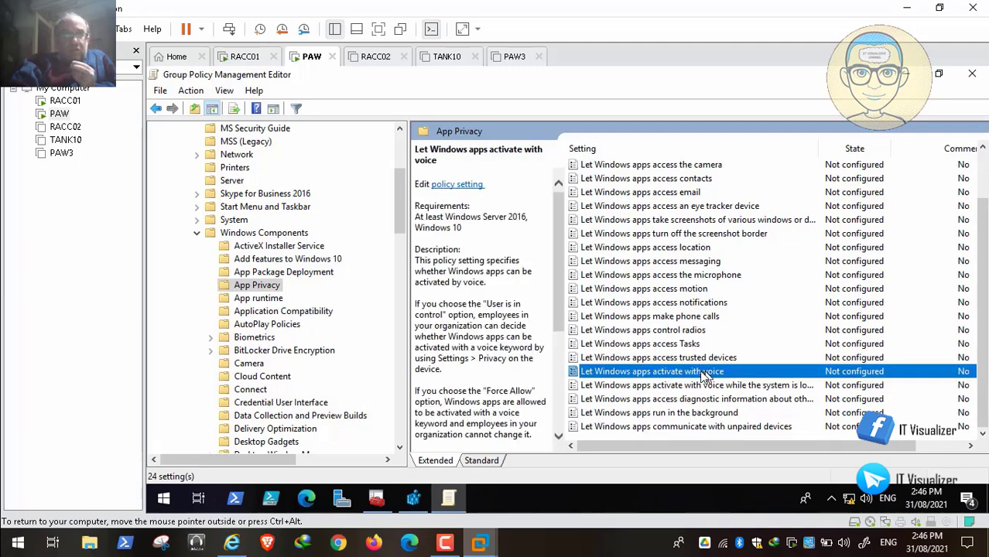
{"action": "double_click", "coordinate": [718, 374]}
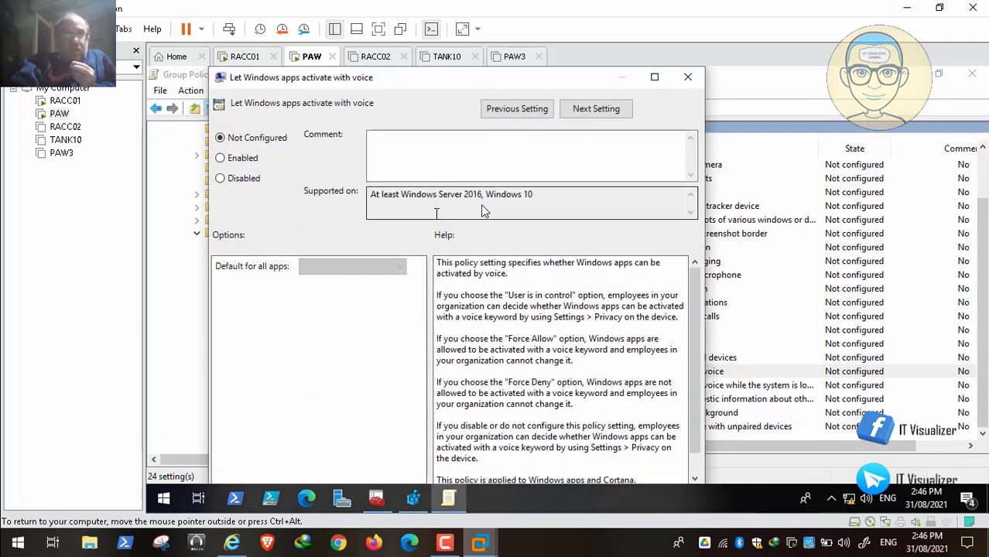
{"action": "left_click", "coordinate": [255, 160]}
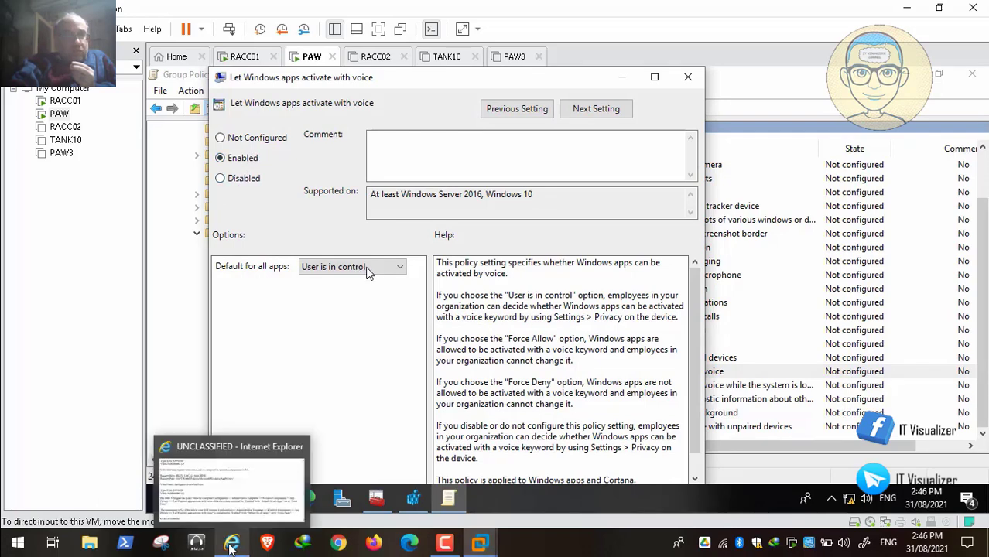
{"action": "left_click", "coordinate": [232, 543]}
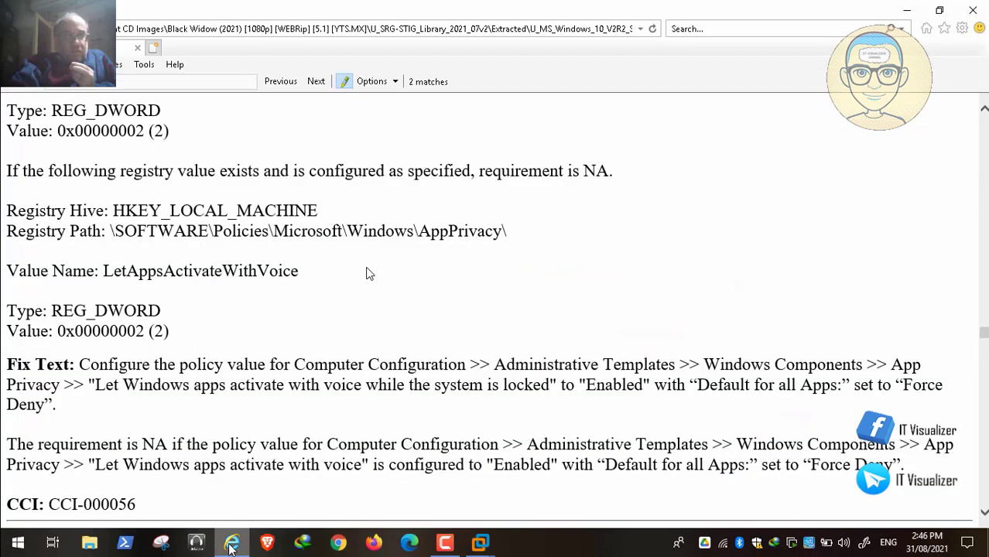
{"action": "key", "text": "Escape"}
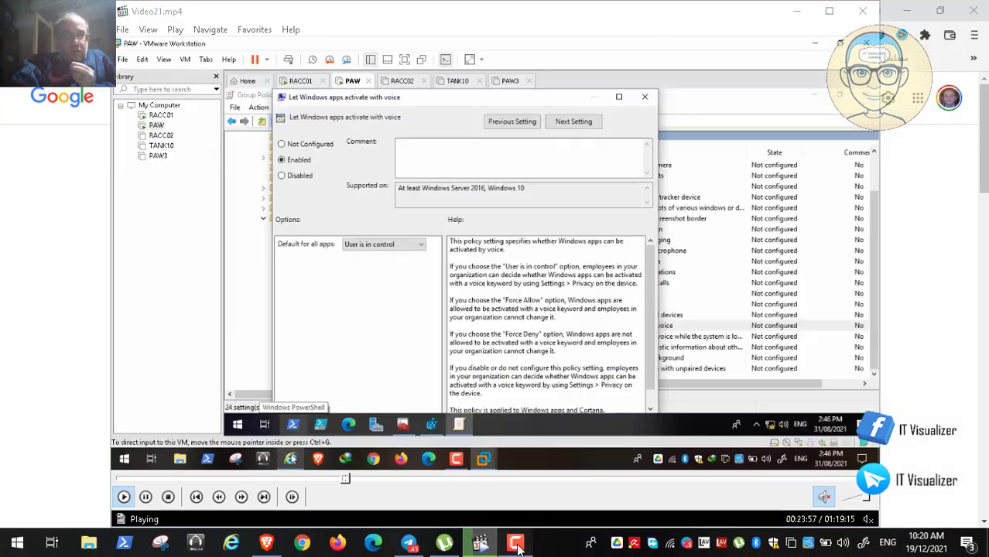
{"action": "left_click", "coordinate": [515, 545]}
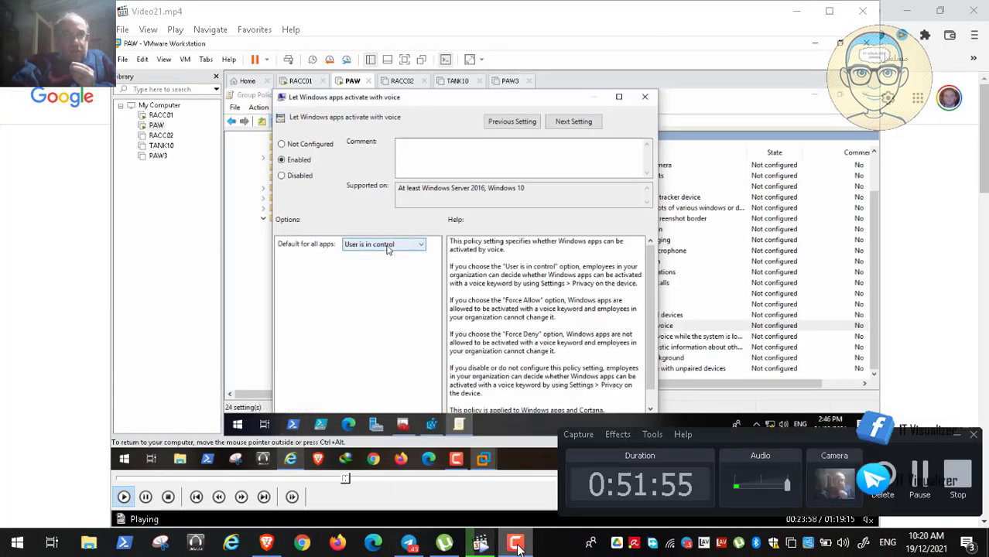
{"action": "left_click", "coordinate": [515, 545]}
{"action": "double_click", "coordinate": [424, 331]}
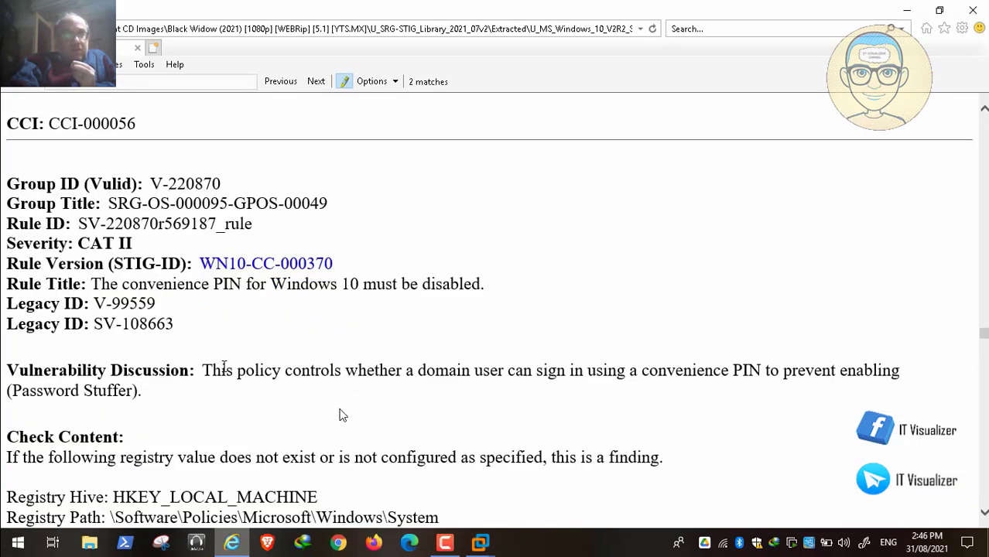
- Leave the full-screen video playback, switch to the Brave browser and search Google for "convenience pin"
{"action": "mouse_move", "coordinate": [56, 522]}
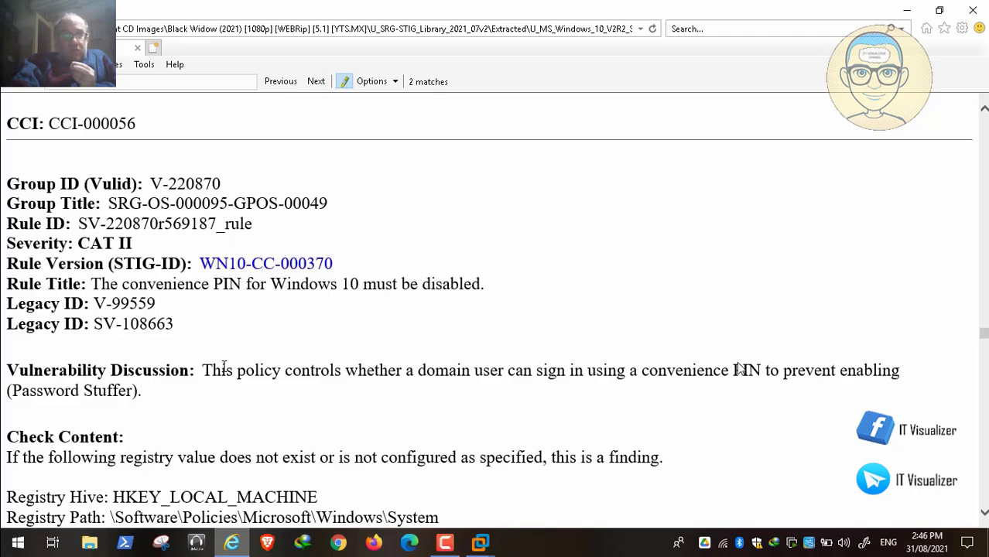
{"action": "double_click", "coordinate": [422, 276]}
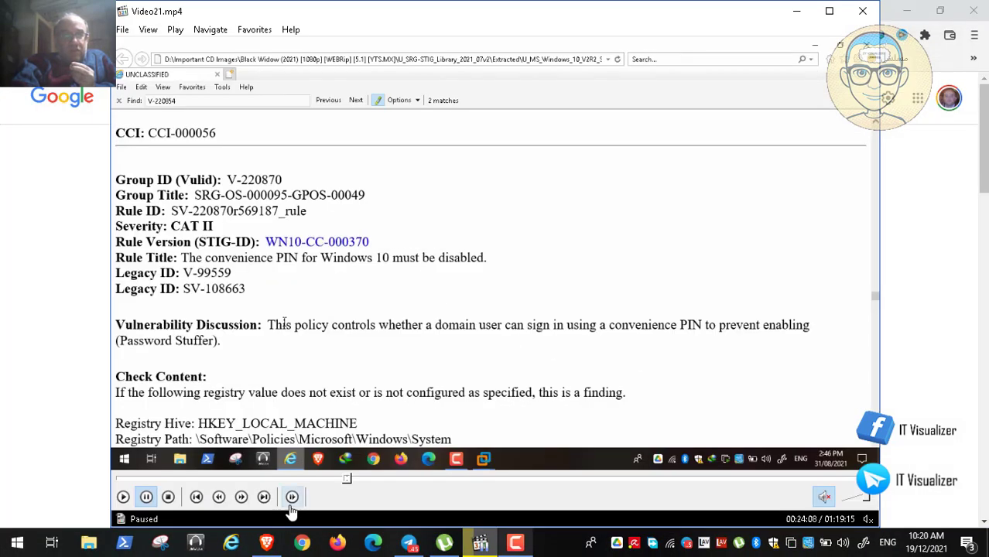
{"action": "left_click", "coordinate": [267, 543]}
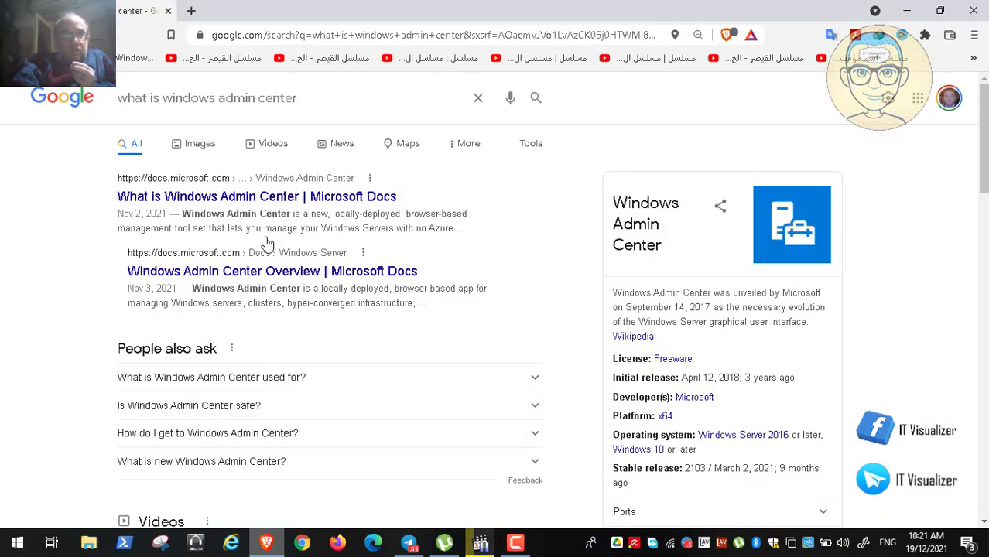
{"action": "left_click", "coordinate": [321, 105]}
{"action": "key", "text": "BackSpace"}
{"action": "key", "text": "BackSpace"}
{"action": "key", "text": "BackSpace"}
{"action": "key", "text": "BackSpace"}
{"action": "key", "text": "BackSpace"}
{"action": "key", "text": "BackSpace"}
{"action": "key", "text": "BackSpace"}
{"action": "key", "text": "BackSpace"}
{"action": "key", "text": "BackSpace"}
{"action": "key", "text": "BackSpace"}
{"action": "key", "text": "BackSpace"}
{"action": "key", "text": "BackSpace"}
{"action": "key", "text": "BackSpace"}
{"action": "key", "text": "BackSpace"}
{"action": "key", "text": "BackSpace"}
{"action": "key", "text": "BackSpace"}
{"action": "key", "text": "BackSpace"}
{"action": "key", "text": "BackSpace"}
{"action": "key", "text": "BackSpace"}
{"action": "key", "text": "BackSpace"}
{"action": "key", "text": "BackSpace"}
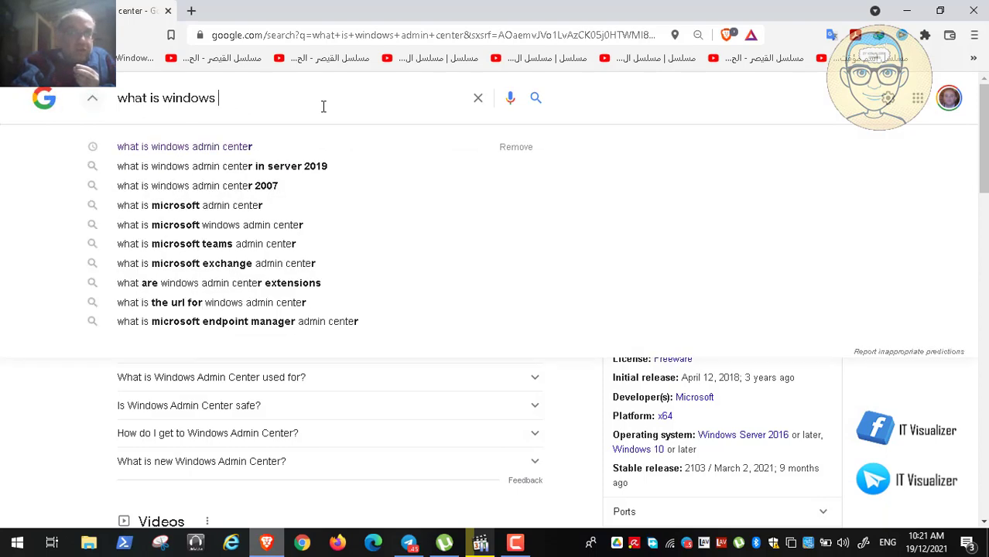
{"action": "type", "text": "con"}
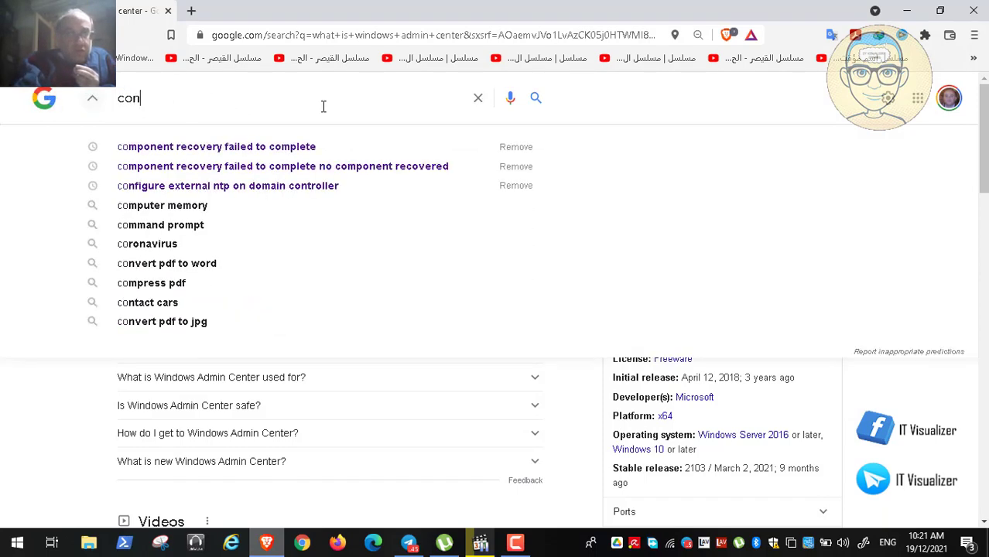
{"action": "type", "text": "vie"}
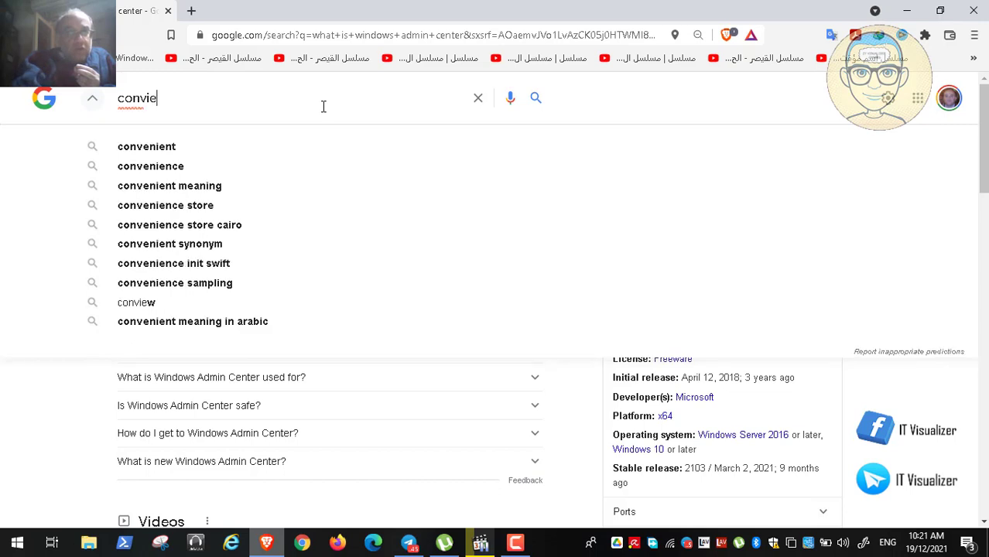
{"action": "key", "text": "Down"}
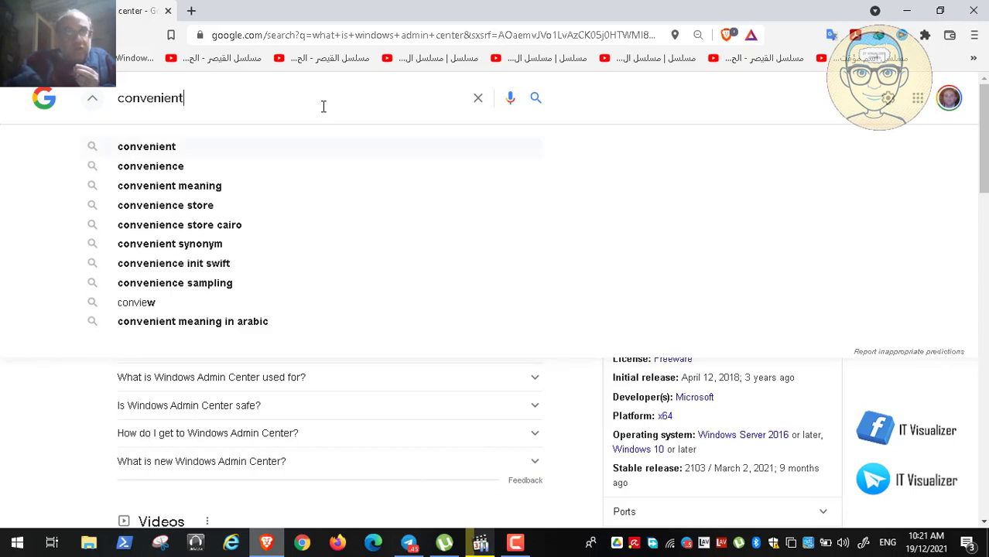
{"action": "key", "text": "Down"}
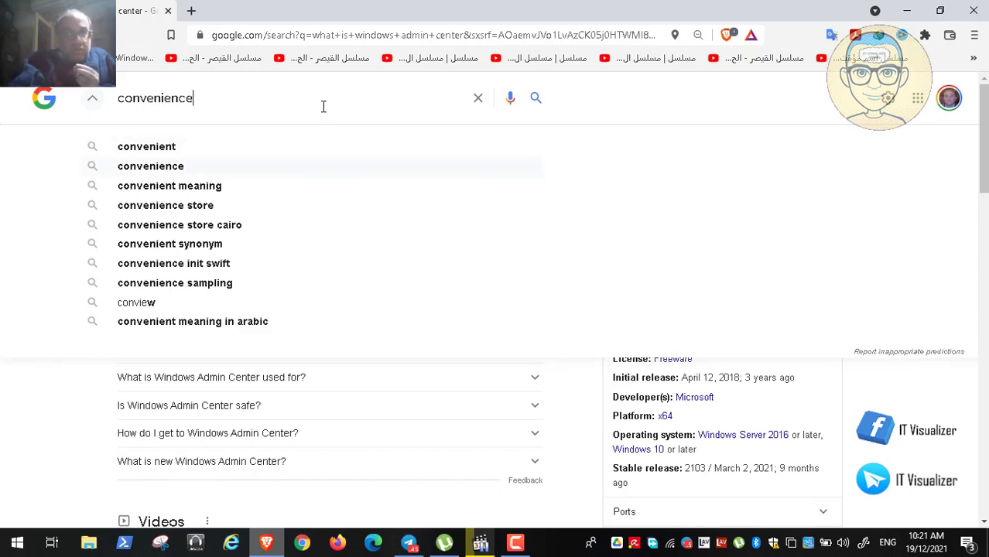
{"action": "type", "text": "pin"}
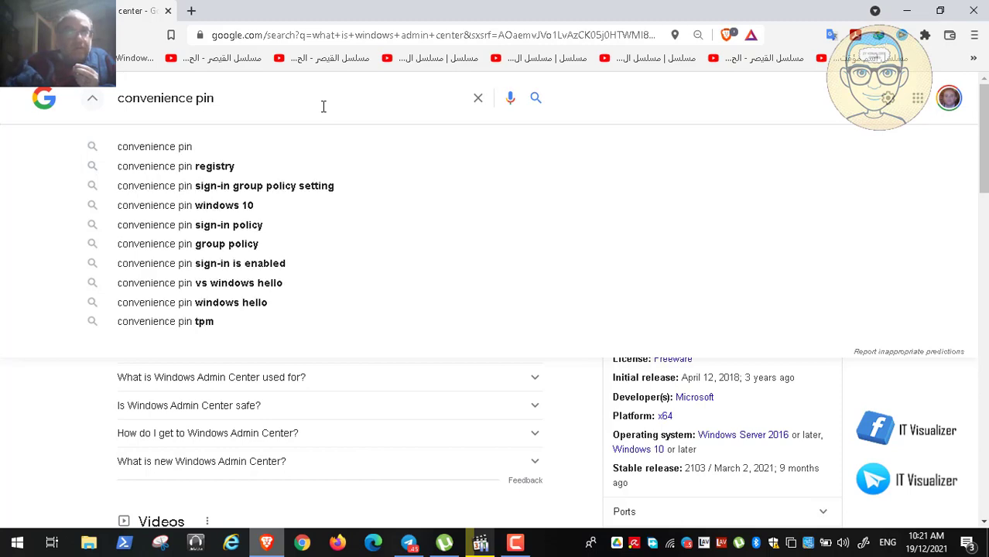
{"action": "key", "text": "Return"}
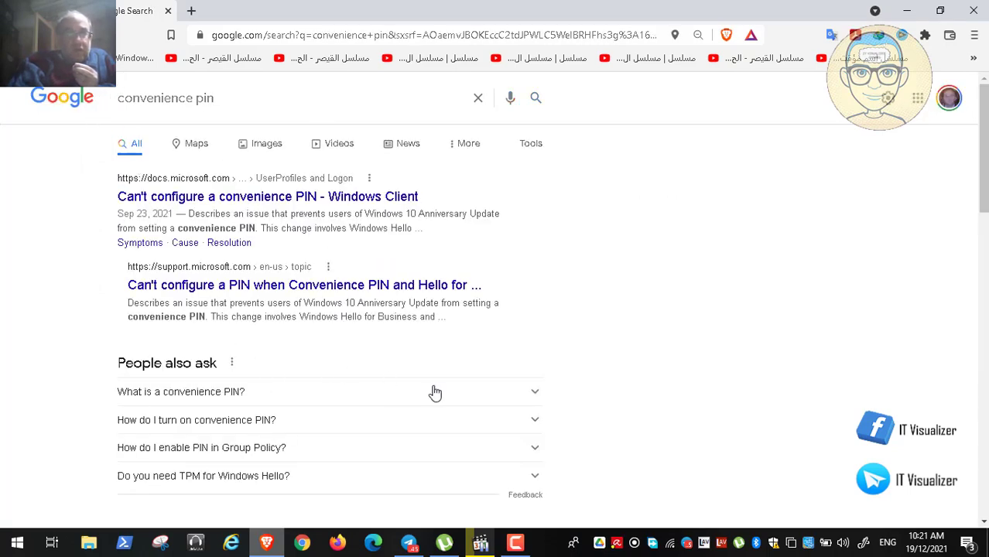
- Read the "What is a convenience PIN?" answer in the search results and compare it with STIG rule V-220870
{"action": "left_click", "coordinate": [532, 396]}
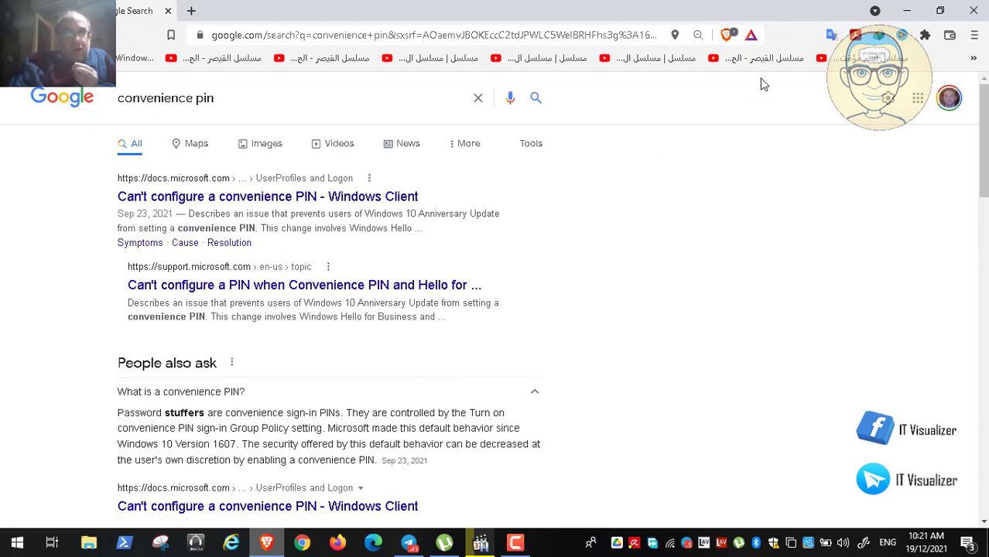
{"action": "left_click", "coordinate": [906, 12]}
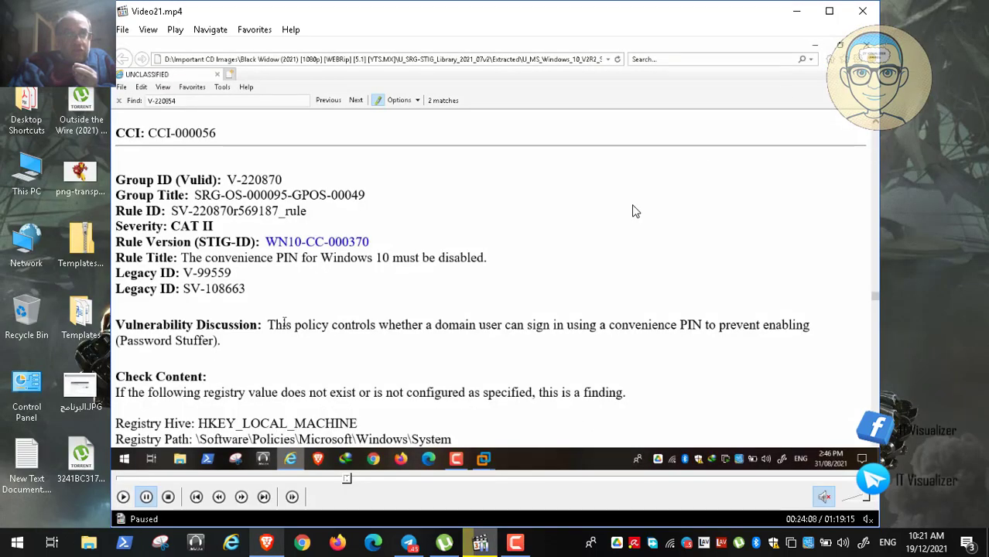
{"action": "double_click", "coordinate": [489, 252]}
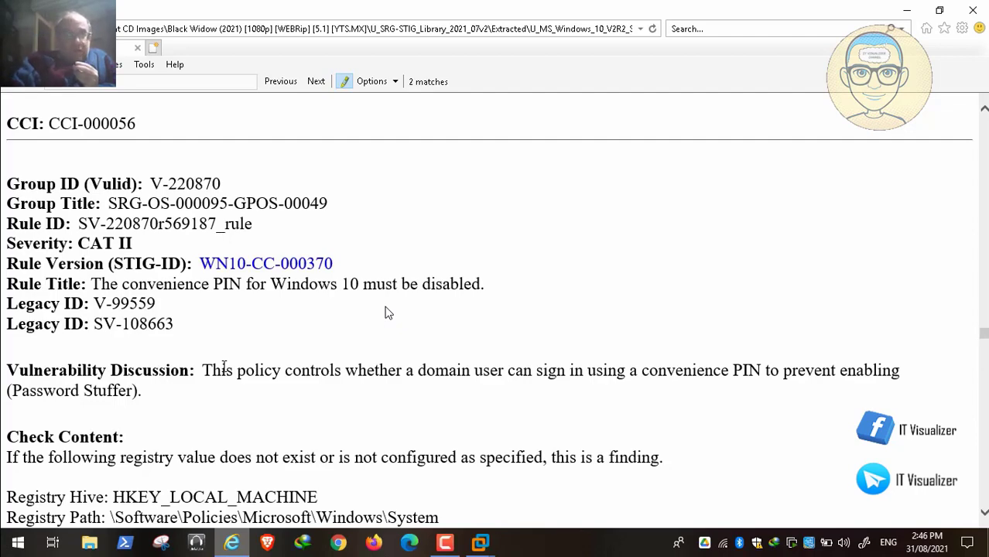
{"action": "key", "text": "Escape"}
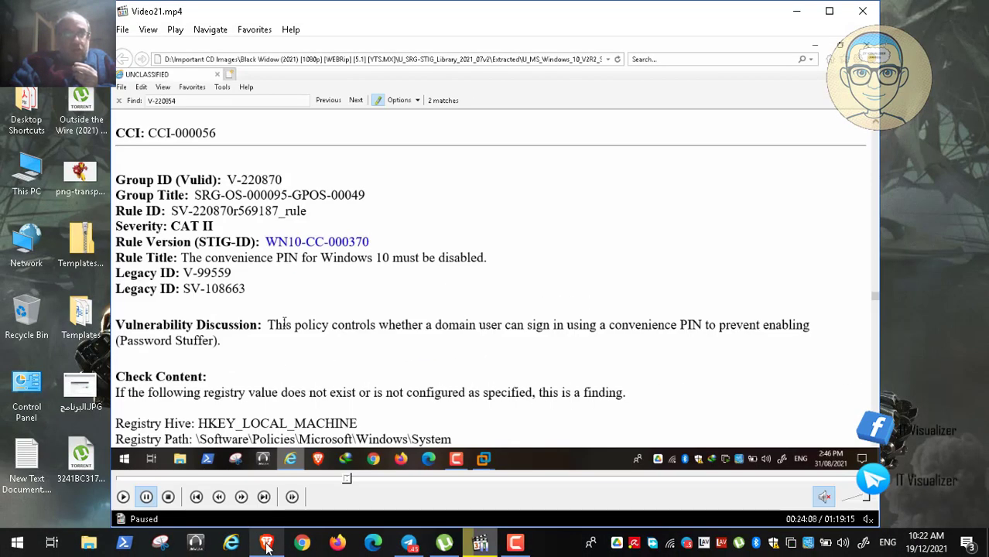
{"action": "left_click", "coordinate": [267, 543]}
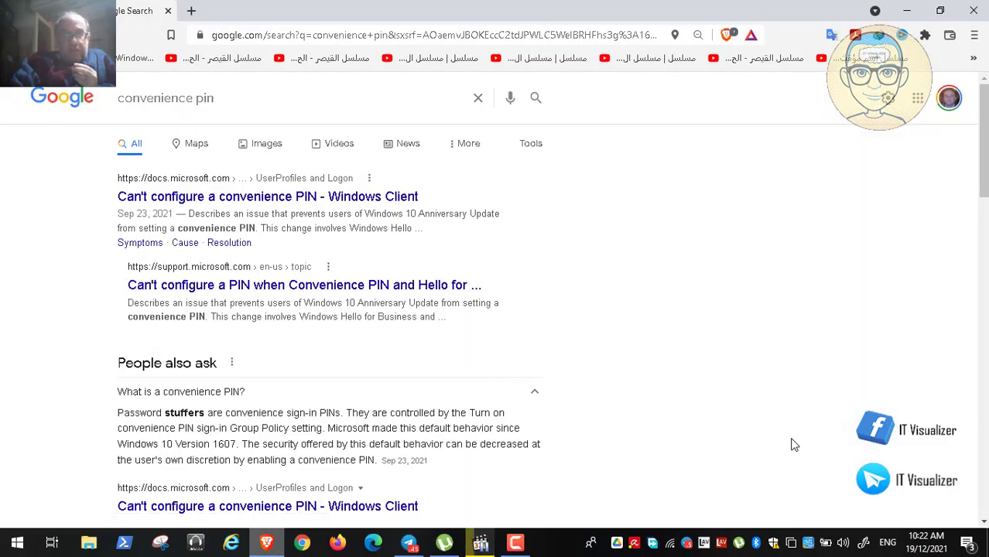
{"action": "left_click", "coordinate": [983, 523]}
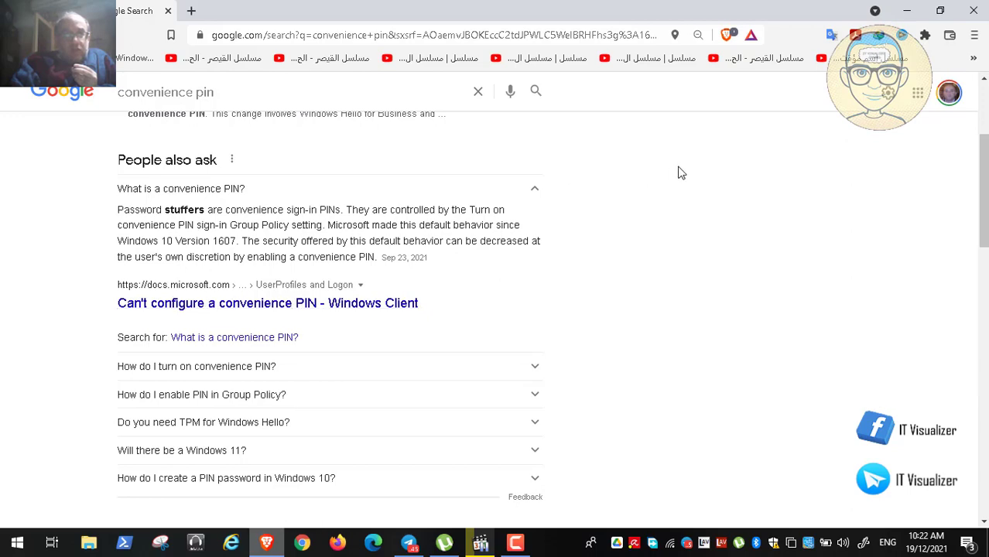
{"action": "scroll", "coordinate": [495, 309], "scroll_direction": "up", "scroll_amount": 3}
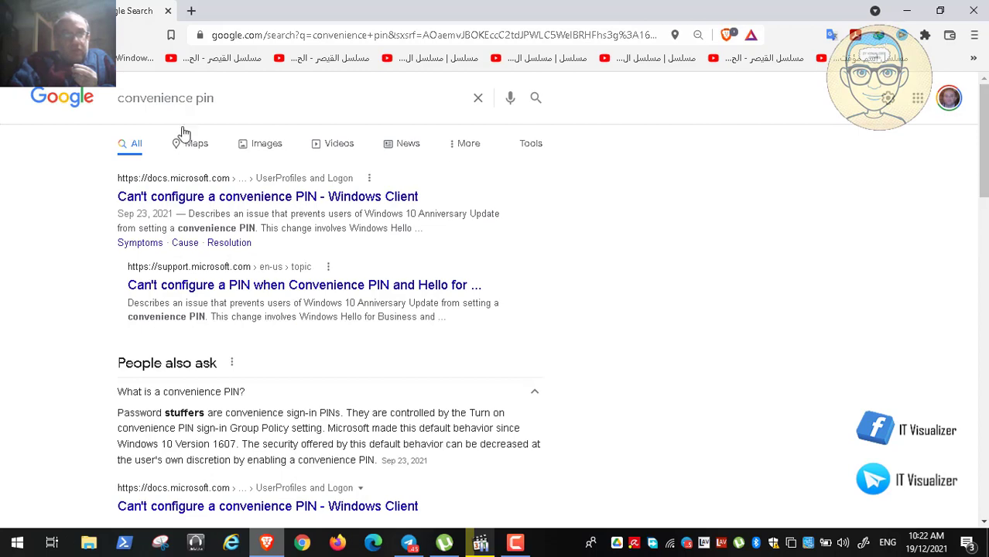
- Search Google for "what is windows convenience pin" using the suggested query
{"action": "left_click", "coordinate": [121, 103]}
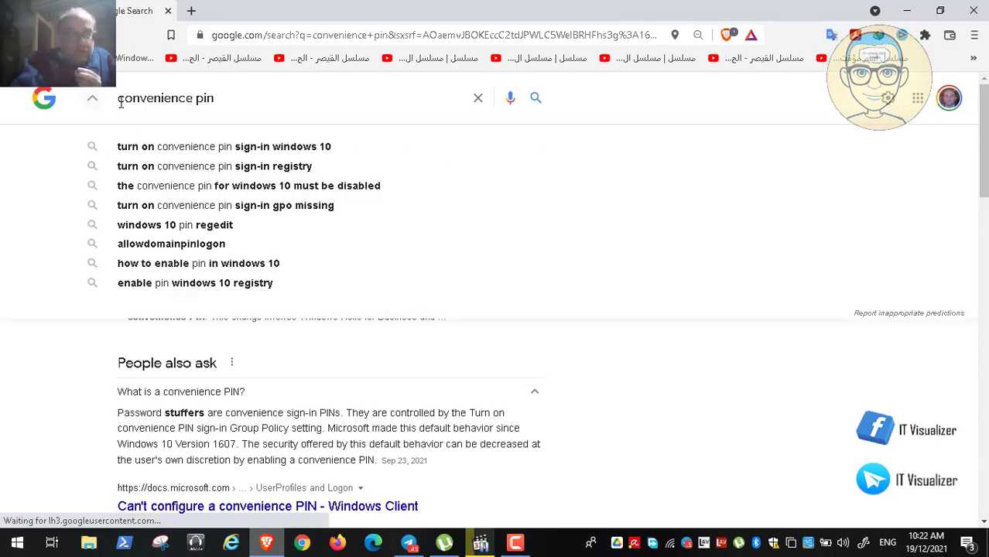
{"action": "type", "text": "wha"}
{"action": "type", "text": "t is"}
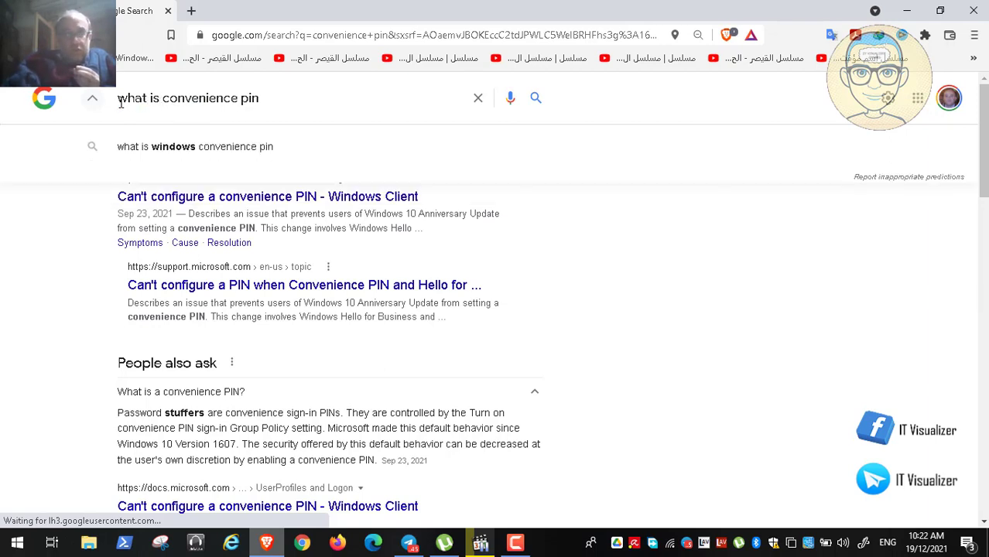
{"action": "key", "text": "Down"}
{"action": "key", "text": "Return"}
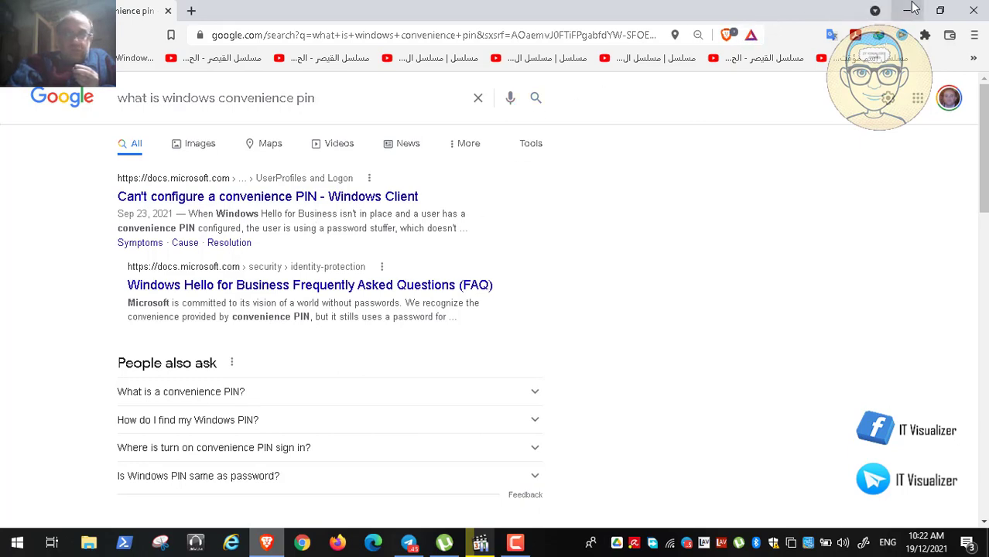
- Return from the browser to the paused Video21.mp4, show it full screen and resume playback
{"action": "left_click", "coordinate": [911, 9]}
{"action": "double_click", "coordinate": [424, 283]}
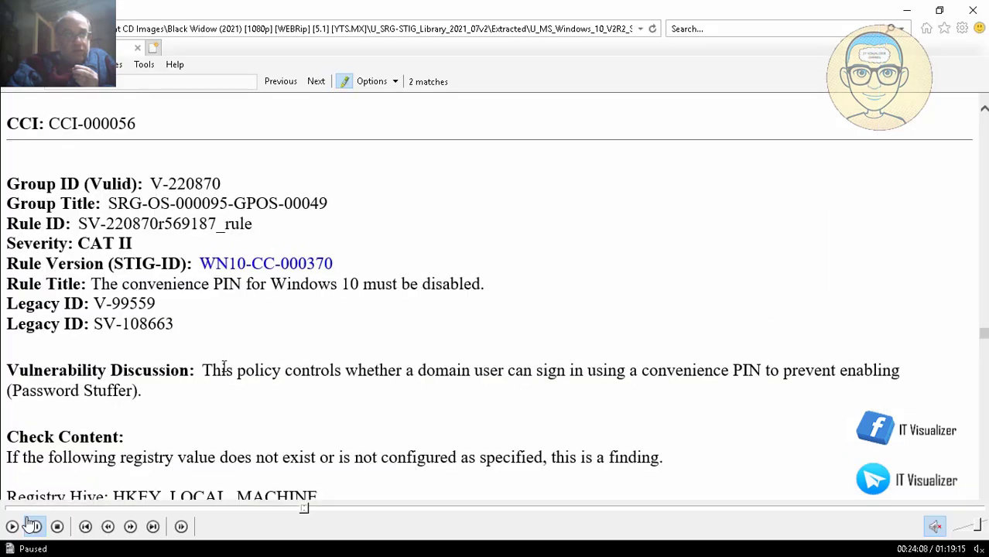
{"action": "left_click", "coordinate": [12, 527]}
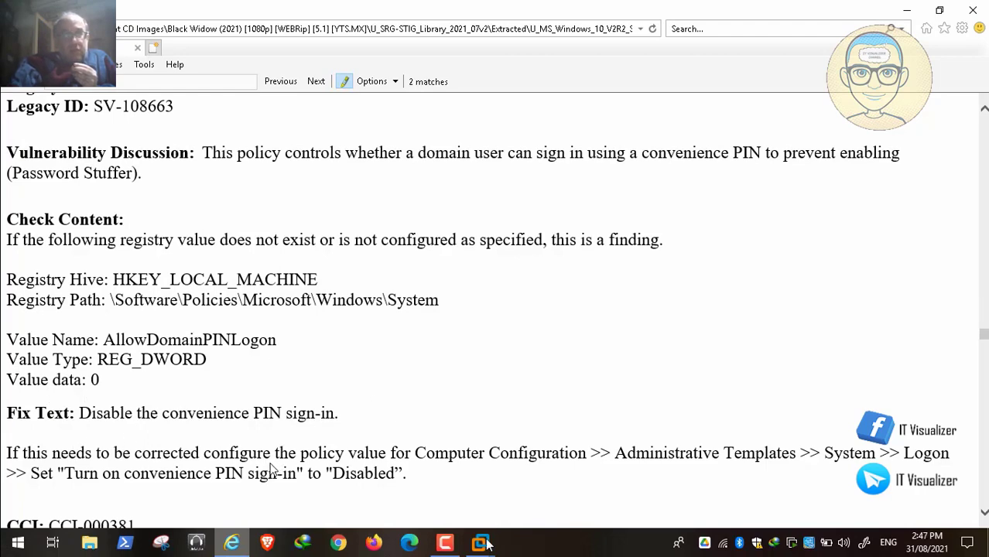
- Open the Registry Editor in the PAW virtual machine and recheck the convenience PIN registry path in the STIG check content
{"action": "mouse_move", "coordinate": [480, 541]}
{"action": "left_click", "coordinate": [408, 456]}
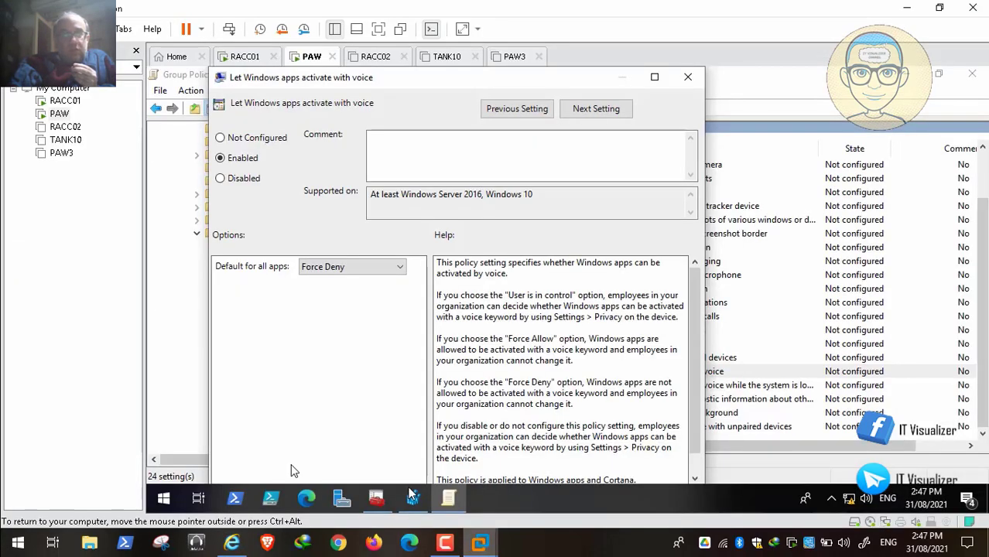
{"action": "left_click", "coordinate": [414, 498]}
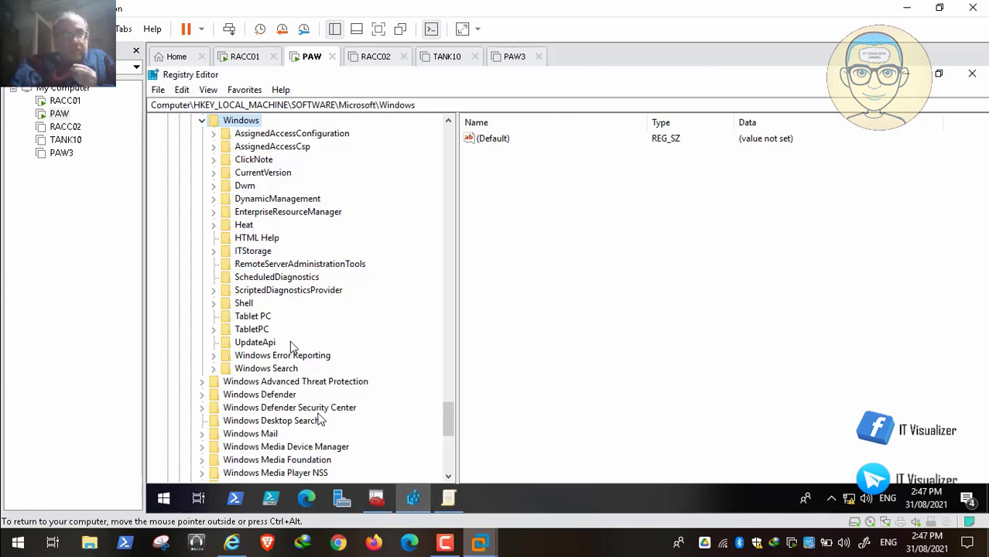
{"action": "left_click", "coordinate": [236, 543]}
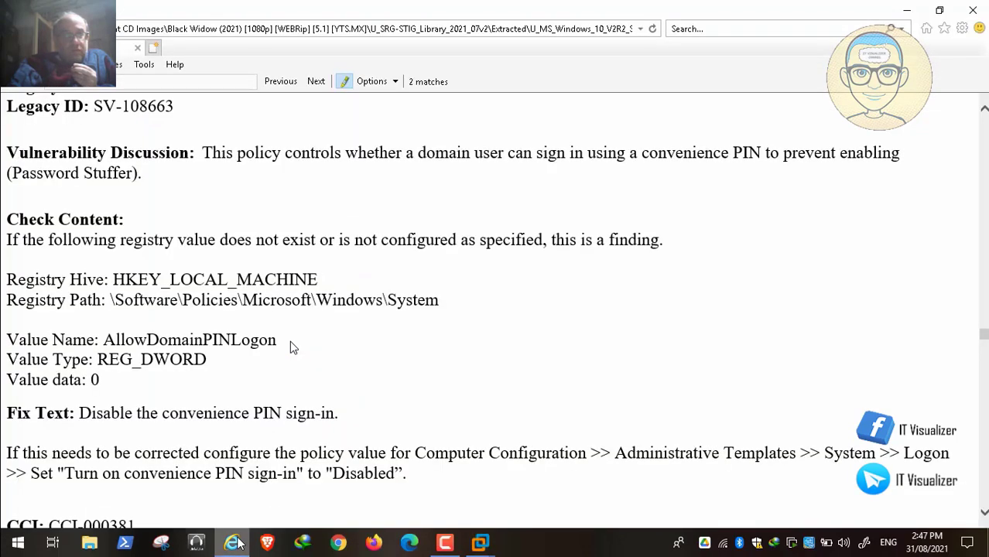
{"action": "left_click", "coordinate": [236, 543]}
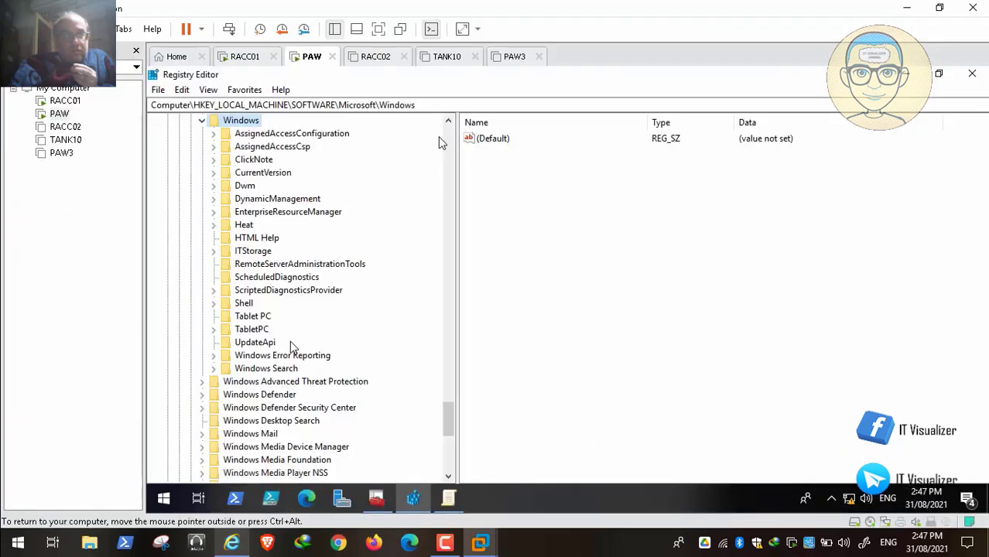
- Collapse the SOFTWARE\Microsoft key and expand SOFTWARE\Policies\Microsoft\Windows under HKEY_LOCAL_MACHINE
{"action": "scroll", "coordinate": [292, 347], "scroll_direction": "up", "scroll_amount": 9}
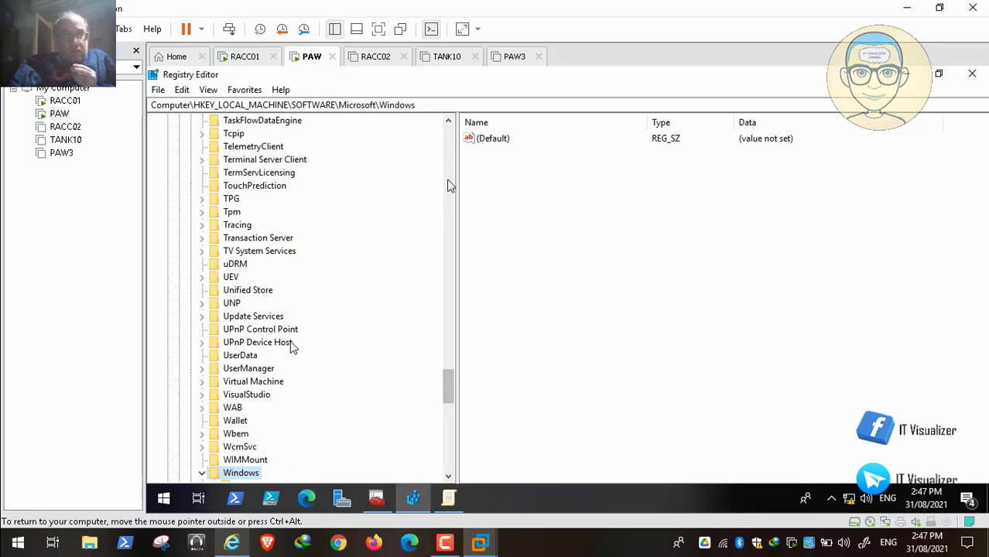
{"action": "scroll", "coordinate": [291, 348], "scroll_direction": "up", "scroll_amount": 20}
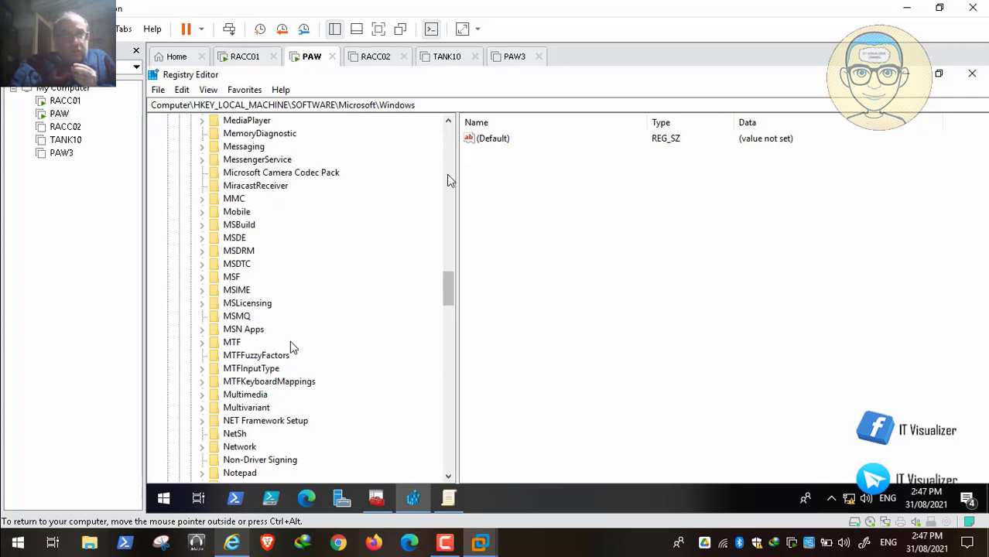
{"action": "scroll", "coordinate": [291, 346], "scroll_direction": "up", "scroll_amount": 18}
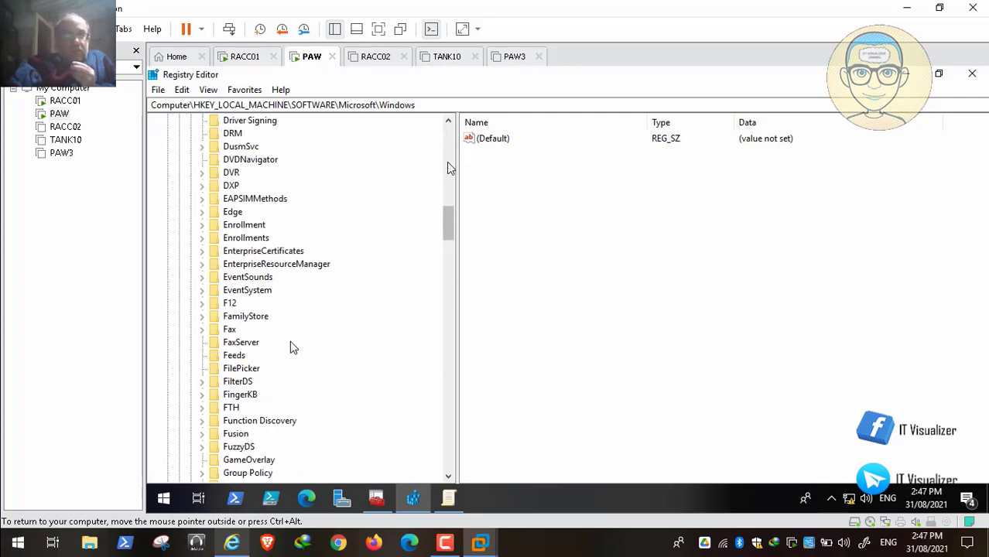
{"action": "scroll", "coordinate": [292, 348], "scroll_direction": "up", "scroll_amount": 18}
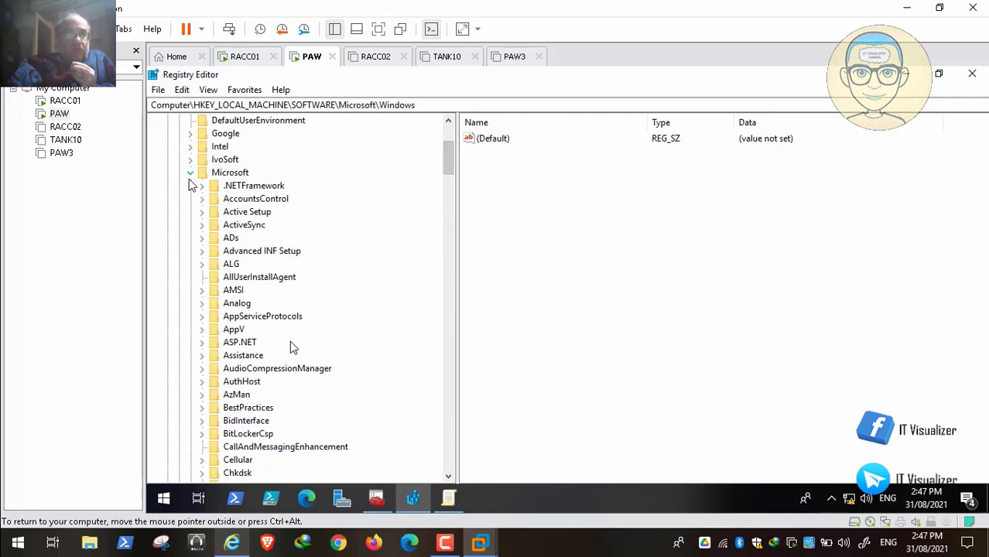
{"action": "left_click", "coordinate": [190, 173]}
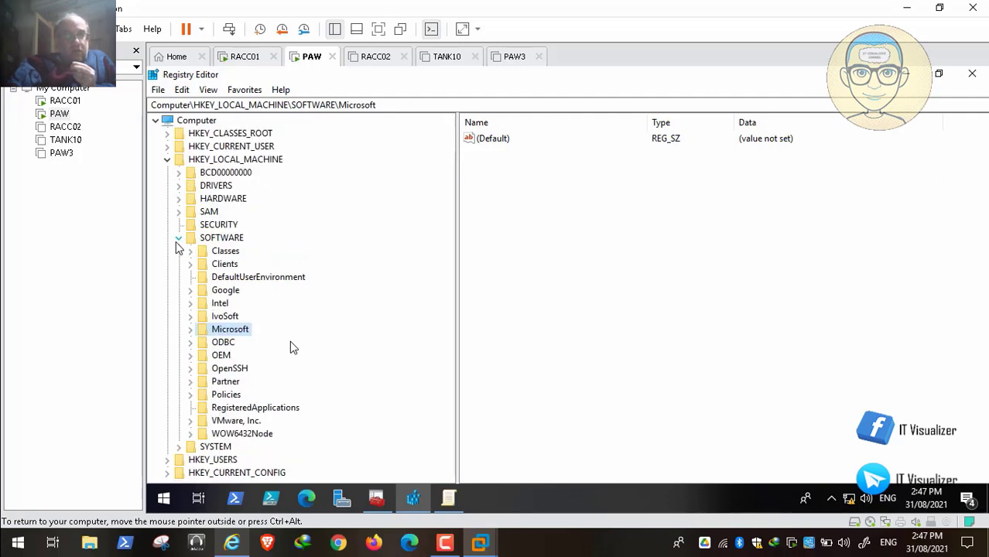
{"action": "left_click", "coordinate": [190, 395]}
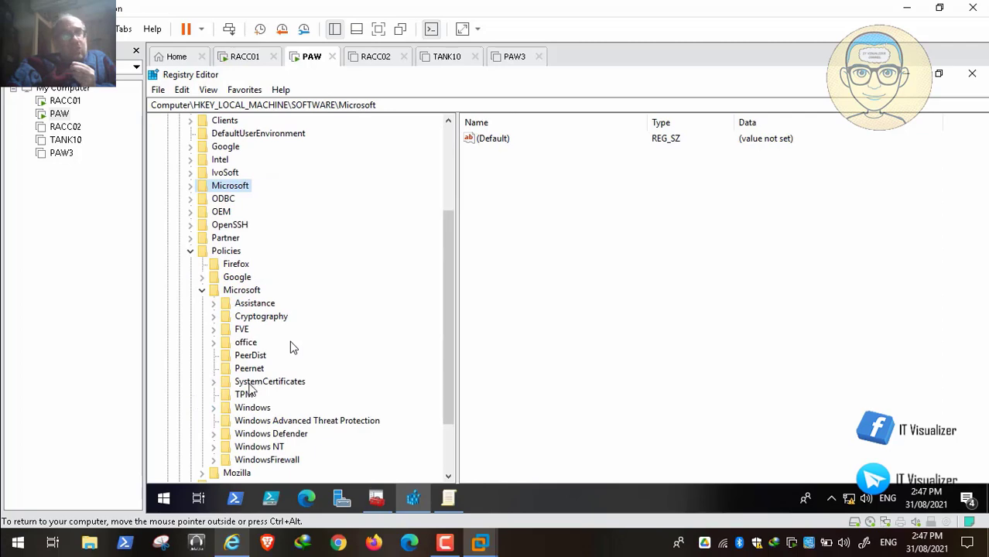
{"action": "left_click", "coordinate": [213, 408]}
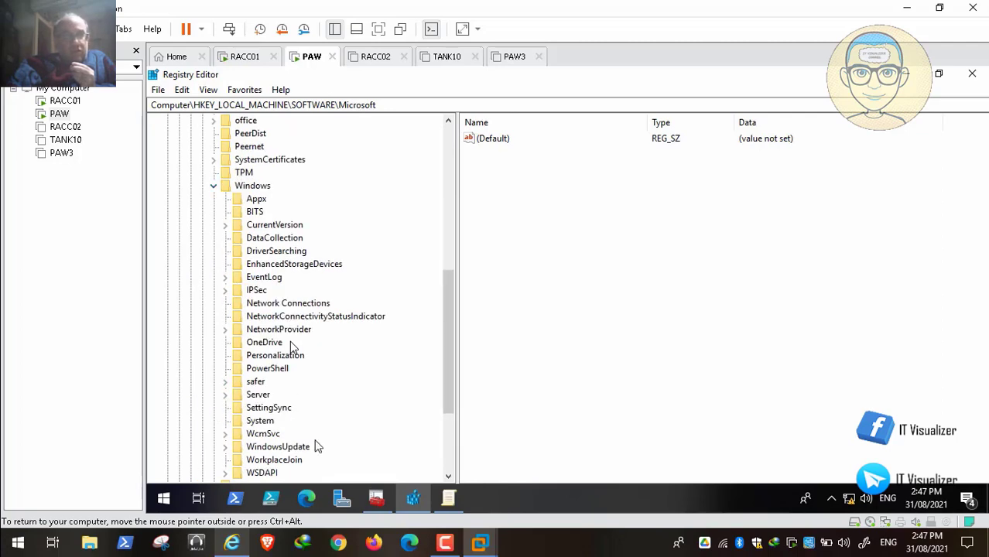
- Recheck the STIG registry path, open the System key under Policies\Microsoft\Windows and select the AllowDomainPINLogon value
{"action": "left_click", "coordinate": [232, 543]}
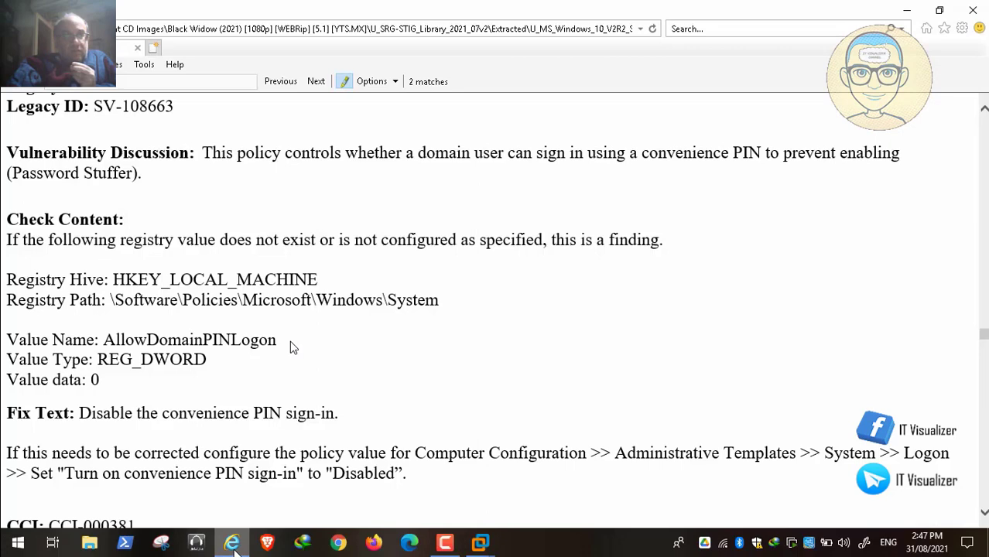
{"action": "left_click", "coordinate": [232, 543]}
{"action": "left_click", "coordinate": [260, 421]}
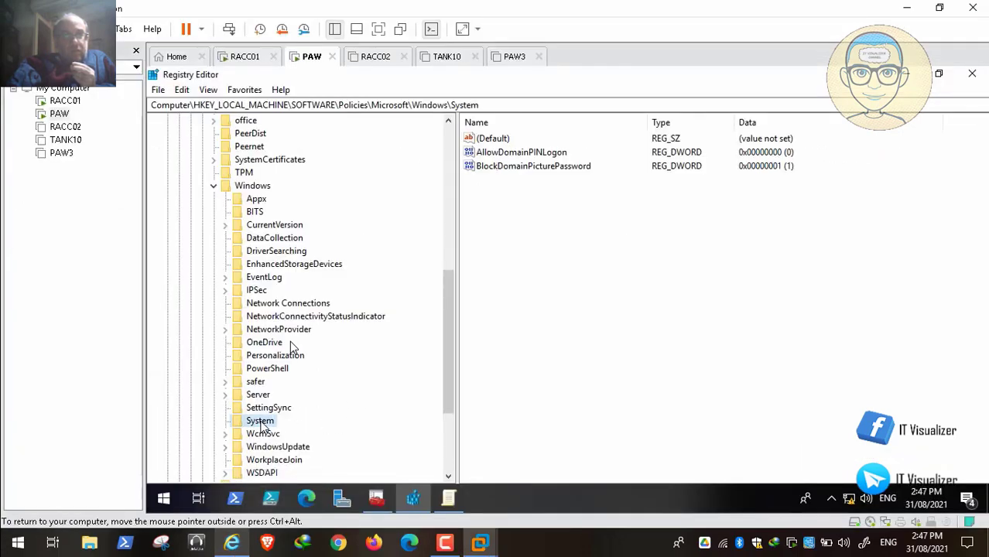
{"action": "left_click", "coordinate": [553, 154]}
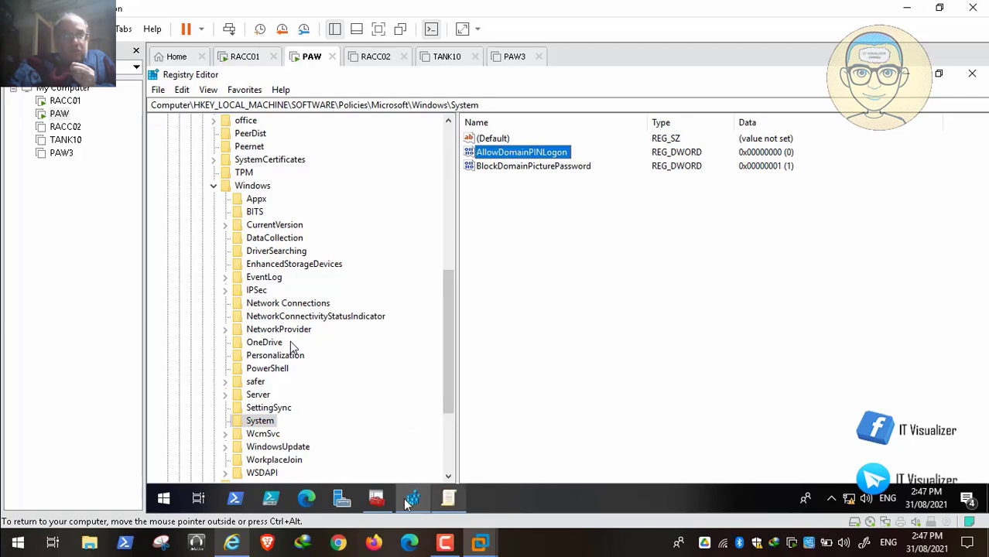
- Recheck the AllowDomainPINLogon requirement in the STIG, then close the Let Windows apps activate with voice policy in the PAW virtual machine
{"action": "left_click", "coordinate": [231, 544]}
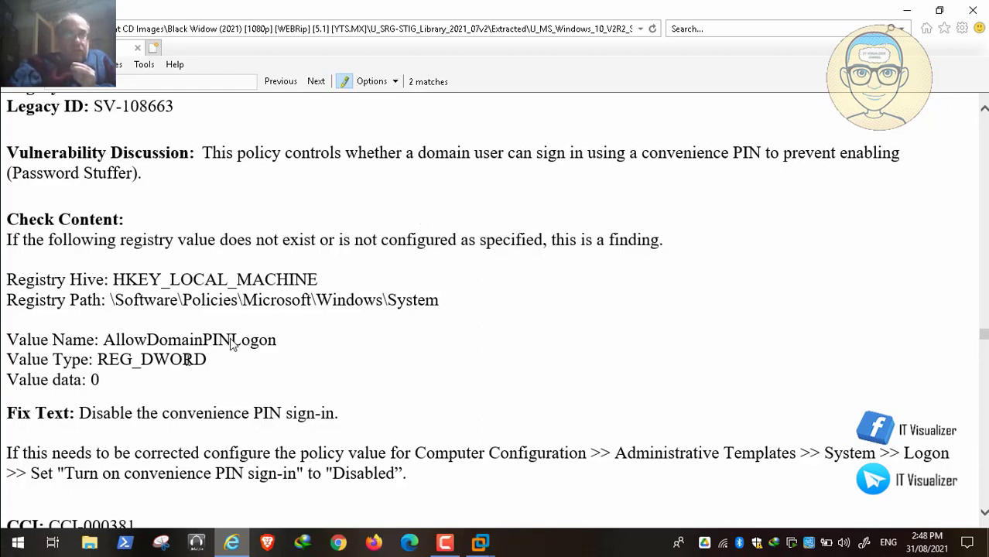
{"action": "mouse_move", "coordinate": [479, 542]}
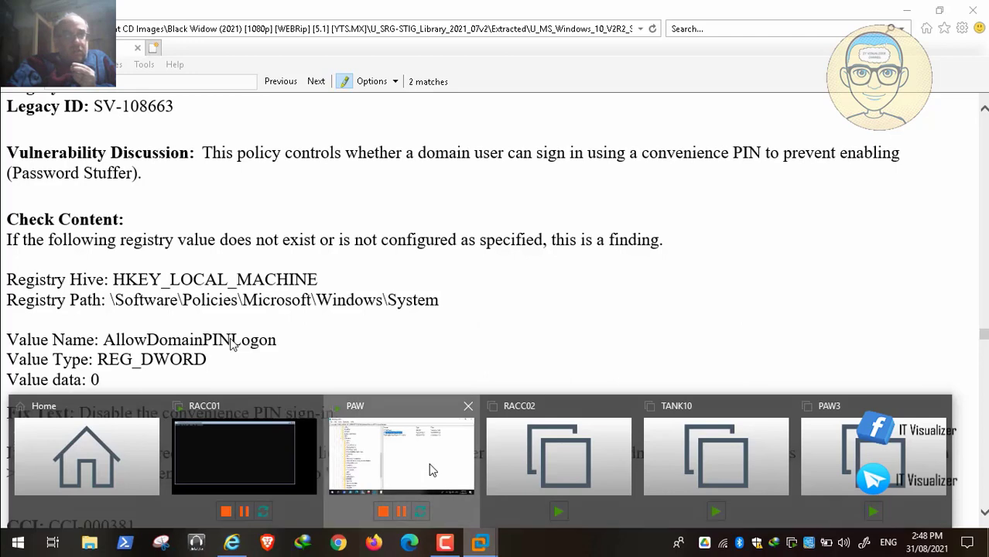
{"action": "left_click", "coordinate": [432, 470]}
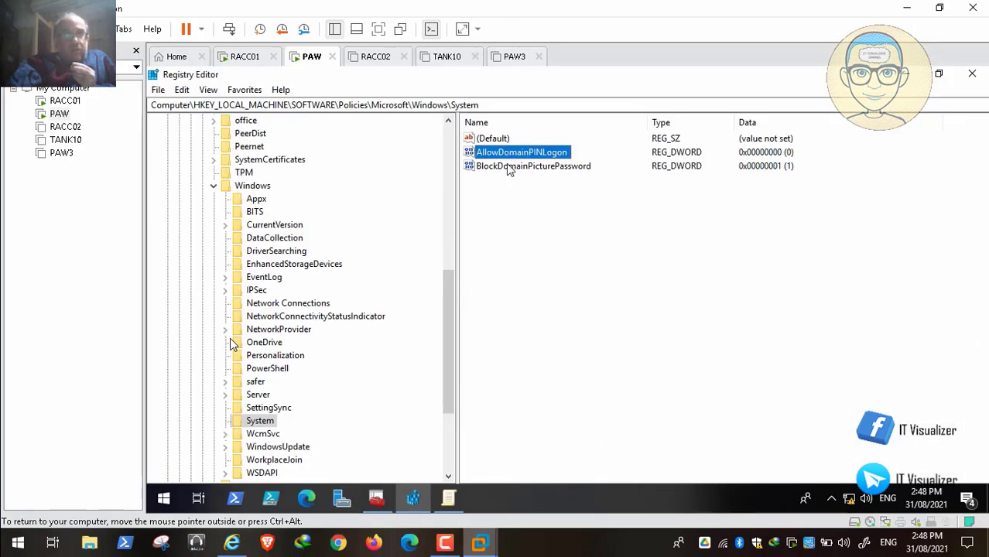
{"action": "left_click", "coordinate": [448, 499]}
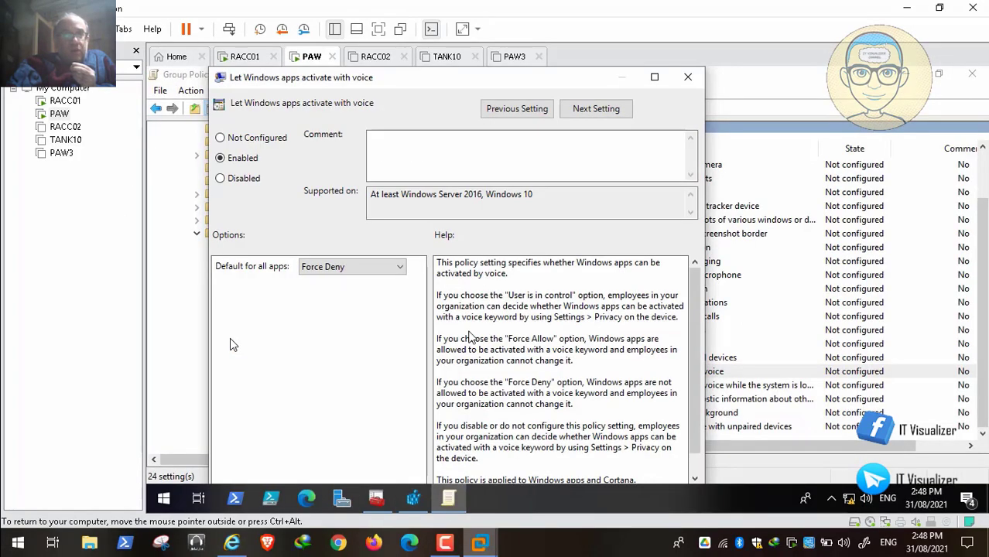
{"action": "left_click", "coordinate": [687, 77]}
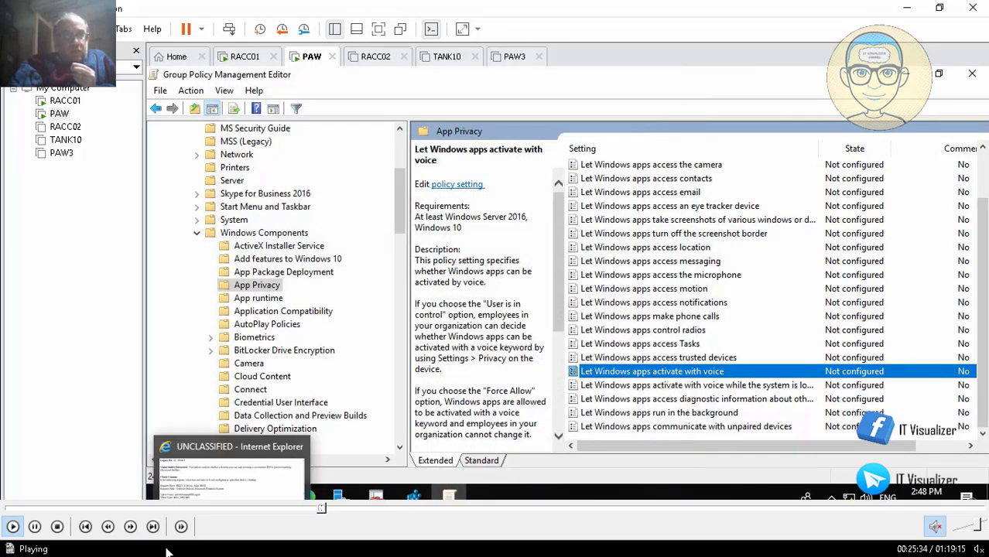
- Check the convenience PIN fix path in the STIG, then collapse Windows Components and open System\Logon in the PAW virtual machine's policy editor
{"action": "scroll", "coordinate": [247, 444], "scroll_direction": "down", "scroll_amount": 8}
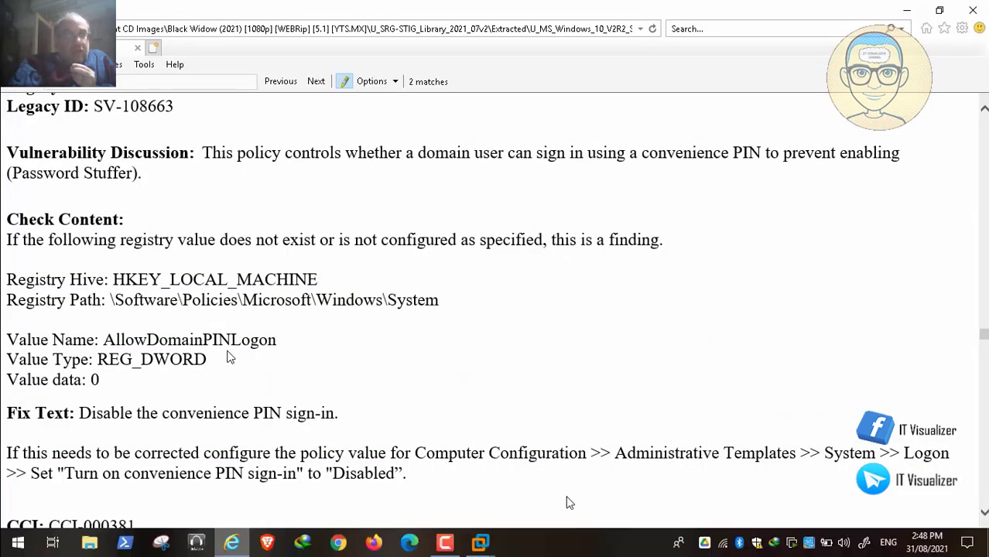
{"action": "mouse_move", "coordinate": [481, 542]}
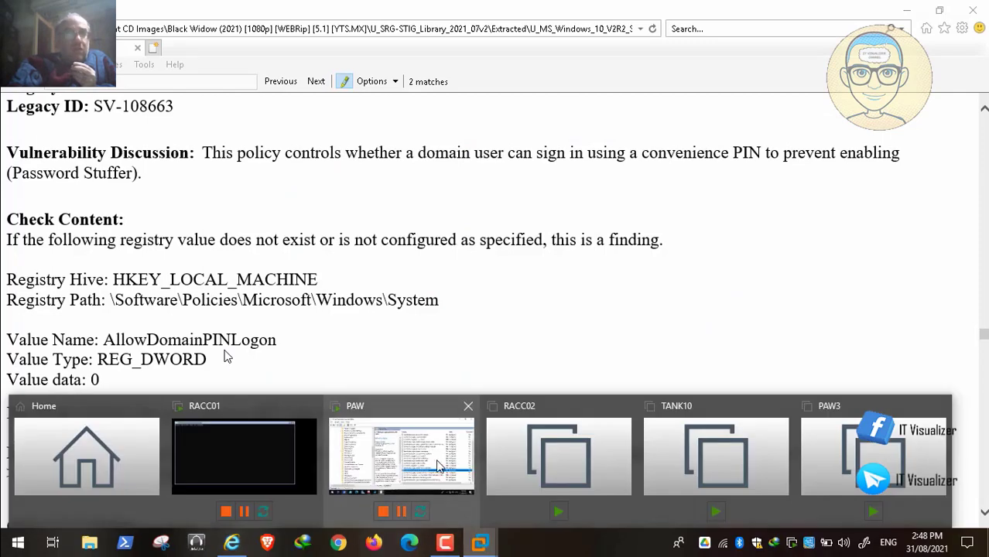
{"action": "left_click", "coordinate": [383, 464]}
{"action": "scroll", "coordinate": [364, 233], "scroll_direction": "up", "scroll_amount": 8}
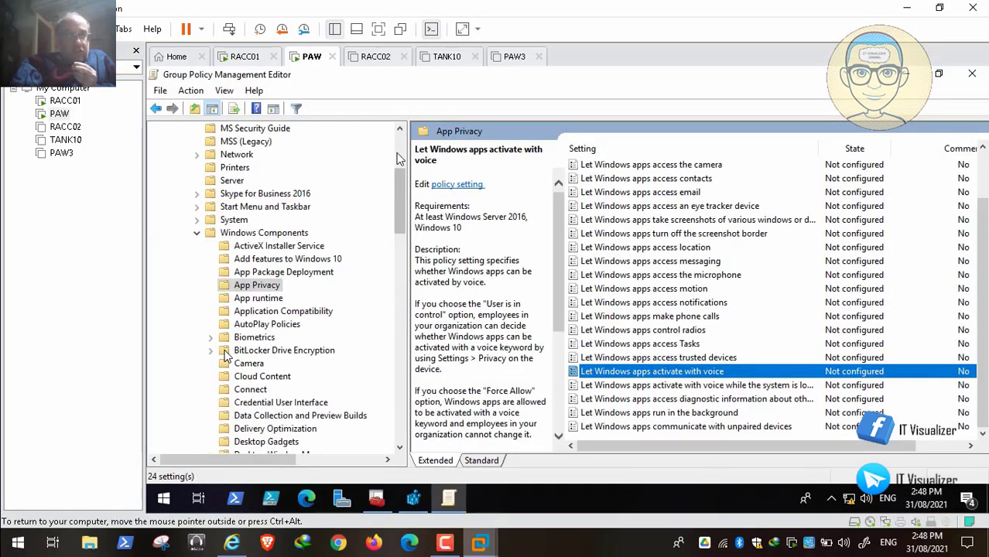
{"action": "left_click", "coordinate": [198, 233]}
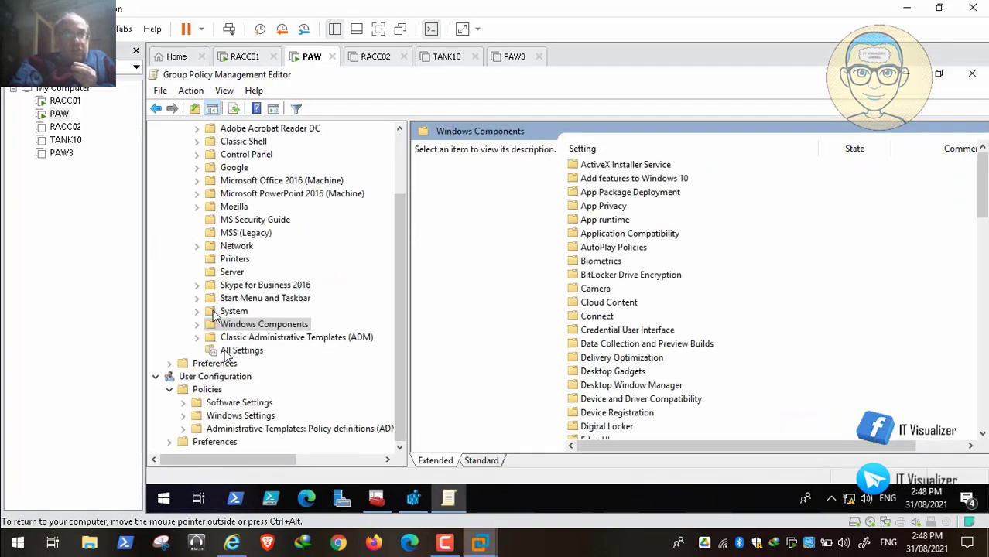
{"action": "left_click", "coordinate": [198, 311]}
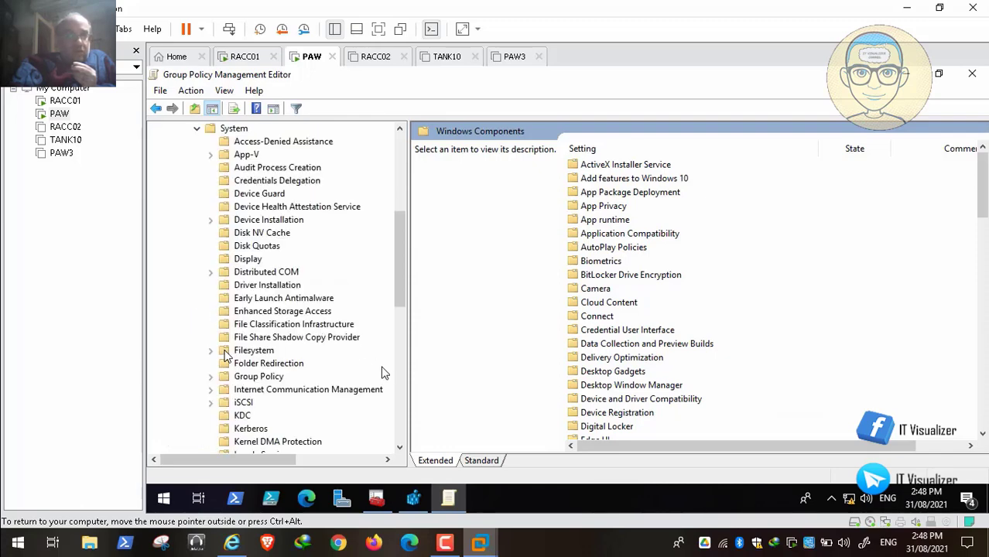
{"action": "left_click", "coordinate": [403, 431]}
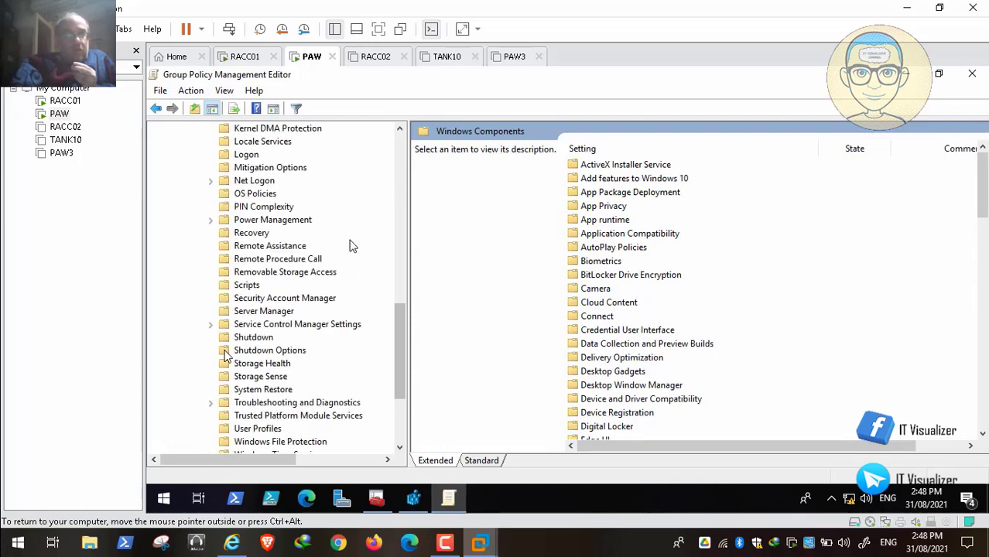
{"action": "left_click", "coordinate": [246, 154]}
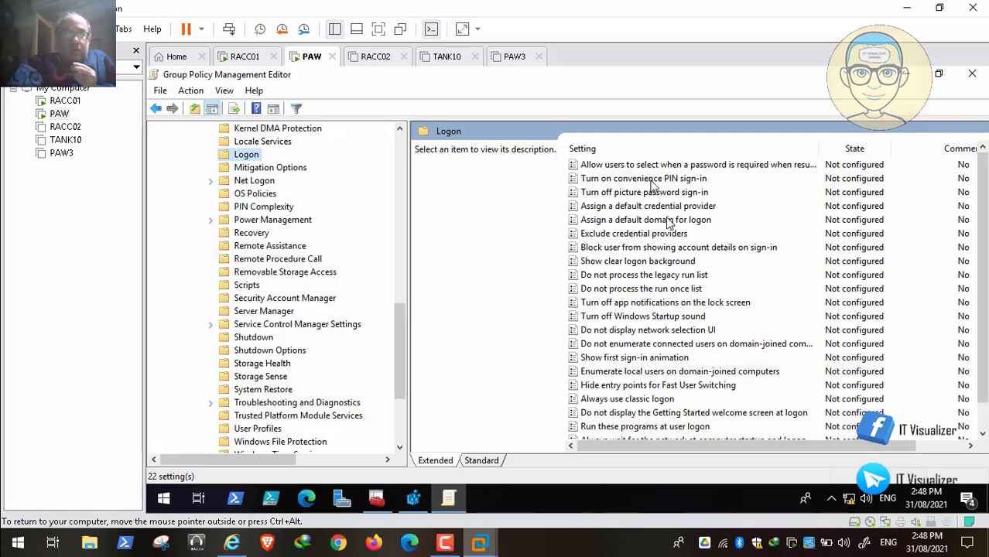
- Recheck the convenience PIN fix text in the STIG, then open the Turn on convenience PIN sign-in policy and choose Disabled
{"action": "left_click", "coordinate": [232, 544]}
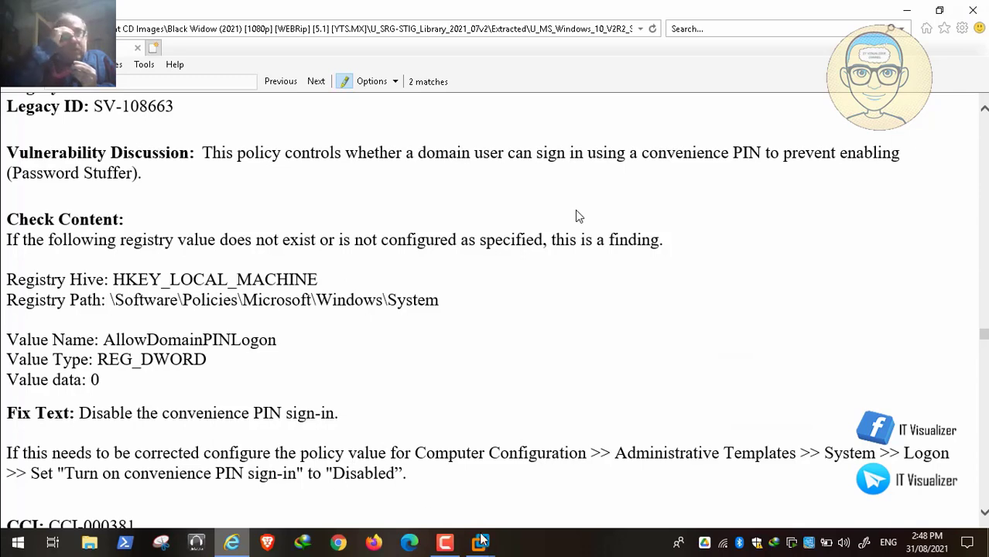
{"action": "mouse_move", "coordinate": [480, 544]}
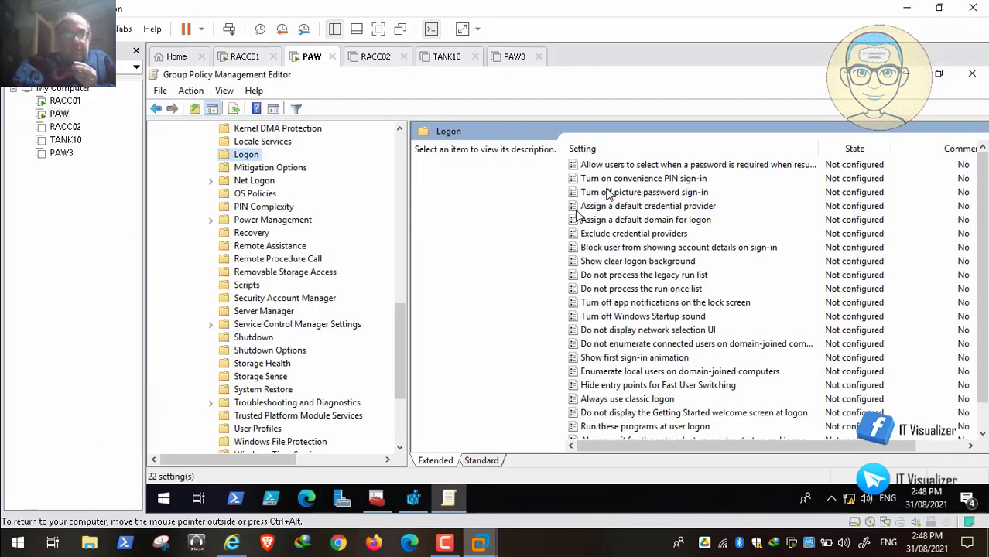
{"action": "left_click", "coordinate": [398, 464]}
{"action": "double_click", "coordinate": [630, 179]}
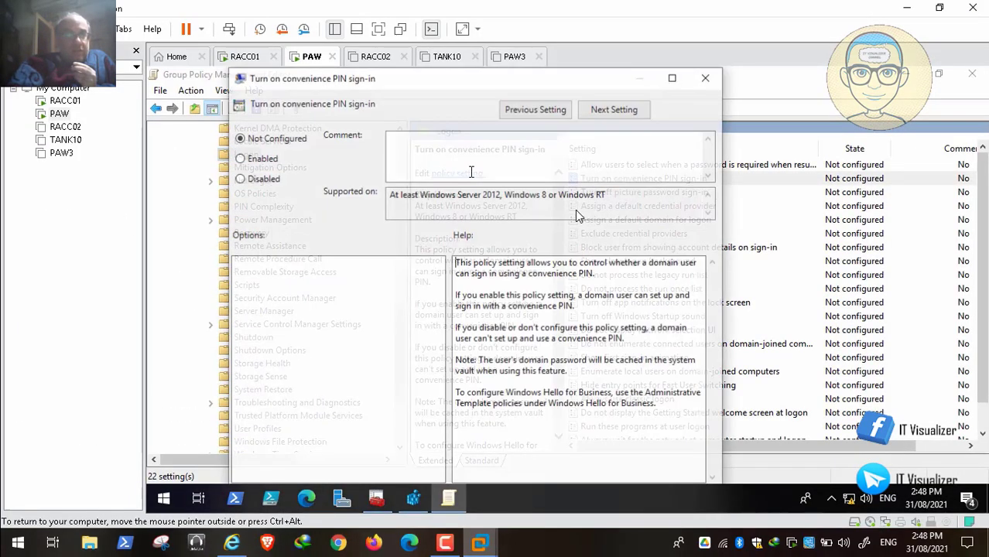
- Return to the STIG document and move on to rule V-220871 about disallowing Windows Ink Workspace access above the lock
{"action": "left_click", "coordinate": [231, 544]}
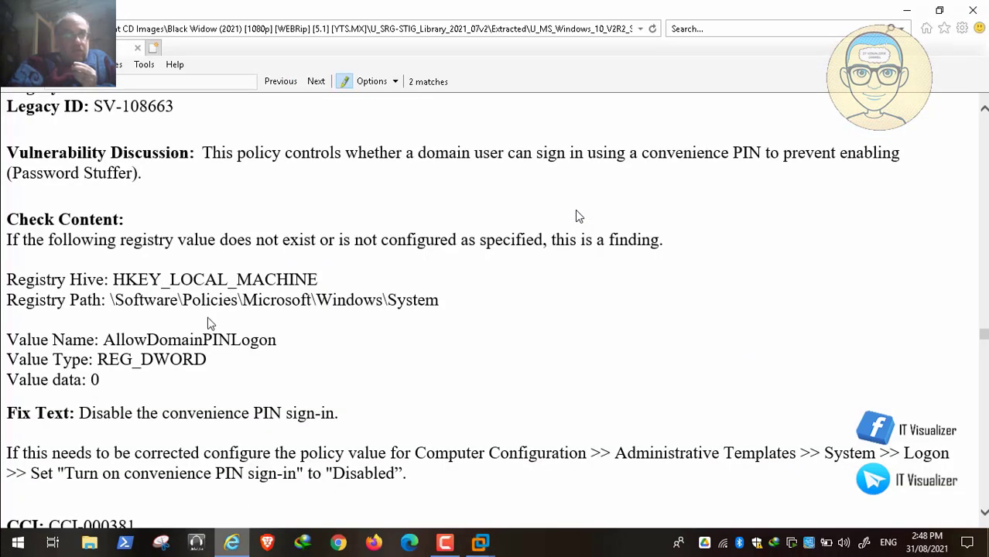
{"action": "scroll", "coordinate": [576, 217], "scroll_direction": "up", "scroll_amount": 1}
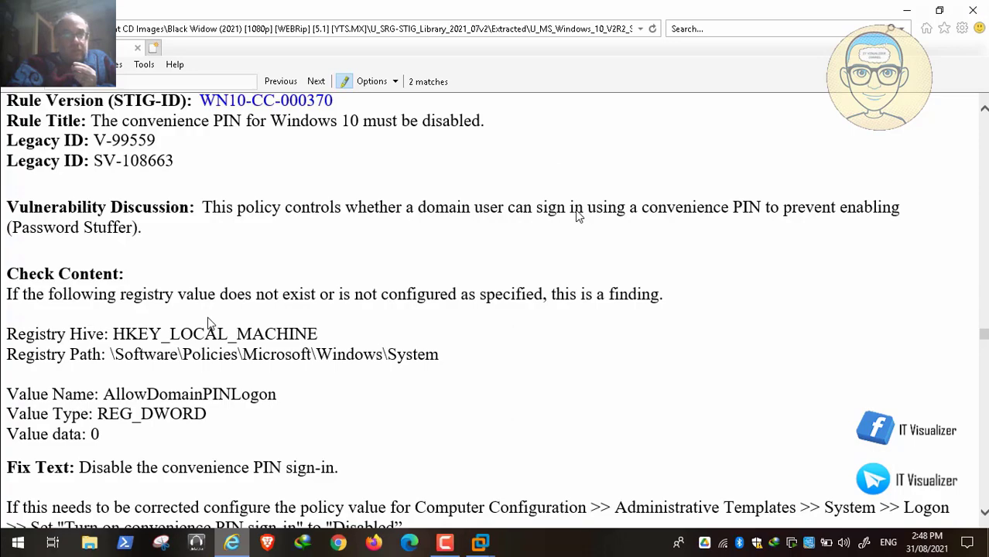
{"action": "scroll", "coordinate": [576, 217], "scroll_direction": "down", "scroll_amount": 9}
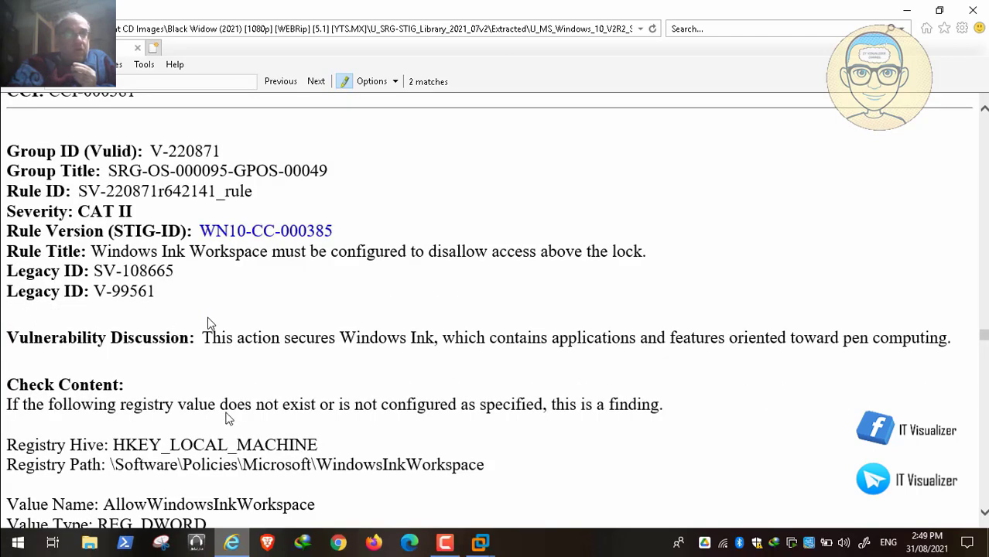
{"action": "left_click", "coordinate": [34, 529]}
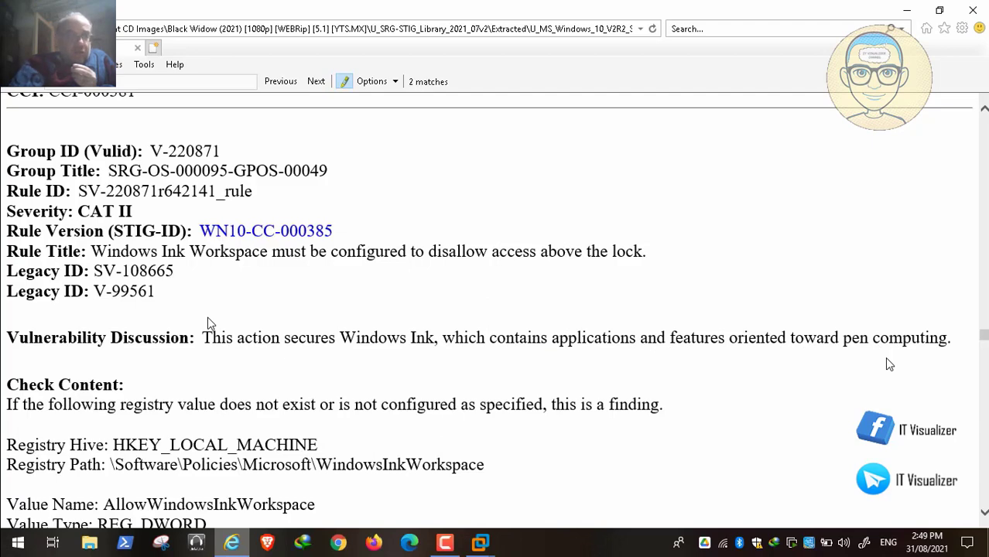
- Switch to the Brave browser and search Google for "what is windows ink workspace"
{"action": "double_click", "coordinate": [356, 348]}
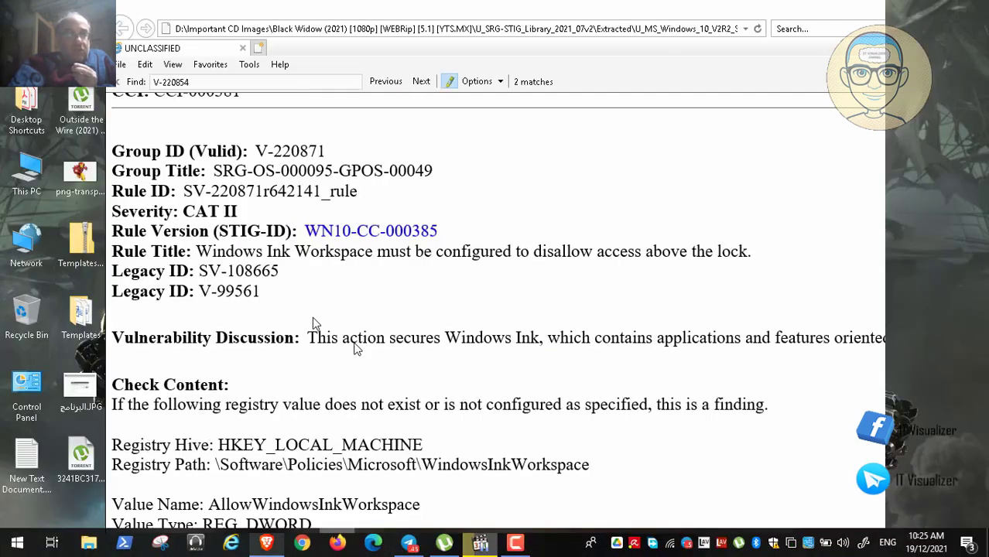
{"action": "left_click", "coordinate": [267, 543]}
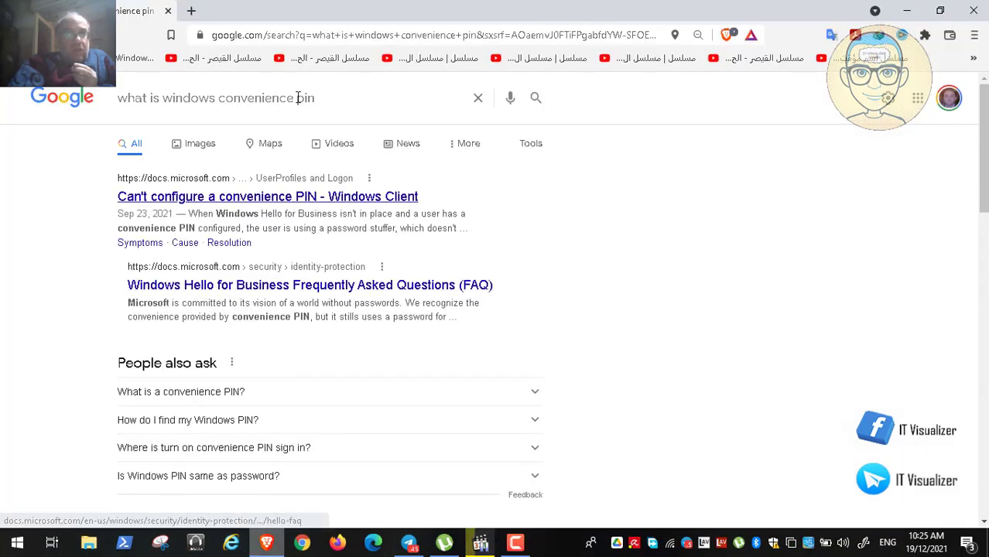
{"action": "left_click", "coordinate": [353, 99]}
{"action": "key", "text": "BackSpace"}
{"action": "key", "text": "BackSpace"}
{"action": "key", "text": "BackSpace"}
{"action": "key", "text": "BackSpace"}
{"action": "key", "text": "BackSpace"}
{"action": "key", "text": "BackSpace"}
{"action": "key", "text": "BackSpace"}
{"action": "key", "text": "BackSpace"}
{"action": "key", "text": "BackSpace"}
{"action": "key", "text": "BackSpace"}
{"action": "key", "text": "BackSpace"}
{"action": "key", "text": "BackSpace"}
{"action": "key", "text": "BackSpace"}
{"action": "key", "text": "BackSpace"}
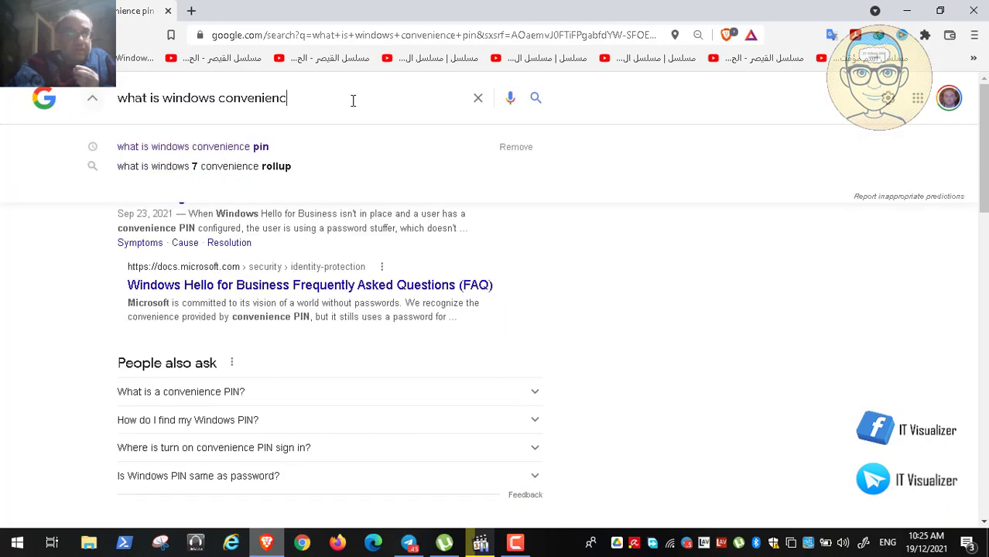
{"action": "key", "text": "BackSpace"}
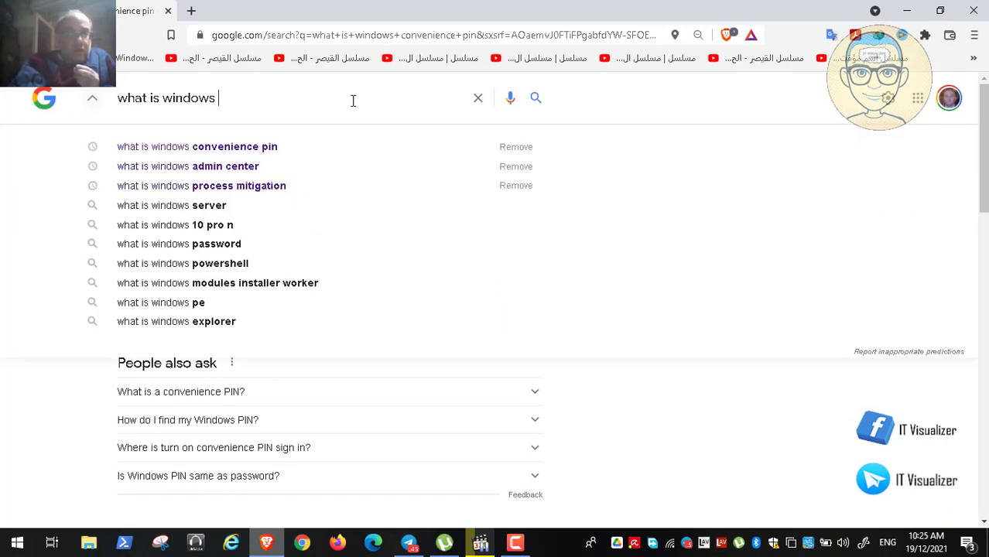
{"action": "type", "text": "ink"}
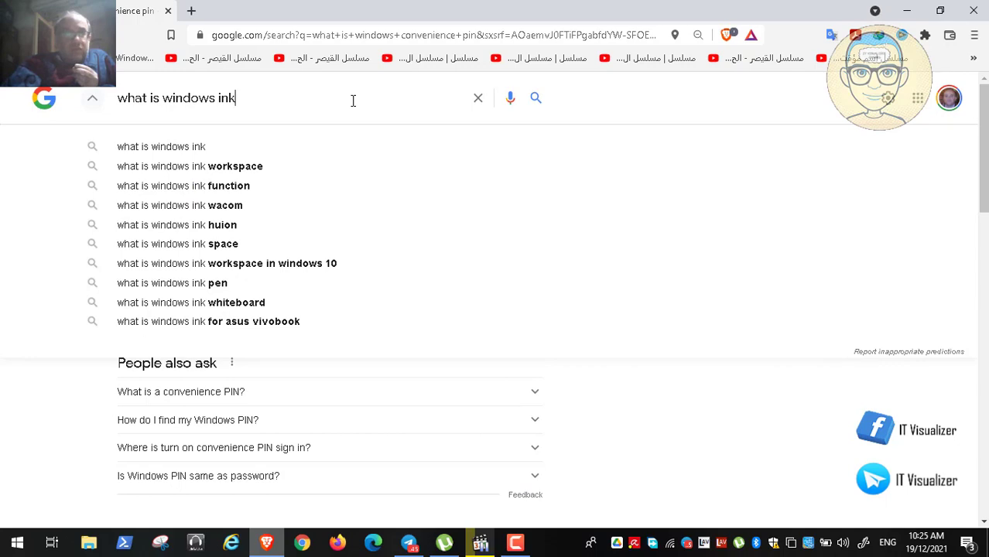
{"action": "type", "text": " workspace"}
{"action": "key", "text": "Return"}
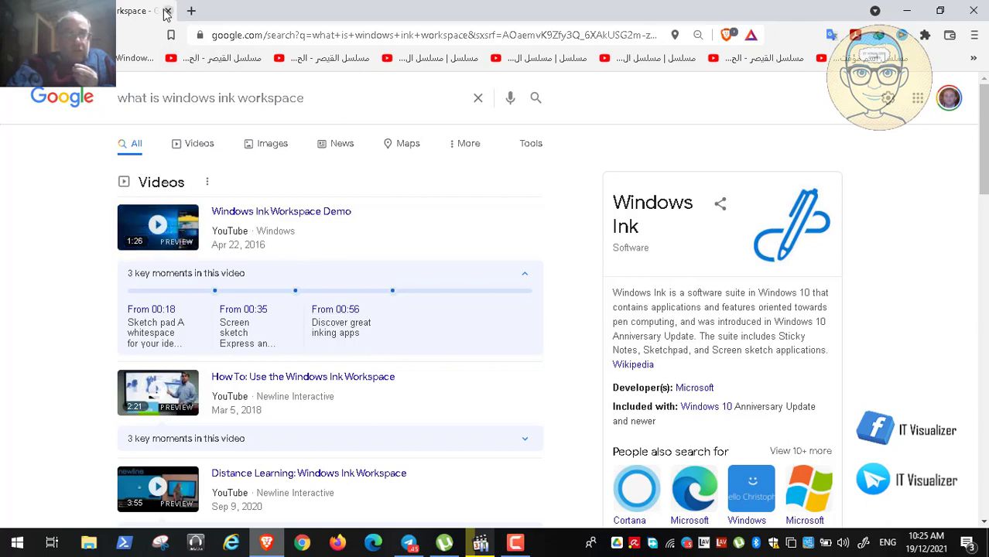
- Return to the STIG document and read the check content of the Windows Ink Workspace rule
{"action": "left_click", "coordinate": [479, 544]}
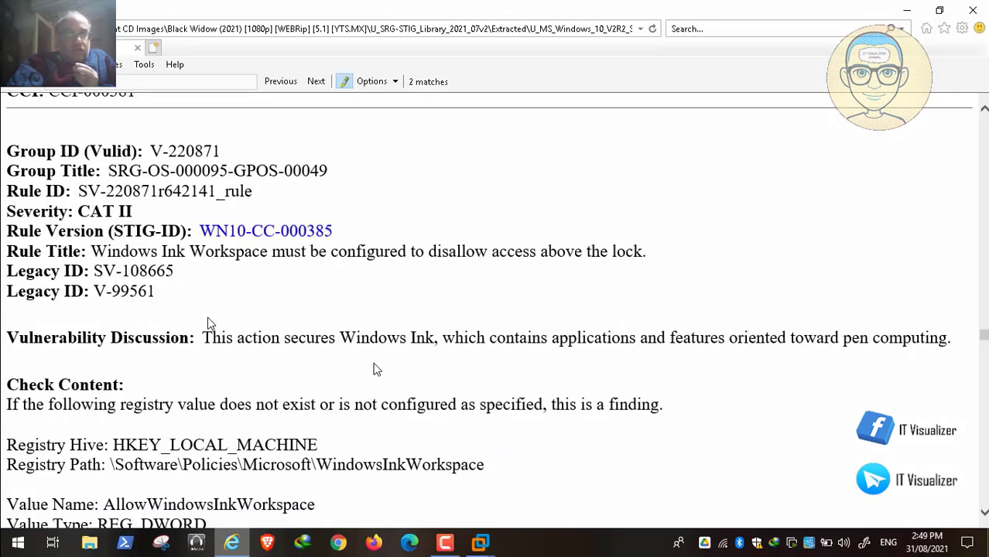
{"action": "mouse_move", "coordinate": [31, 526]}
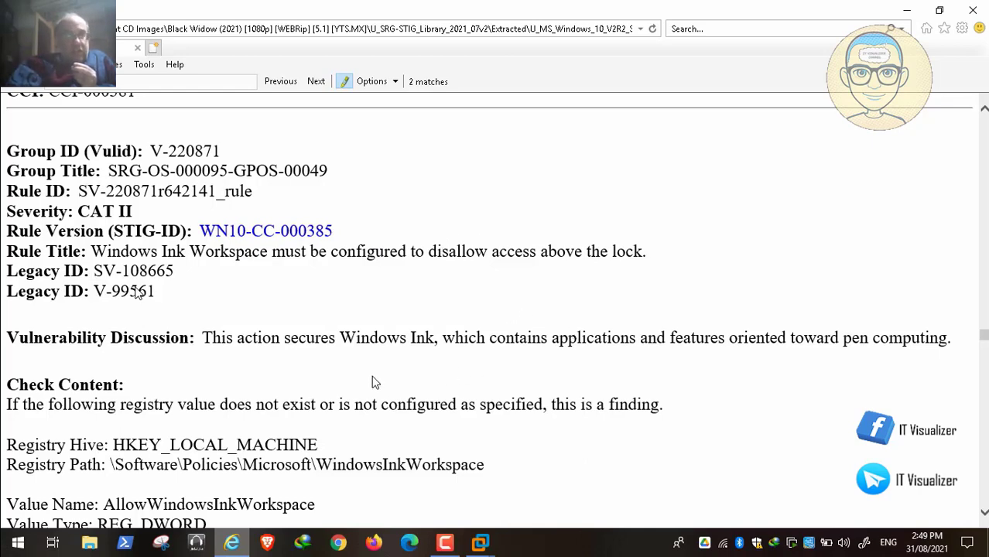
{"action": "scroll", "coordinate": [374, 382], "scroll_direction": "down", "scroll_amount": 1}
{"action": "scroll", "coordinate": [374, 382], "scroll_direction": "down", "scroll_amount": 1}
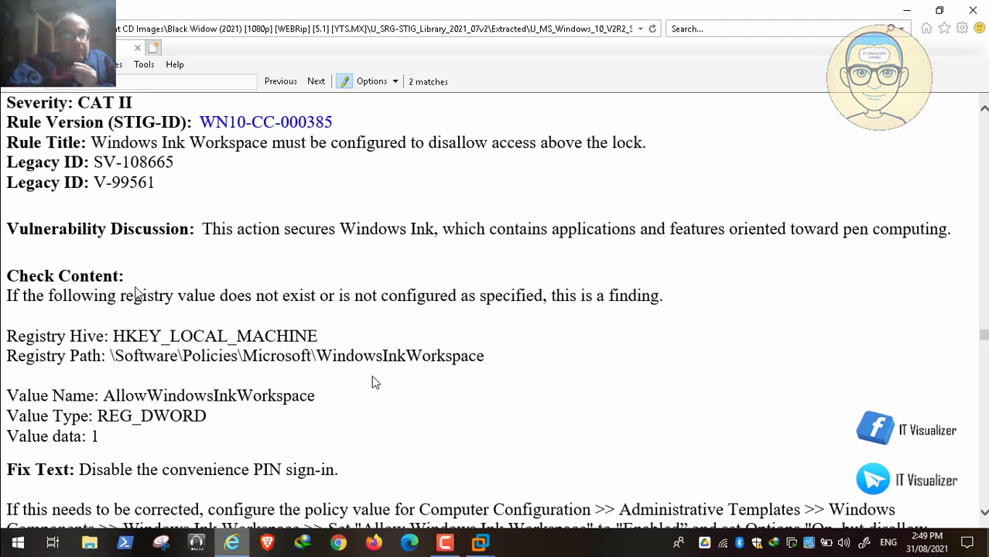
- Switch to the Registry Editor in the PAW virtual machine and collapse the Windows key under SOFTWARE\Policies\Microsoft
{"action": "left_click", "coordinate": [479, 544]}
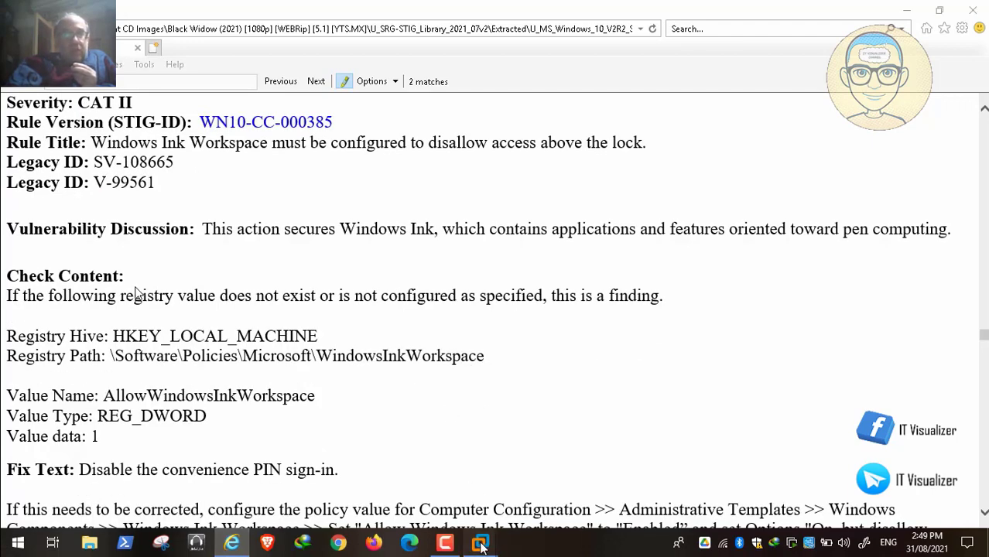
{"action": "left_click", "coordinate": [408, 465]}
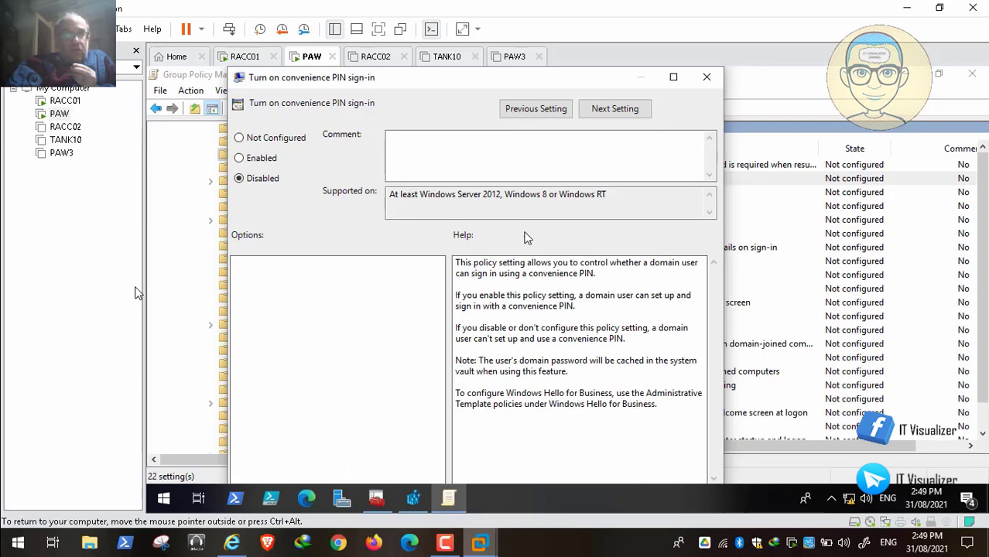
{"action": "left_click", "coordinate": [422, 498]}
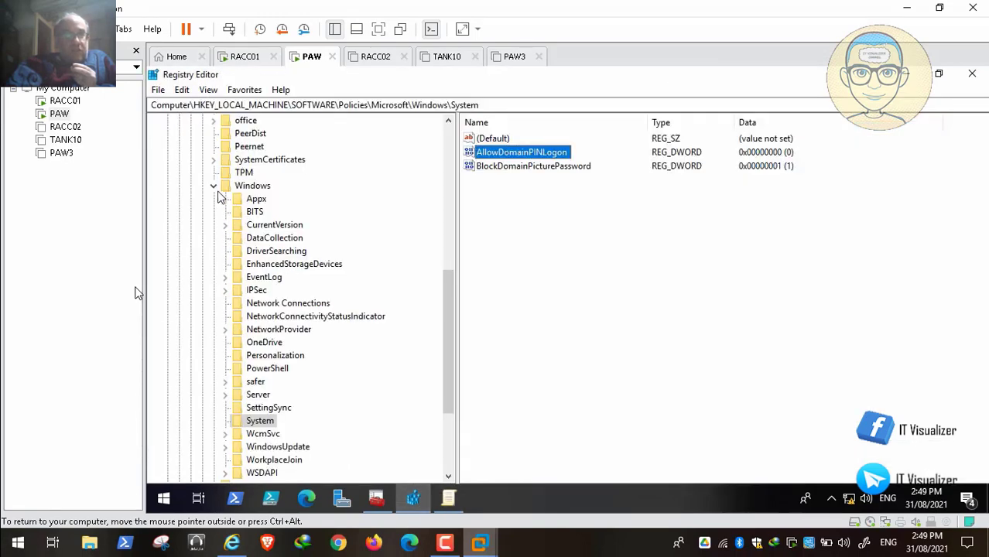
{"action": "left_click", "coordinate": [214, 186]}
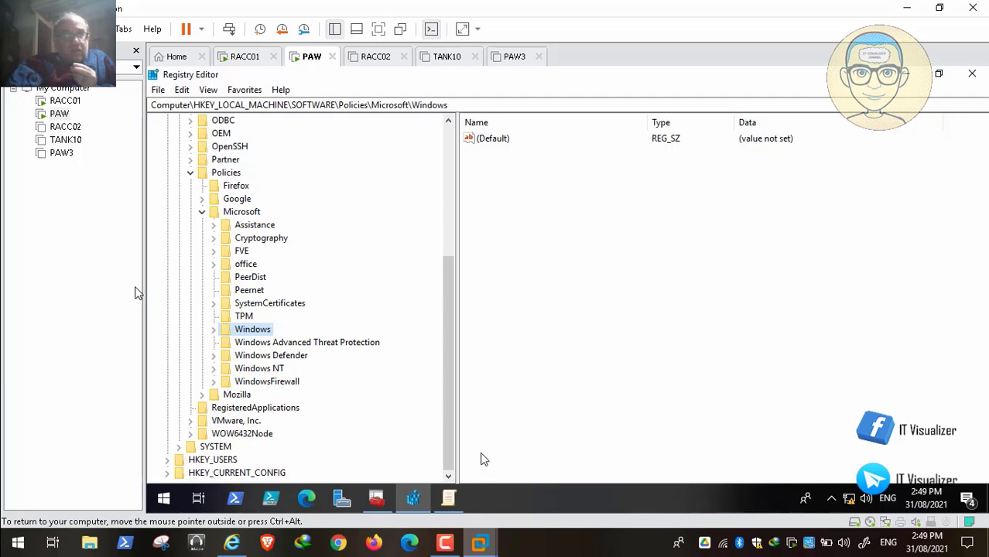
- Recheck the AllowWindowsInkWorkspace registry path and fix text in the STIG, then return to the Registry Editor in the PAW virtual machine
{"action": "left_click", "coordinate": [231, 543]}
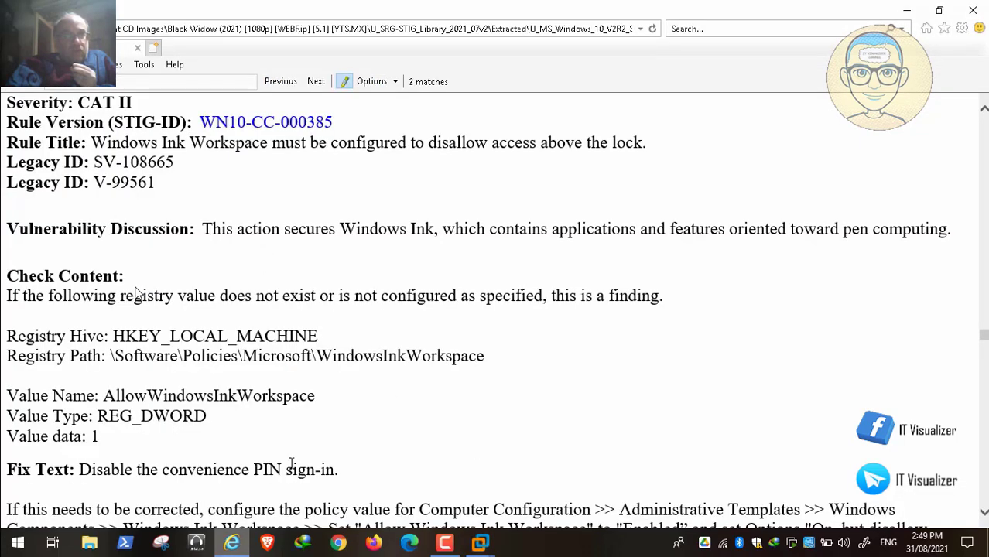
{"action": "scroll", "coordinate": [288, 459], "scroll_direction": "down", "scroll_amount": 3}
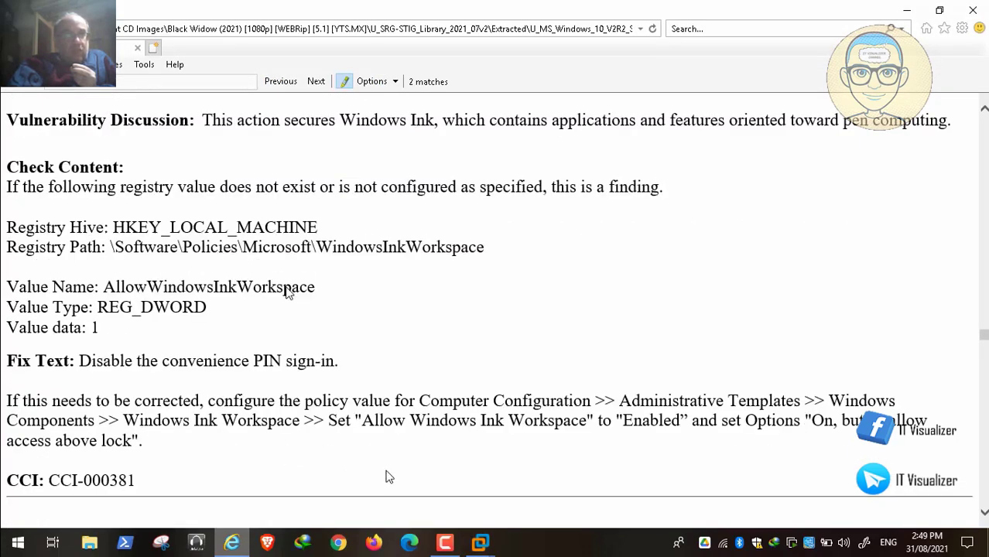
{"action": "left_click", "coordinate": [480, 544]}
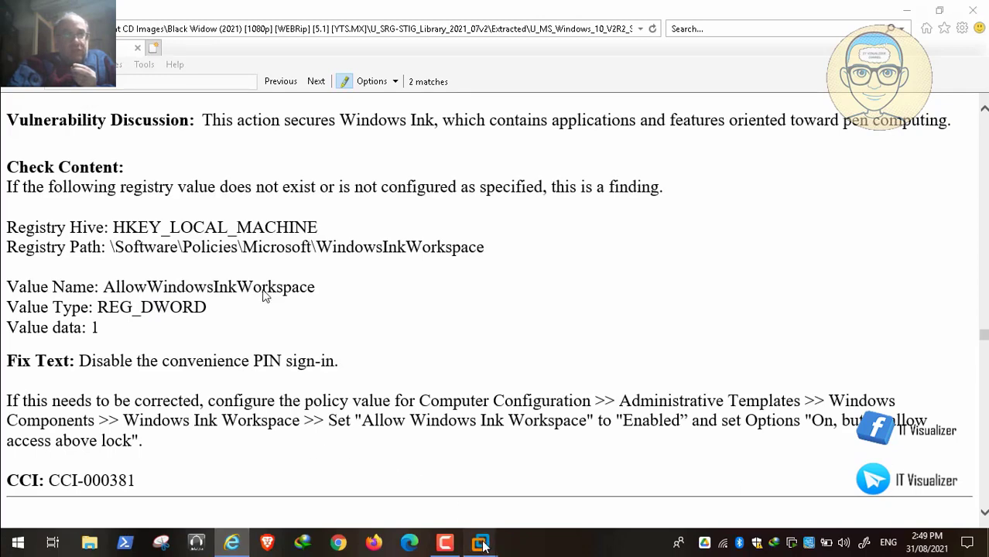
{"action": "left_click", "coordinate": [413, 450]}
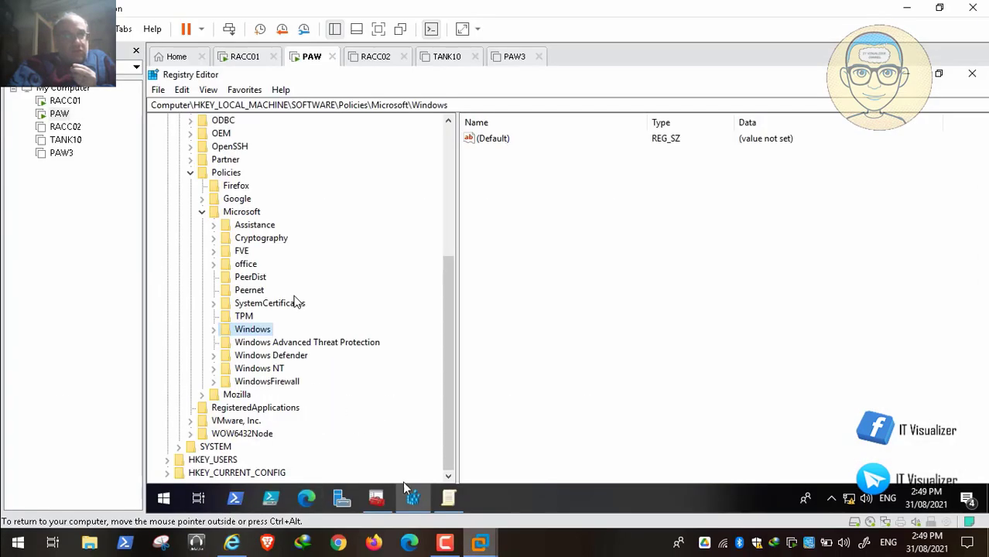
- Switch to the Group Policy Management Editor, close the convenience PIN sign-in setting, and collapse the System folder under Computer Configuration
{"action": "left_click", "coordinate": [448, 497]}
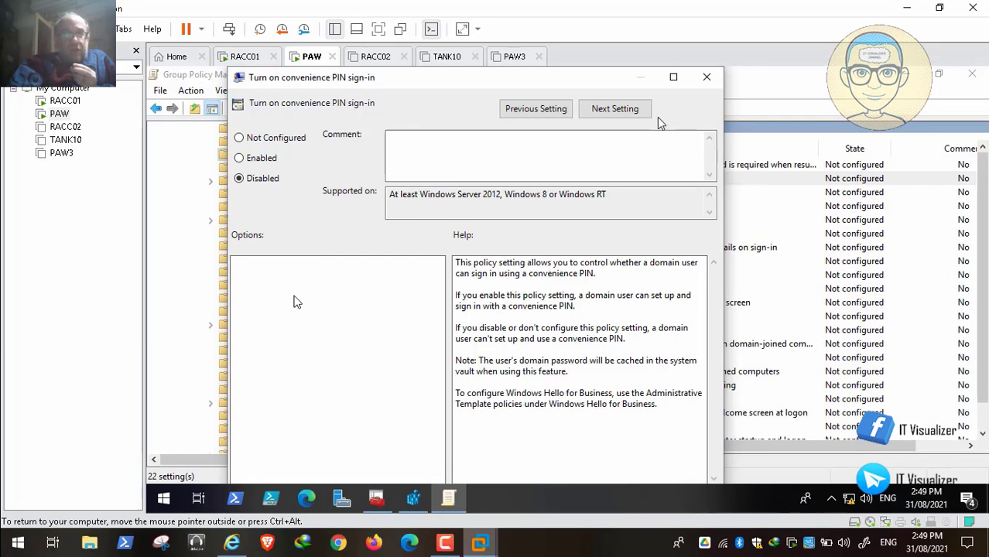
{"action": "left_click", "coordinate": [700, 85]}
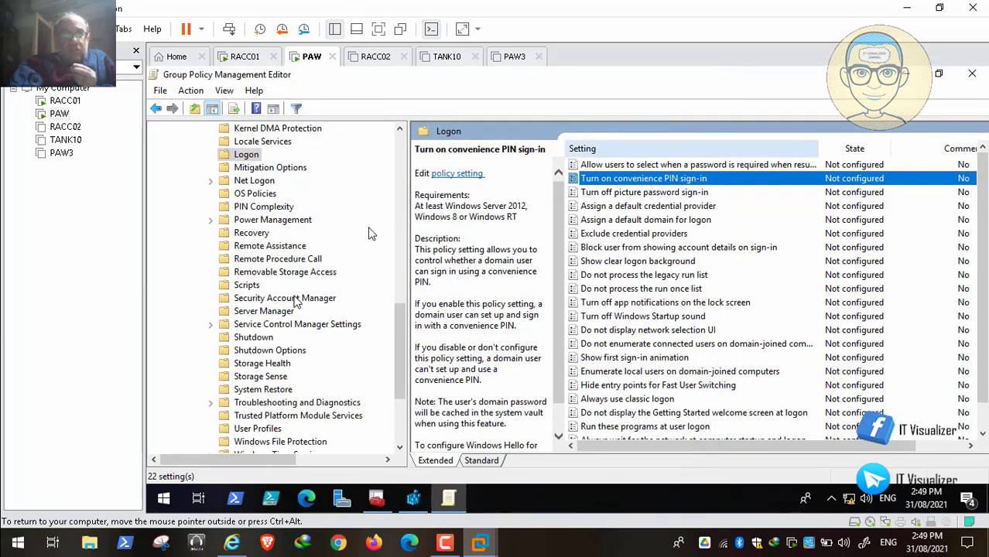
{"action": "scroll", "coordinate": [400, 431], "scroll_direction": "down", "scroll_amount": 4}
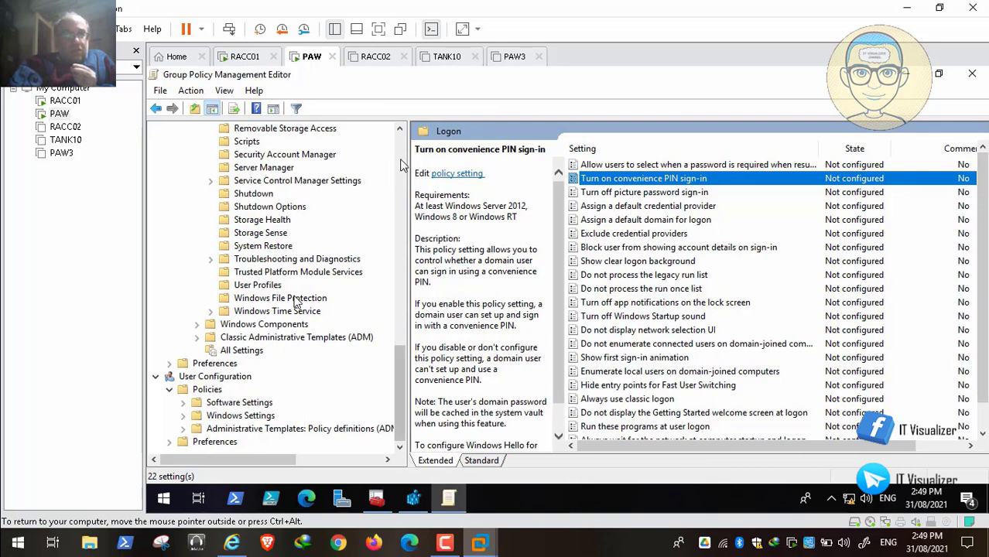
{"action": "scroll", "coordinate": [298, 294], "scroll_direction": "up", "scroll_amount": 8}
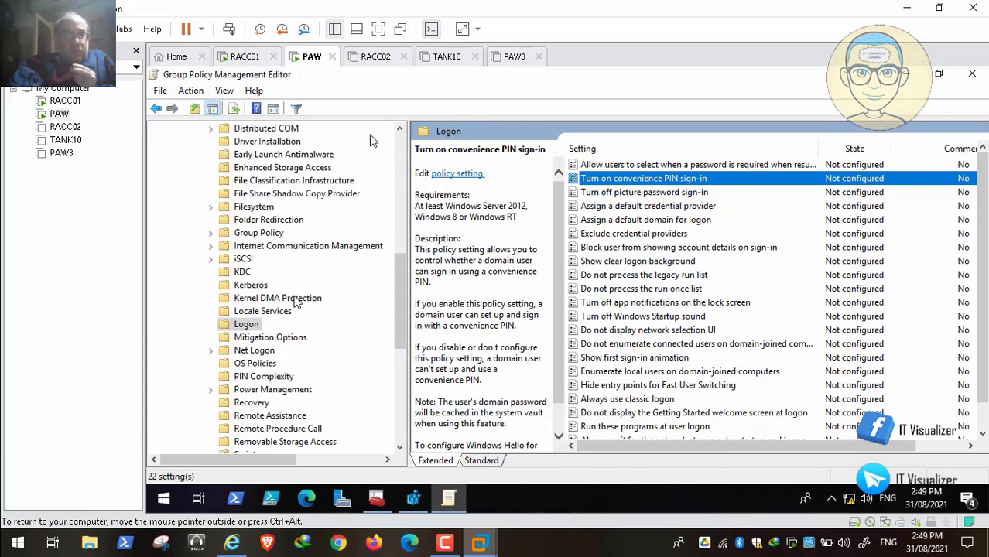
{"action": "scroll", "coordinate": [387, 144], "scroll_direction": "up", "scroll_amount": 8}
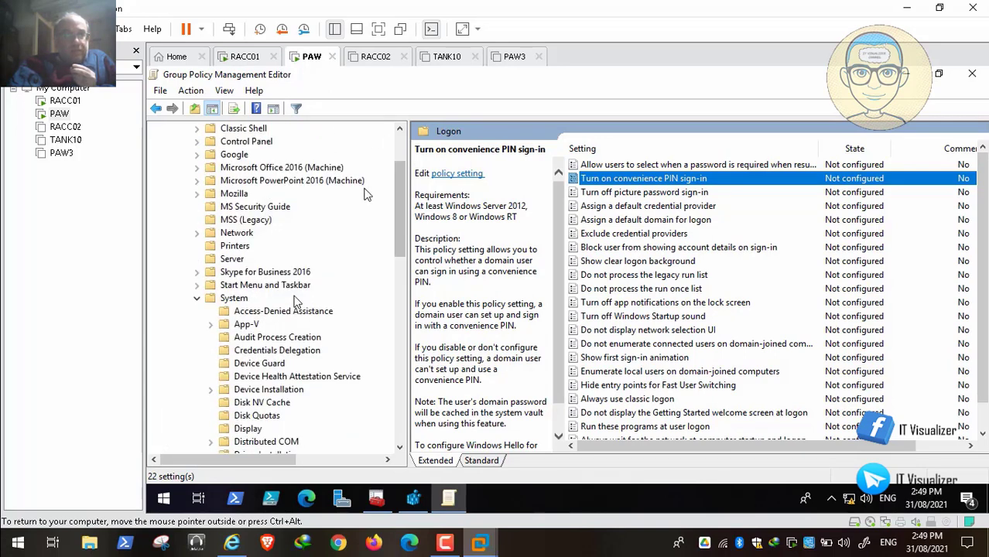
{"action": "left_click", "coordinate": [196, 298]}
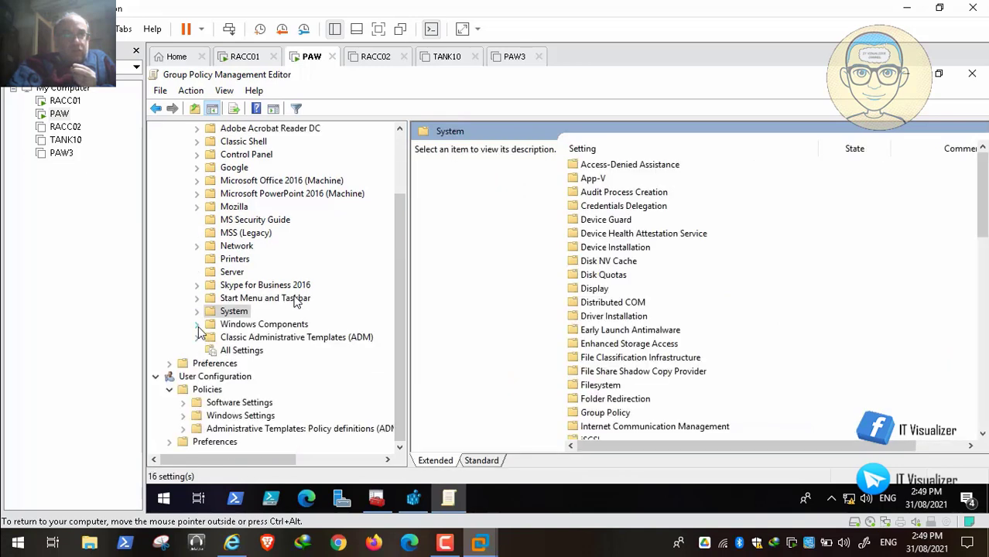
- Expand Windows Components under the computer Administrative Templates and open the Windows Ink Workspace policy folder
{"action": "left_click", "coordinate": [197, 325]}
{"action": "left_click", "coordinate": [402, 433]}
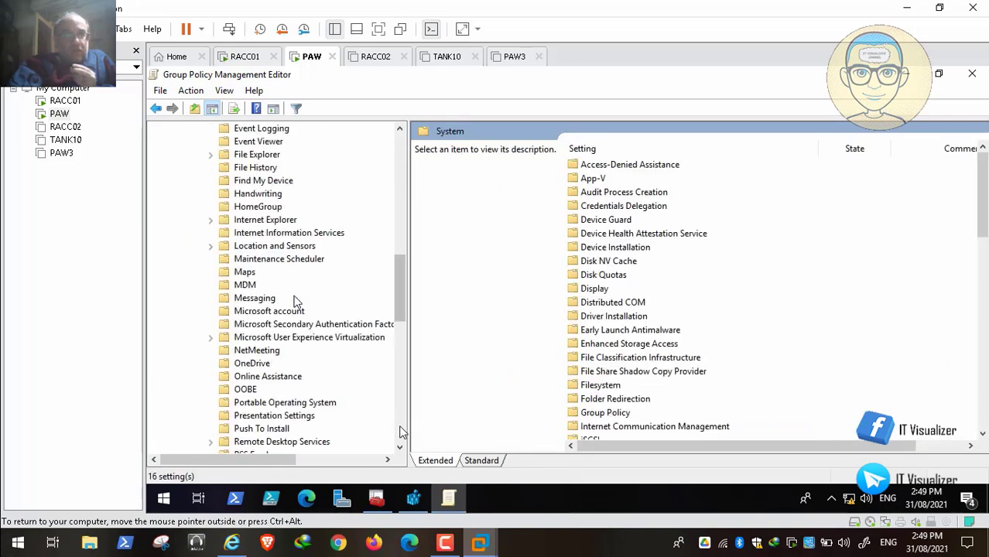
{"action": "left_click", "coordinate": [402, 433]}
{"action": "left_click", "coordinate": [401, 434]}
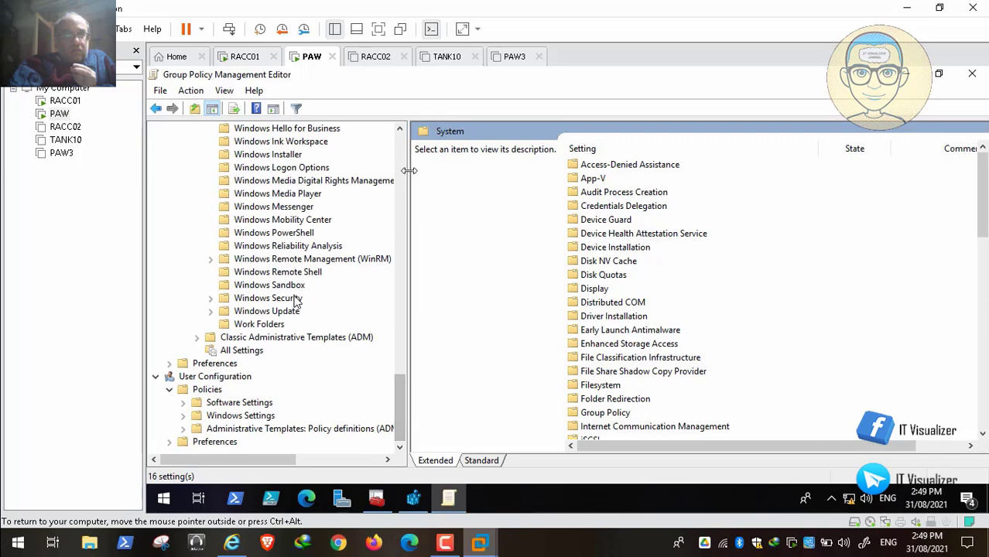
{"action": "left_click", "coordinate": [400, 130]}
{"action": "left_click", "coordinate": [400, 129]}
{"action": "left_click", "coordinate": [400, 129]}
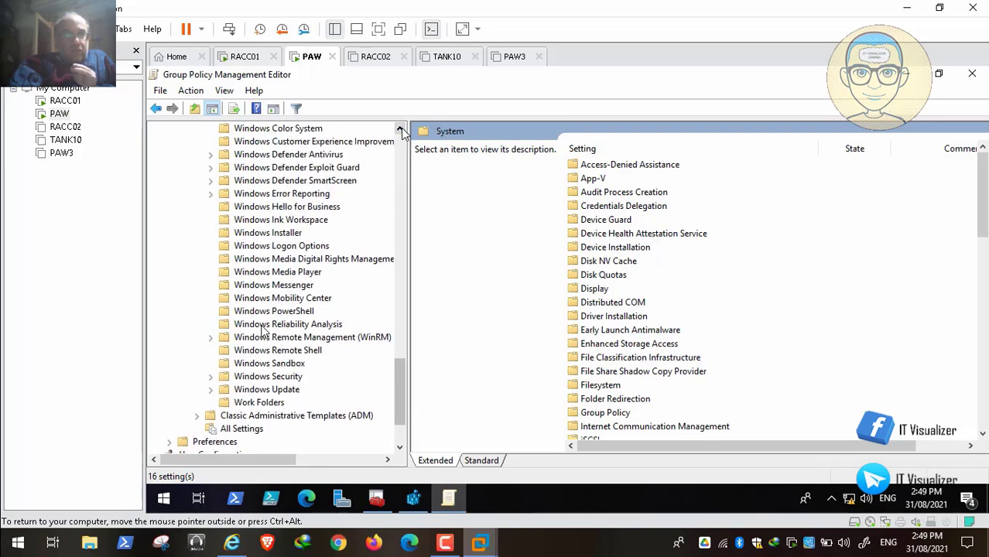
{"action": "left_click", "coordinate": [400, 130]}
{"action": "left_click", "coordinate": [321, 233]}
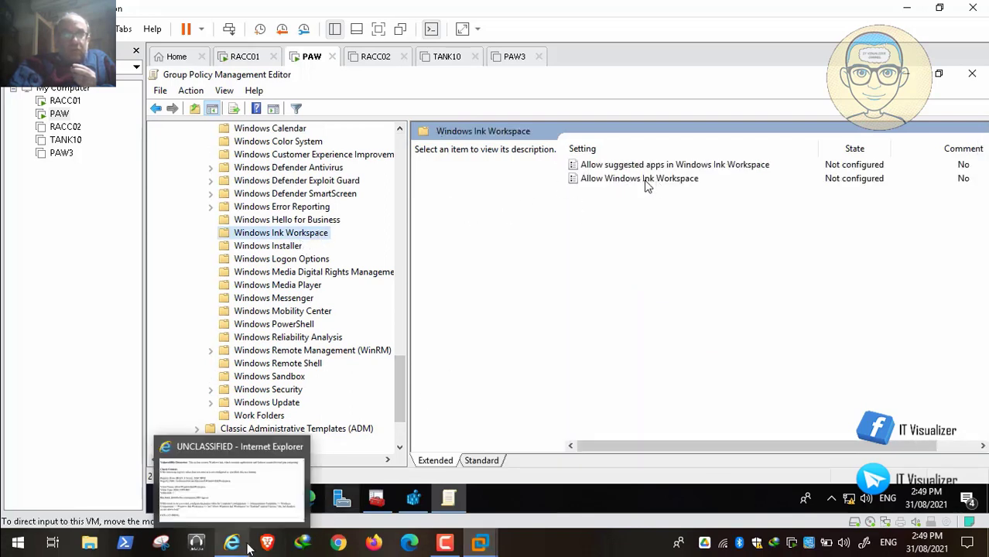
- Check the STIG fix text, then set Allow Windows Ink Workspace to Enabled with the option "On, but disallow access above lock"
{"action": "left_click", "coordinate": [246, 545]}
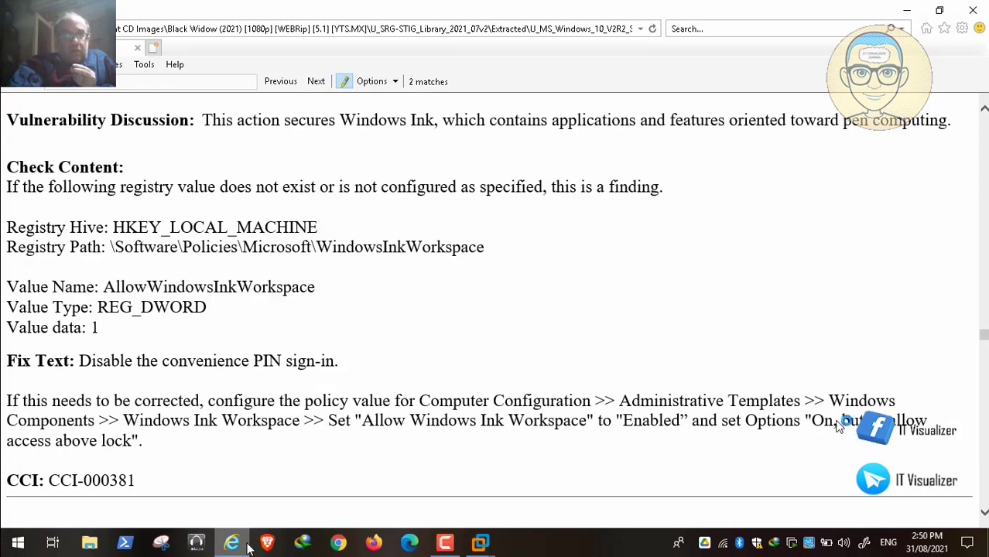
{"action": "left_click", "coordinate": [247, 548]}
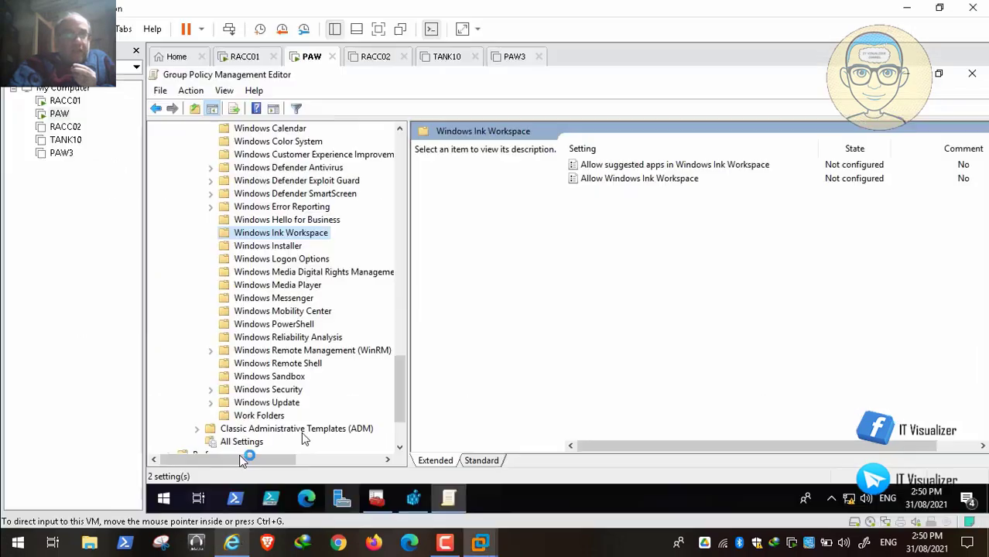
{"action": "double_click", "coordinate": [636, 178]}
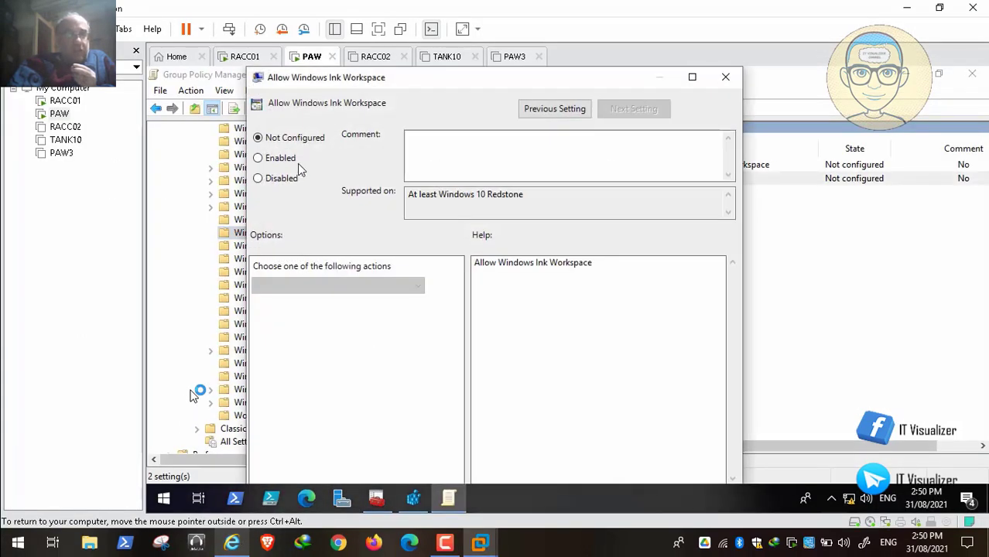
{"action": "left_click", "coordinate": [292, 165]}
{"action": "left_click", "coordinate": [366, 284]}
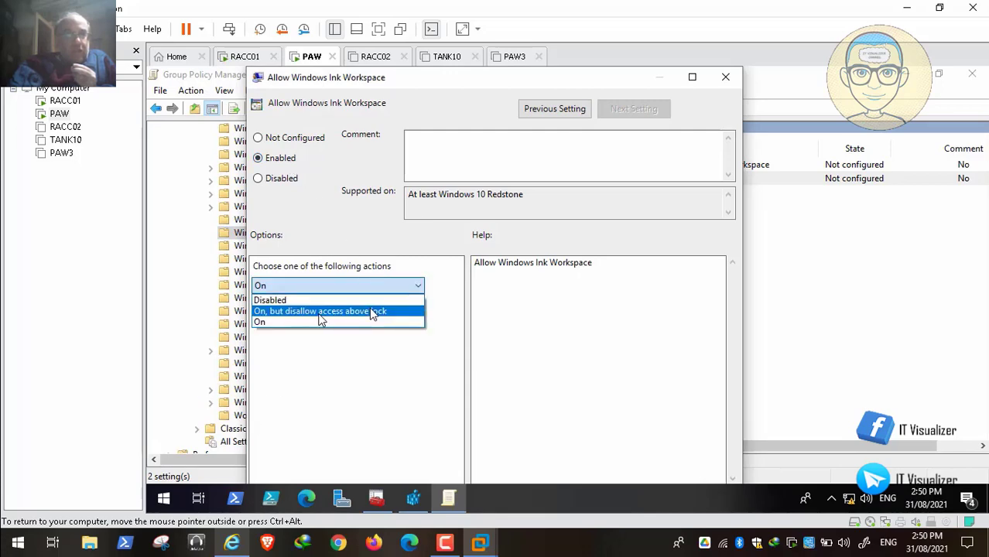
{"action": "left_click", "coordinate": [372, 312]}
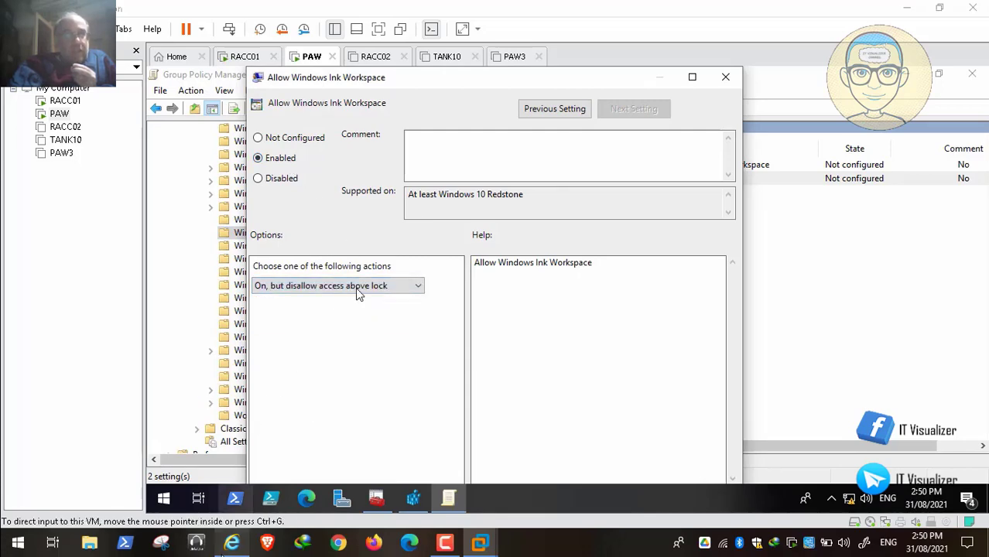
- Return to the STIG document and read rule WN10-CC-000390 on preventing suggestions for third-party or additional applications
{"action": "key", "text": "alt+Tab"}
{"action": "scroll", "coordinate": [358, 294], "scroll_direction": "down", "scroll_amount": 5}
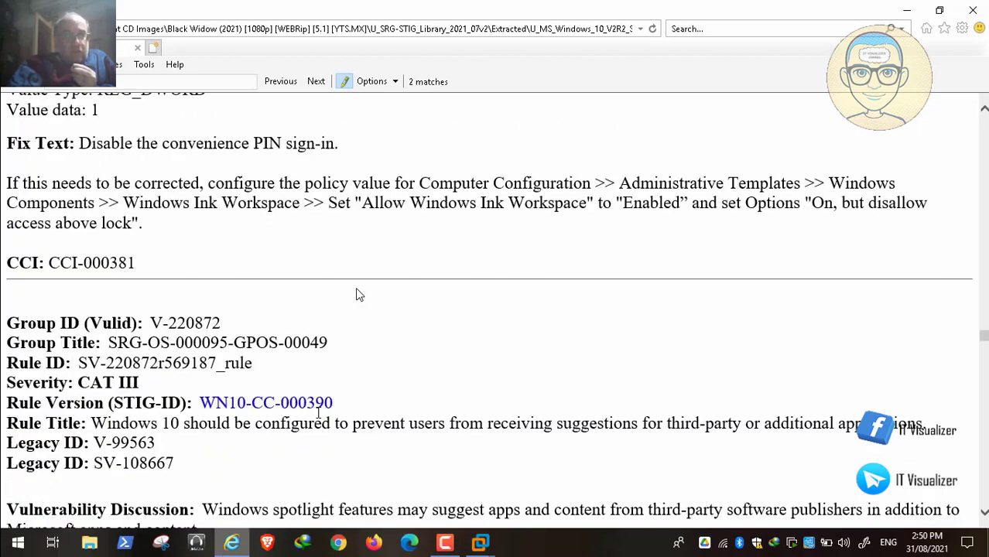
{"action": "scroll", "coordinate": [357, 294], "scroll_direction": "down", "scroll_amount": 1}
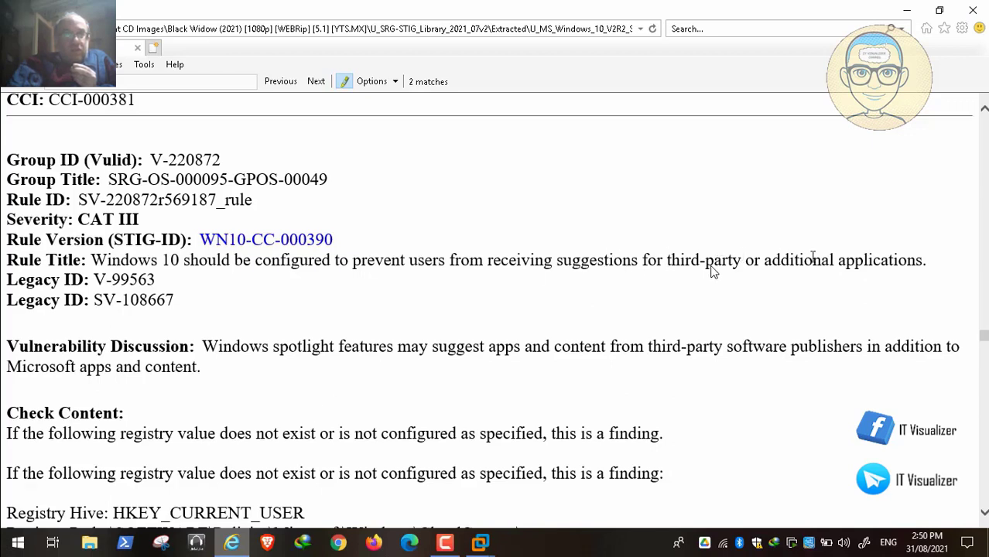
{"action": "mouse_move", "coordinate": [340, 507]}
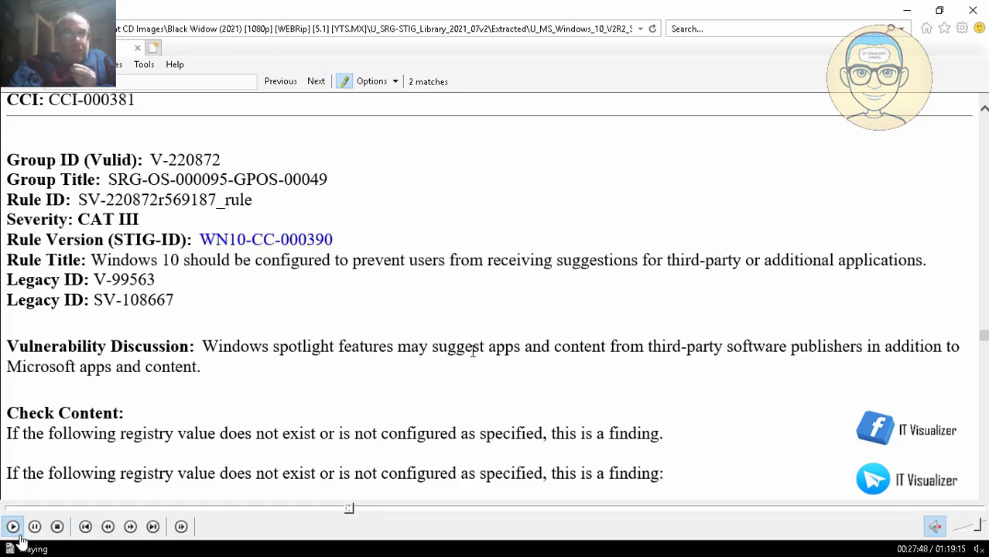
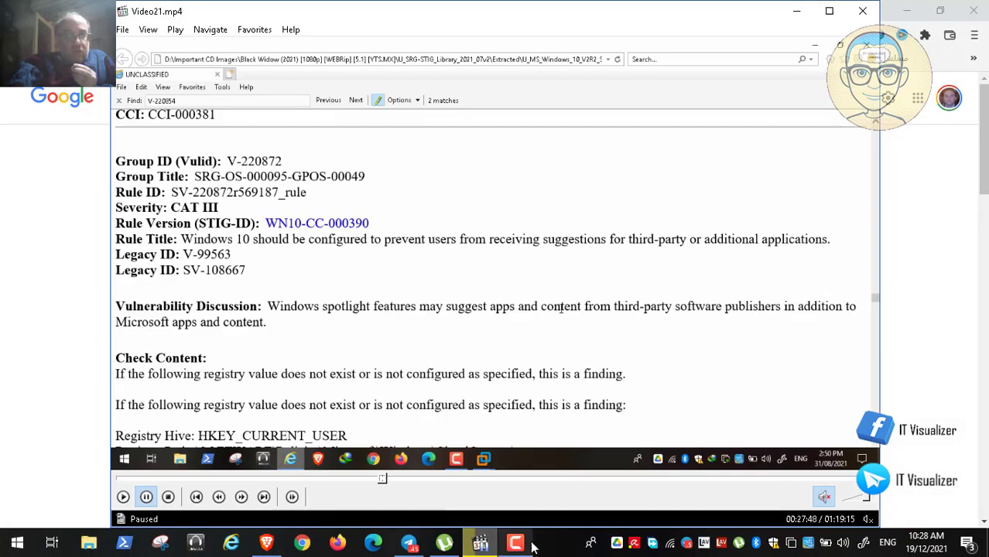
{"action": "left_click", "coordinate": [529, 548]}
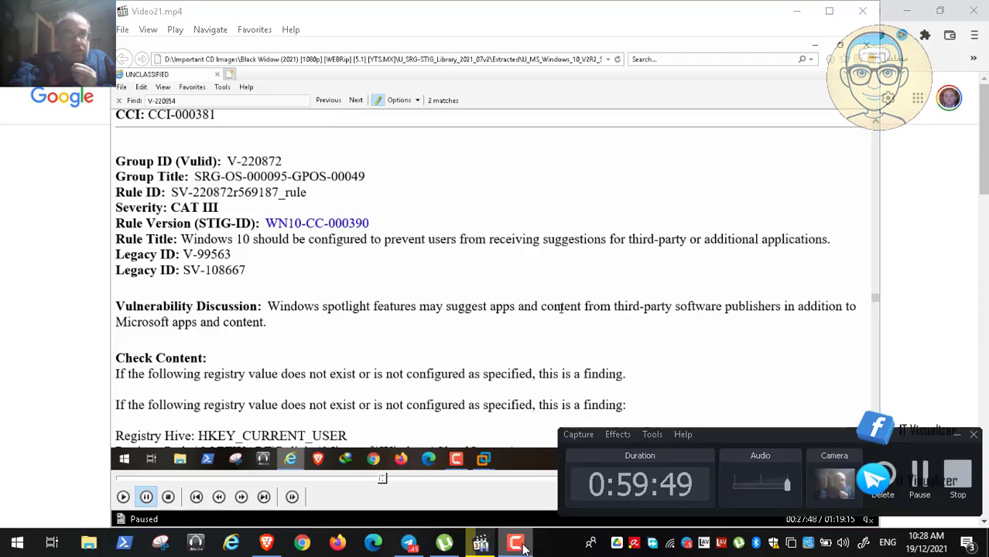
{"action": "left_click", "coordinate": [523, 548]}
{"action": "double_click", "coordinate": [423, 333]}
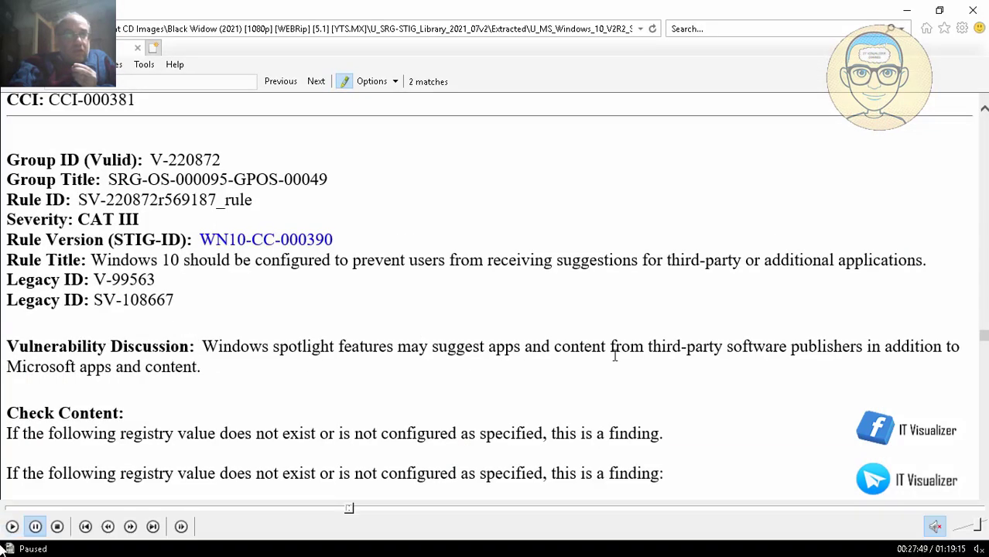
{"action": "left_click", "coordinate": [12, 526]}
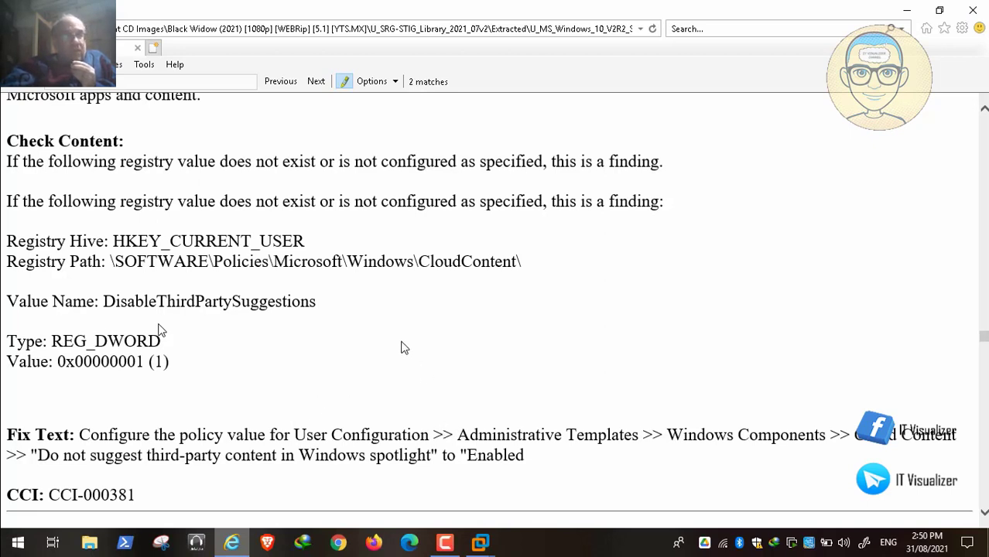
- Switch to the PAW virtual machine and close the Allow Windows Ink Workspace setting without applying it
{"action": "left_click", "coordinate": [481, 544]}
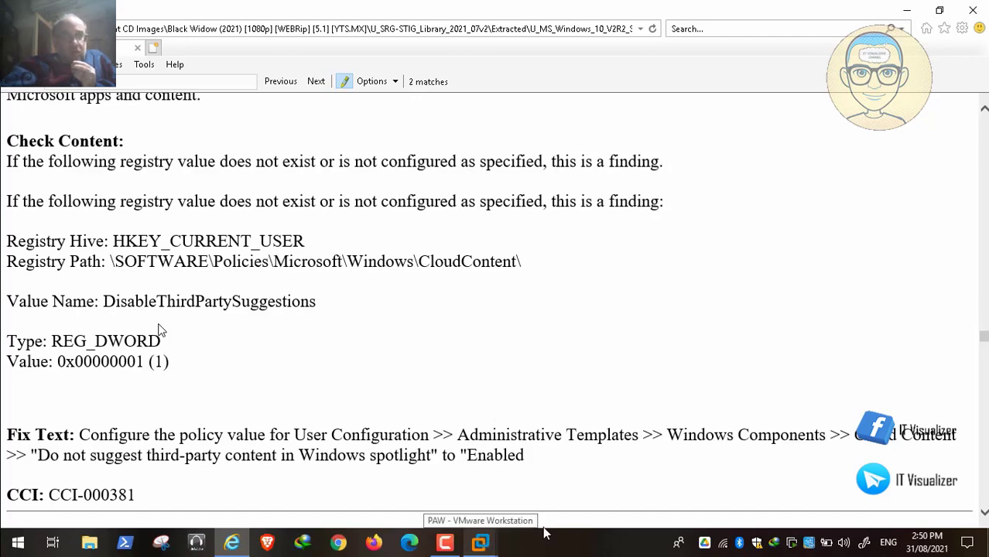
{"action": "mouse_move", "coordinate": [488, 546]}
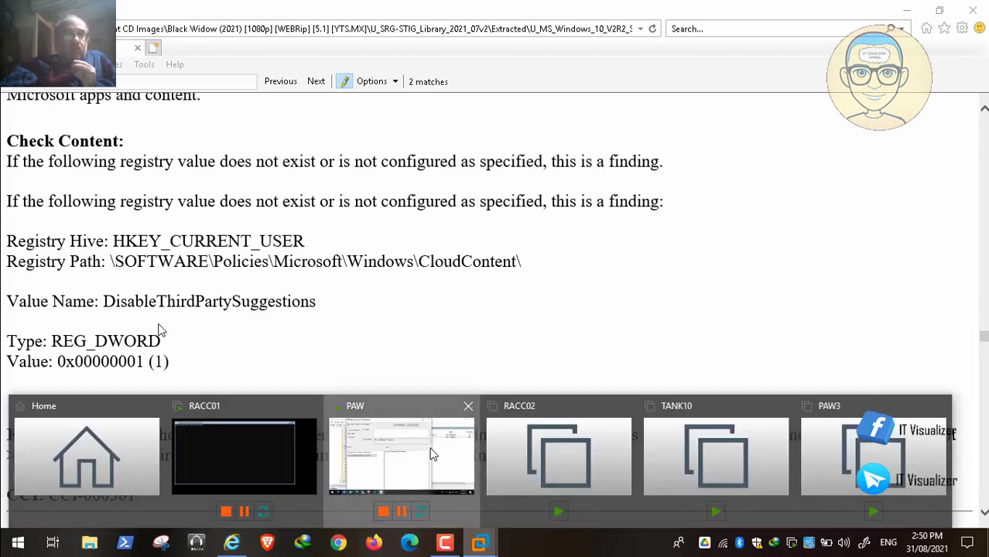
{"action": "left_click", "coordinate": [379, 468]}
{"action": "left_click", "coordinate": [725, 76]}
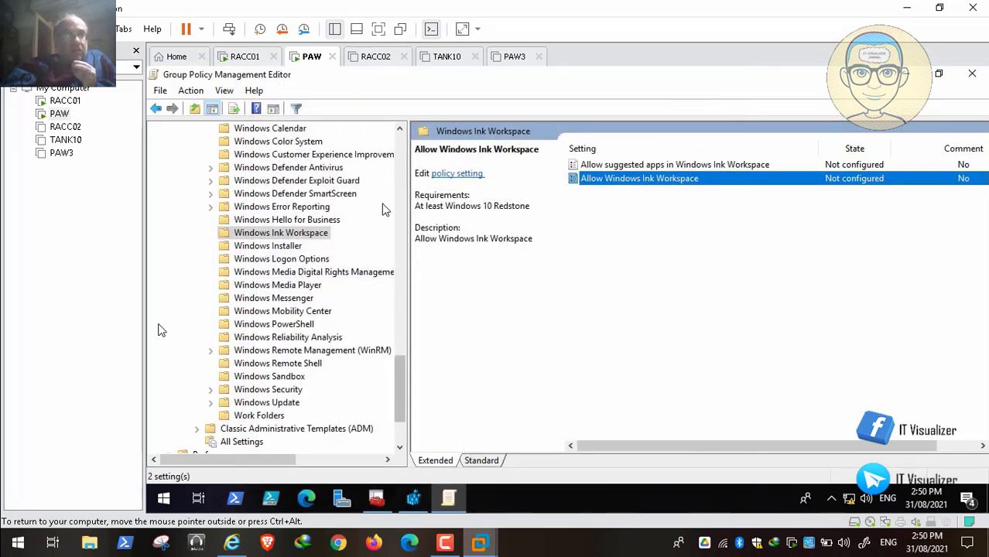
- Recheck the third-party suggestions rule in the STIG, then open Cloud Content under Windows Components in Computer Configuration
{"action": "left_click", "coordinate": [231, 544]}
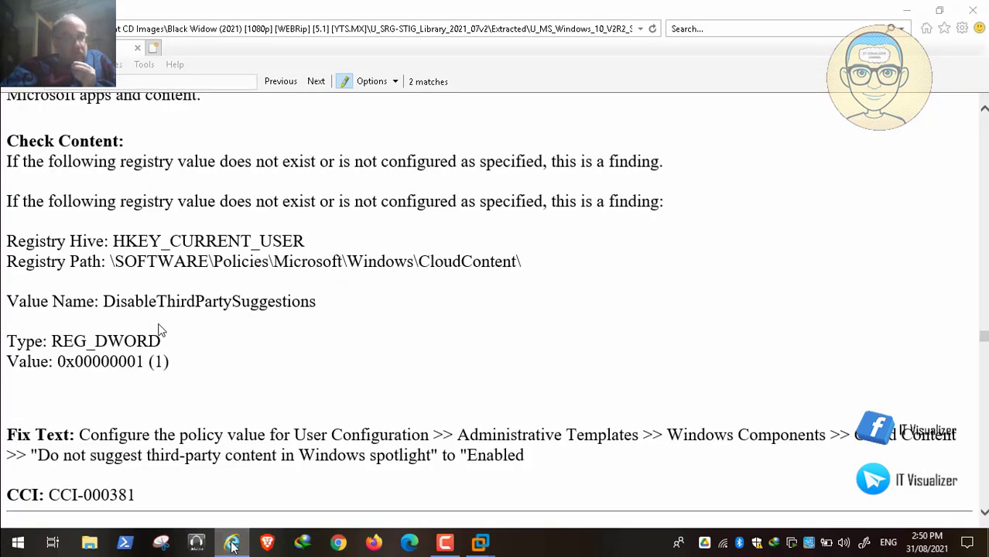
{"action": "left_click", "coordinate": [230, 544]}
{"action": "scroll", "coordinate": [158, 330], "scroll_direction": "up", "scroll_amount": 8}
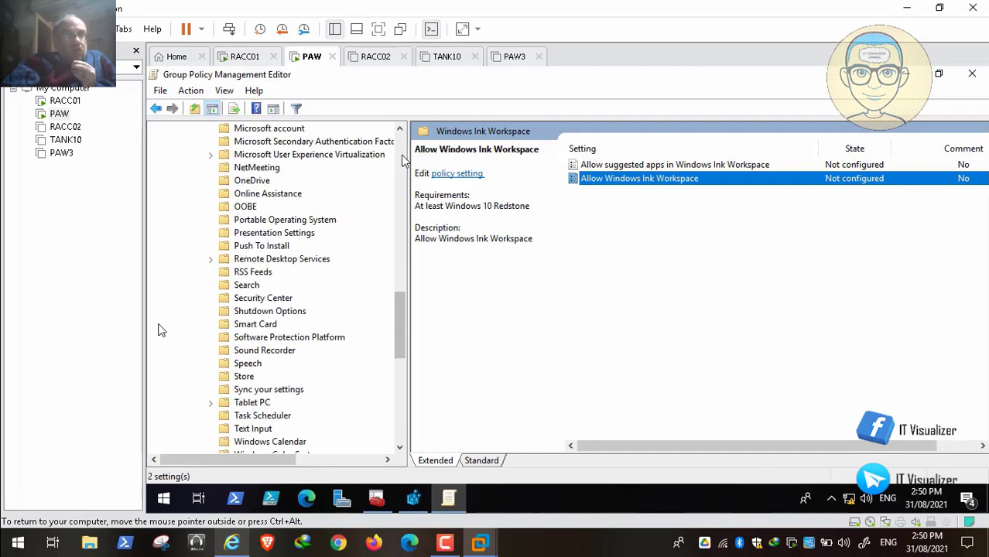
{"action": "scroll", "coordinate": [158, 330], "scroll_direction": "up", "scroll_amount": 8}
{"action": "scroll", "coordinate": [158, 331], "scroll_direction": "up", "scroll_amount": 8}
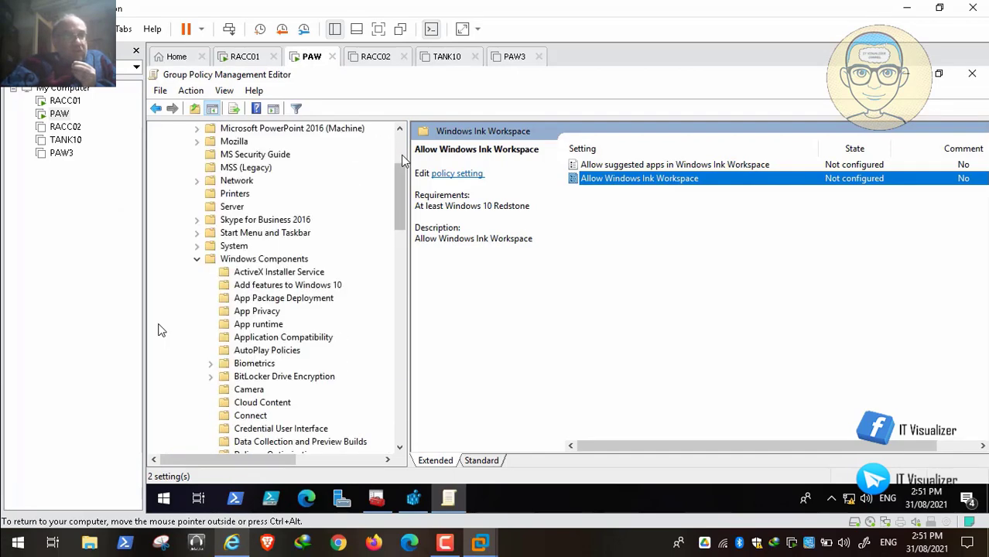
{"action": "left_click", "coordinate": [277, 406]}
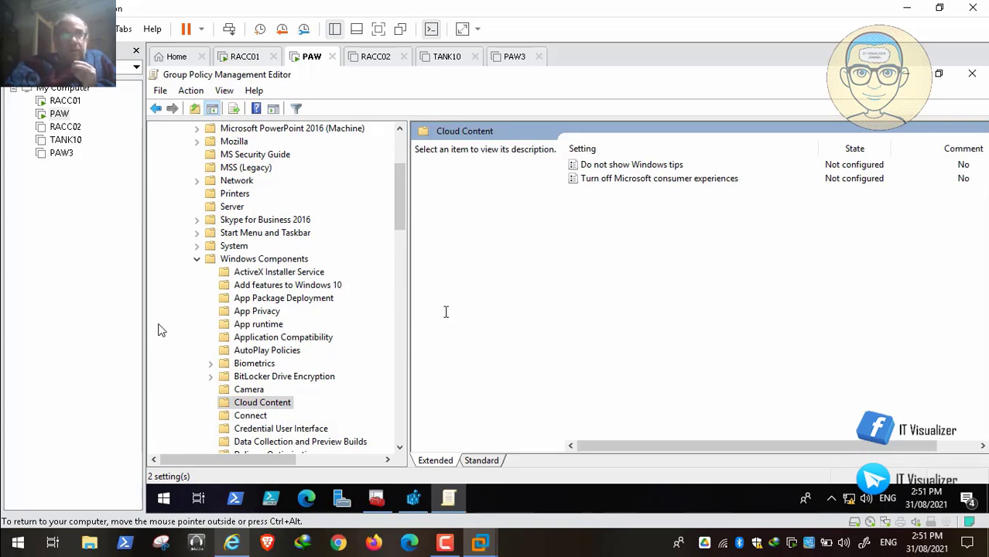
- Compare the STIG fix text on third-party suggestions with the Cloud Content settings in the PAW virtual machine
{"action": "left_click", "coordinate": [229, 545]}
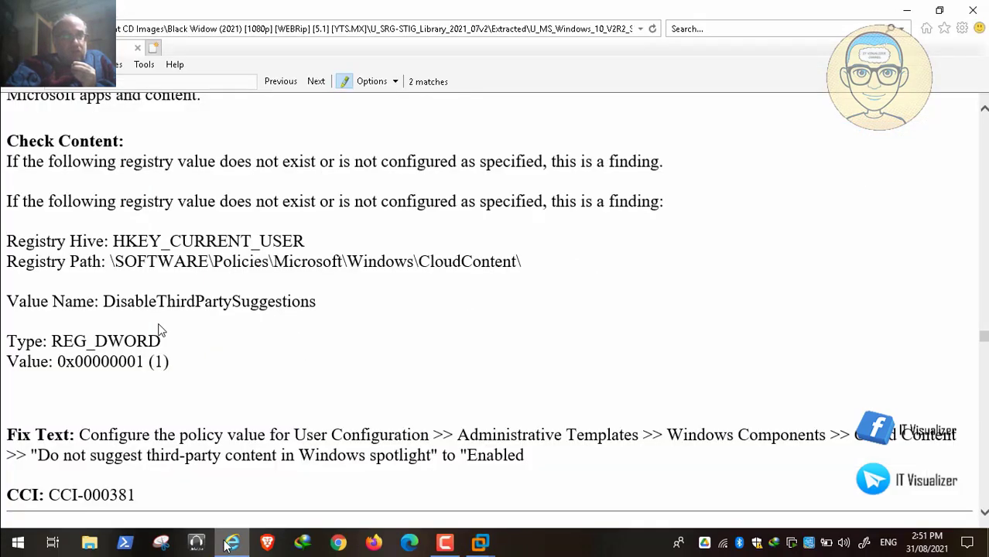
{"action": "key", "text": "alt+Tab"}
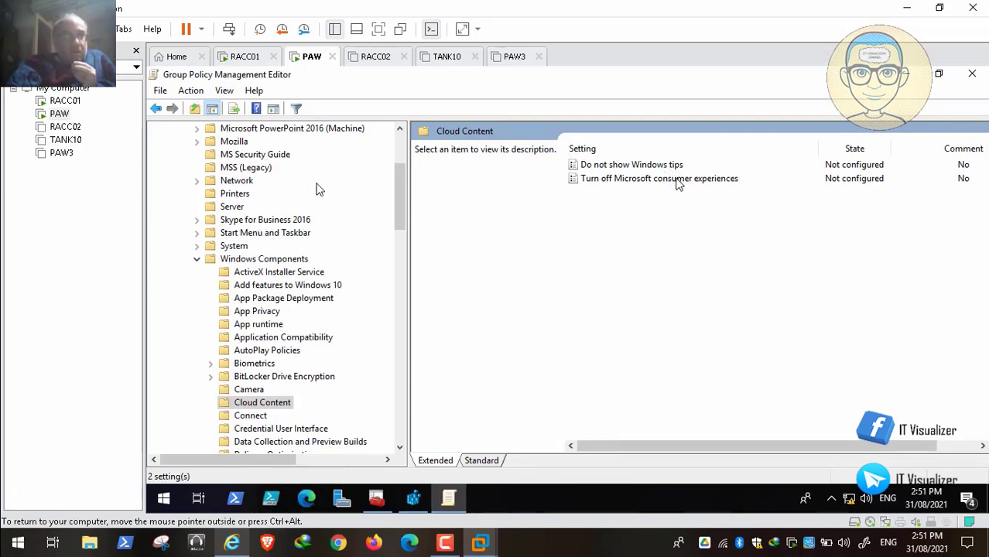
{"action": "left_click", "coordinate": [246, 544]}
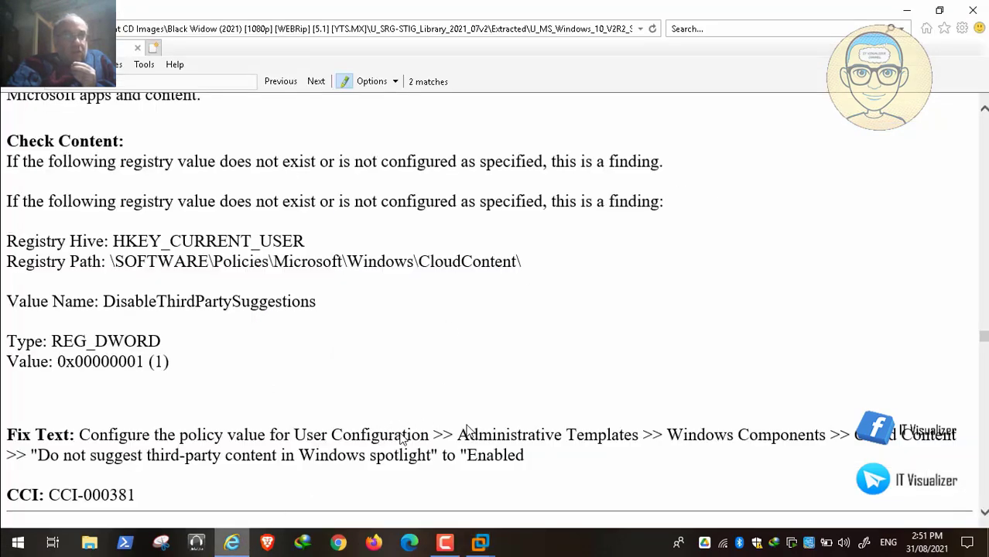
{"action": "key", "text": "alt+Tab"}
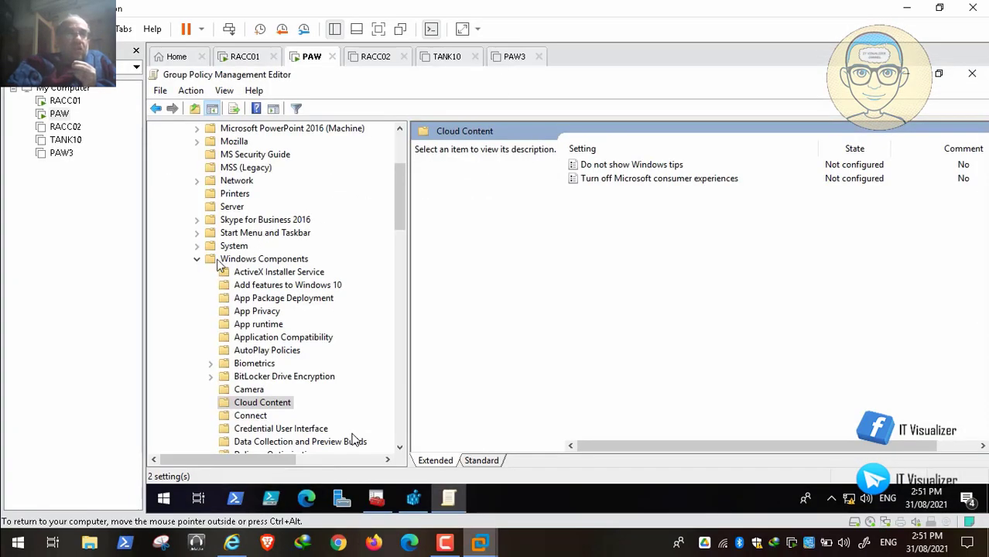
- In User Configuration's Administrative Templates, under Windows Components > Cloud Content, set "Do not suggest third-party content in Windows spotlight" to Enabled
{"action": "left_click", "coordinate": [198, 261]}
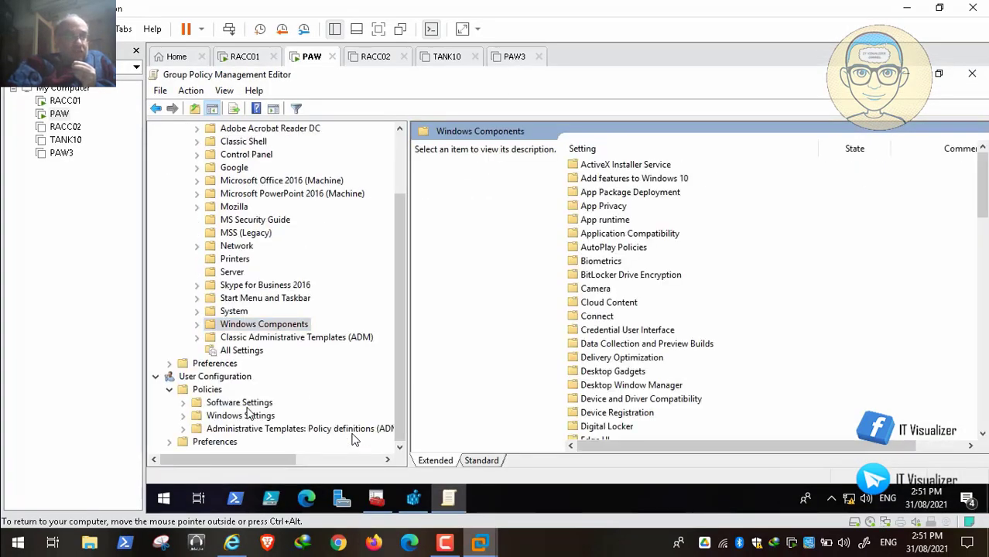
{"action": "left_click", "coordinate": [184, 428]}
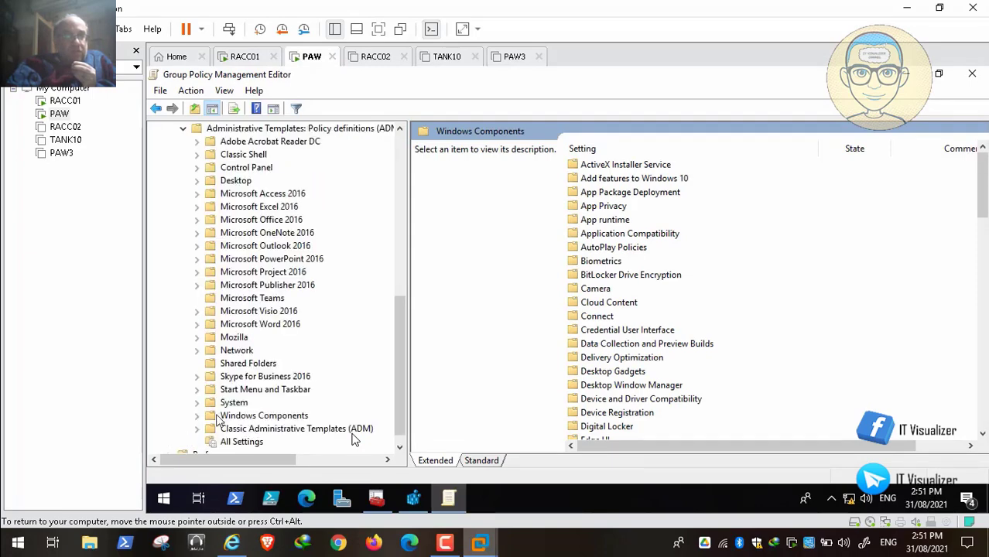
{"action": "left_click", "coordinate": [198, 417]}
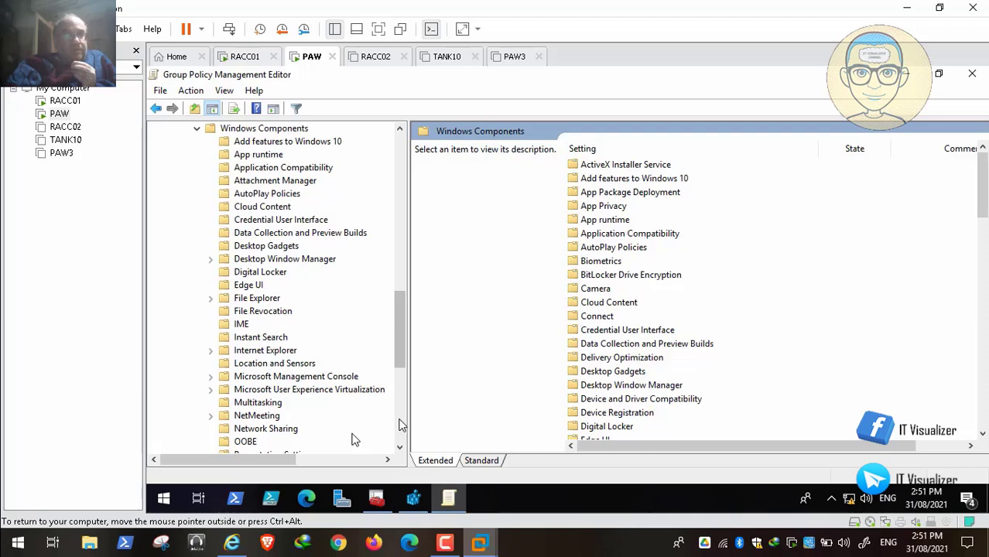
{"action": "left_click", "coordinate": [284, 208]}
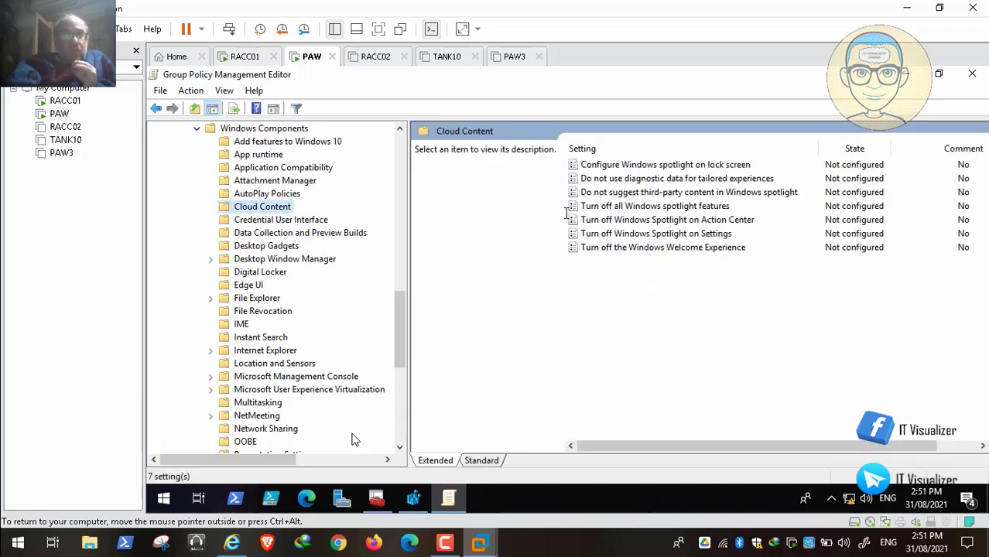
{"action": "double_click", "coordinate": [711, 198]}
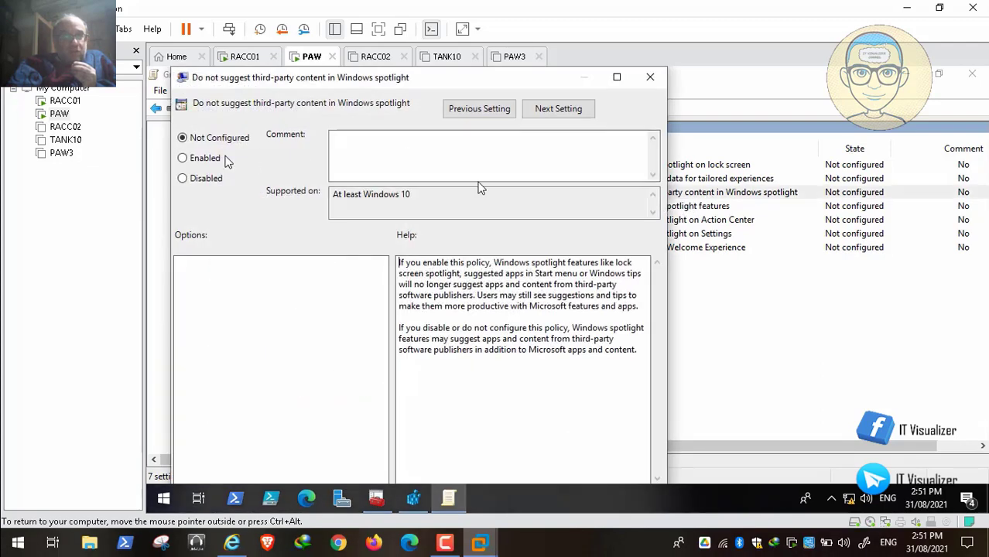
{"action": "left_click", "coordinate": [214, 159]}
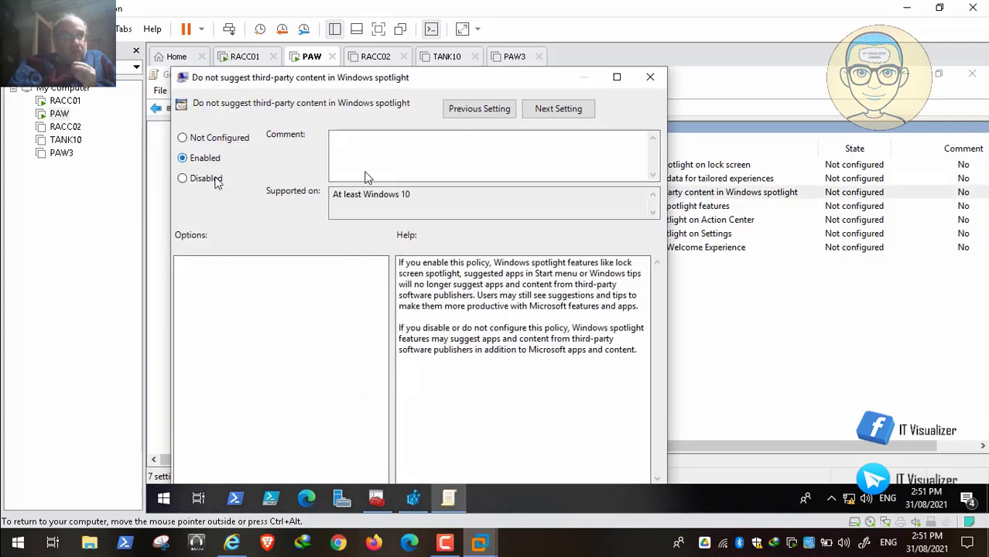
- Return to the STIG document and read rule WN10-EP-000020 on system-level Data Execution Prevention
{"action": "left_click", "coordinate": [234, 542]}
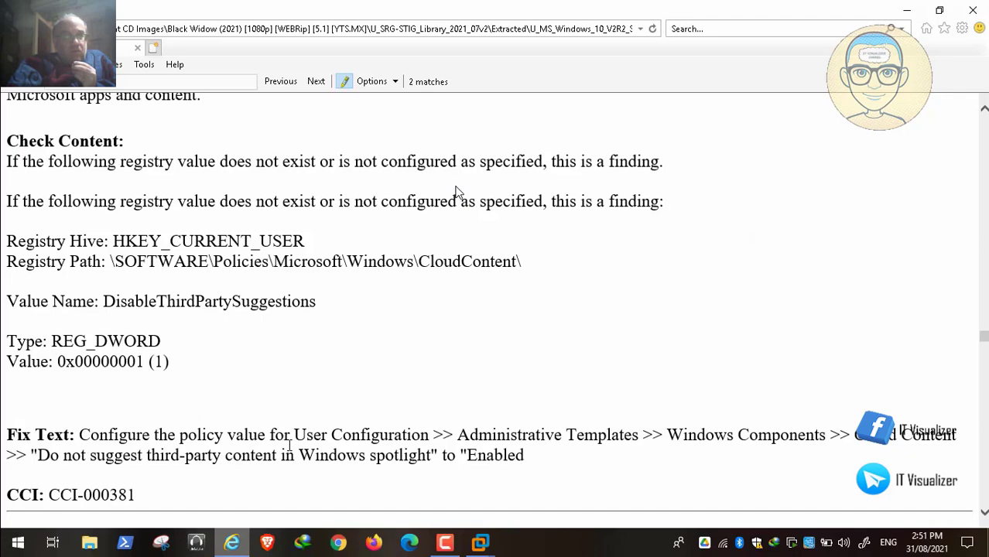
{"action": "scroll", "coordinate": [456, 191], "scroll_direction": "down", "scroll_amount": 4}
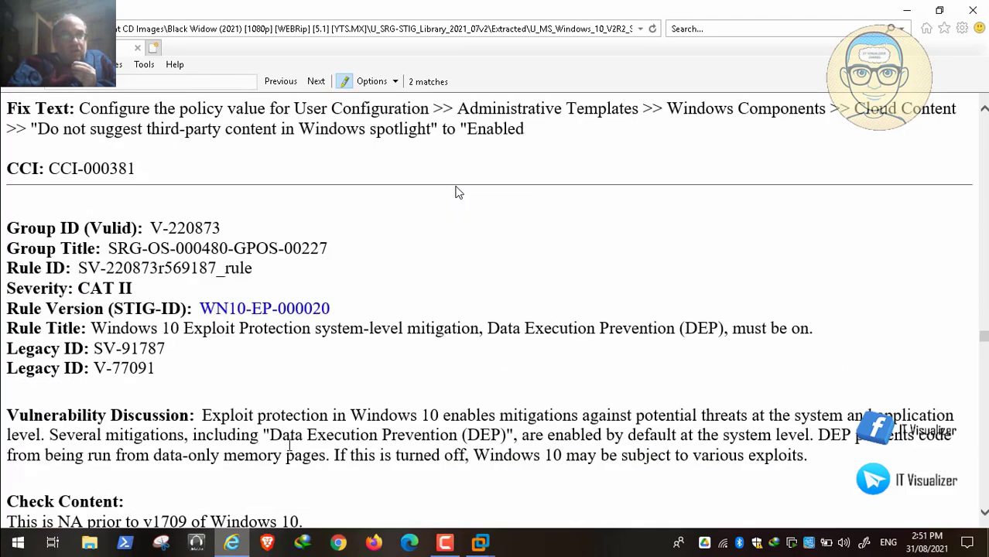
- Leave the full-screen view of Video21.mp4 and close the video player
{"action": "mouse_move", "coordinate": [81, 526]}
{"action": "double_click", "coordinate": [418, 350]}
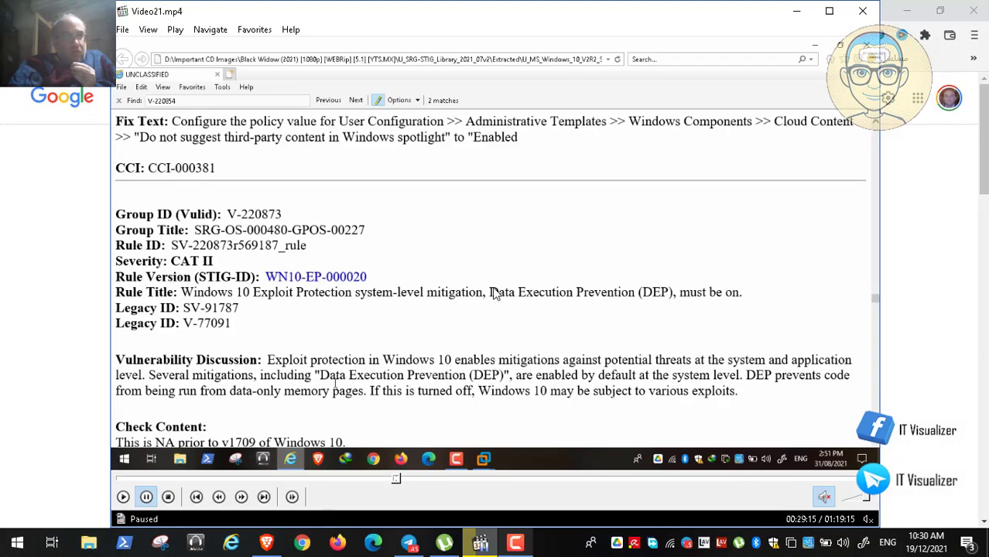
{"action": "left_click", "coordinate": [520, 546]}
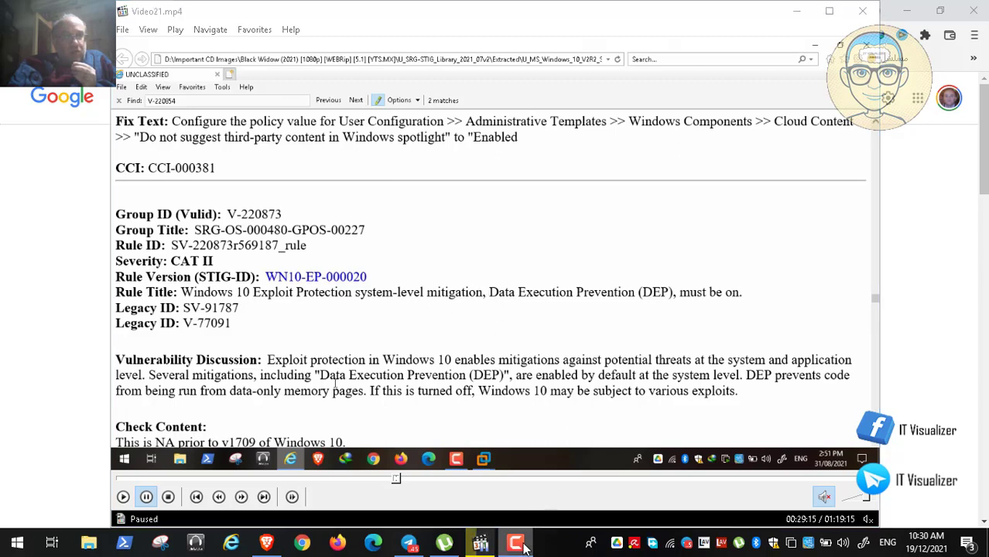
{"action": "left_click", "coordinate": [523, 547]}
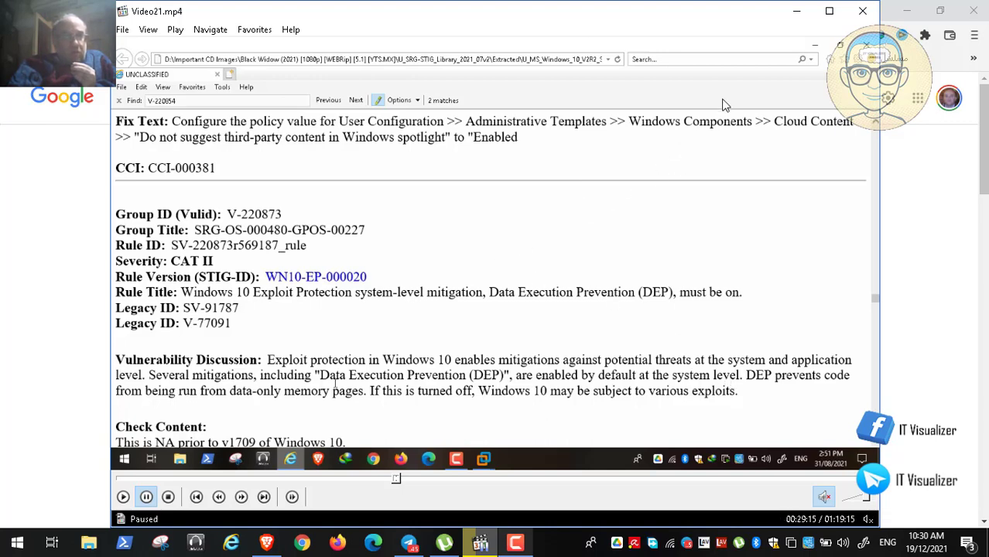
{"action": "left_click", "coordinate": [859, 16]}
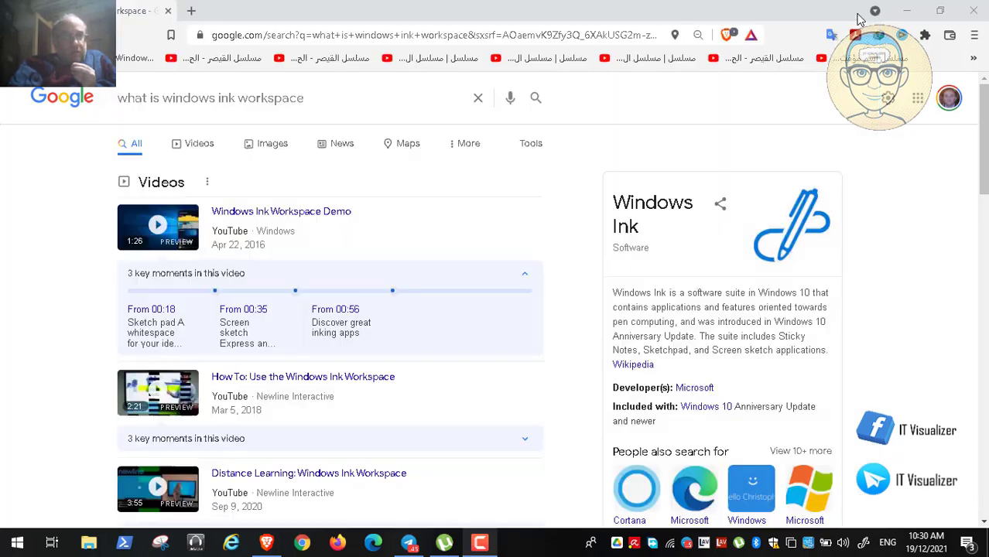